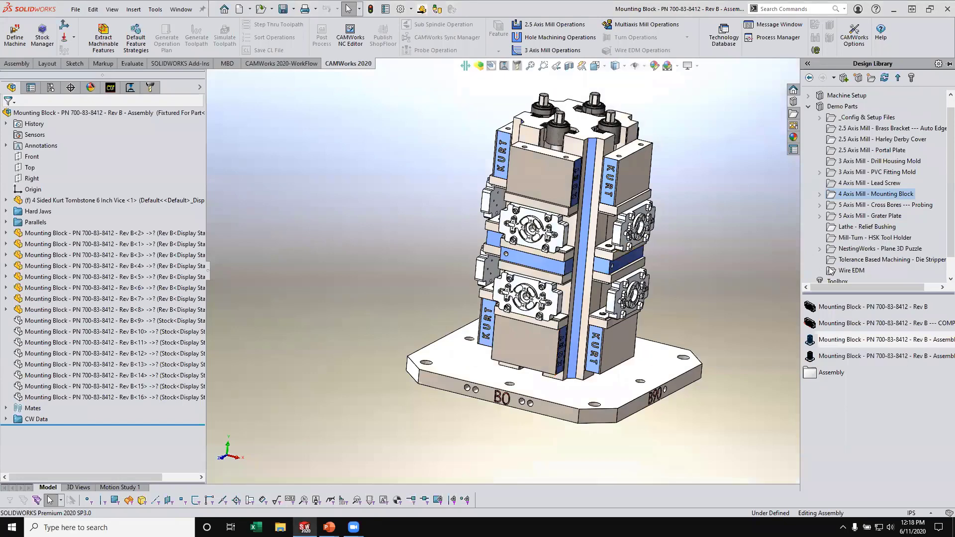
- Examine the four-sided Kurt tombstone assembly with its vises and mounting blocks from several angles and distances
click(676, 279)
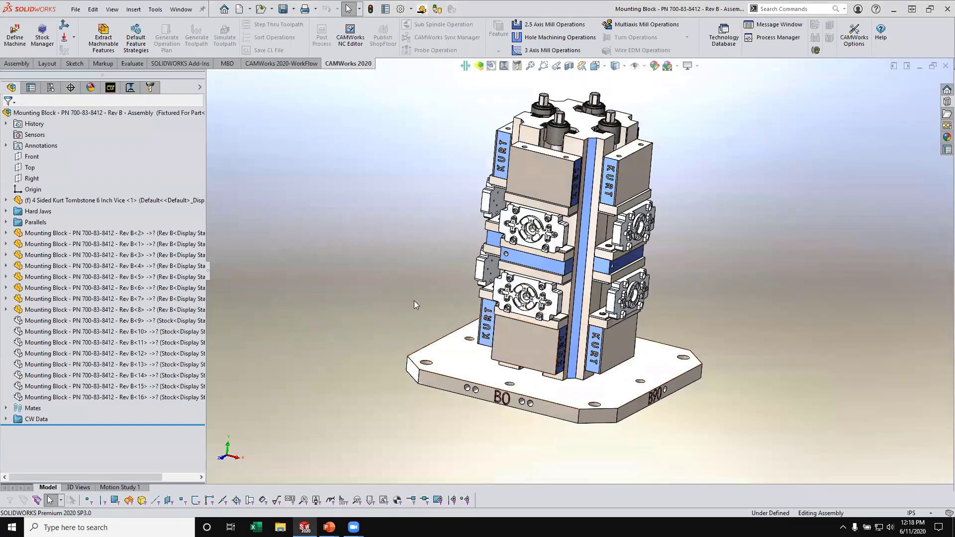
middle_drag(481, 285, 935, 316)
scroll(571, 254, down, 3)
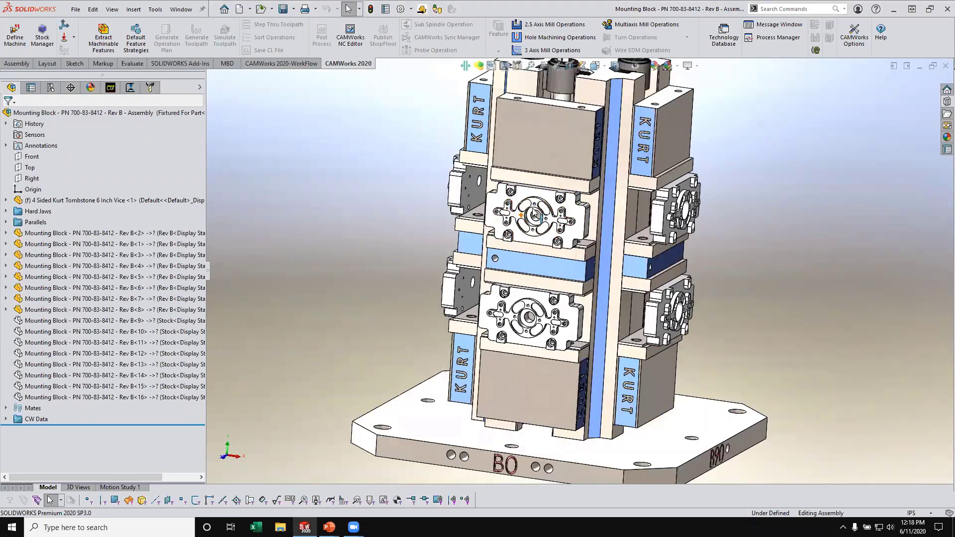
middle_drag(579, 233, 172, 298)
scroll(593, 218, up, 3)
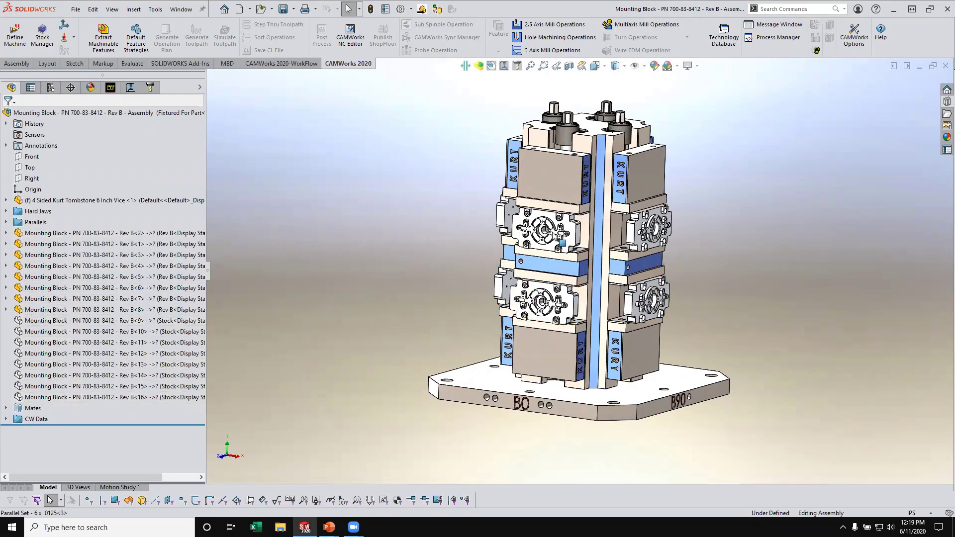
scroll(558, 235, down, 5)
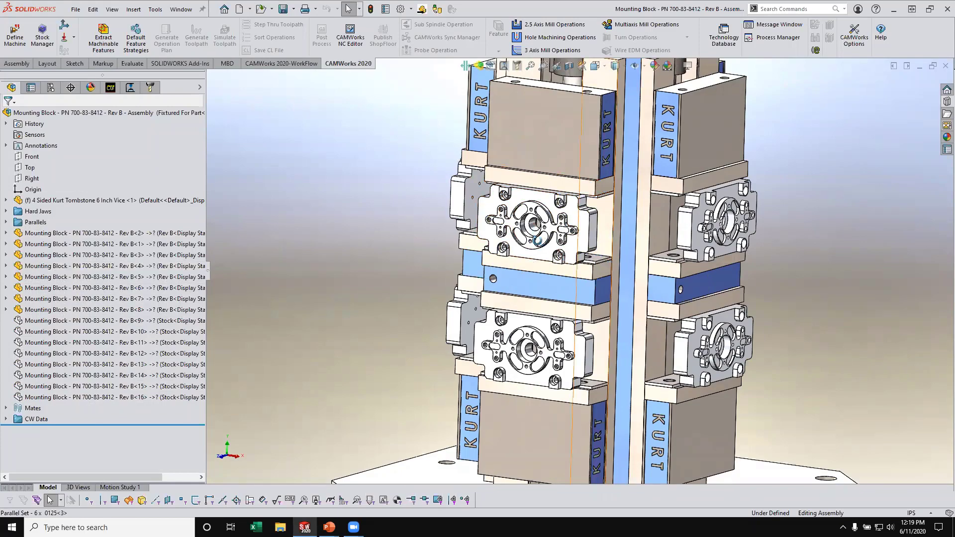
middle_drag(538, 240, 510, 230)
key(f)
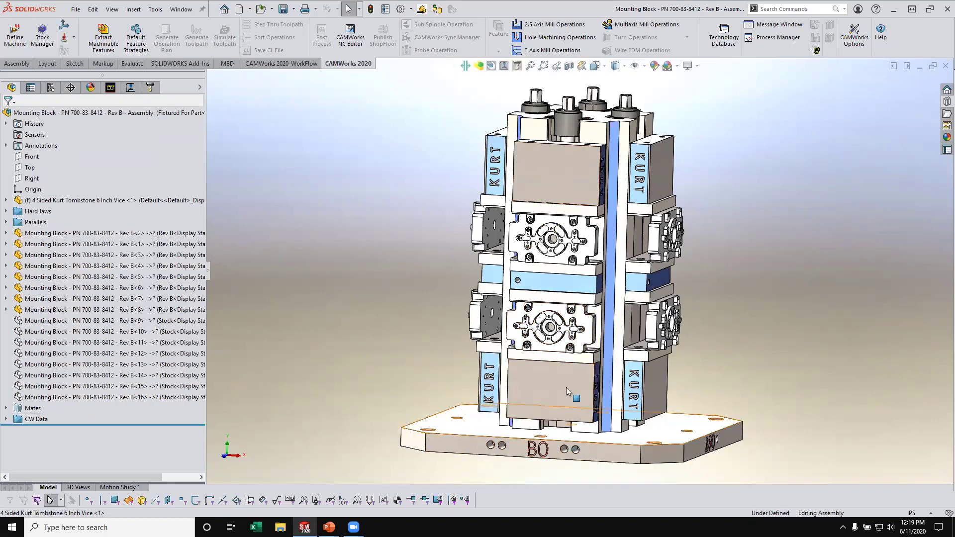
mouse_move(445, 357)
middle_down()
mouse_move(508, 344)
mouse_move(438, 357)
middle_up()
- Inspect Coordinate System1 in the CW Data folder to locate it on the tombstone, then collapse the folder
click(6, 419)
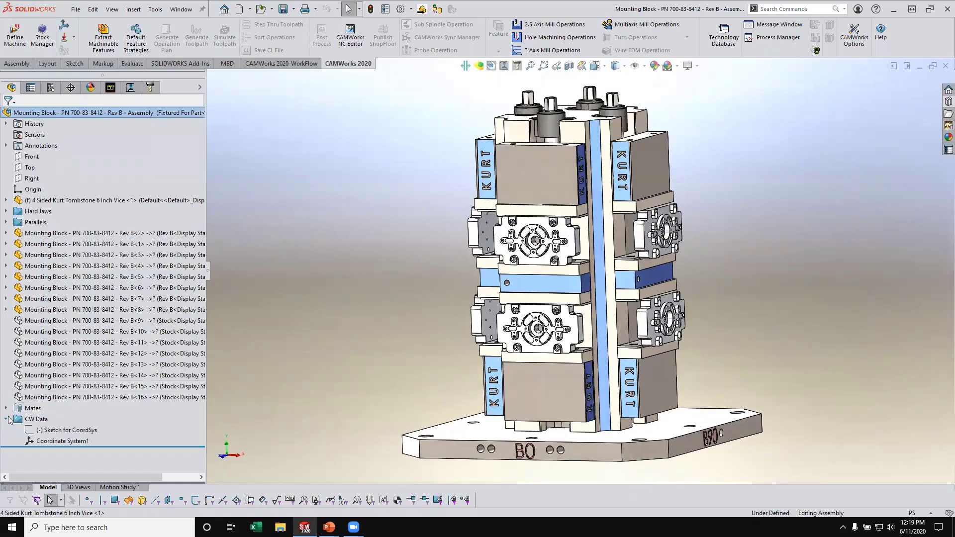
click(62, 441)
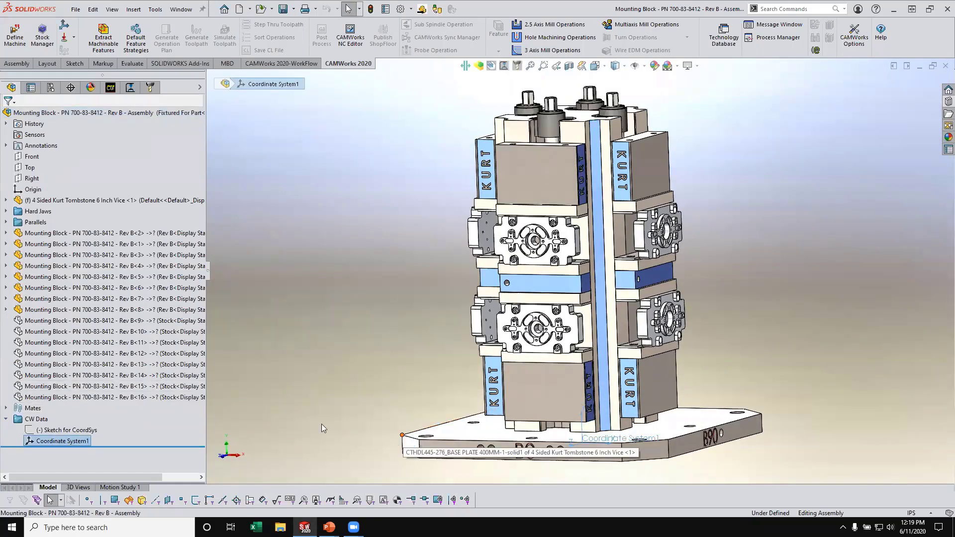
middle_drag(358, 307, 366, 326)
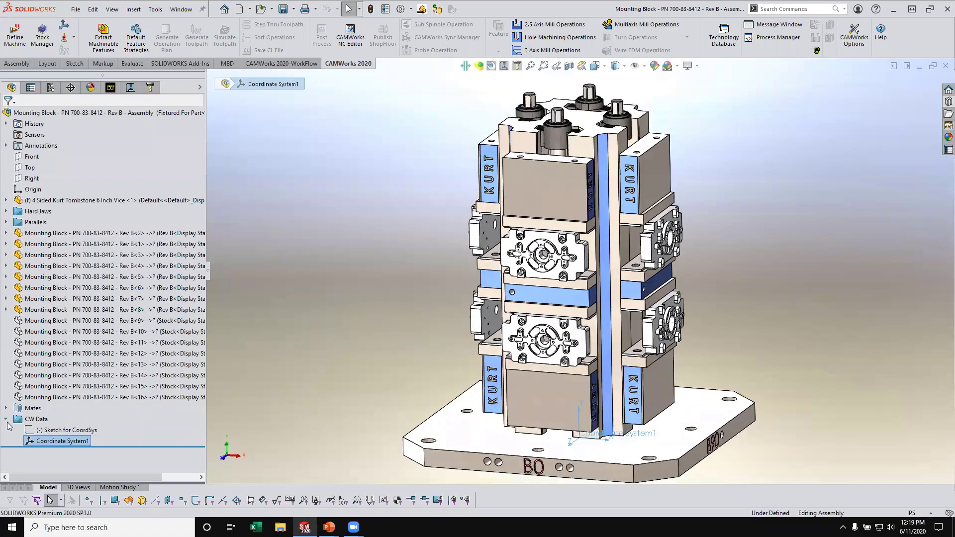
click(6, 420)
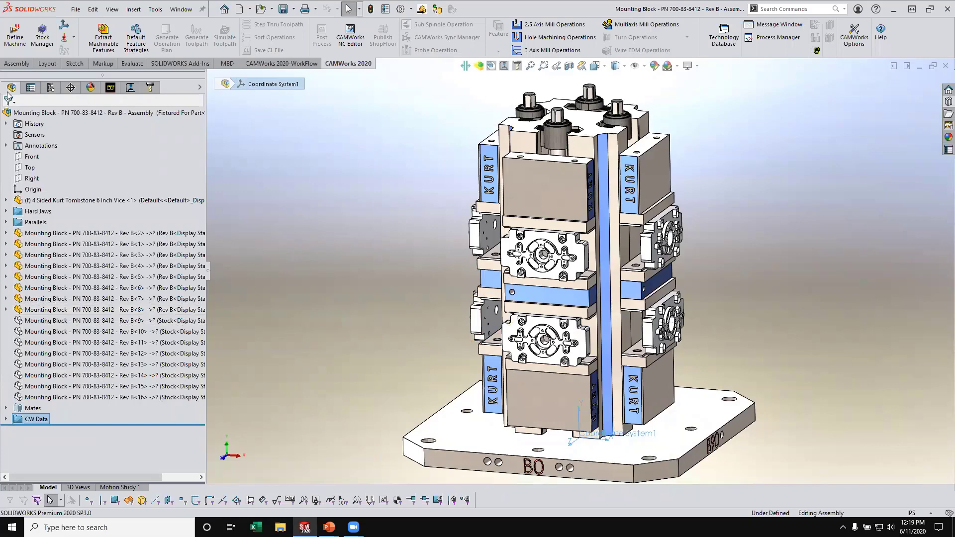
- Open the CAMWorks definition of the 4 Axis Horizontal Mill and review the list of available machines
click(110, 87)
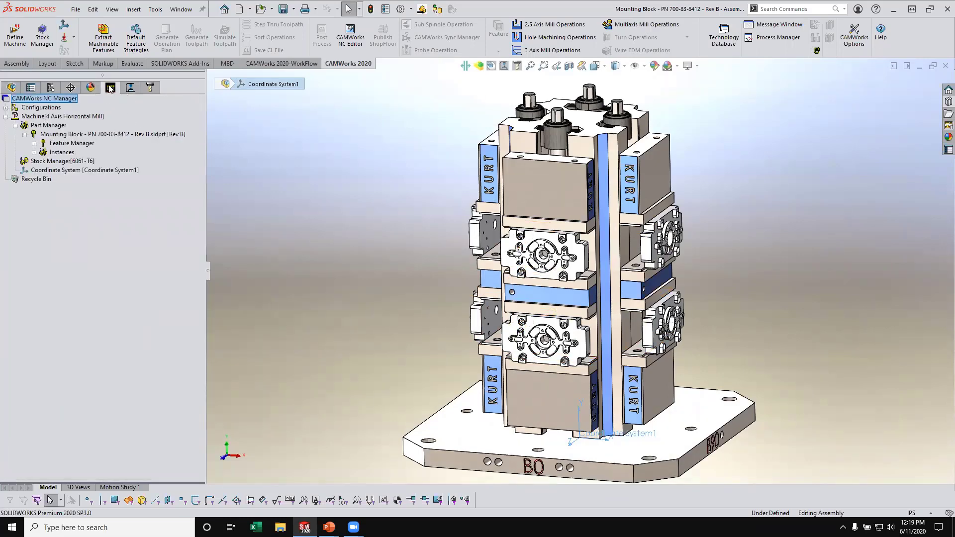
right_click(87, 116)
click(113, 123)
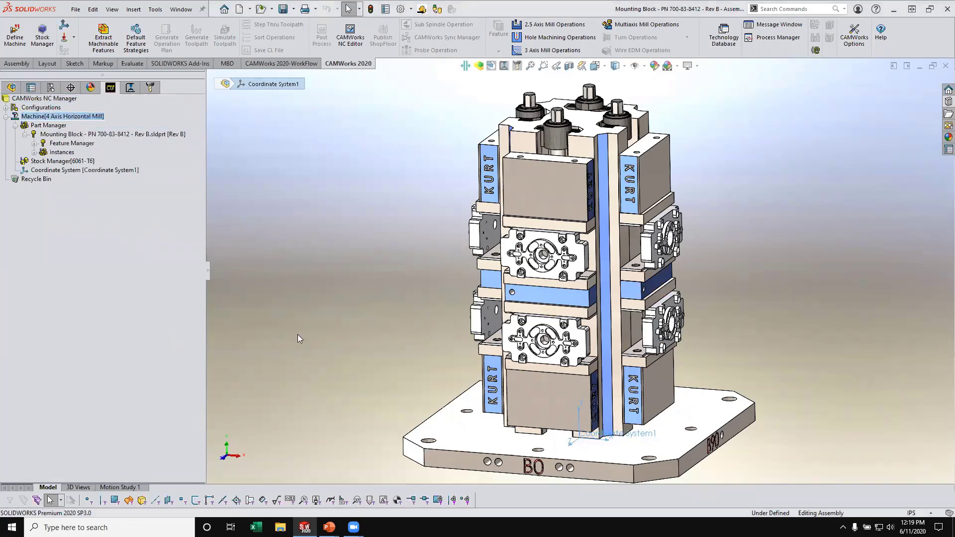
click(51, 84)
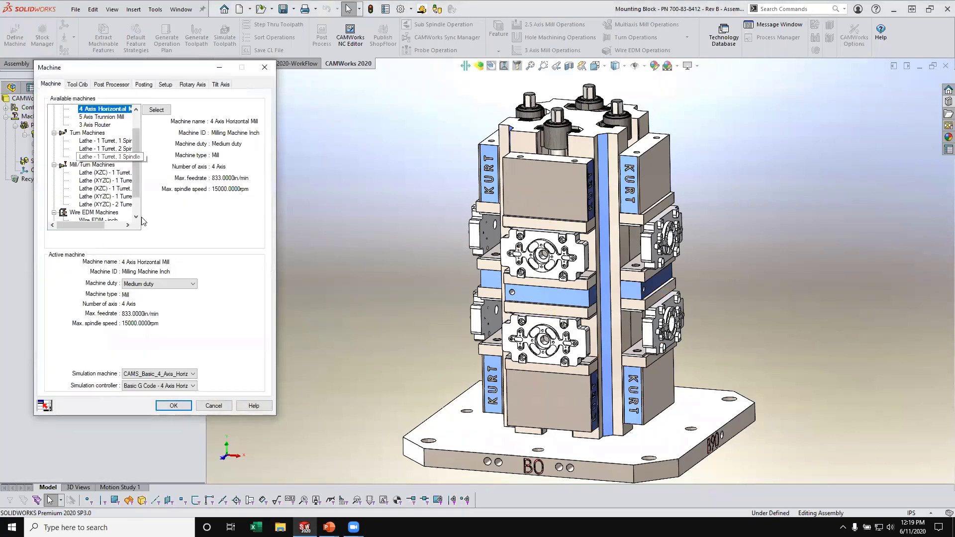
drag(135, 188, 135, 173)
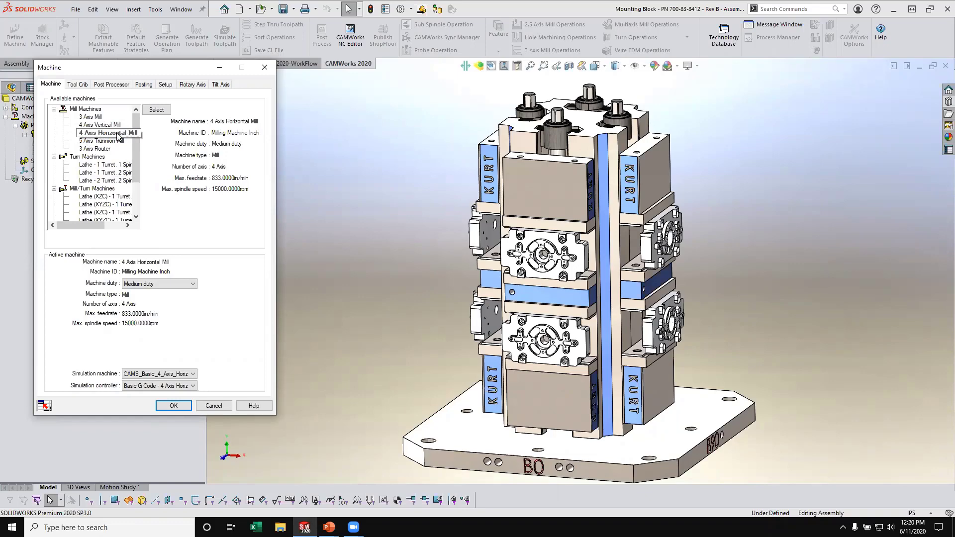
- Review the machine's tool crib, post processor, posting, setup and rotary axis settings, and accept the machine definition
click(78, 85)
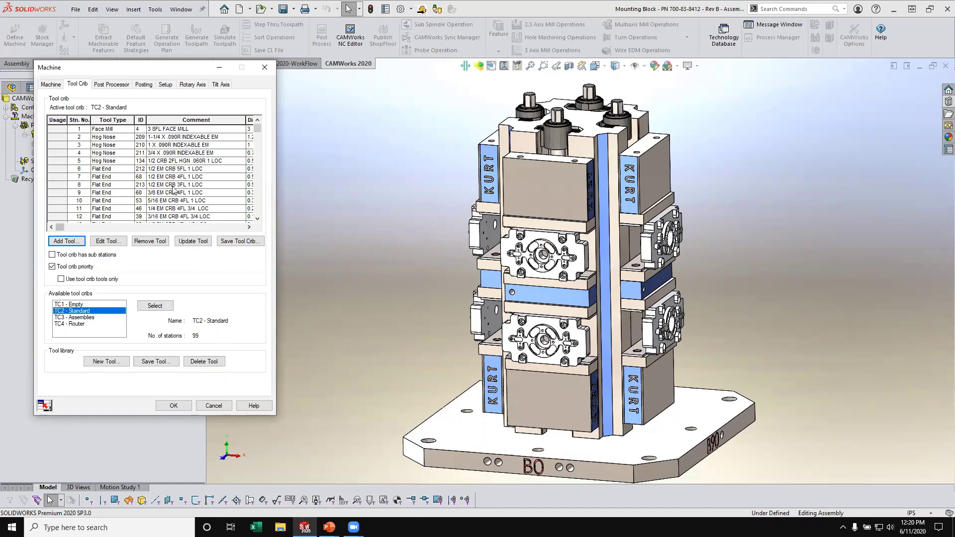
click(110, 84)
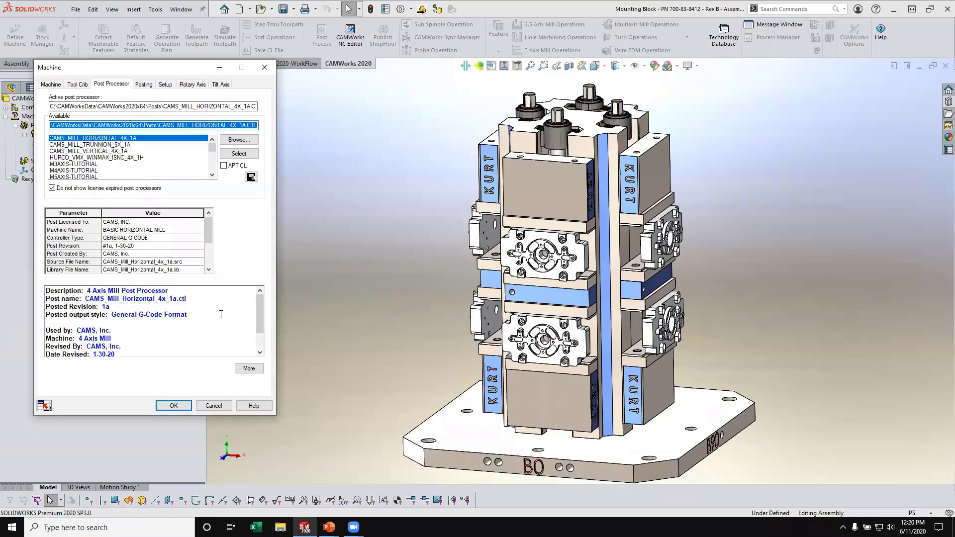
click(145, 85)
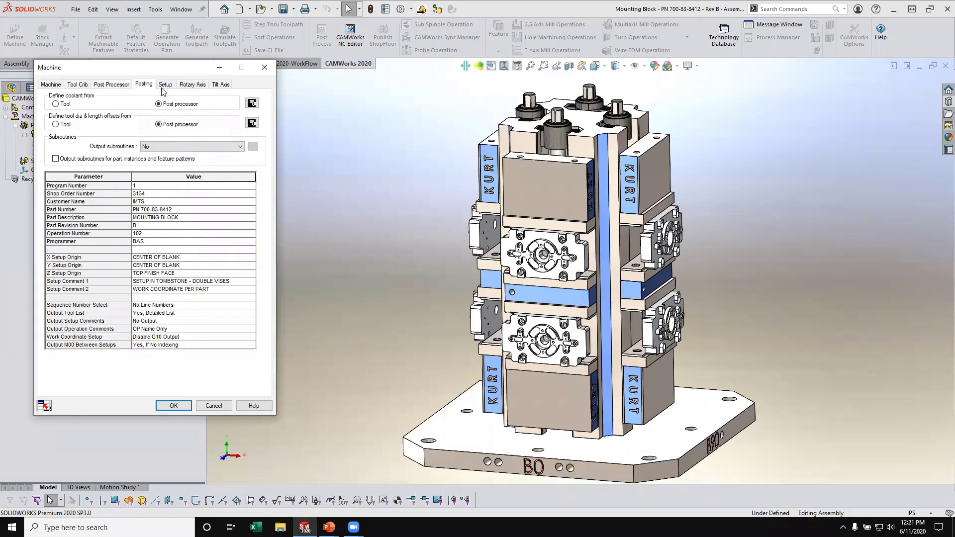
click(164, 85)
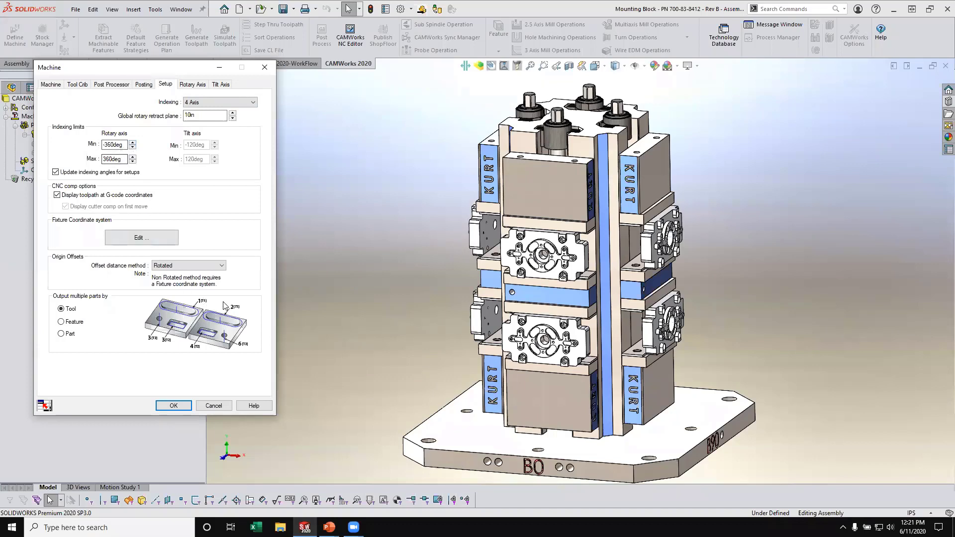
click(192, 85)
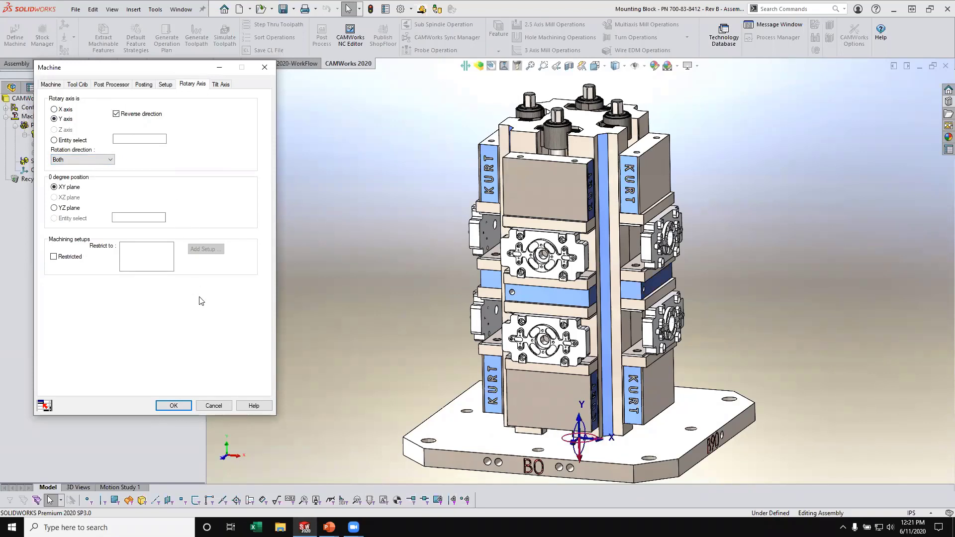
click(180, 405)
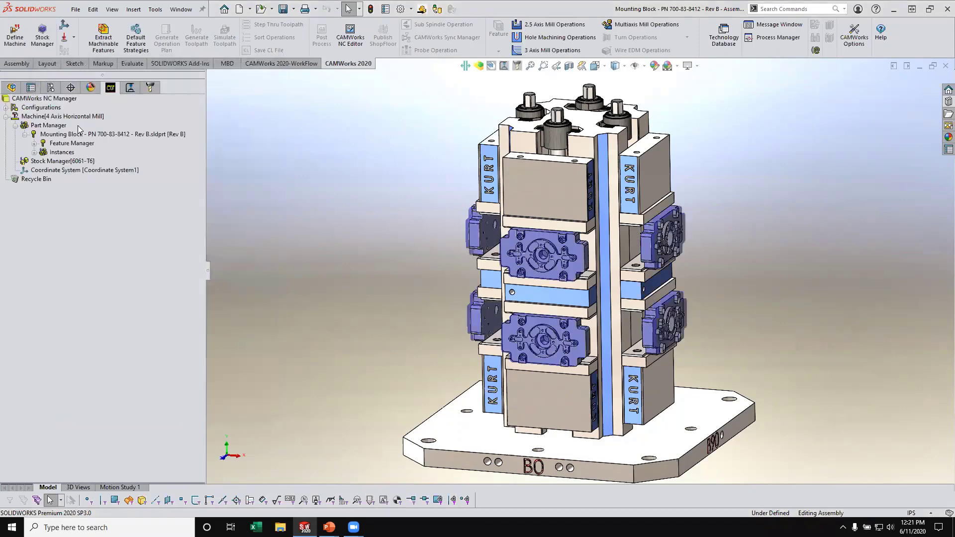
- Review the mounting block instances managed by the Part Manager and accept the list
right_click(55, 127)
click(82, 133)
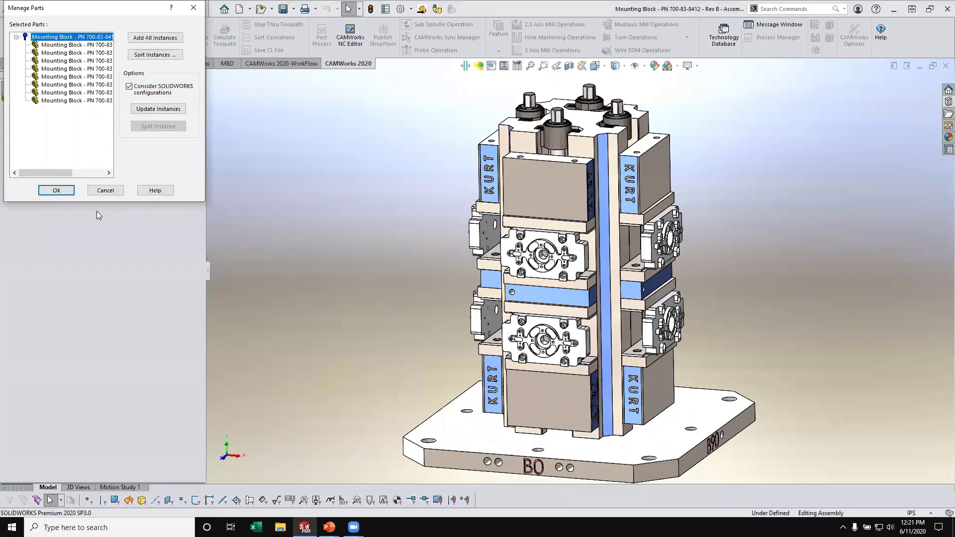
click(57, 191)
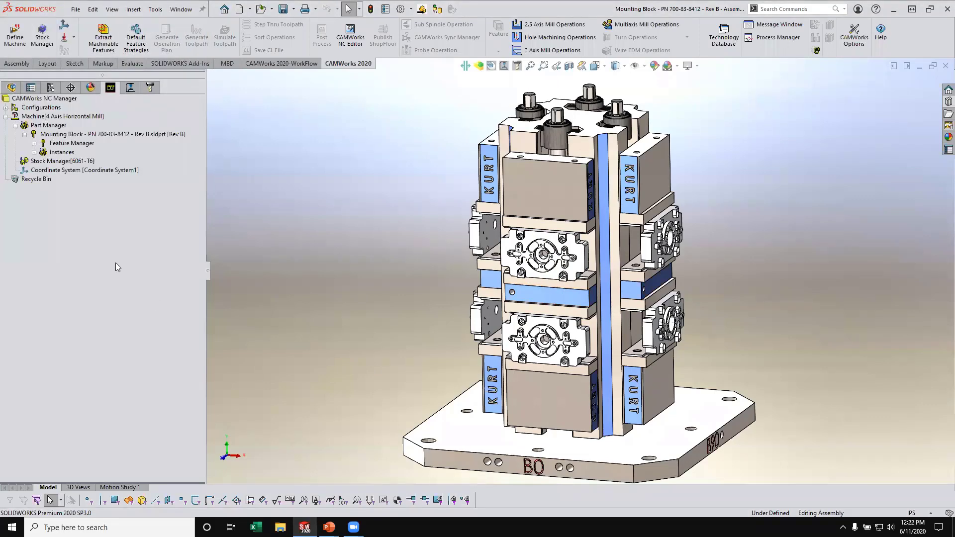
- Open the Stock Manager definition and examine the SOLIDWORKS Part stock assigned to the first mounting block
right_click(78, 166)
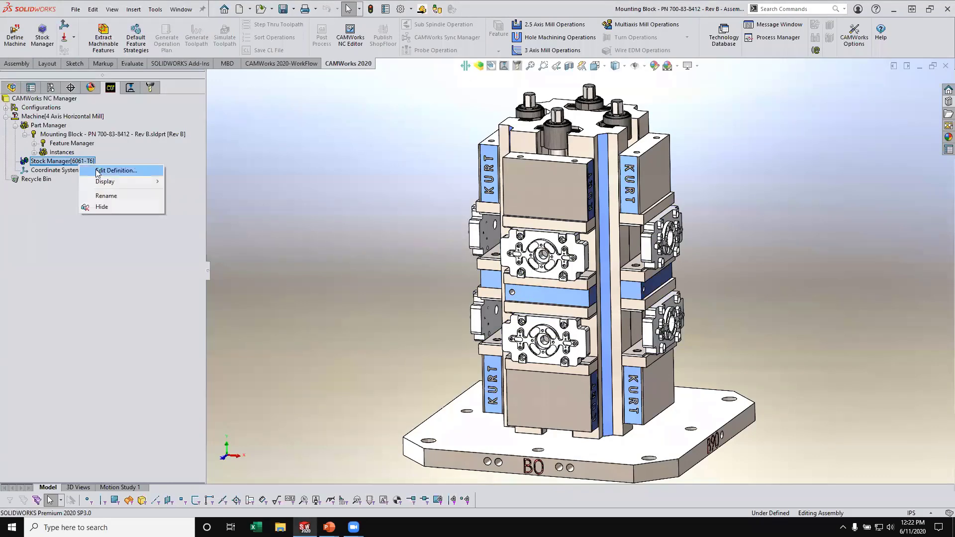
click(102, 170)
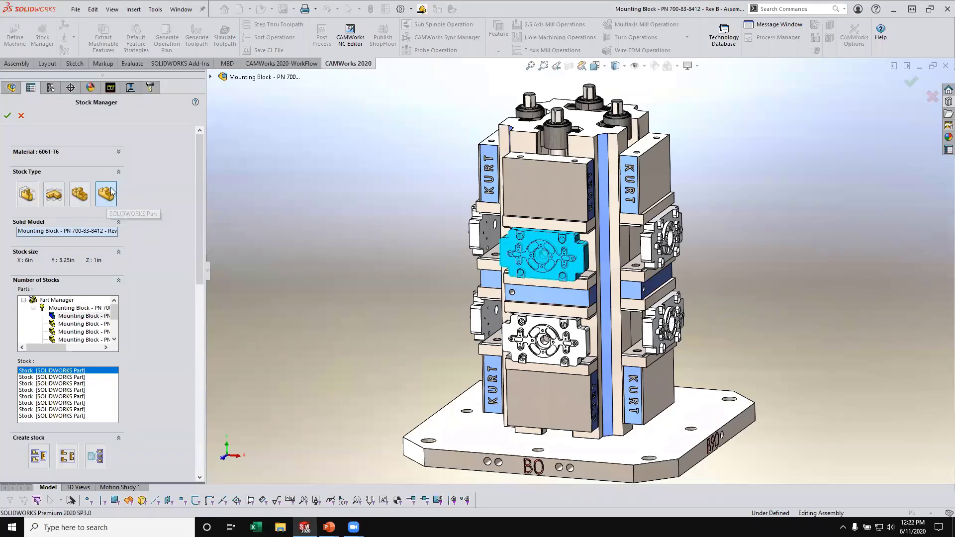
scroll(567, 278, down, 2)
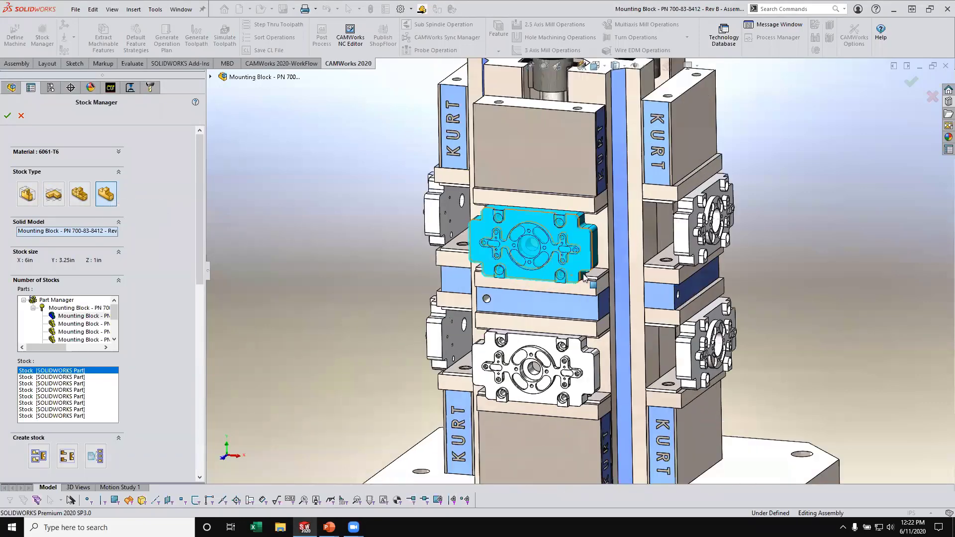
mouse_move(583, 274)
middle_down()
mouse_move(497, 260)
mouse_move(636, 251)
mouse_move(708, 201)
mouse_move(702, 258)
mouse_move(575, 244)
mouse_move(590, 284)
middle_up()
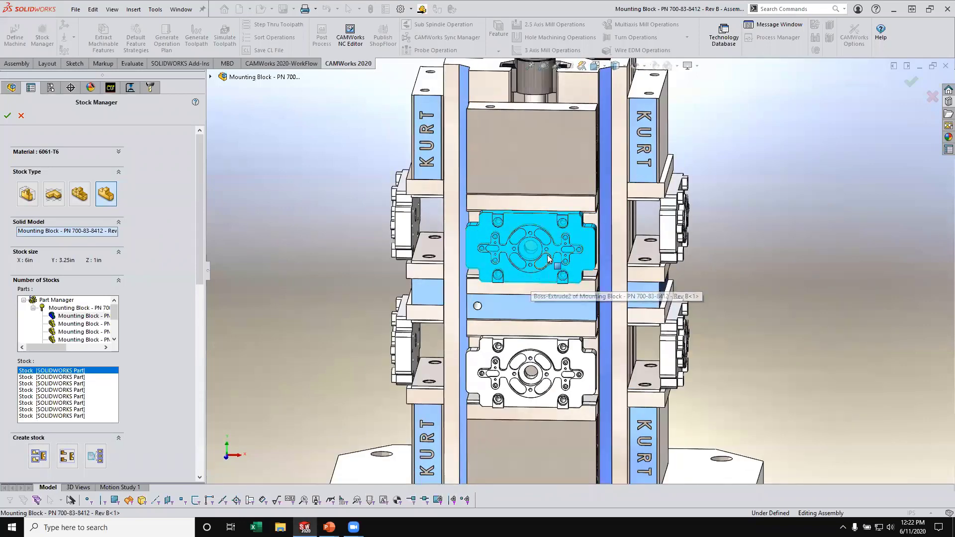
middle_drag(552, 272, 498, 278)
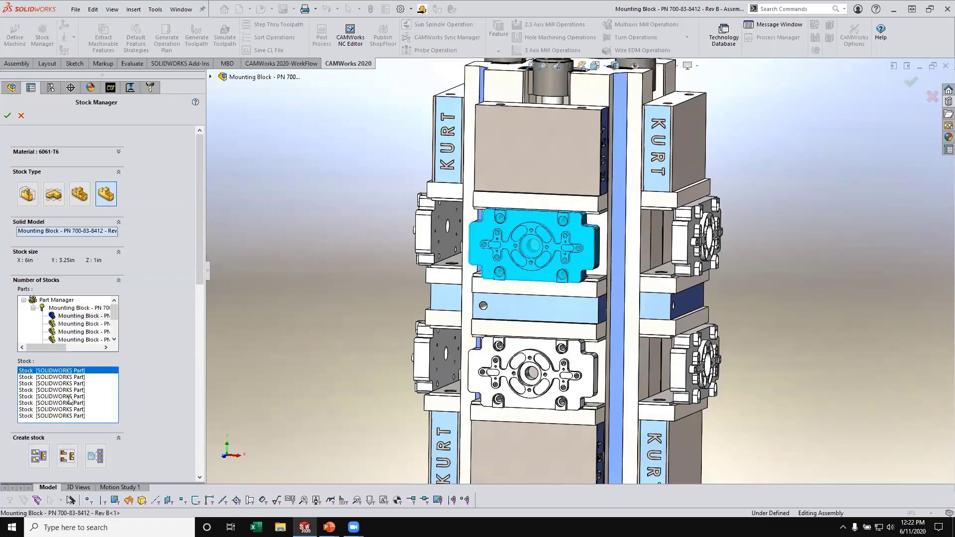
- Check the stocks of the second and third mounting blocks and the stock material, and accept the stock definition
click(69, 377)
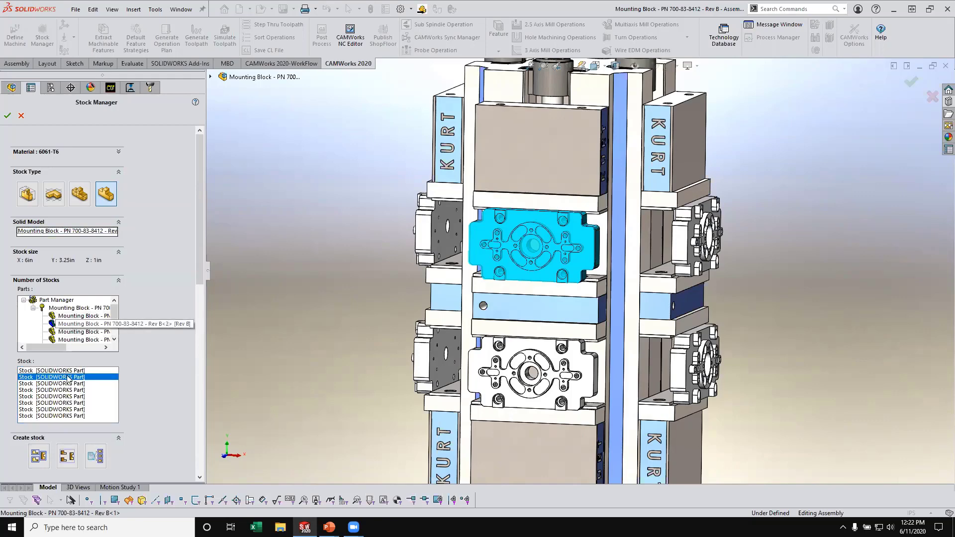
click(83, 333)
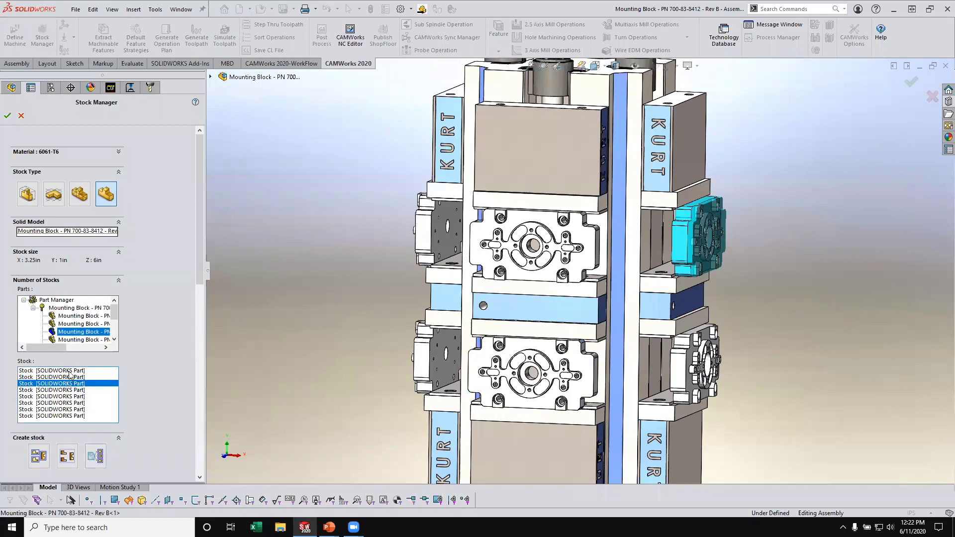
click(119, 151)
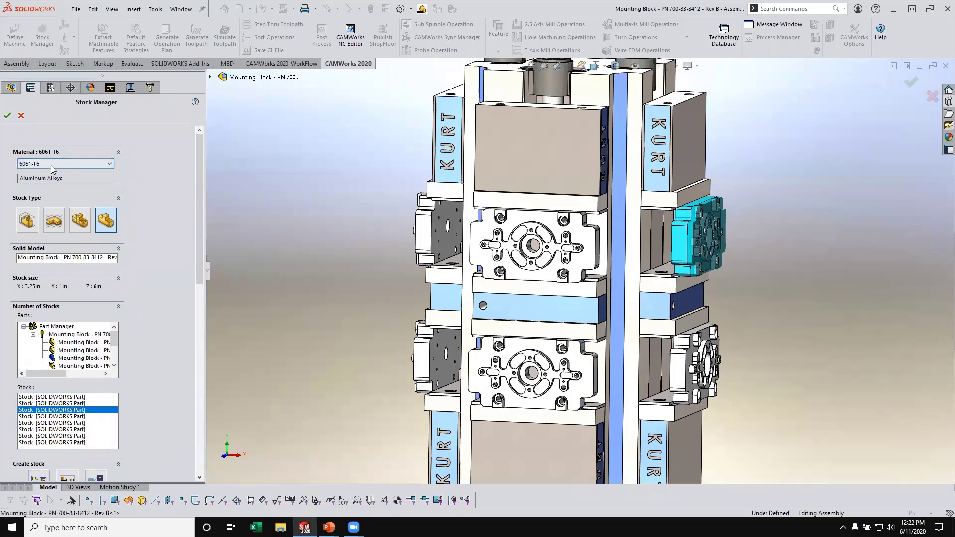
click(7, 116)
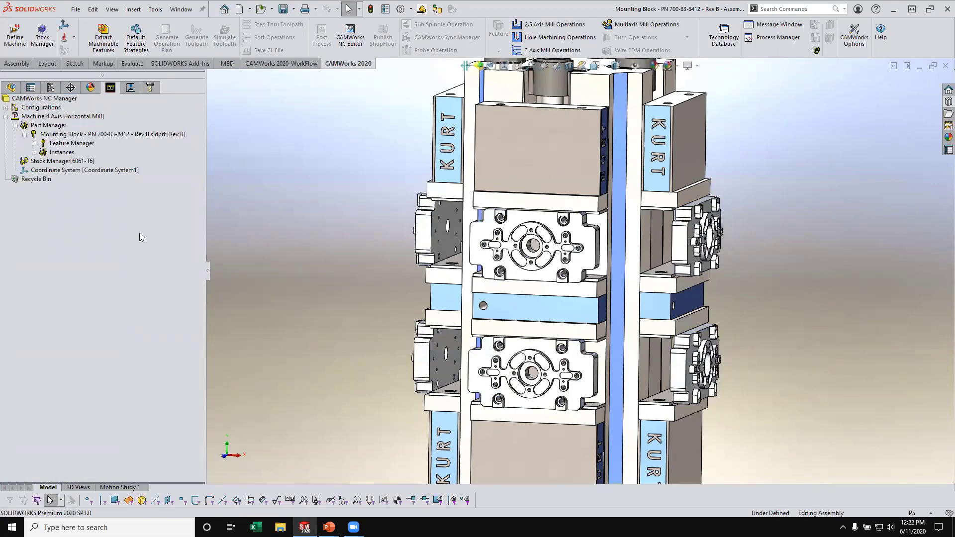
- Extract the machinable features from the mounting blocks on the tombstone
scroll(662, 292, up, 5)
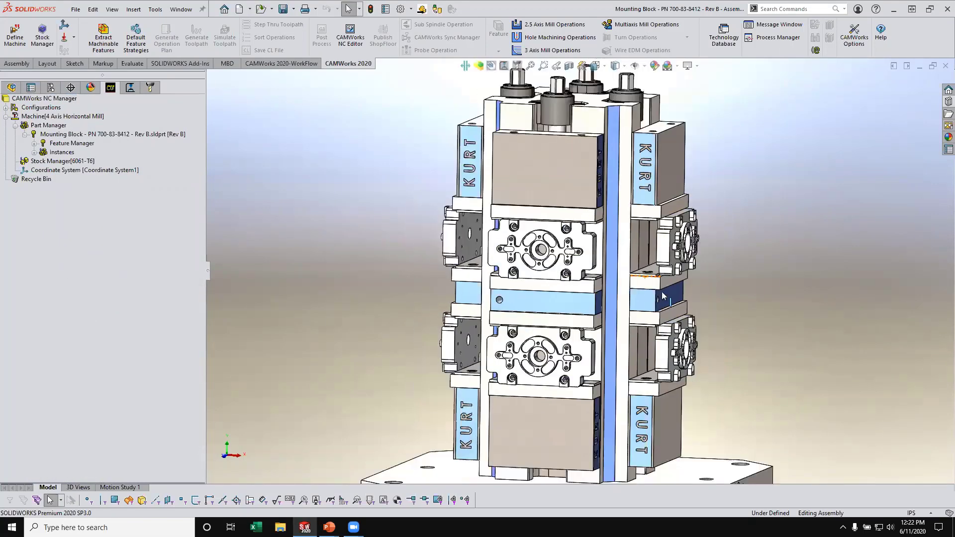
middle_drag(662, 298, 680, 327)
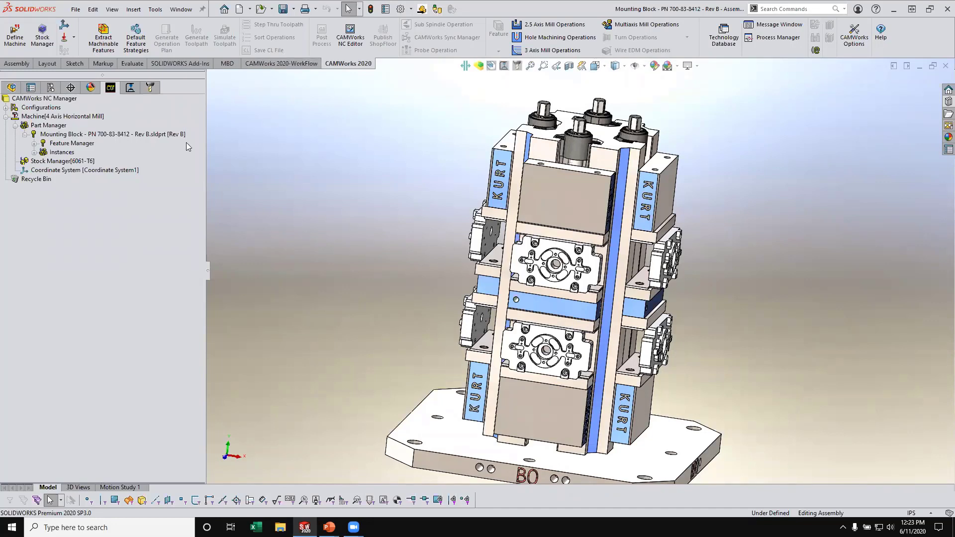
click(107, 32)
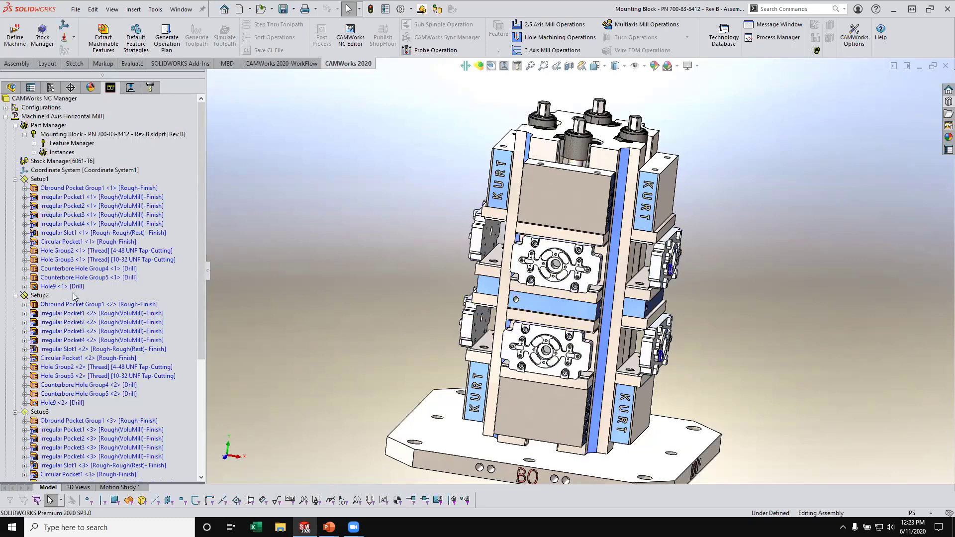
- Inspect the obround pocket group under the mounting block's Feature Manager and its Setup1 counterpart across the blocks on the tombstone
click(35, 143)
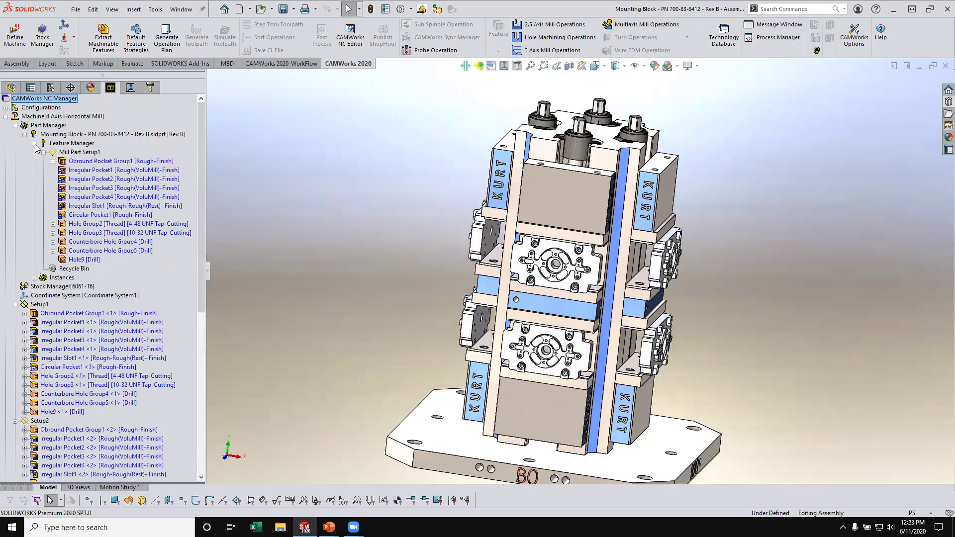
click(88, 161)
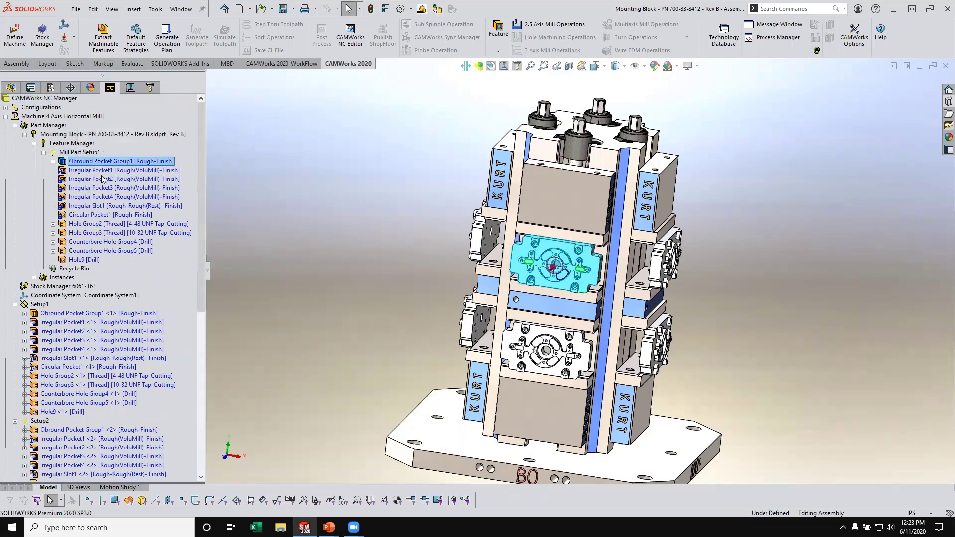
drag(202, 248, 215, 335)
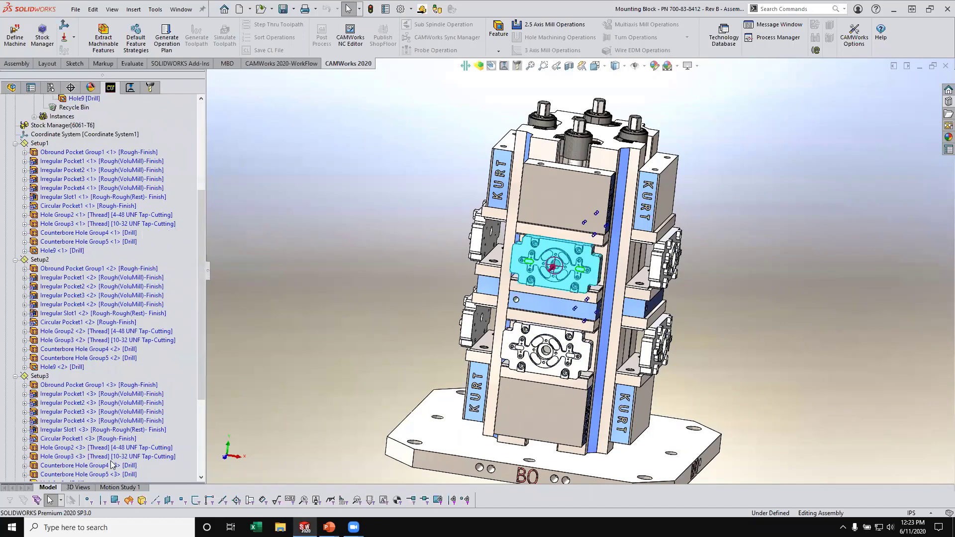
middle_drag(508, 306, 478, 292)
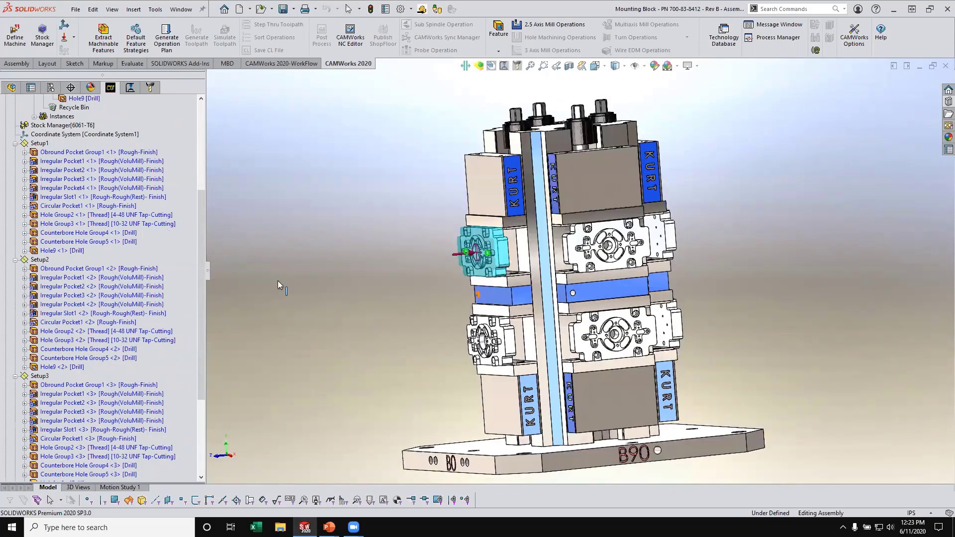
click(87, 153)
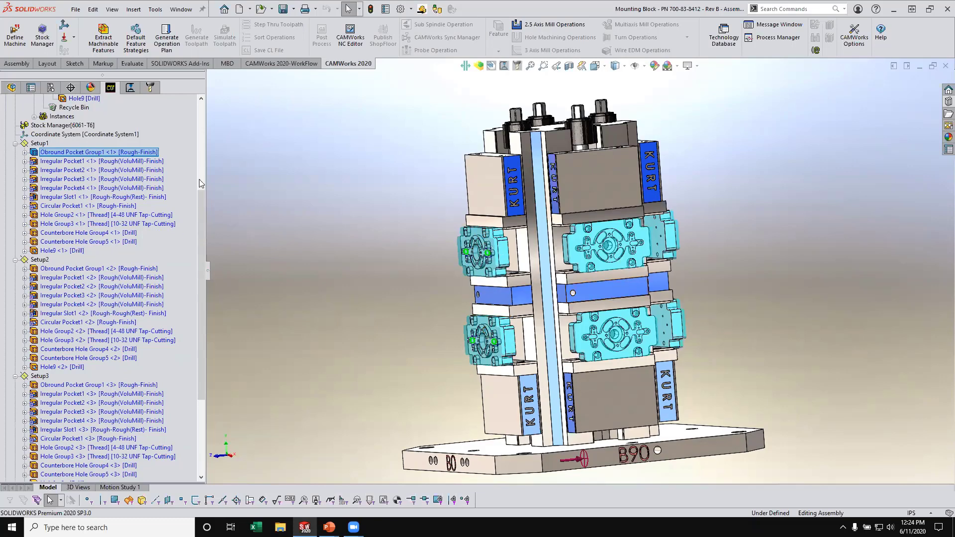
drag(201, 183, 195, 124)
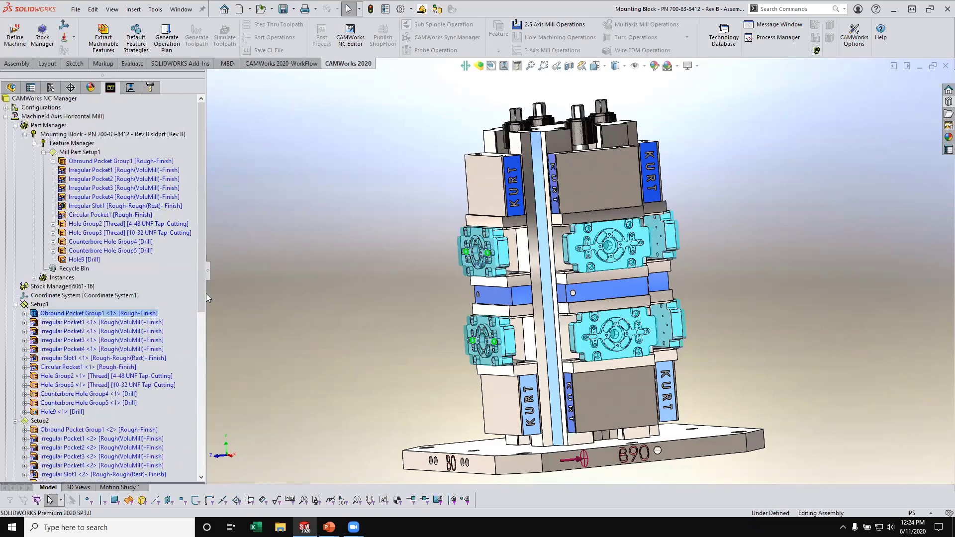
scroll(186, 330, down, 2)
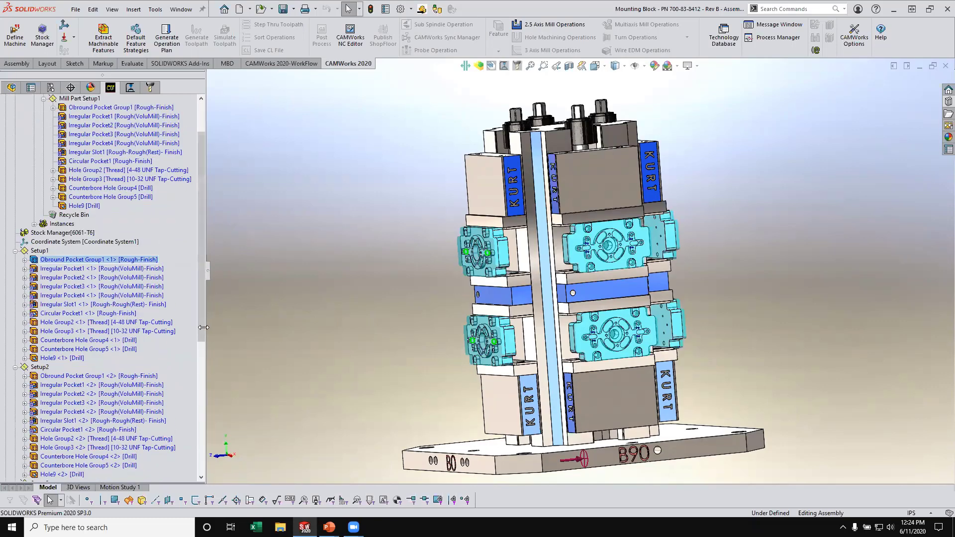
scroll(207, 311, up, 2)
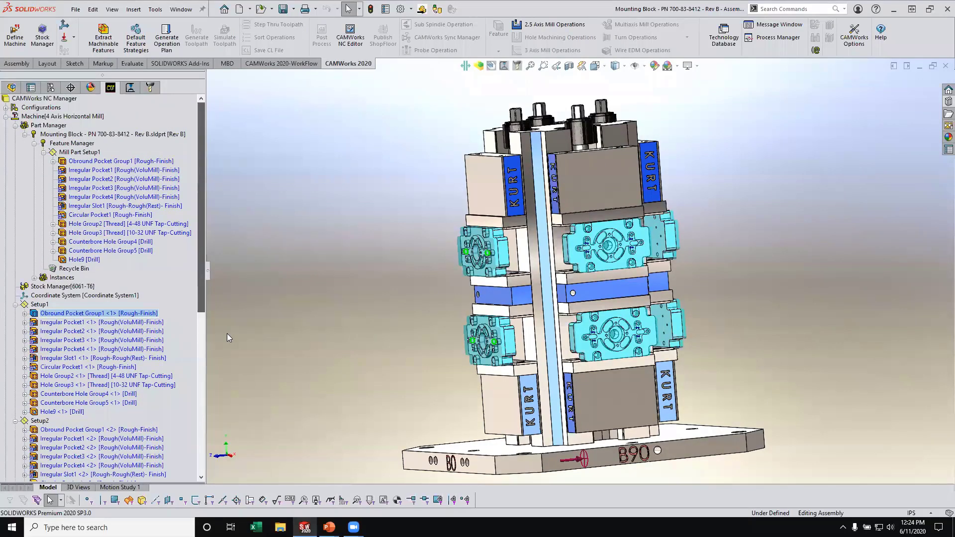
middle_drag(485, 259, 531, 259)
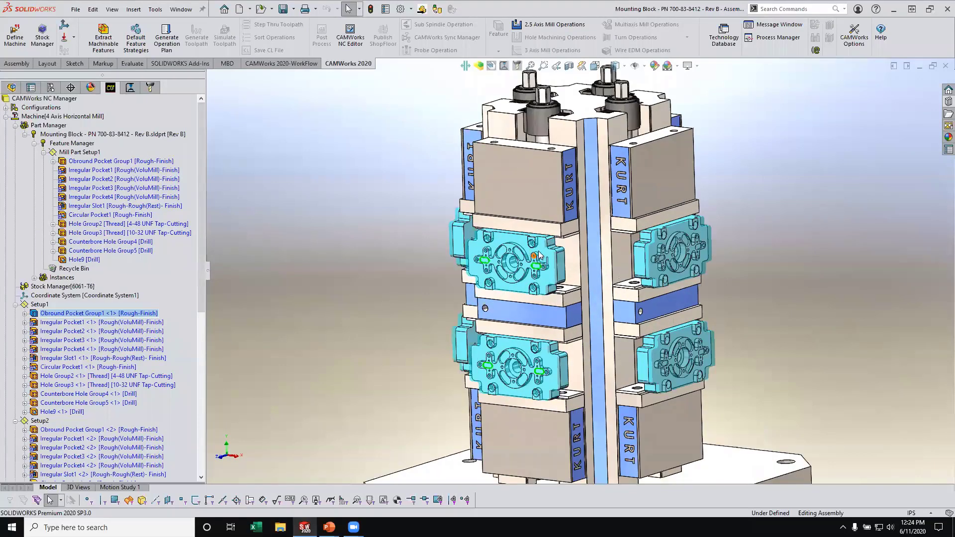
- Review the obround pocket group, irregular pockets, irregular slot and circular pocket of Mill Part Setup1 on the first mounting block
scroll(531, 258, down, 2)
click(140, 165)
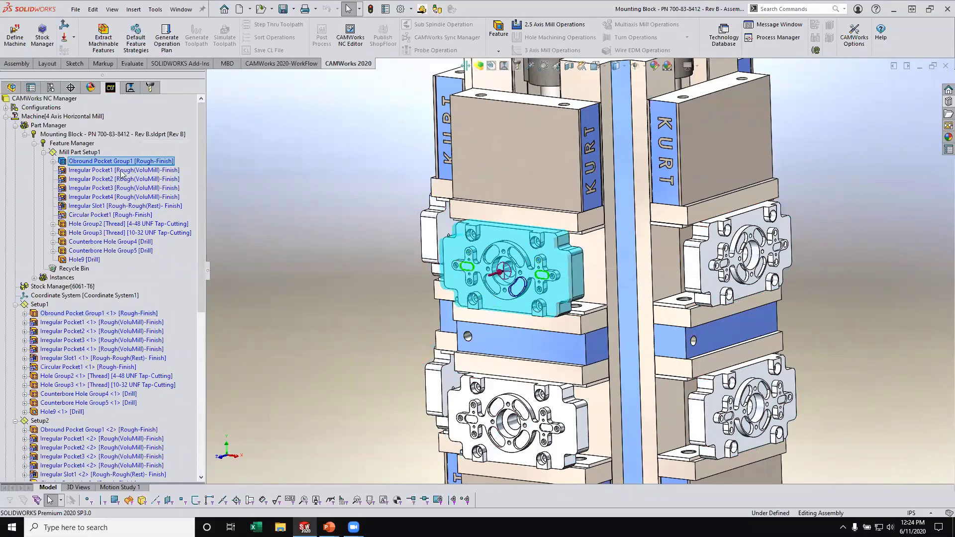
click(122, 161)
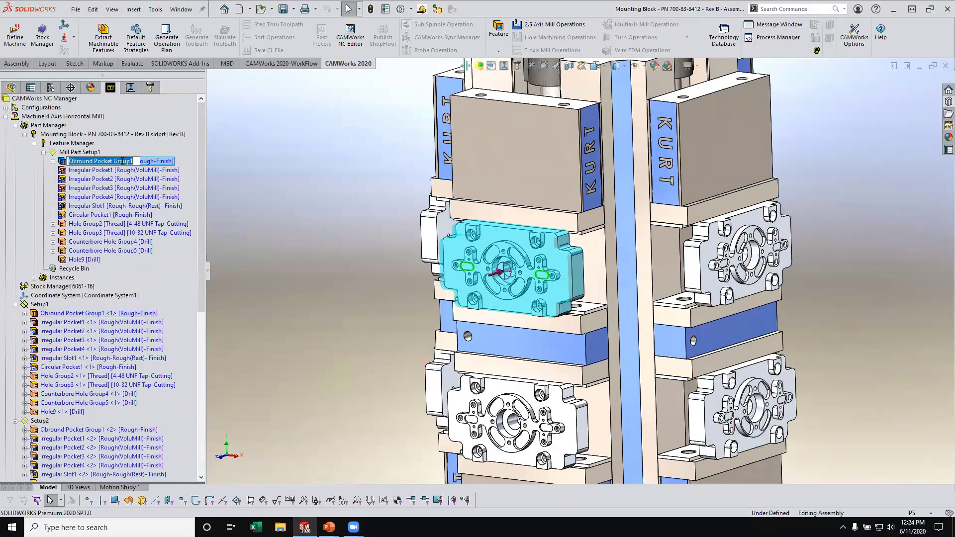
key(Escape)
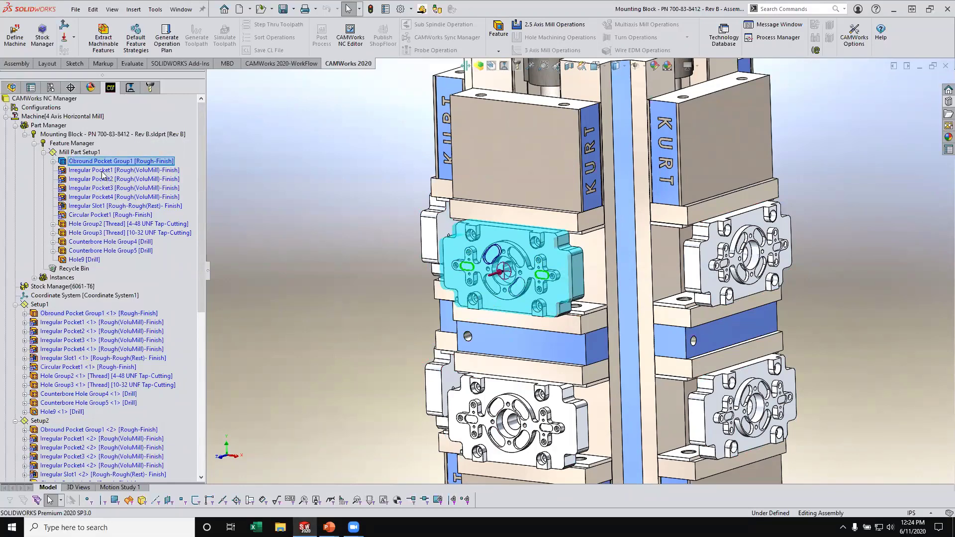
click(142, 188)
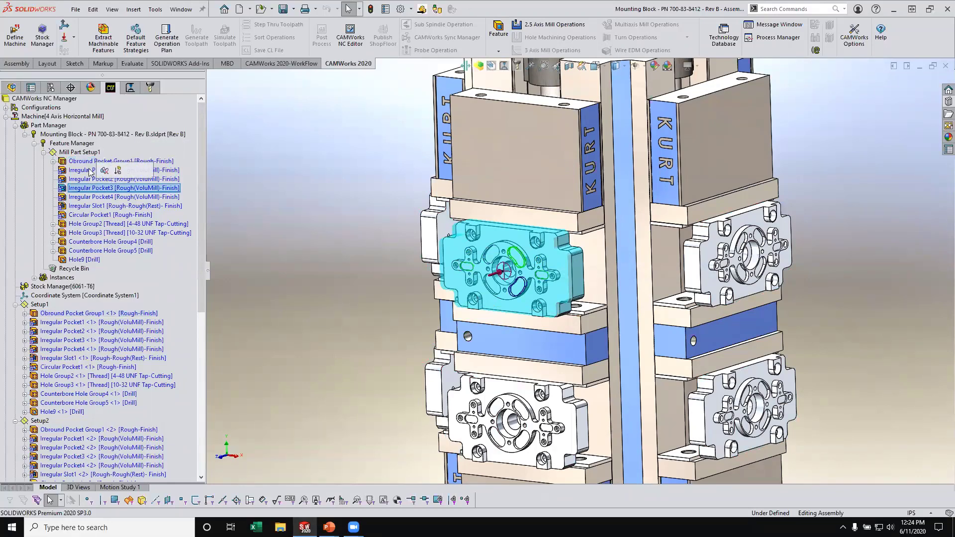
click(169, 163)
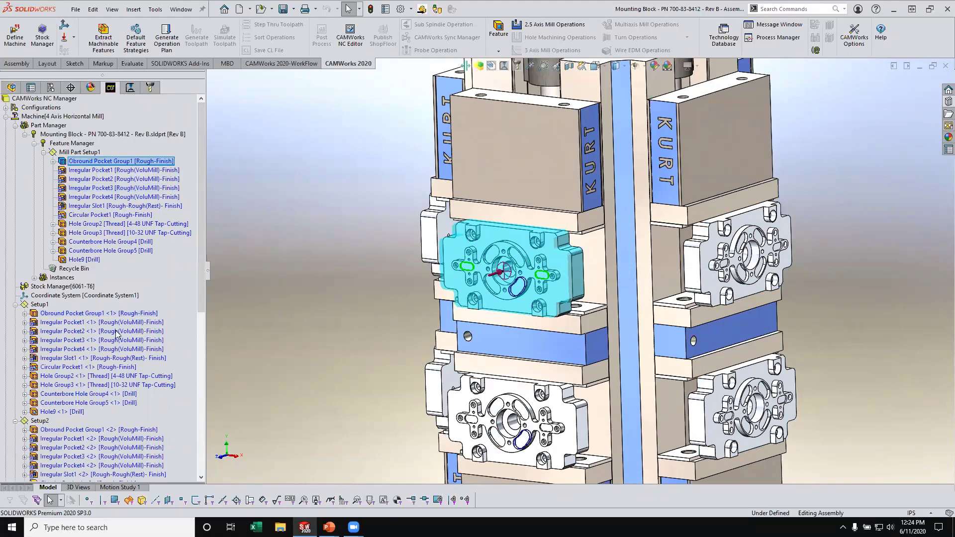
click(140, 170)
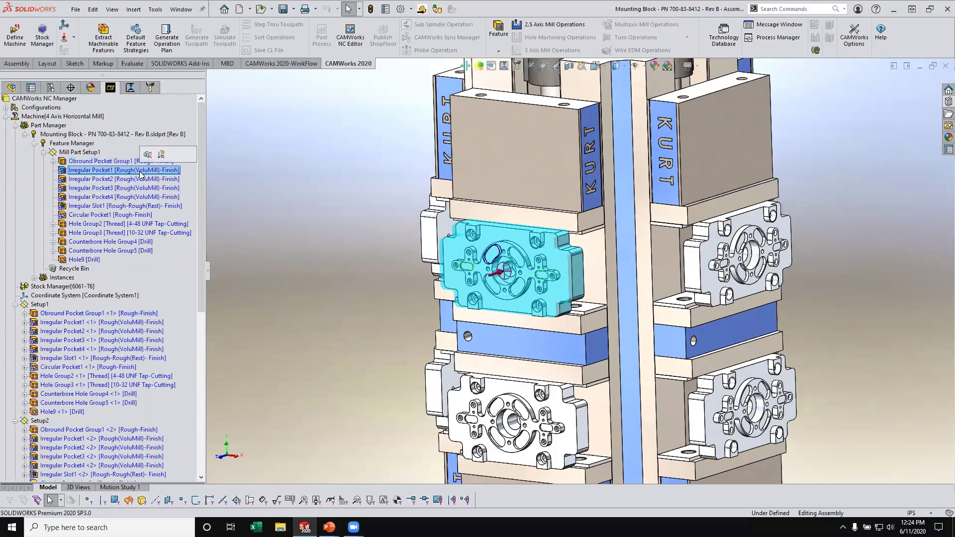
click(135, 179)
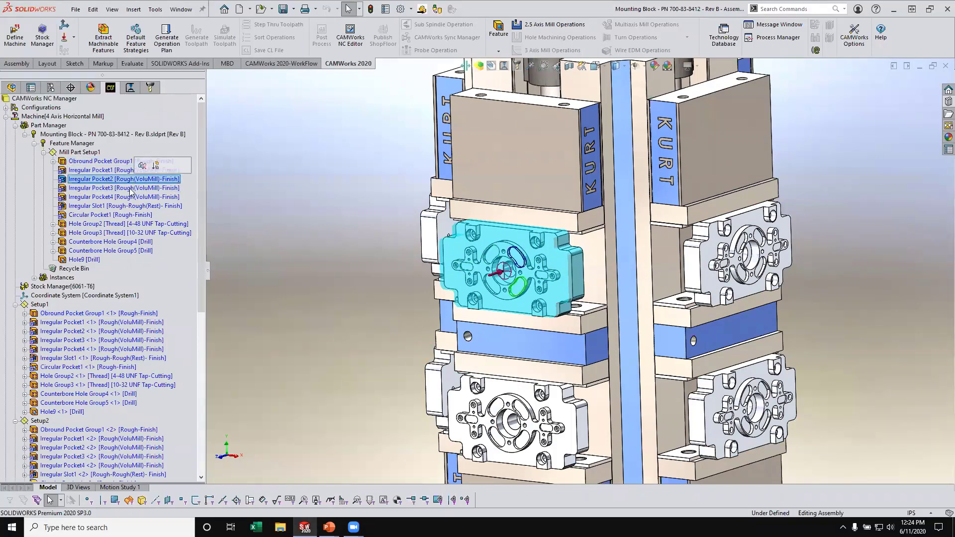
click(130, 189)
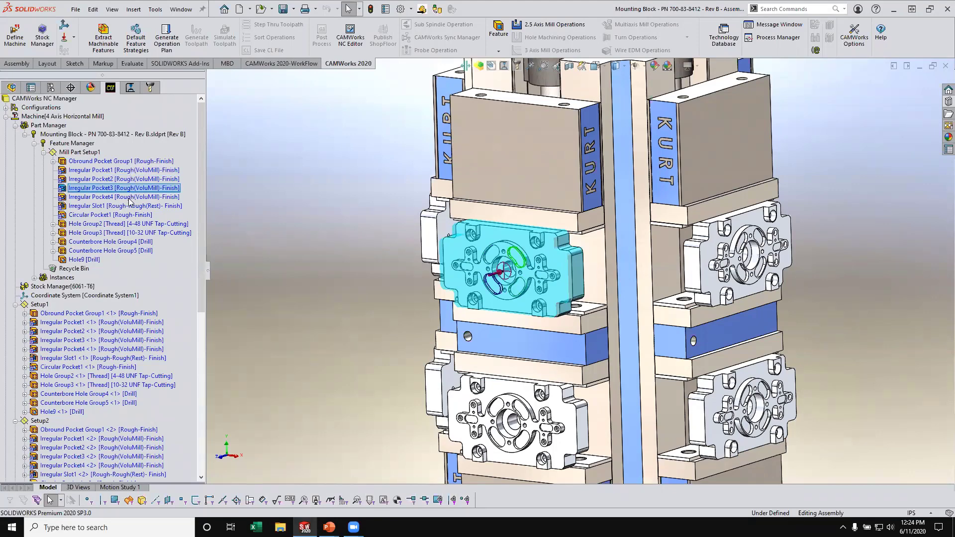
click(129, 197)
click(130, 206)
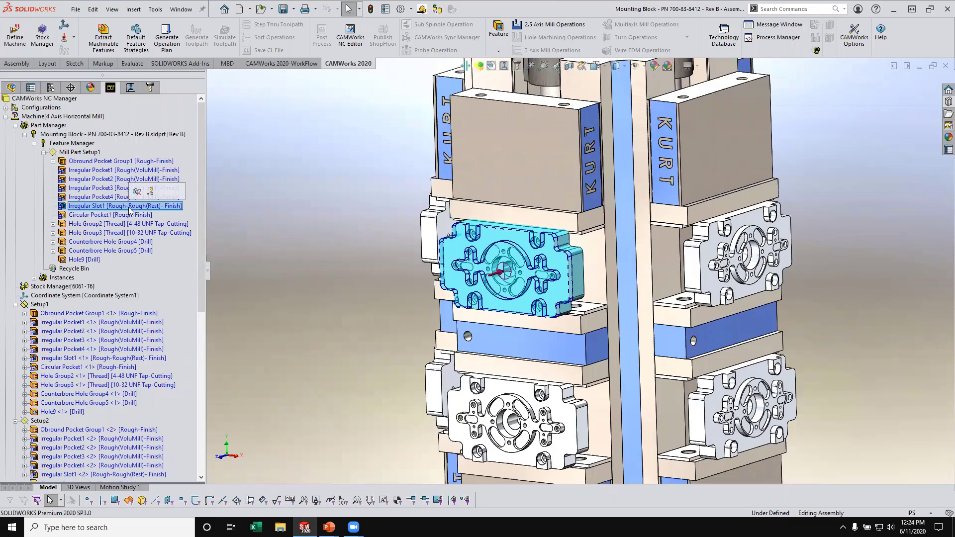
click(120, 217)
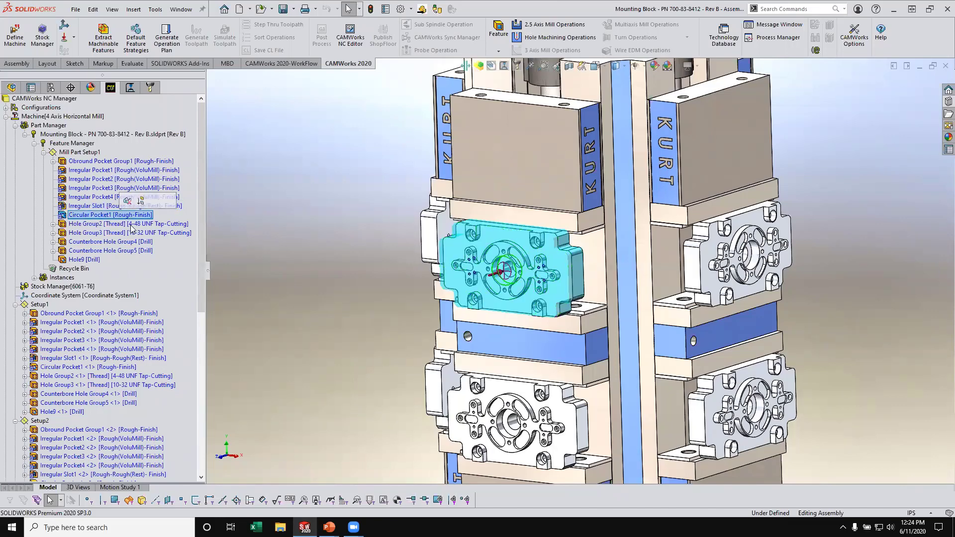
- Review the 4-48 and 10-32 UNF threaded hole groups, both counterbore hole groups and Hole9 in Mill Part Setup1
click(131, 224)
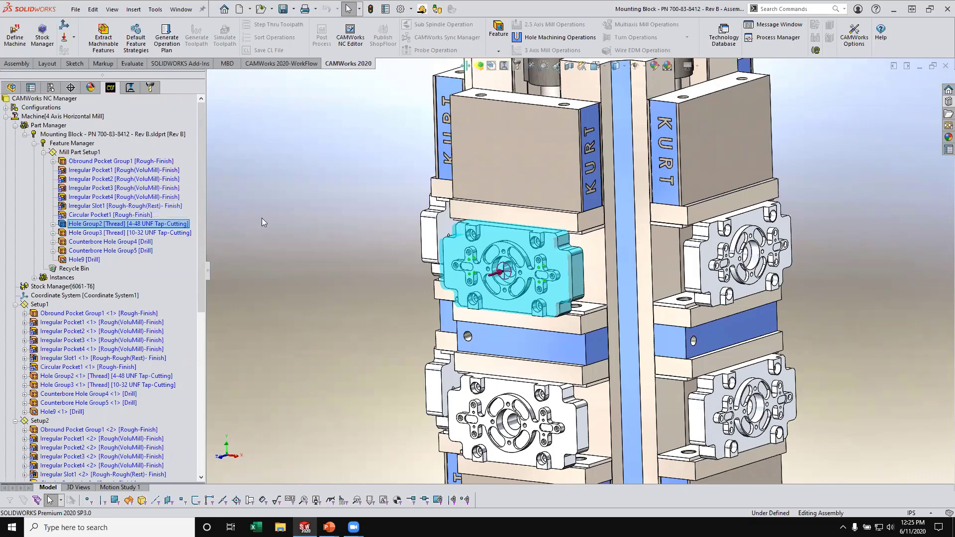
click(150, 233)
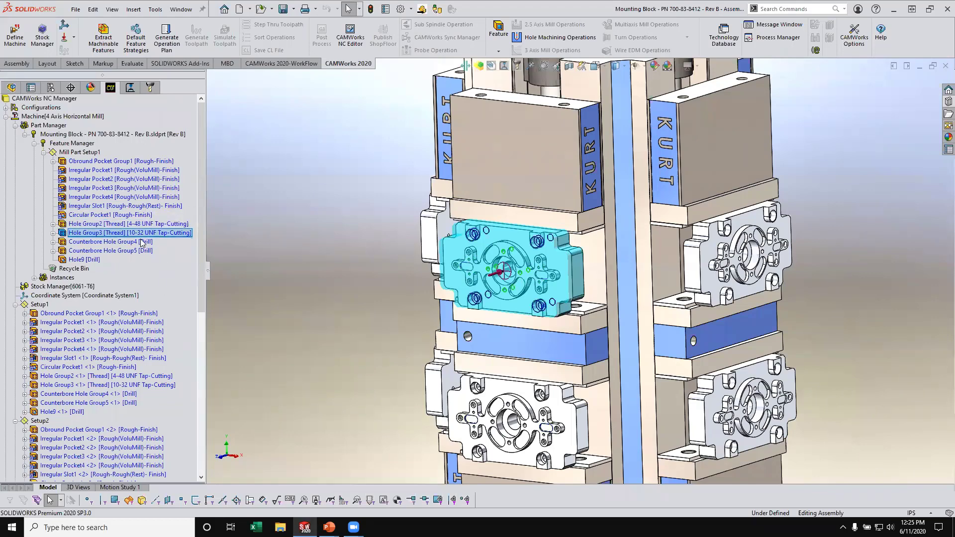
key(Down)
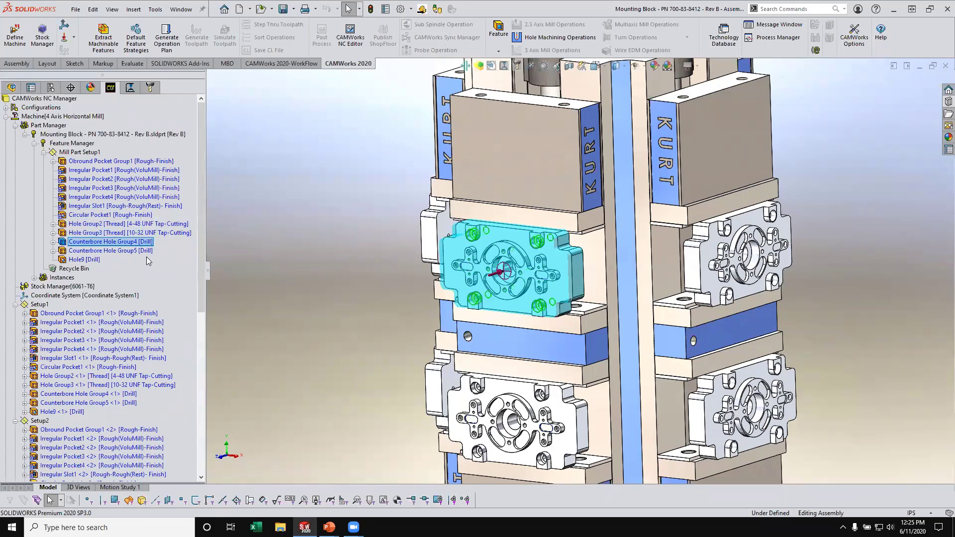
click(119, 251)
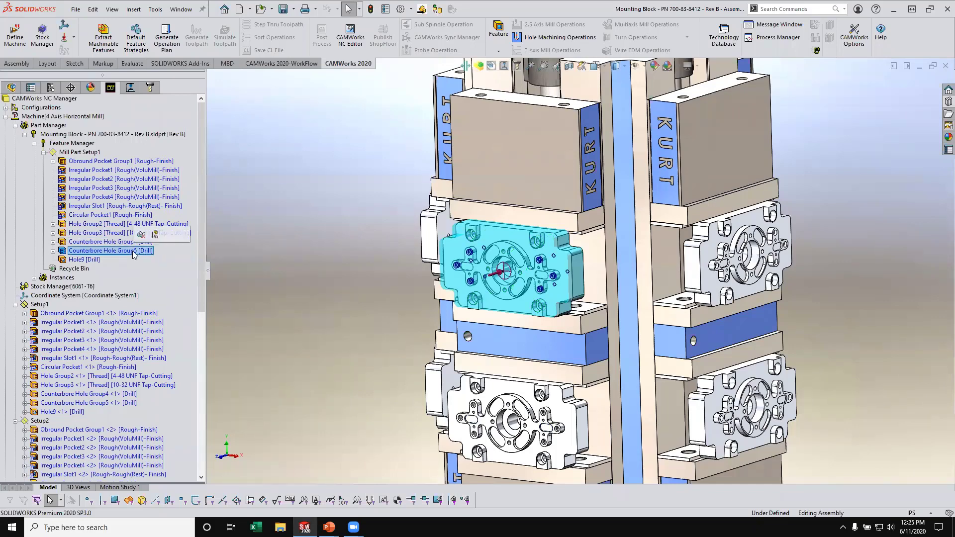
click(91, 260)
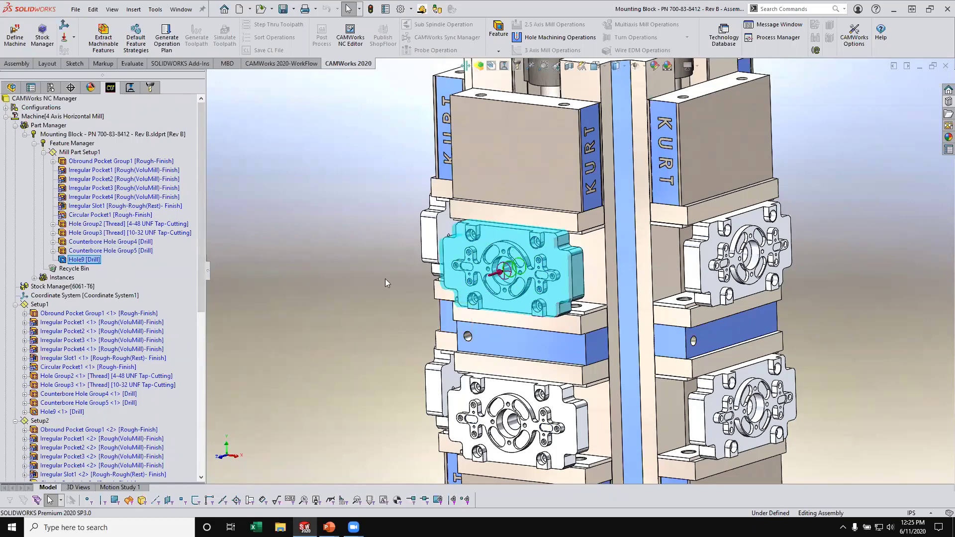
- Set the Direction 1 end condition of Hole9 in Mill Part Setup1 to Upto Stock
right_click(85, 263)
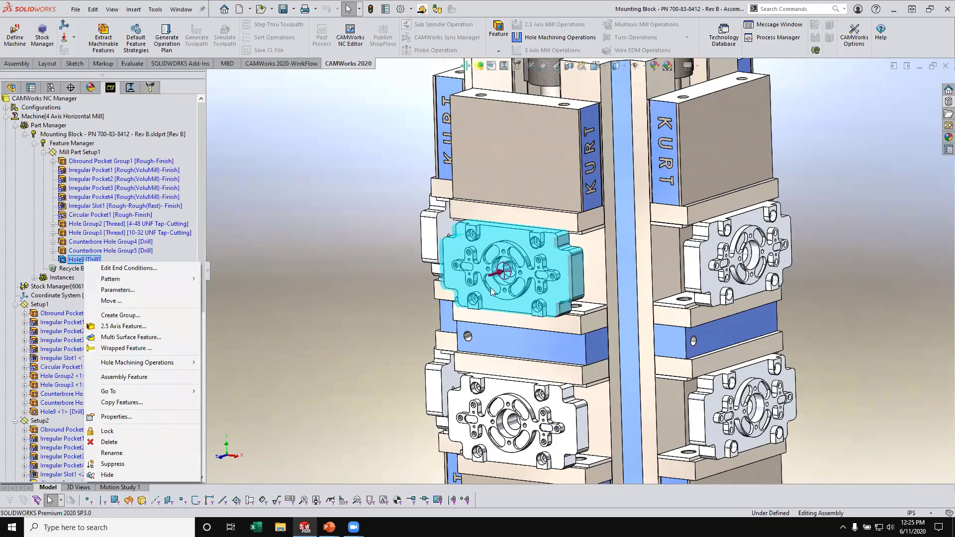
click(70, 263)
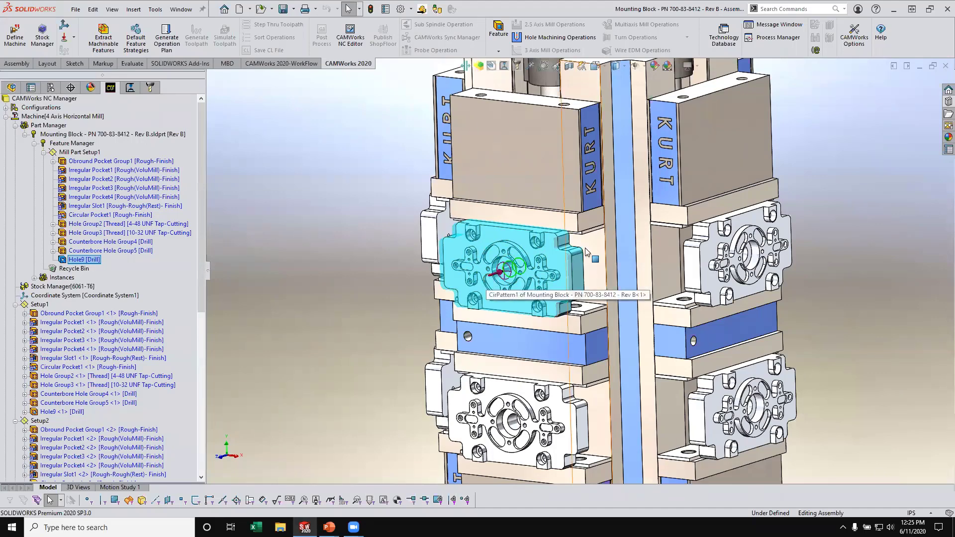
right_click(95, 263)
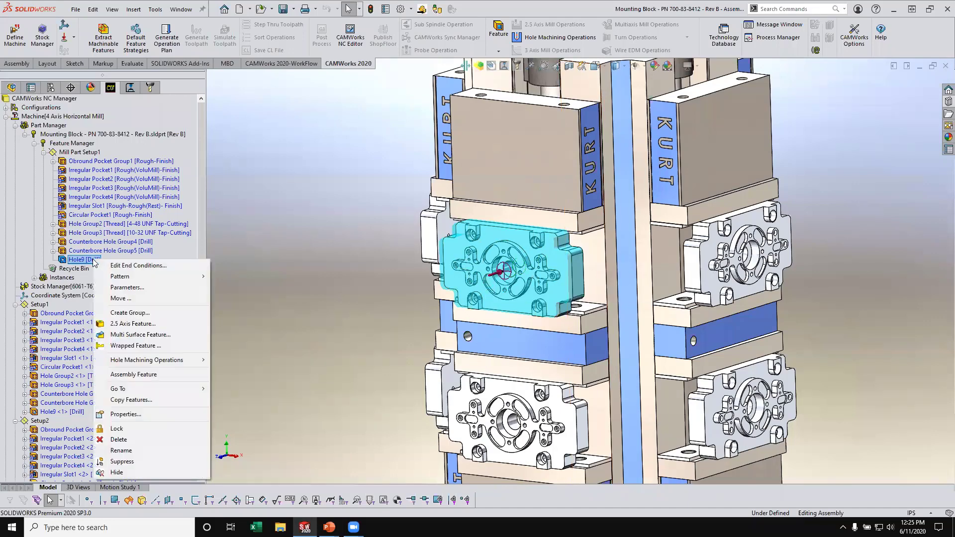
click(129, 264)
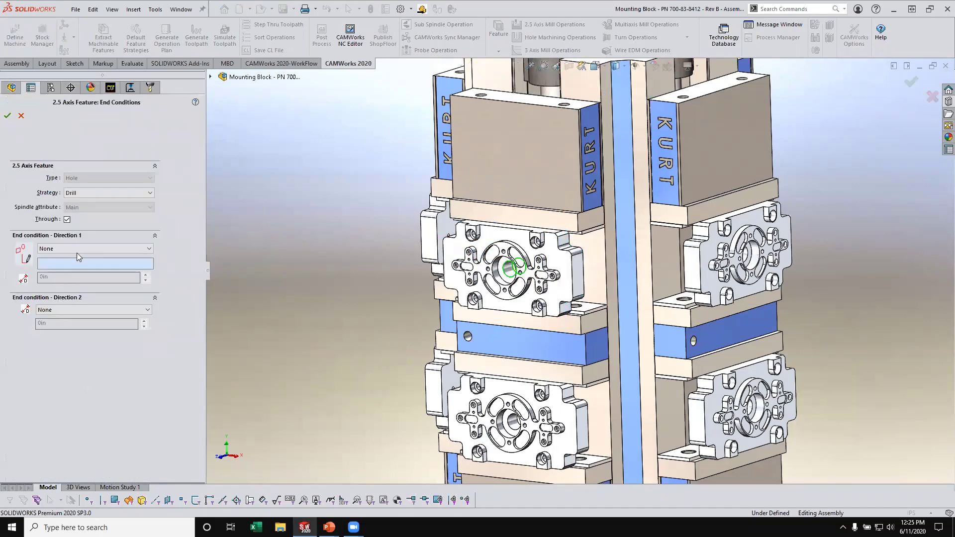
click(77, 248)
click(79, 290)
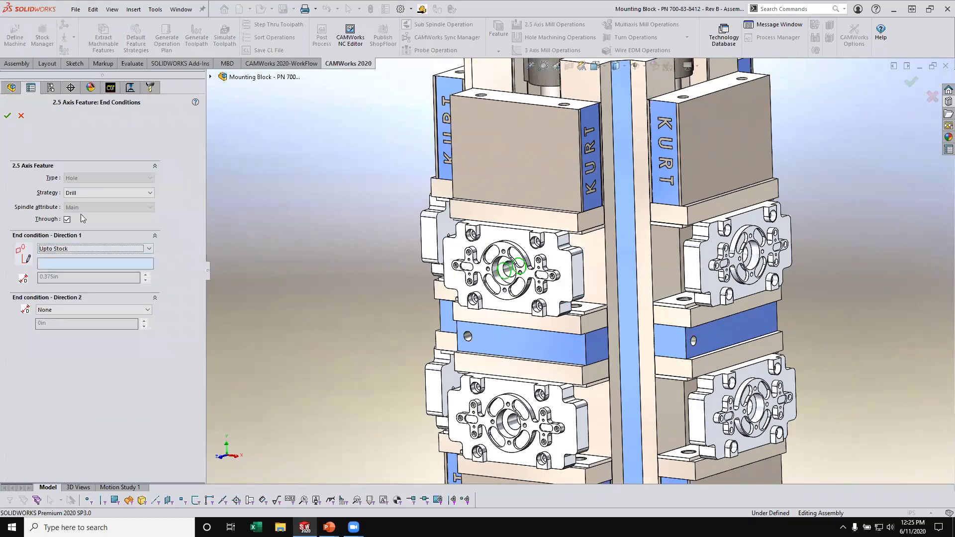
click(7, 115)
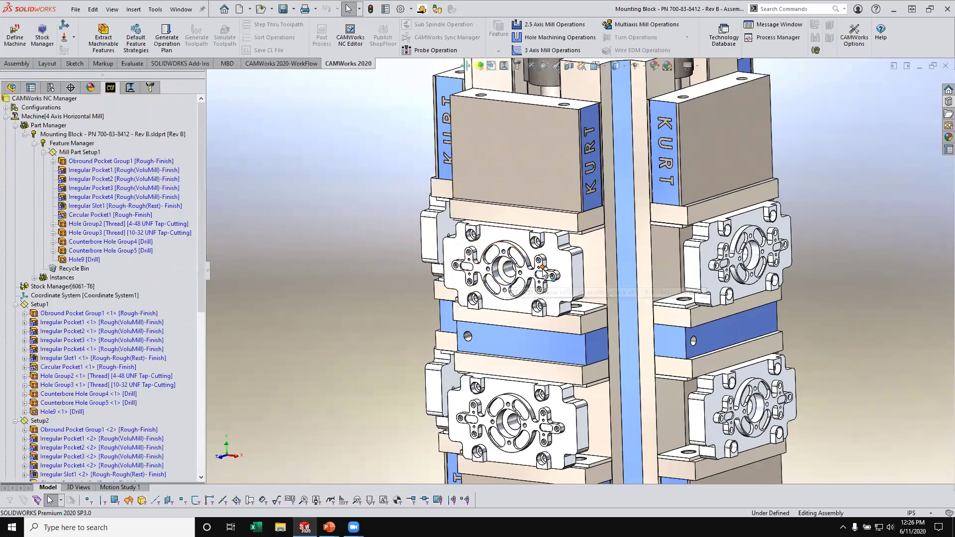
- Check Hole9 in Mill Part Setup1 and Setup1, and generate the operation plan for the mounting blocks
click(88, 260)
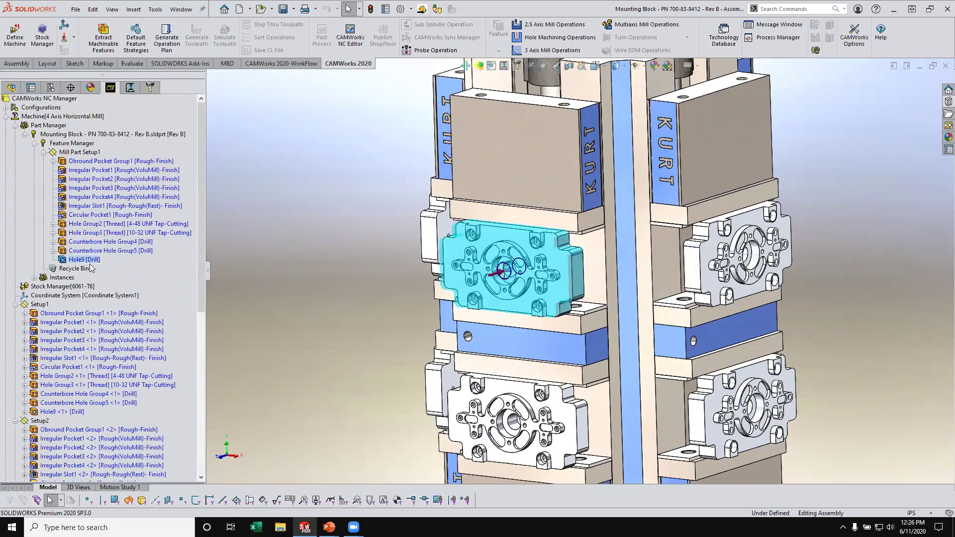
click(65, 411)
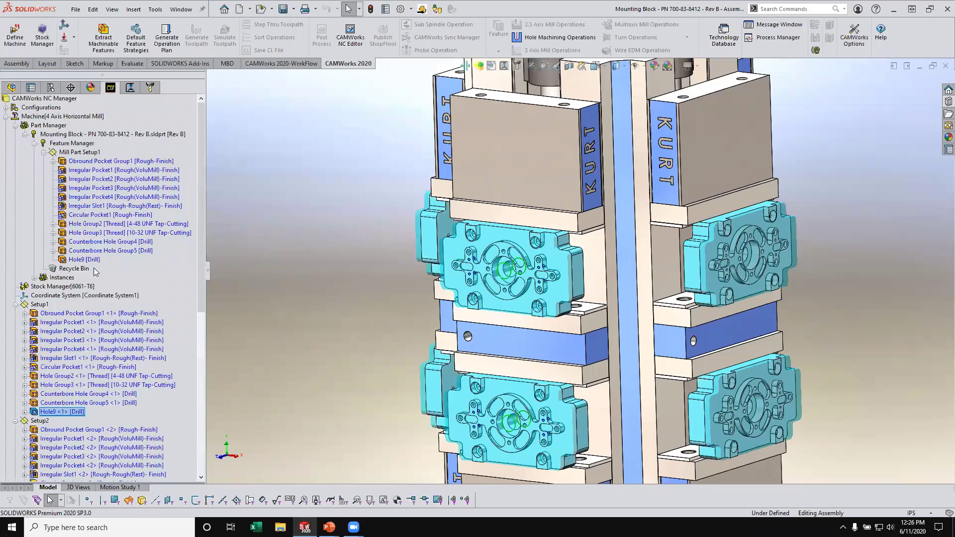
click(167, 34)
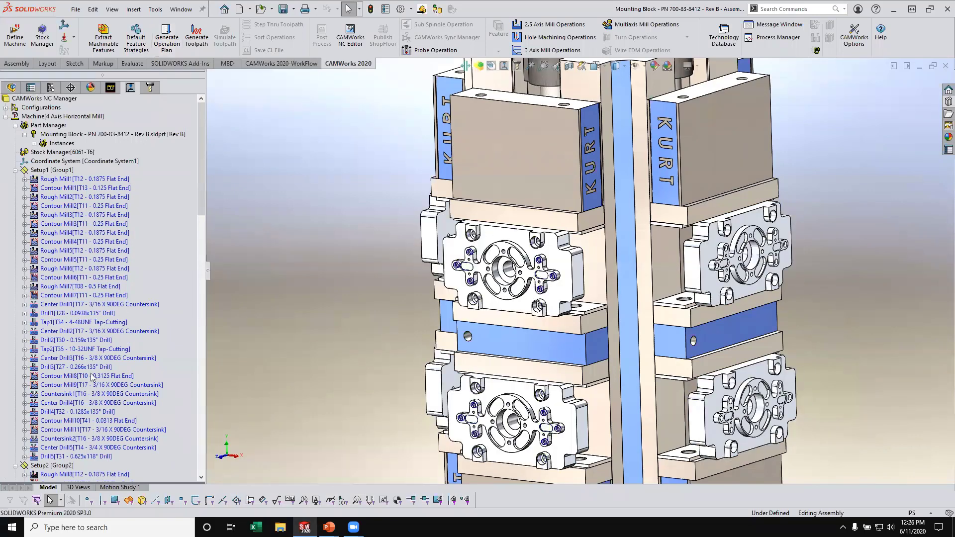
- Assign work coordinate offset 54 with an increment of 0 to both mounting blocks in Setup1
right_click(47, 171)
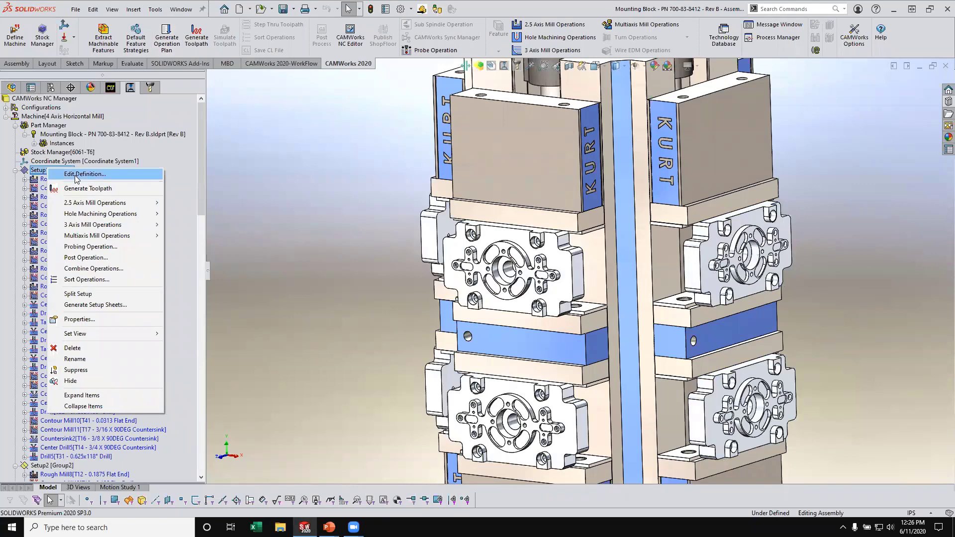
click(75, 175)
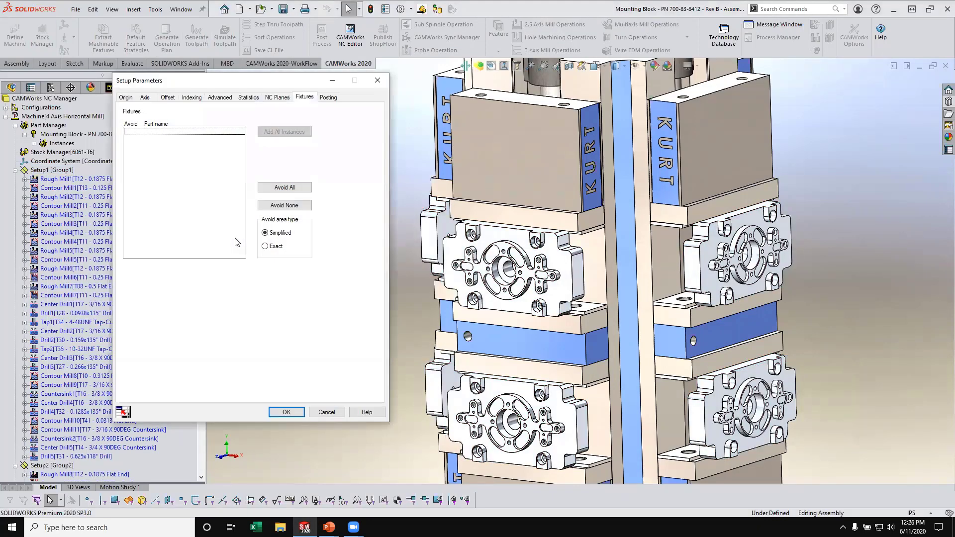
click(168, 97)
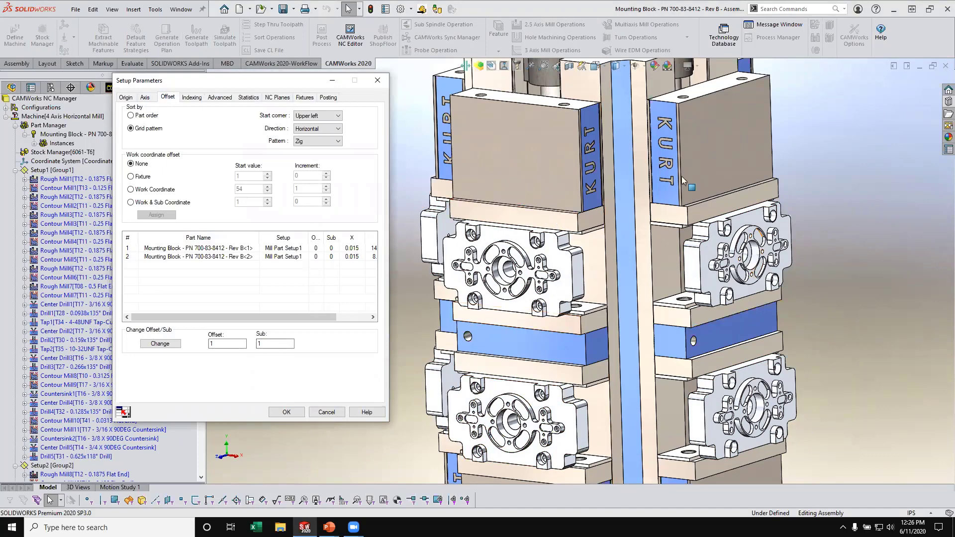
scroll(729, 325, up, 5)
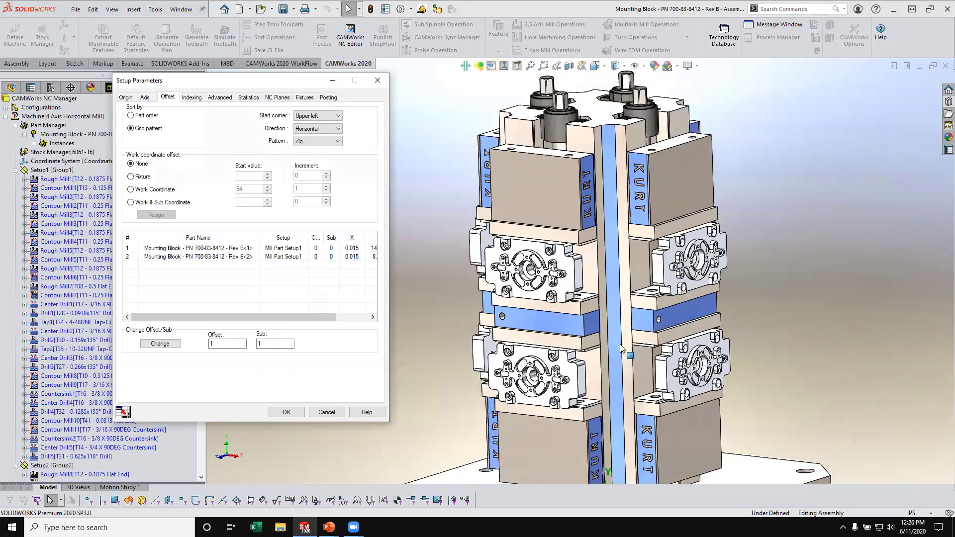
click(130, 189)
click(326, 192)
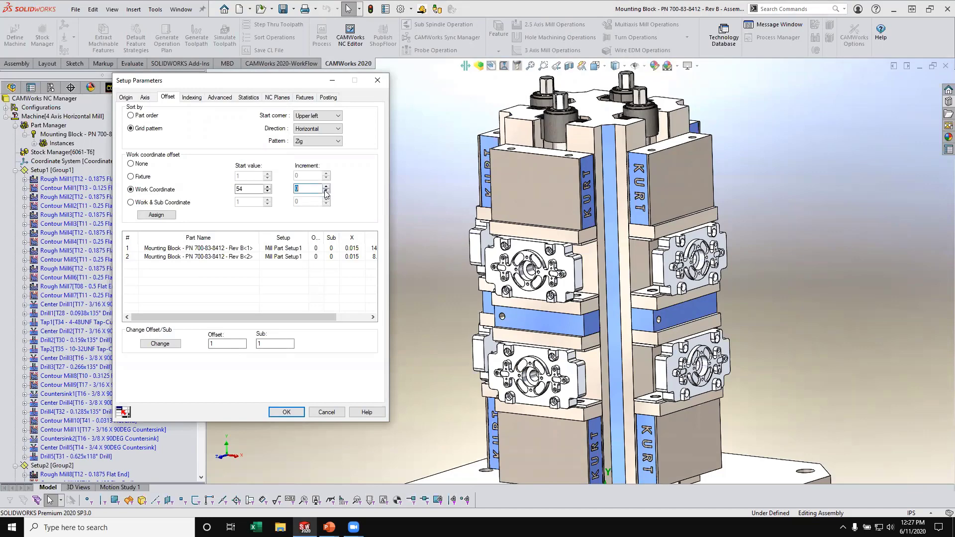
click(164, 217)
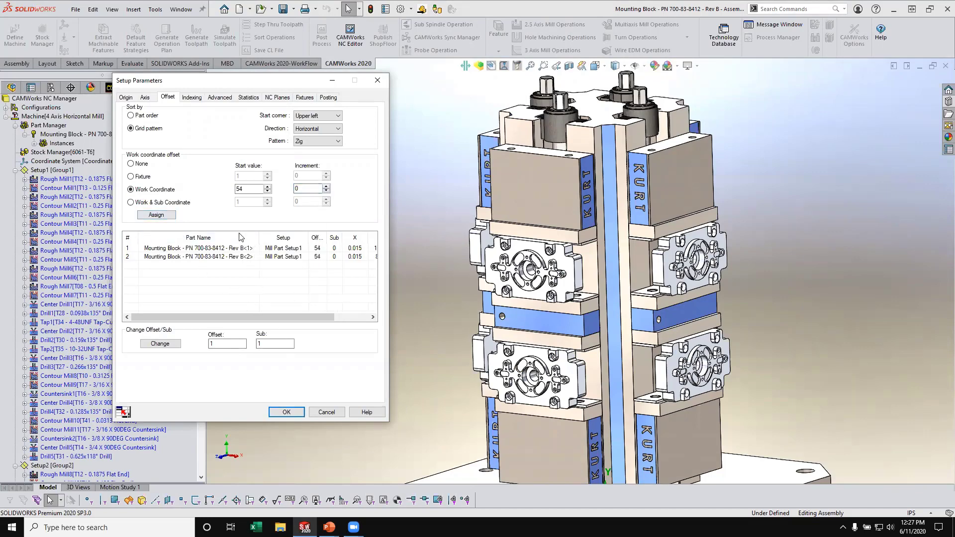
click(287, 412)
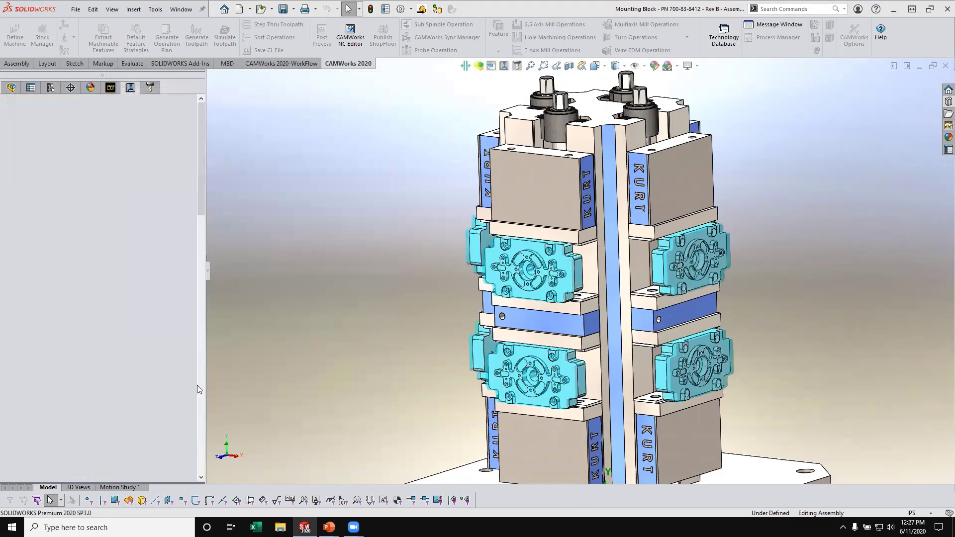
- Assign work coordinate offset 54 with an increment of 0 to both mounting blocks in Setup2
scroll(144, 374, down, 5)
scroll(144, 374, down, 4)
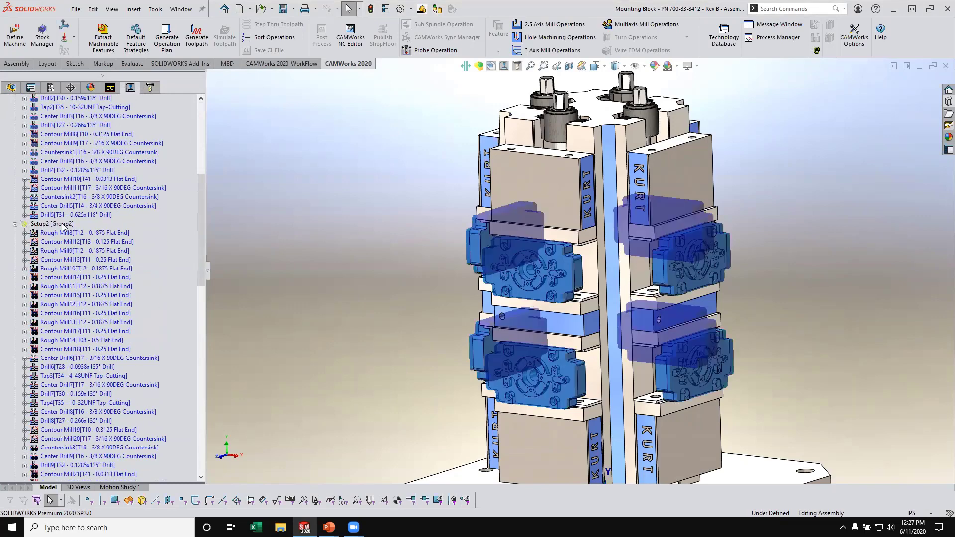
right_click(54, 224)
click(133, 230)
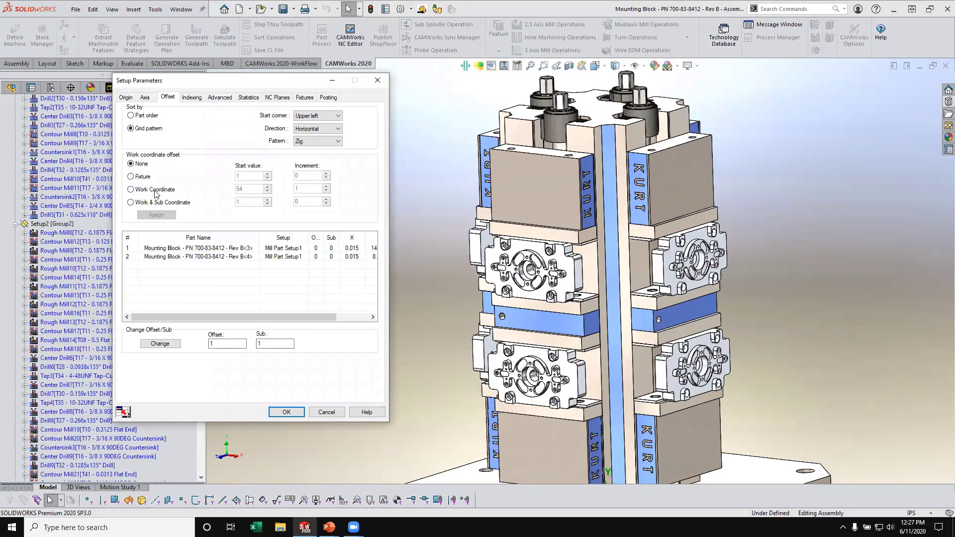
click(130, 190)
click(327, 192)
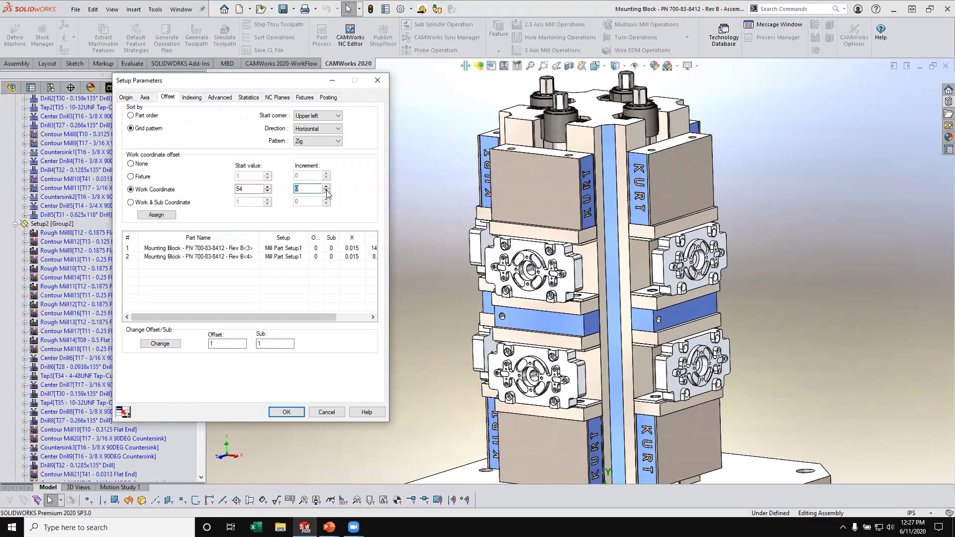
click(158, 216)
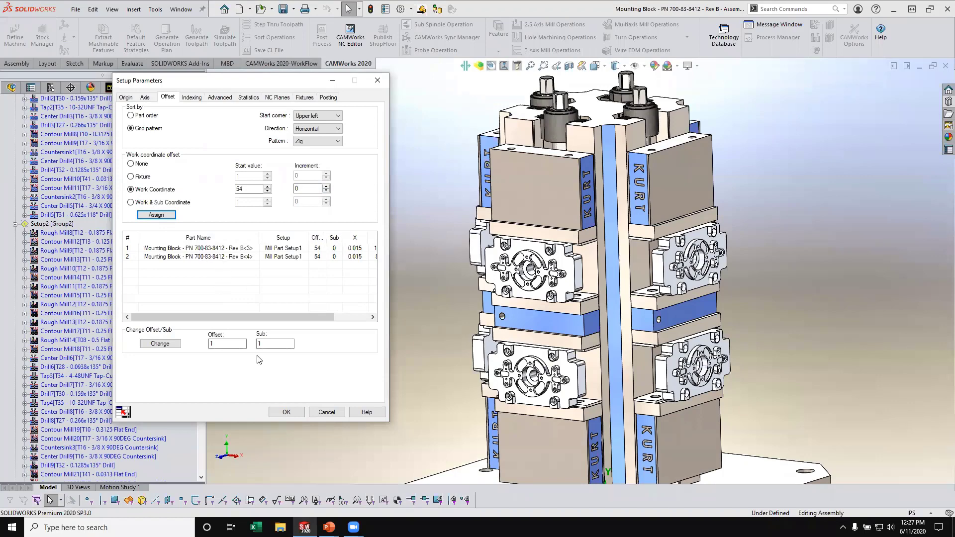
click(287, 413)
- Assign work coordinate offset 54 with an increment of 0 to both mounting blocks in Setup3
scroll(123, 285, down, 4)
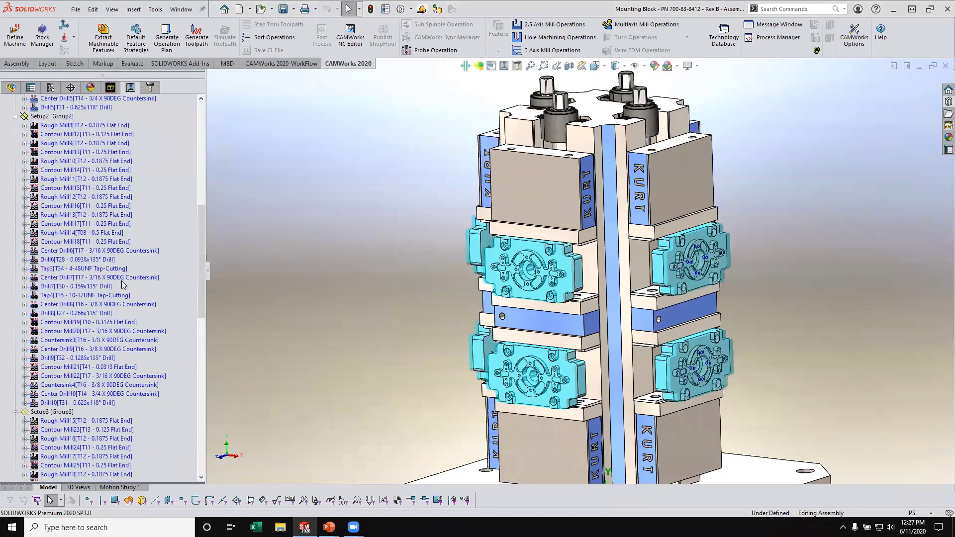
scroll(120, 294, down, 5)
right_click(63, 279)
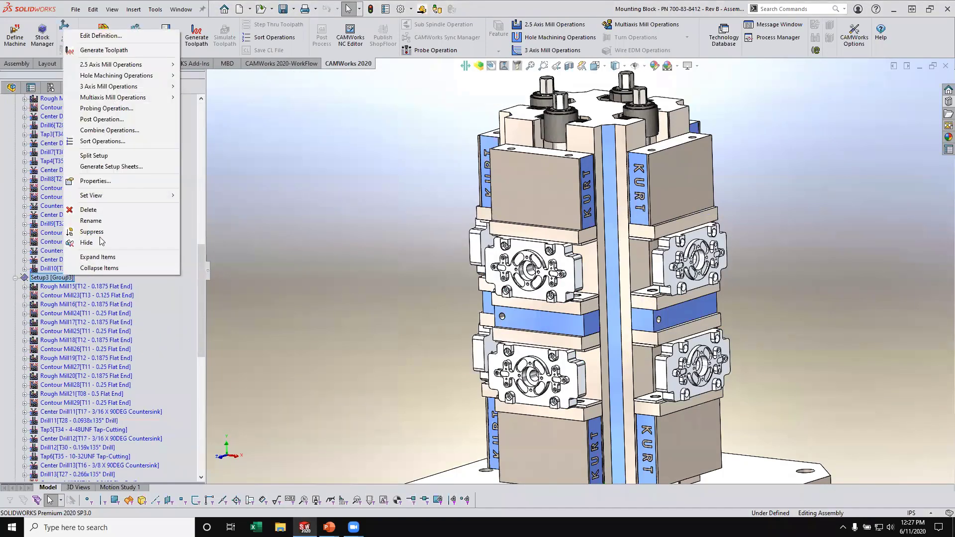
click(130, 36)
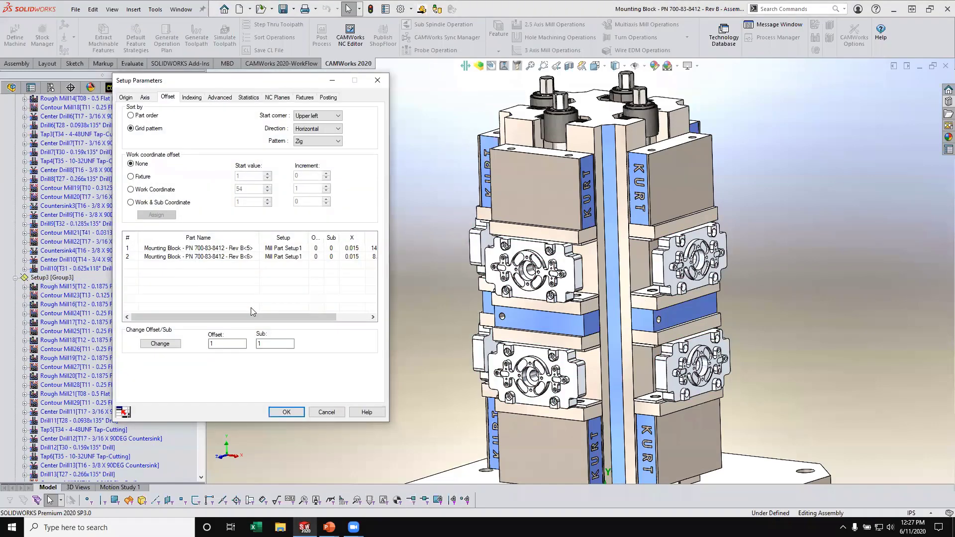
click(130, 190)
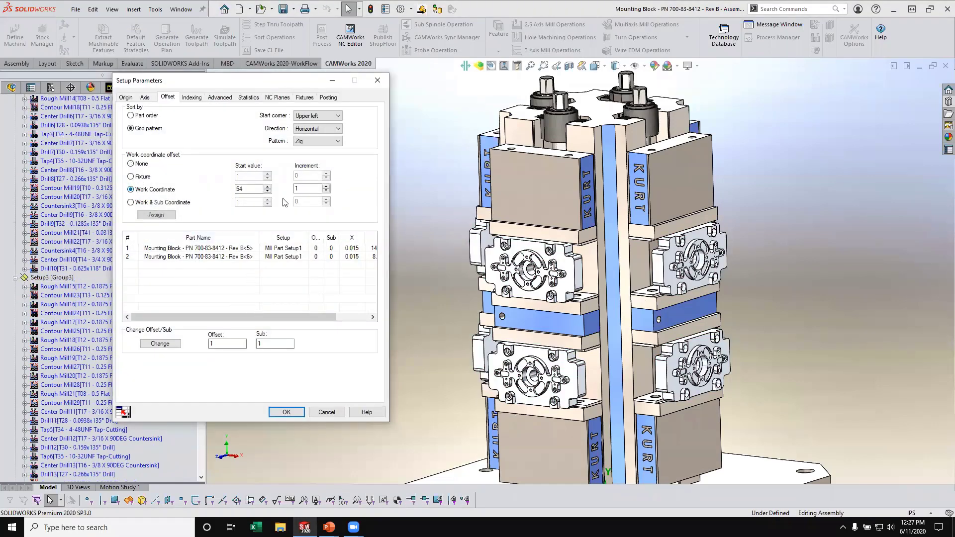
click(326, 191)
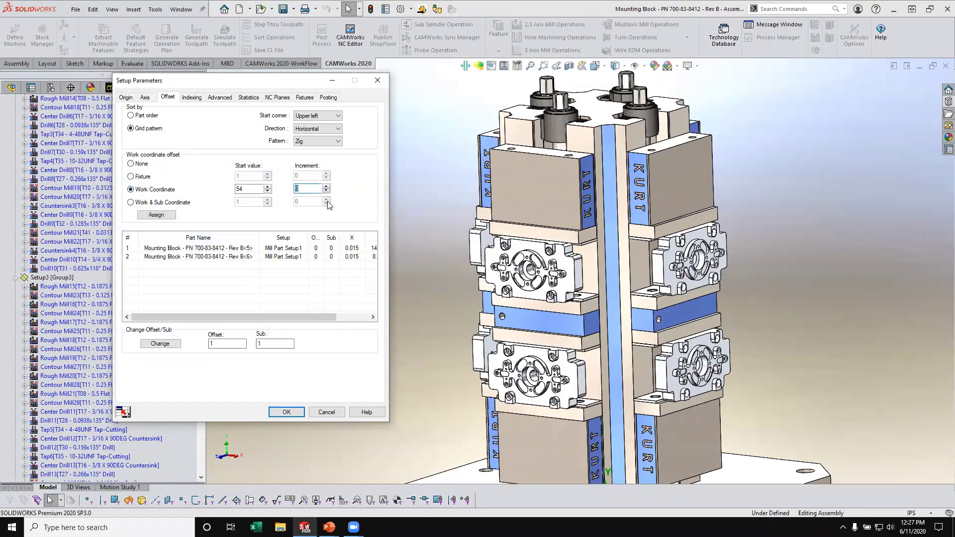
click(157, 215)
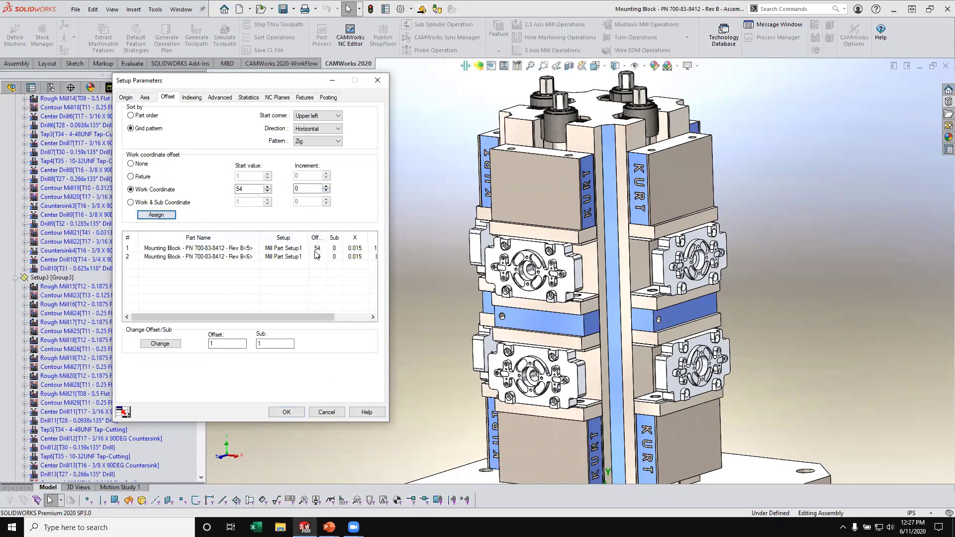
click(286, 412)
- Assign work coordinate offset 54 with an increment of 0 to both mounting blocks in Setup4
scroll(86, 340, down, 5)
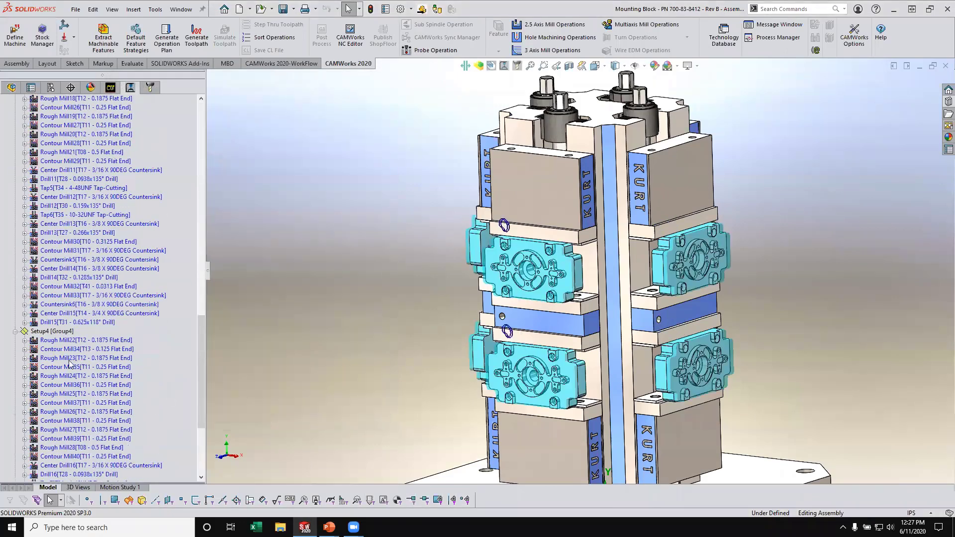
right_click(52, 331)
click(84, 88)
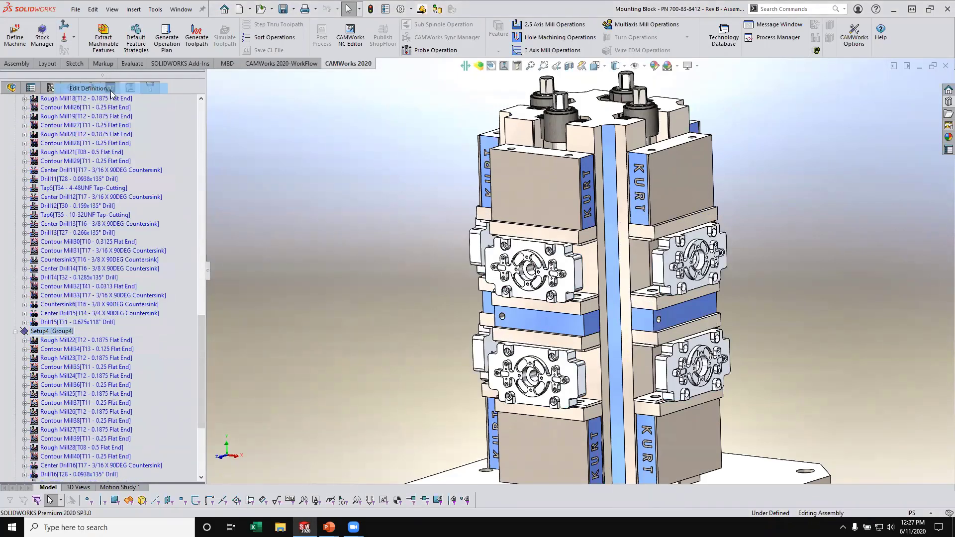
click(137, 191)
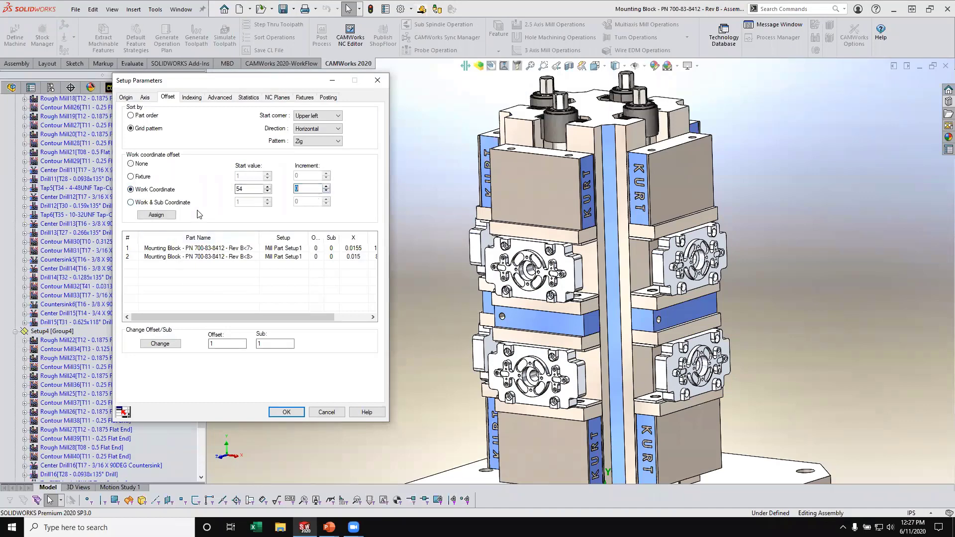
click(167, 216)
click(287, 412)
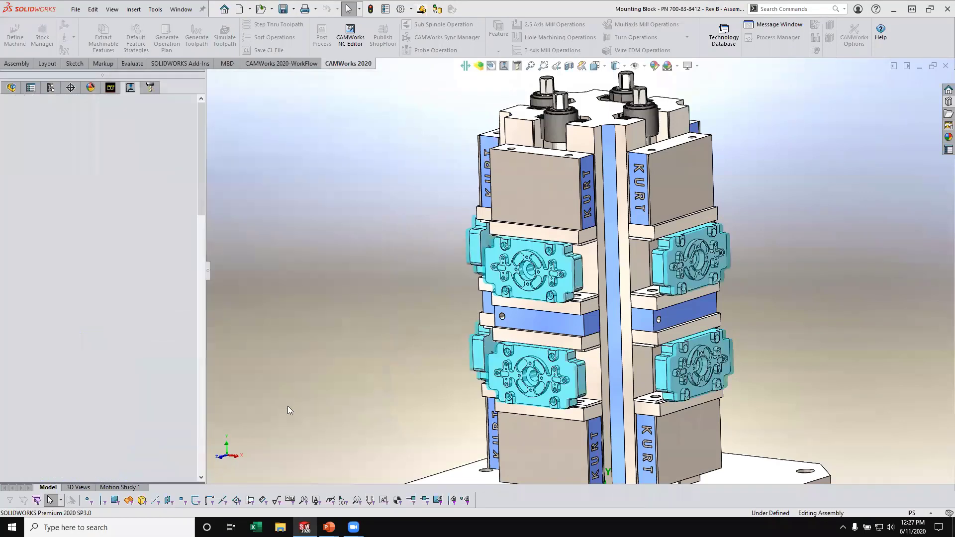
- Generate the toolpaths for all operations in Setup1
drag(201, 325, 197, 154)
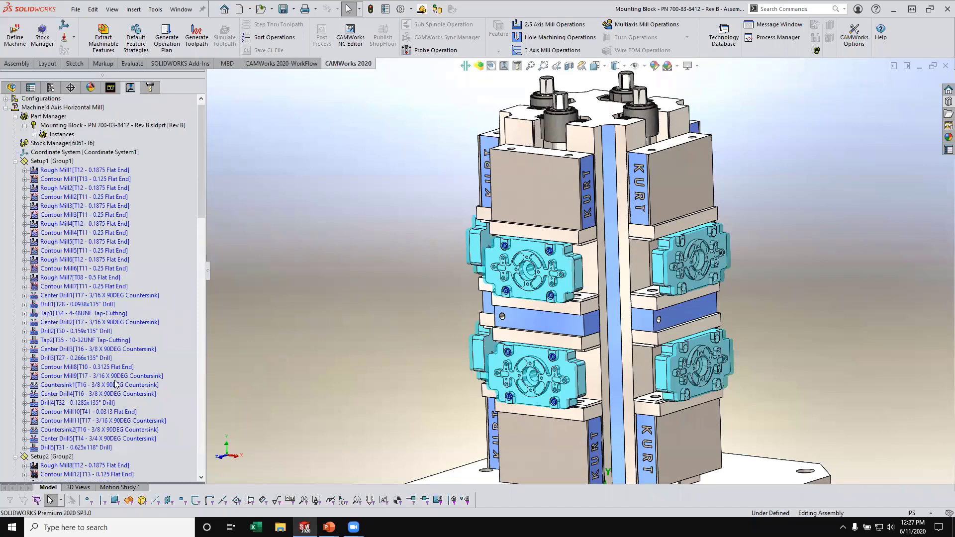
right_click(58, 164)
click(100, 182)
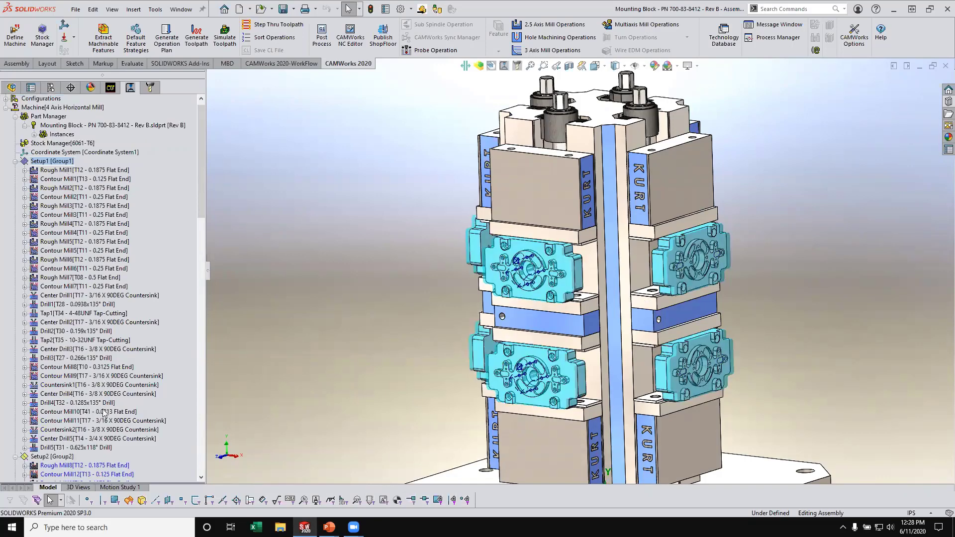
- Examine the toolpaths of Rough Mill1, Contour Mill1 and Contour Mill2 in Setup1 on the mounting blocks
click(66, 170)
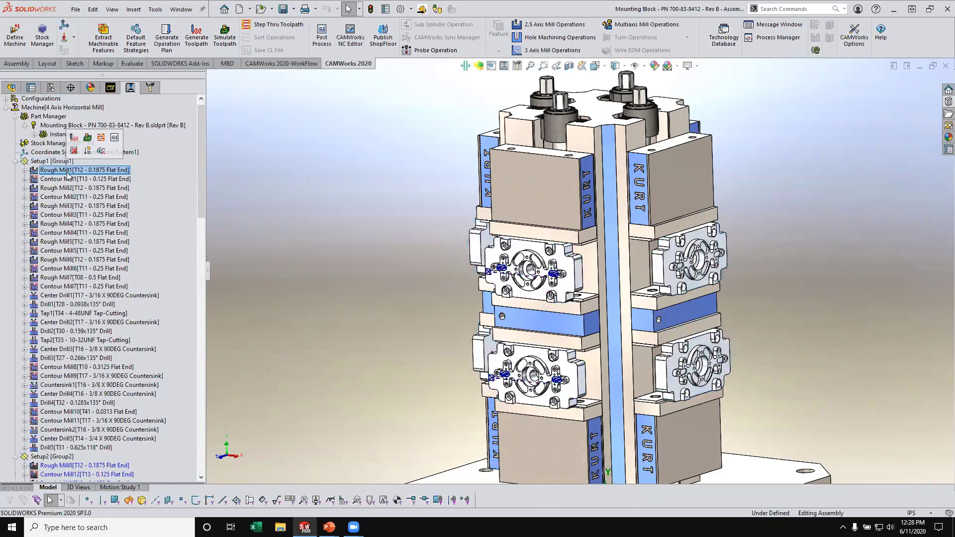
click(68, 179)
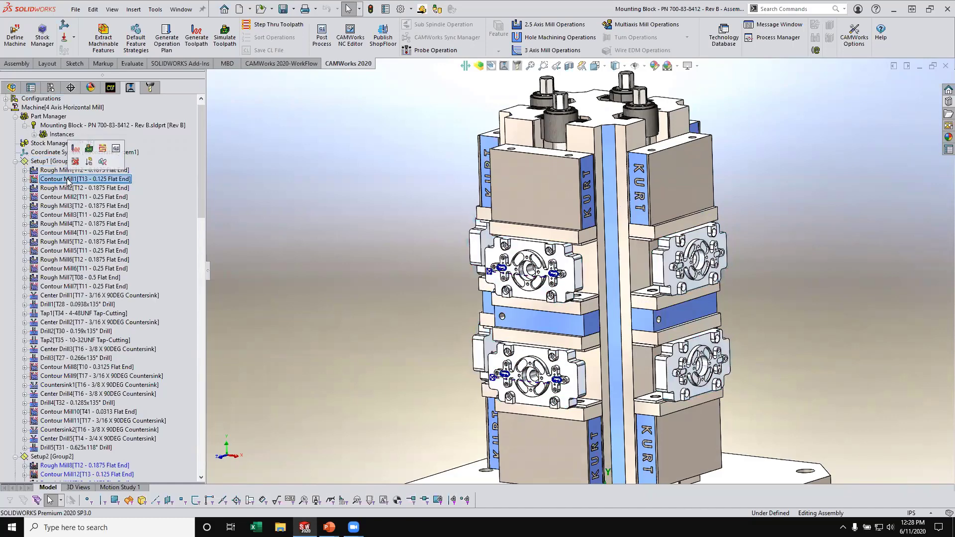
click(66, 197)
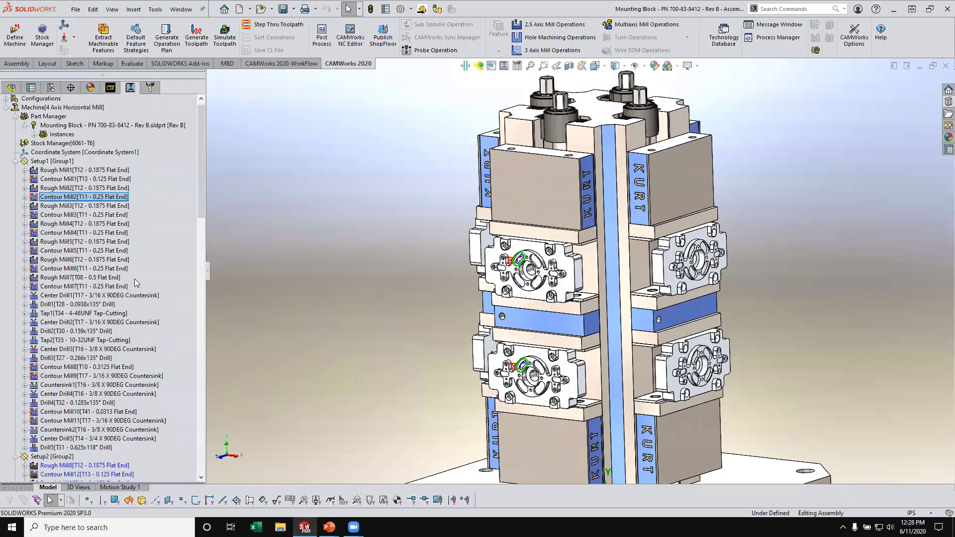
- Open the toolpath simulation, inspect the stock blocks from another angle, and close it without running
right_click(61, 161)
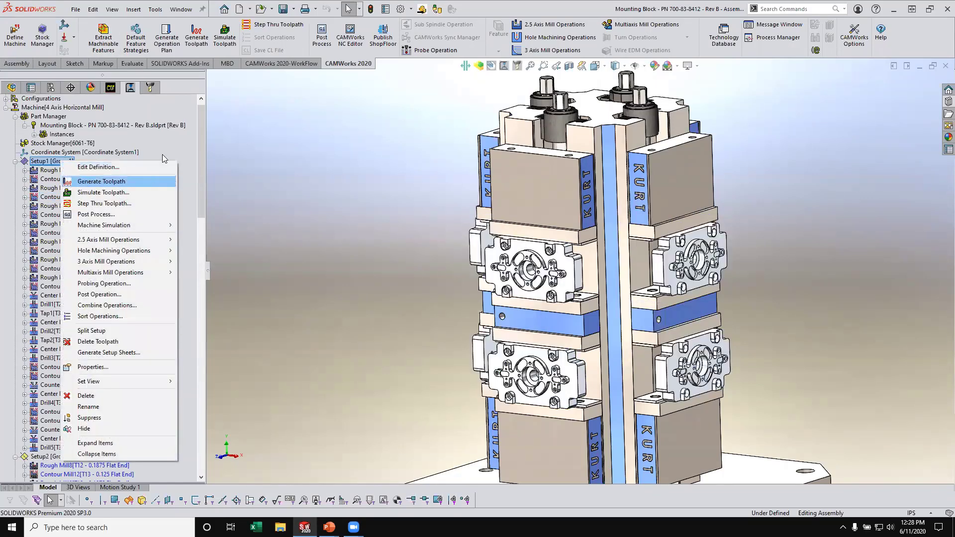
click(224, 46)
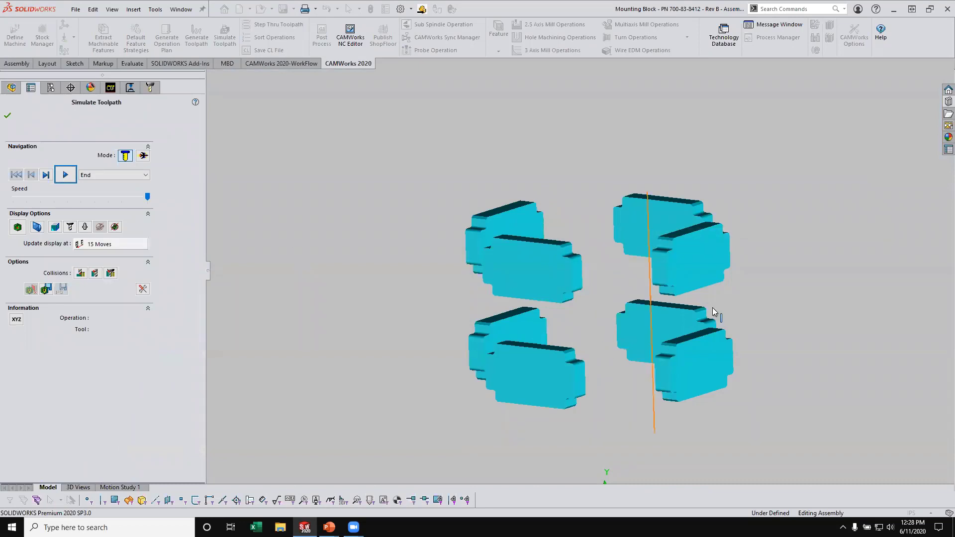
middle_drag(560, 196, 571, 215)
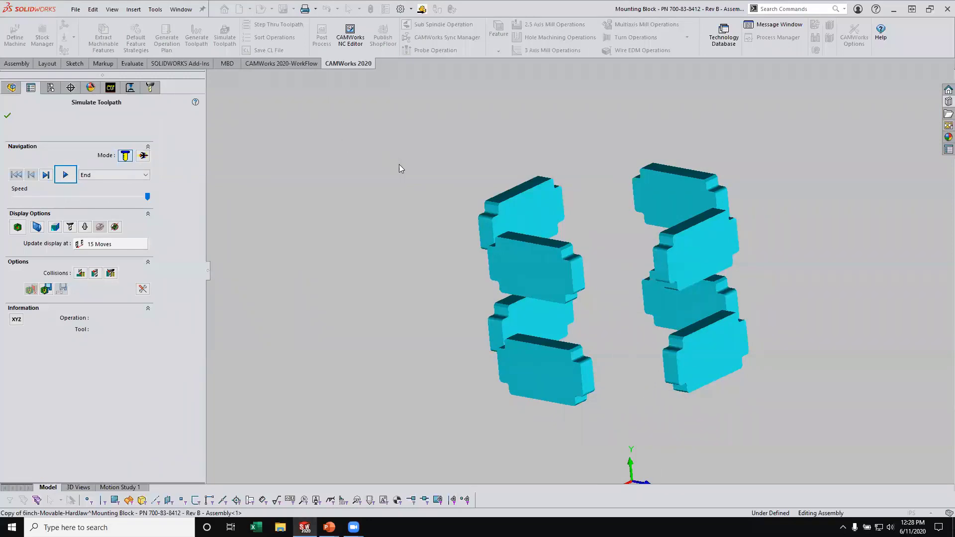
click(7, 115)
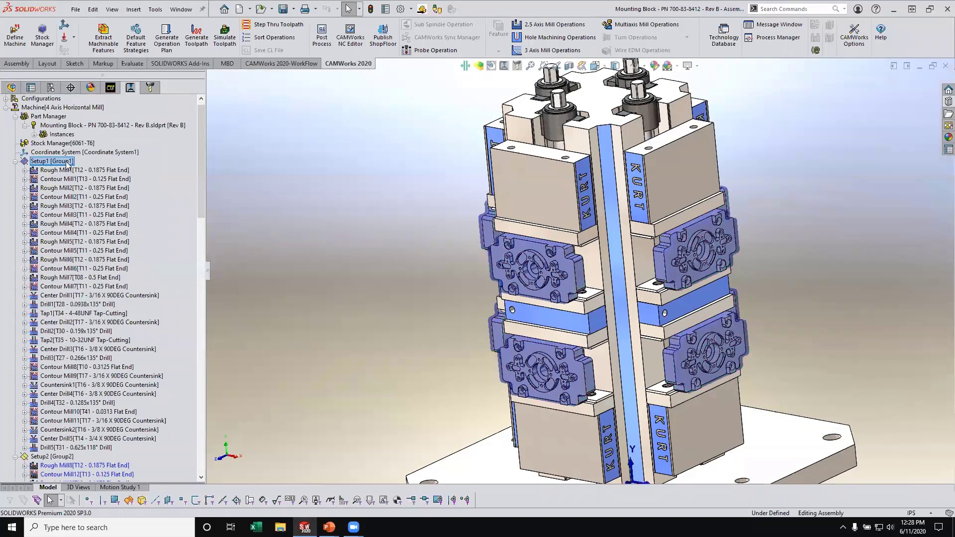
- Define the Kurt tombstone and all instances of the 6-inch movable hard jaw as fixtures for Setup1
right_click(62, 160)
click(102, 168)
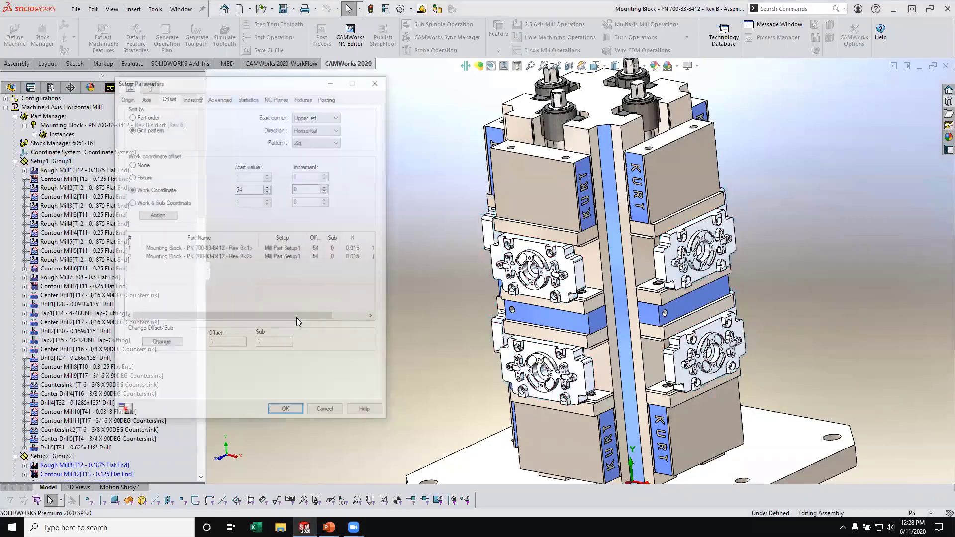
click(306, 98)
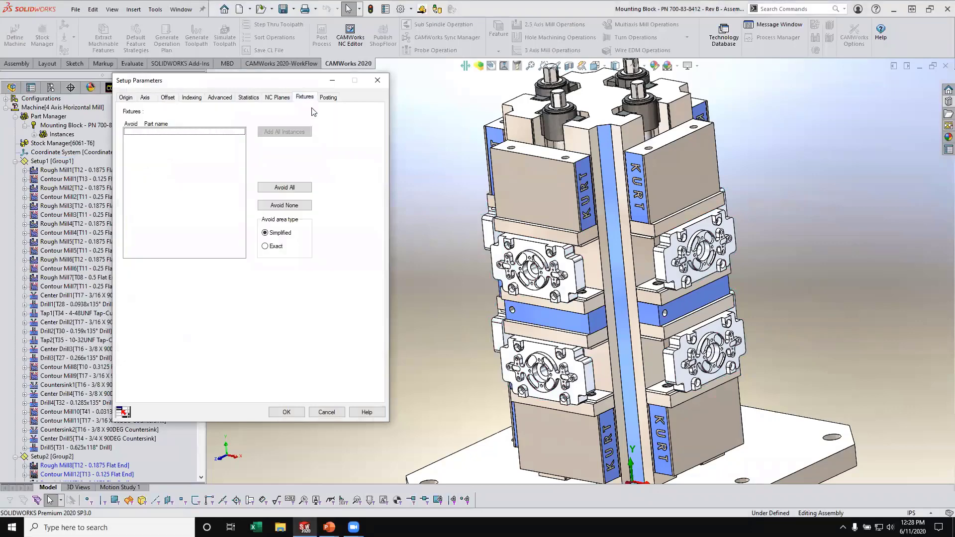
click(607, 135)
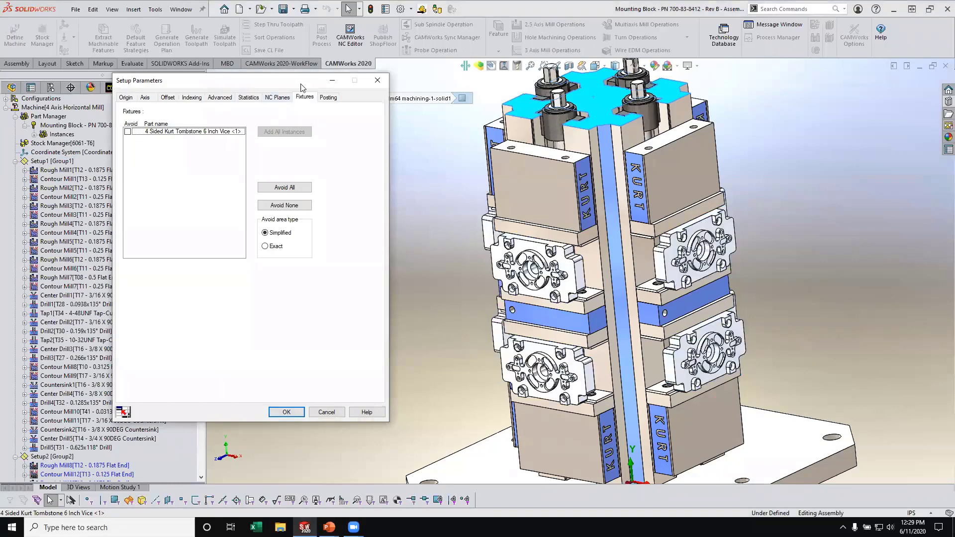
click(551, 206)
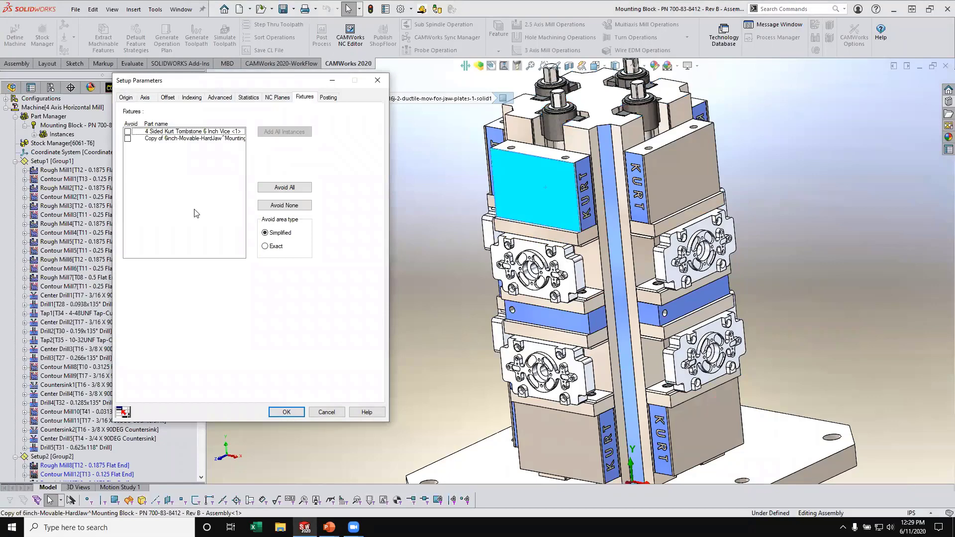
click(198, 139)
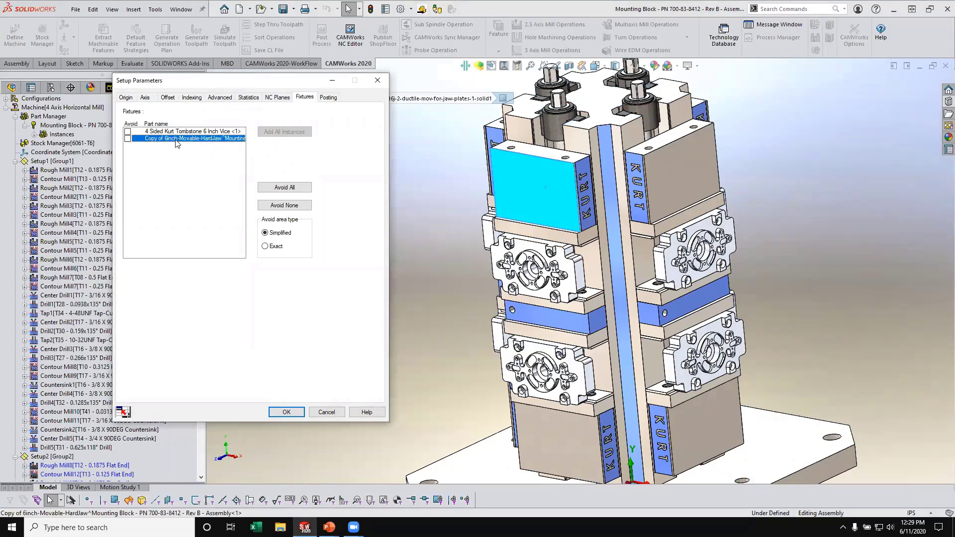
click(277, 133)
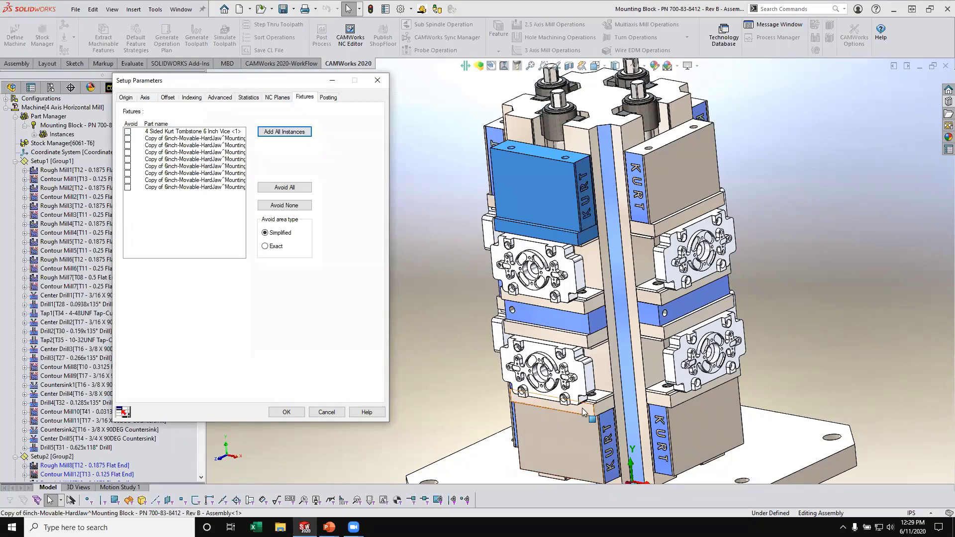
- Add all instances of the 6-inch center hard jaw and the 6 x 0125 parallels to Setup1's fixtures and accept the setup parameters
click(562, 332)
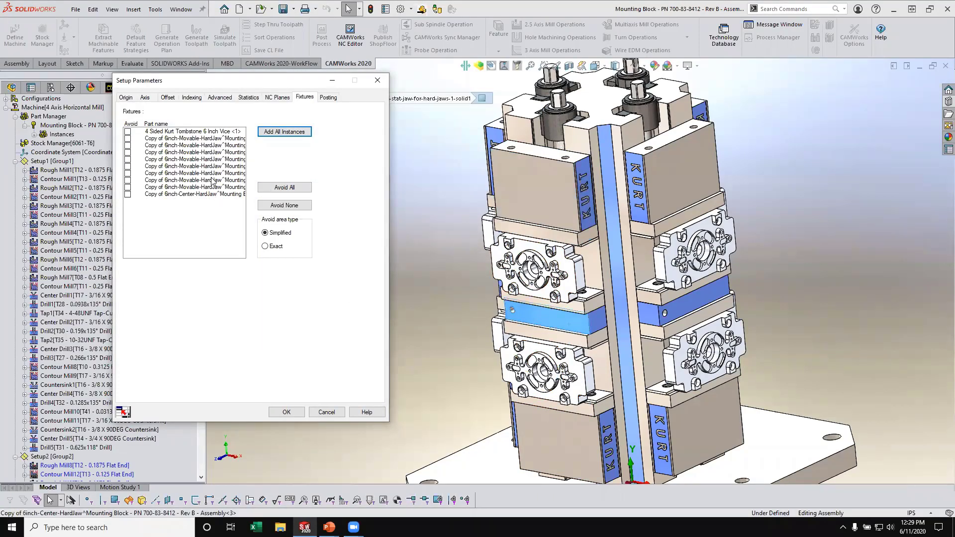
click(202, 194)
click(279, 131)
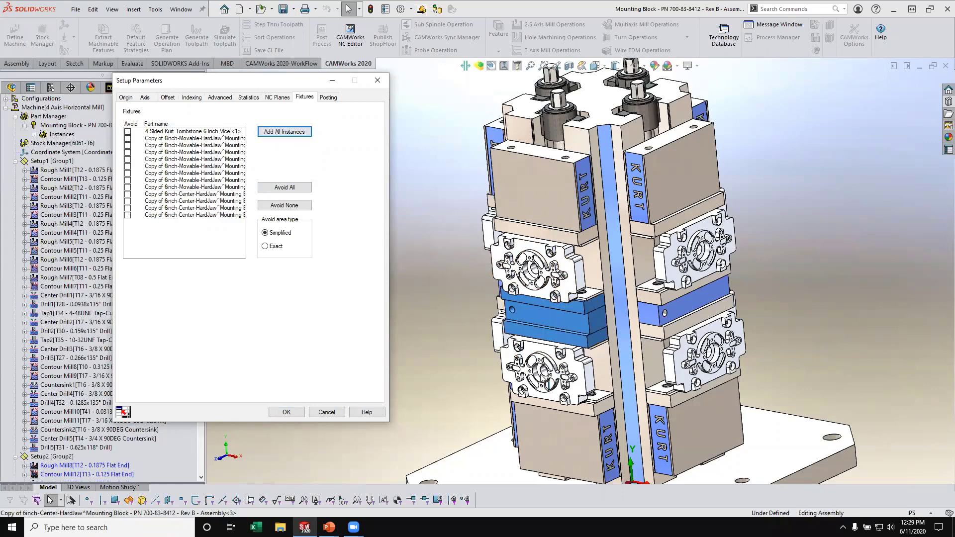
click(599, 396)
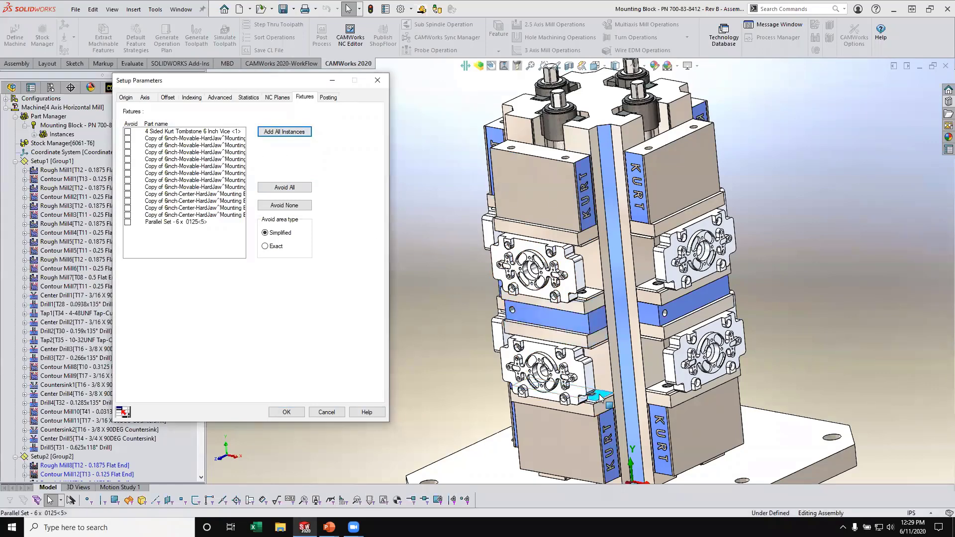
click(191, 222)
click(283, 133)
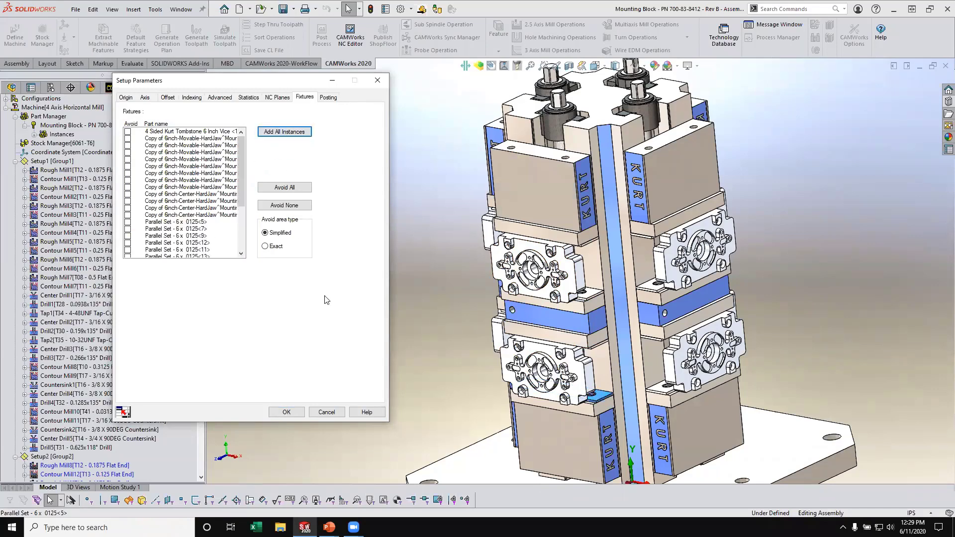
click(286, 412)
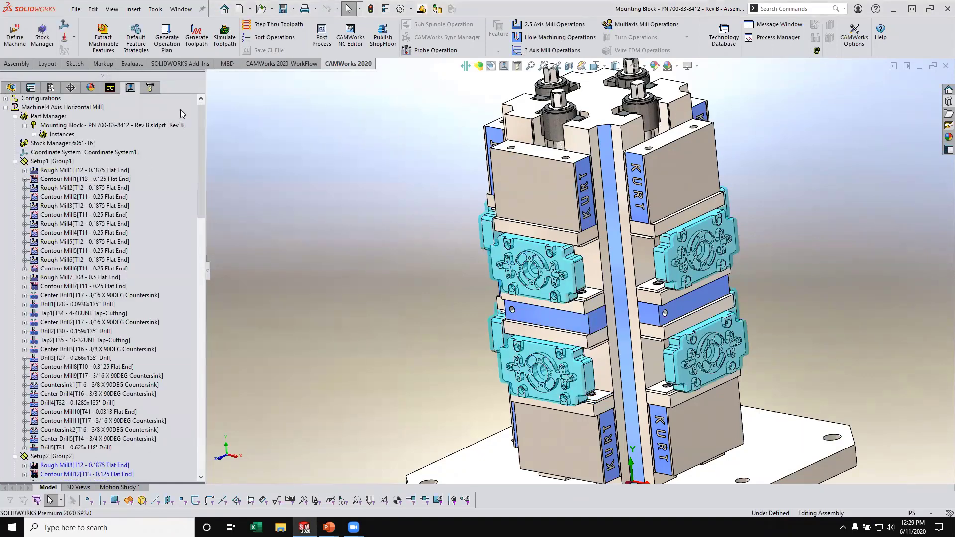
- Run the toolpath simulation with the fixtures to check for collisions, dismiss the warning and close the simulation
click(225, 36)
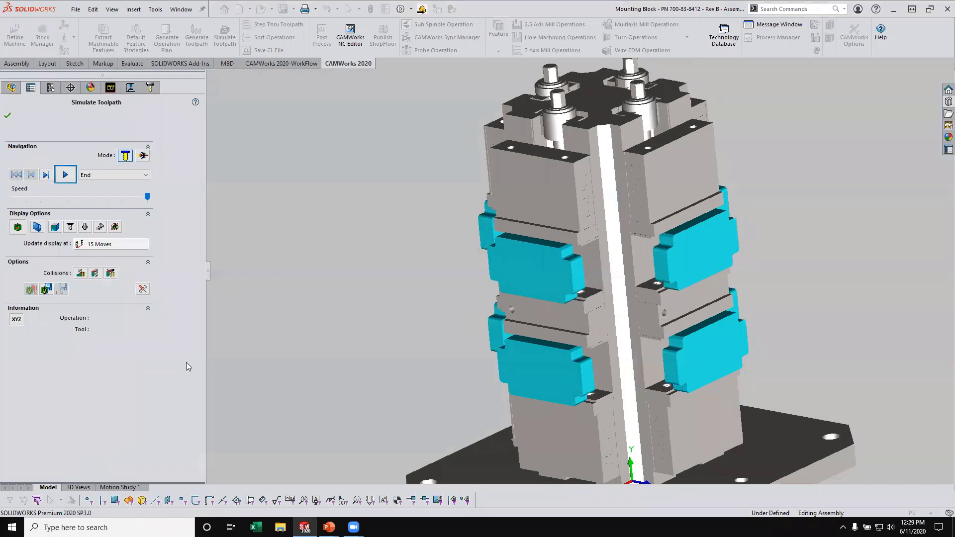
click(70, 175)
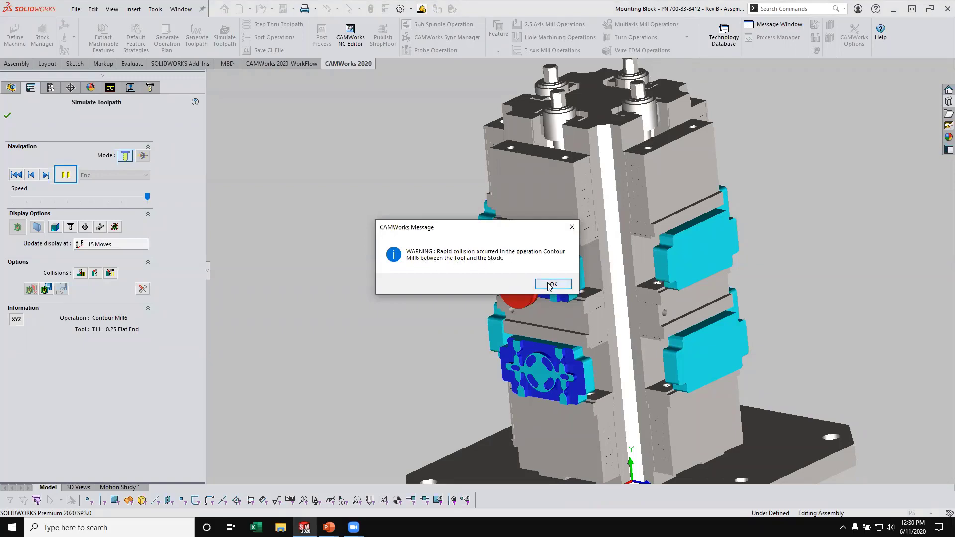
drag(506, 227, 397, 209)
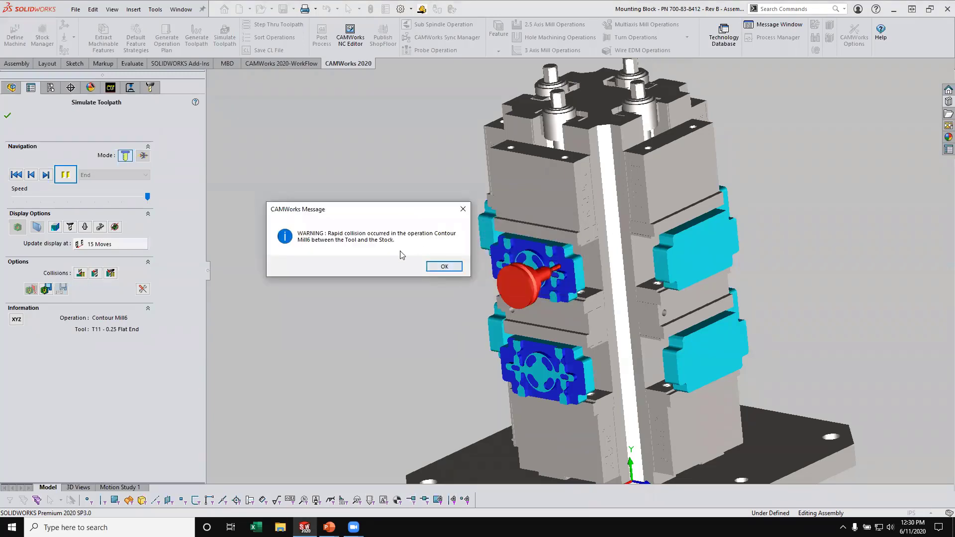
click(445, 267)
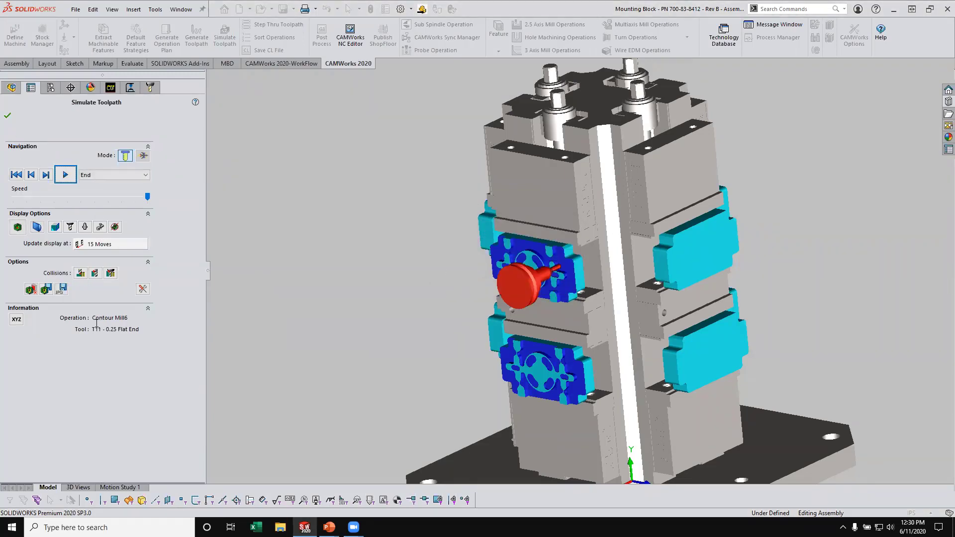
click(7, 117)
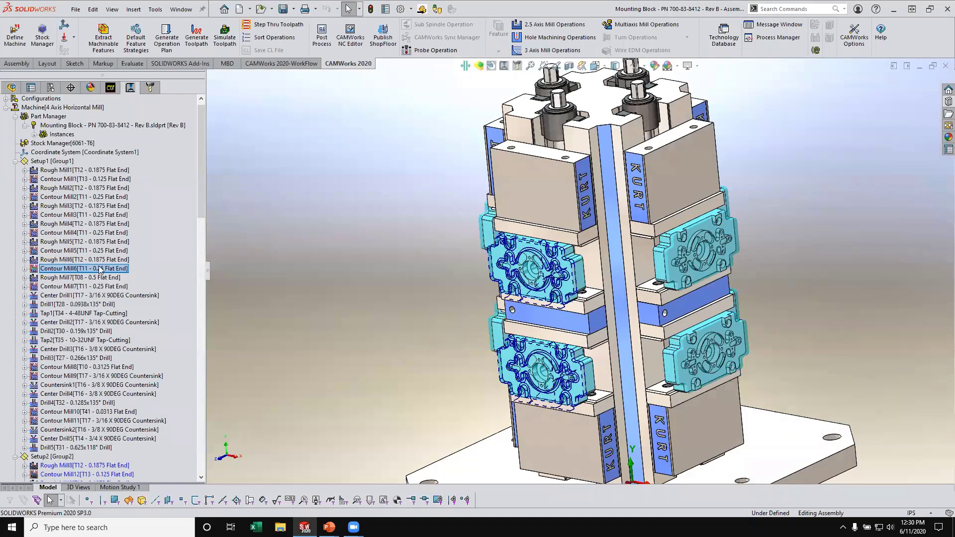
- Relocate the lead-in point of Irregular Slot1 in Setup1's Contour Mill6 to an edge mid-point near the block's cross-shaped profile
click(99, 271)
scroll(590, 279, down, 5)
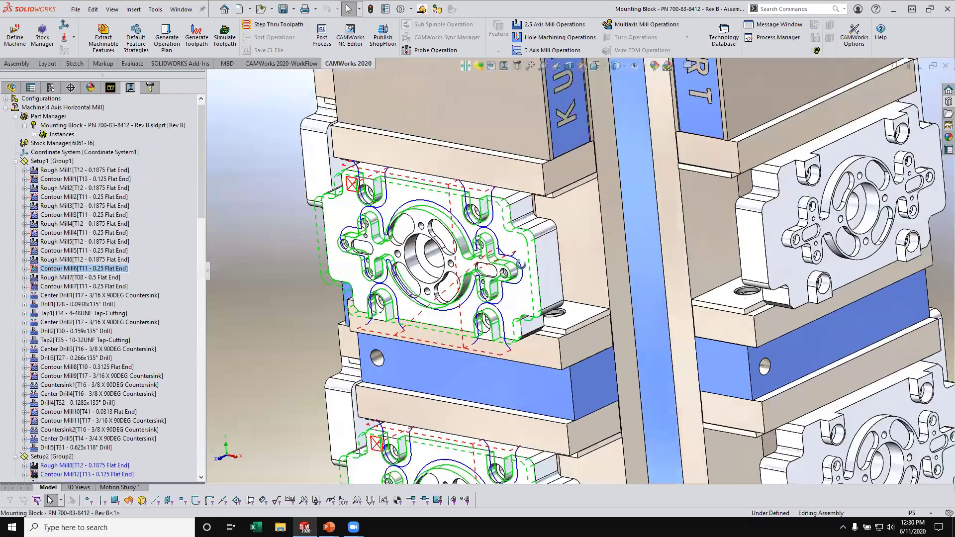
mouse_move(505, 257)
middle_down()
mouse_move(533, 248)
mouse_move(489, 251)
middle_up()
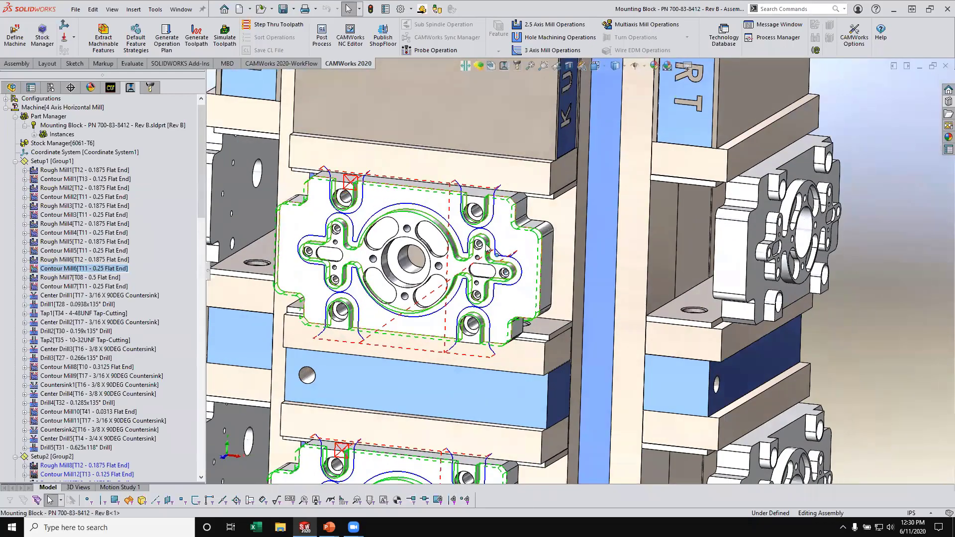
right_click(111, 272)
click(147, 184)
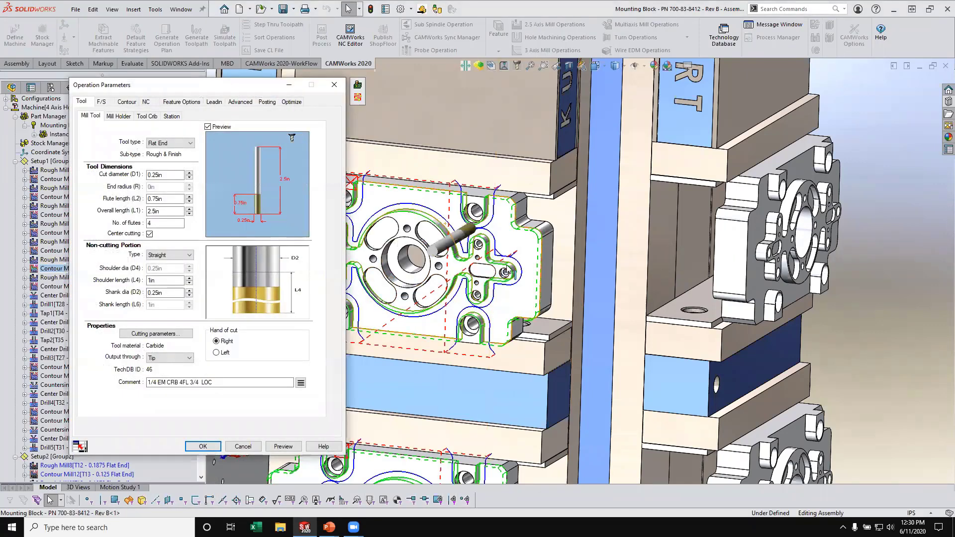
click(214, 102)
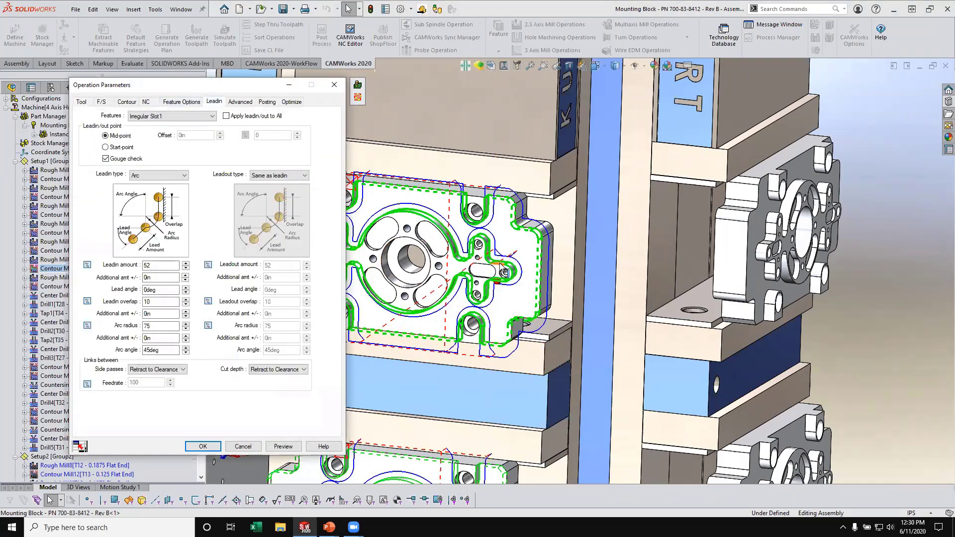
click(295, 445)
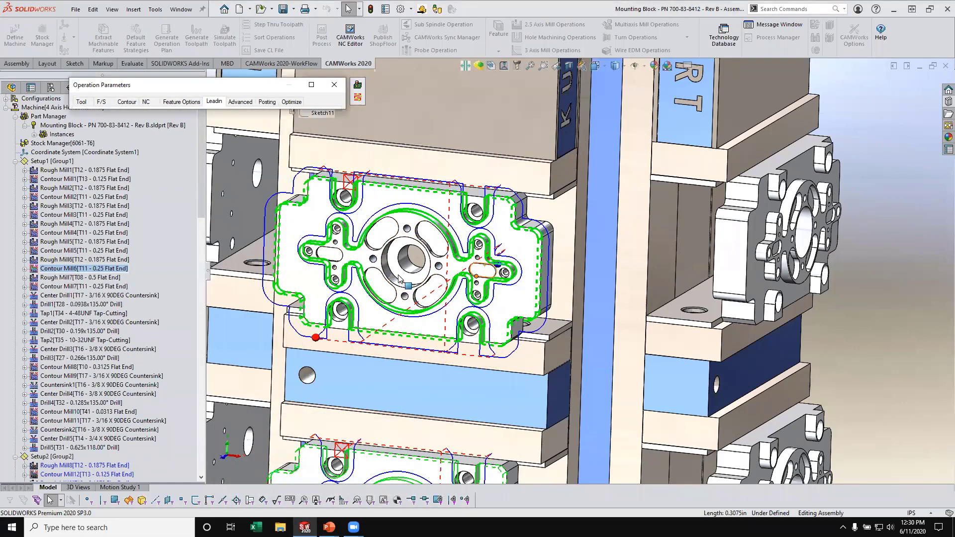
click(312, 86)
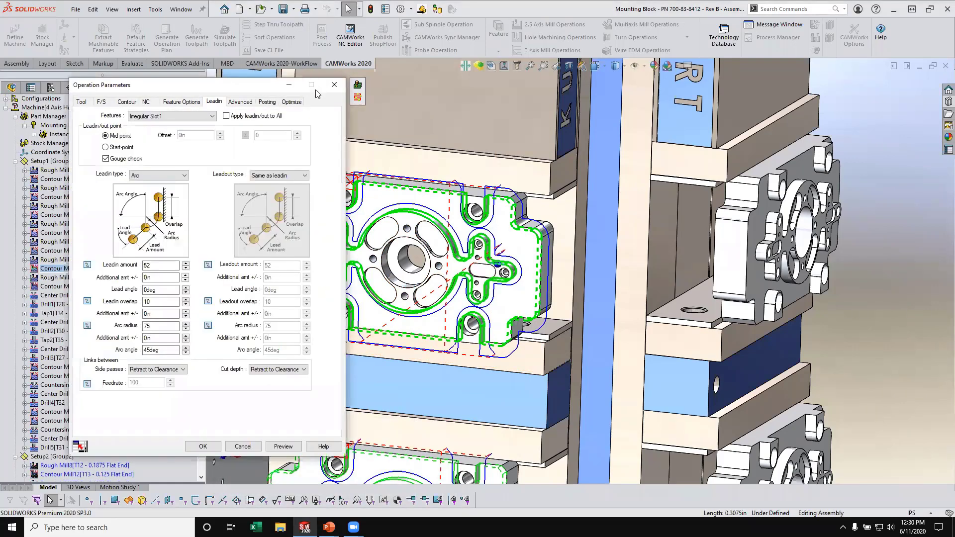
click(205, 446)
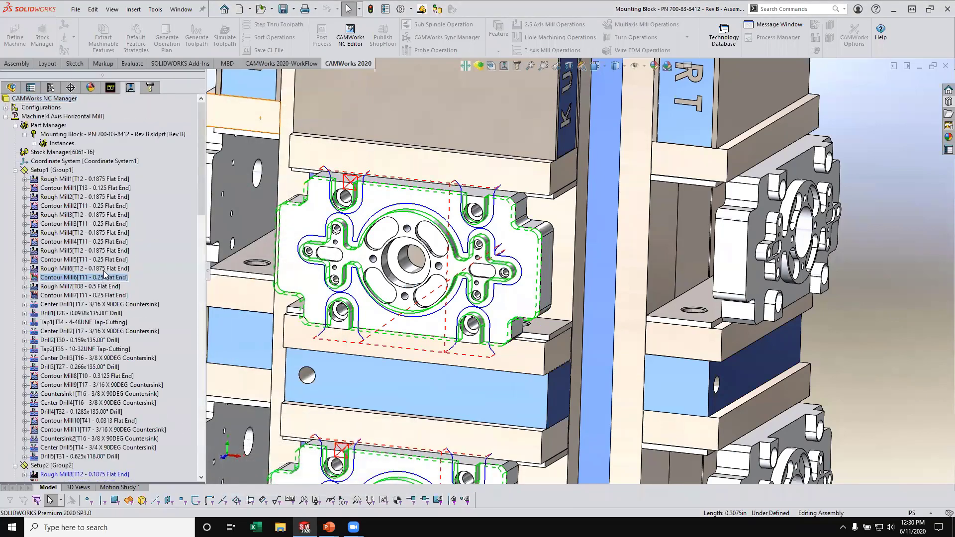
- Relocate Irregular Slot1's lead-in point in Contour Mill17 of Setup2 to the matching edge mid-point near the cross-shaped profile
scroll(104, 273, down, 12)
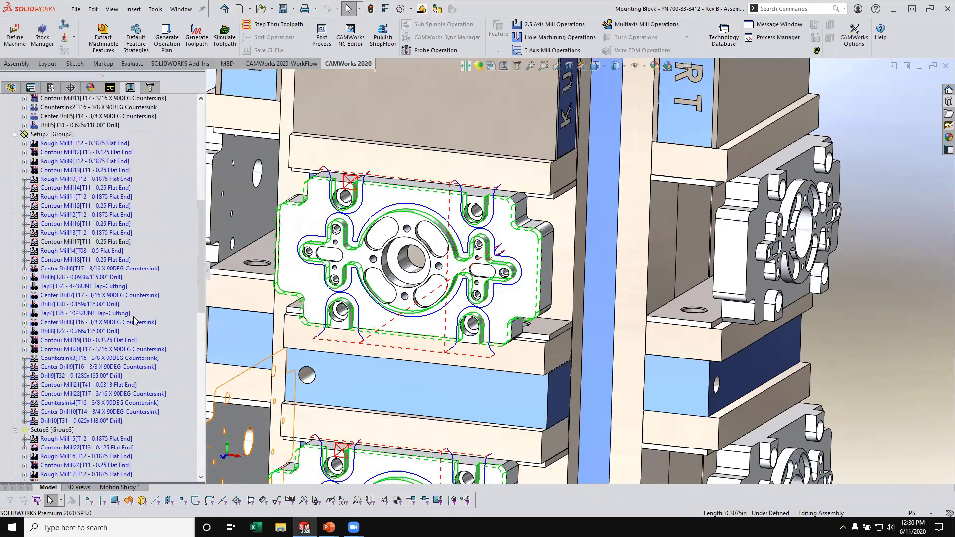
scroll(135, 318, down, 1)
click(115, 223)
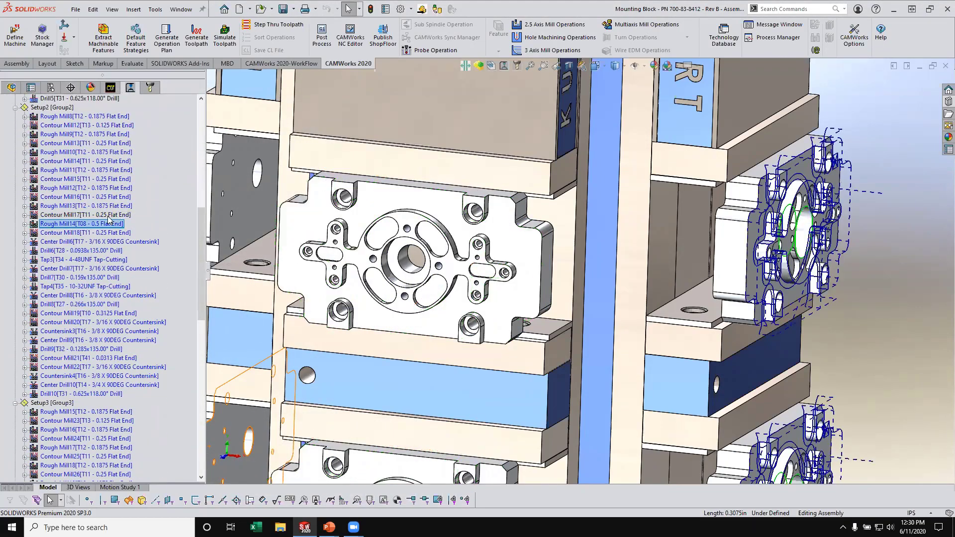
click(108, 214)
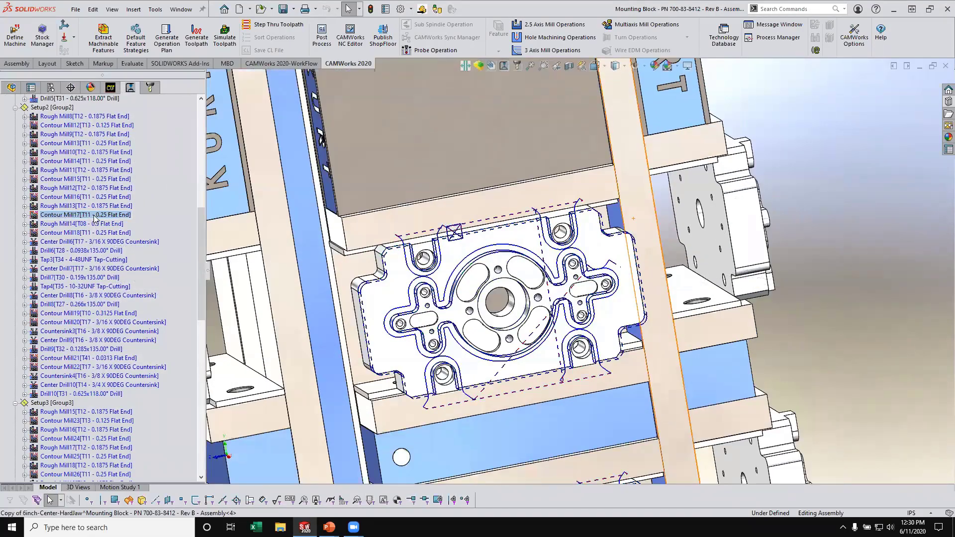
right_click(95, 217)
click(124, 183)
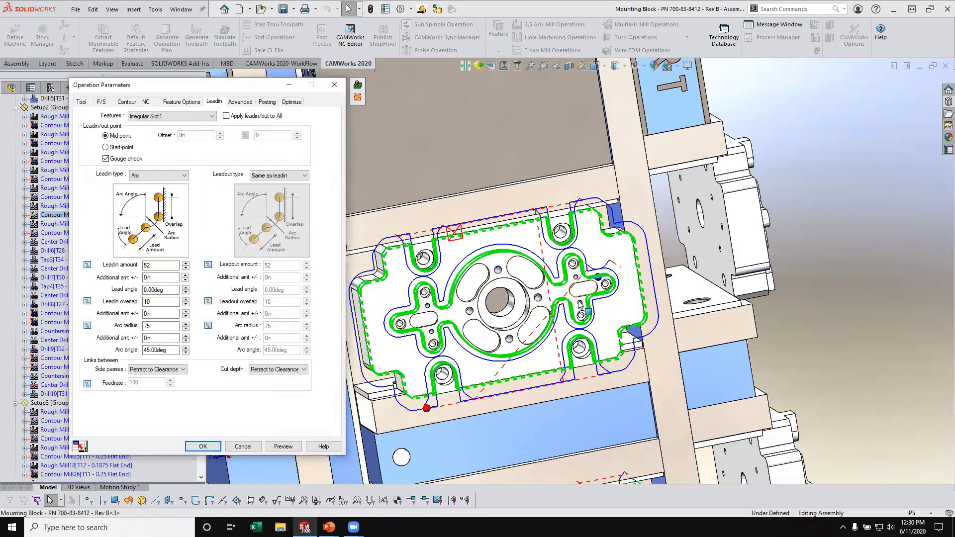
click(202, 446)
- Relocate Irregular Slot1's lead-in point in Contour Mill28 of Setup3 to the matching edge mid-point near the cross-shaped profile
scroll(175, 349, down, 5)
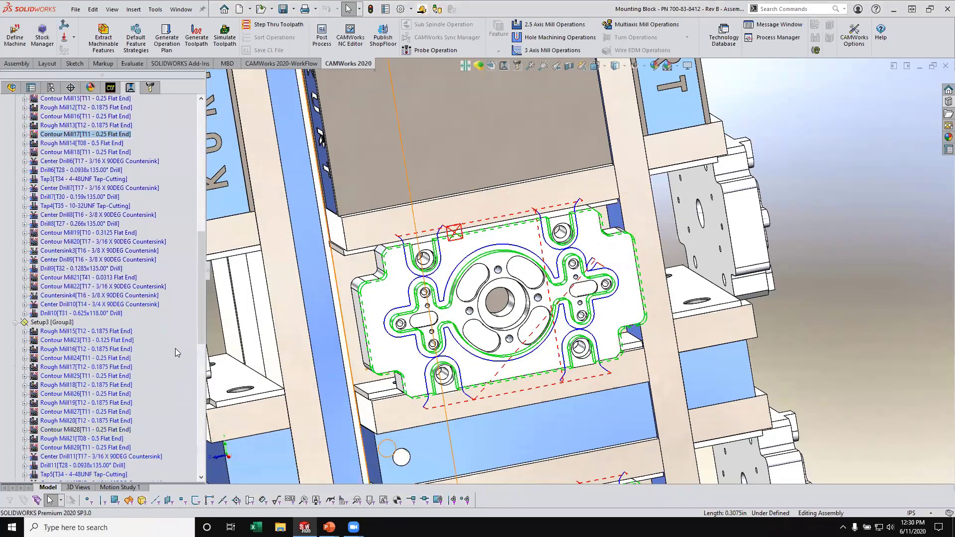
scroll(175, 329, down, 3)
click(95, 295)
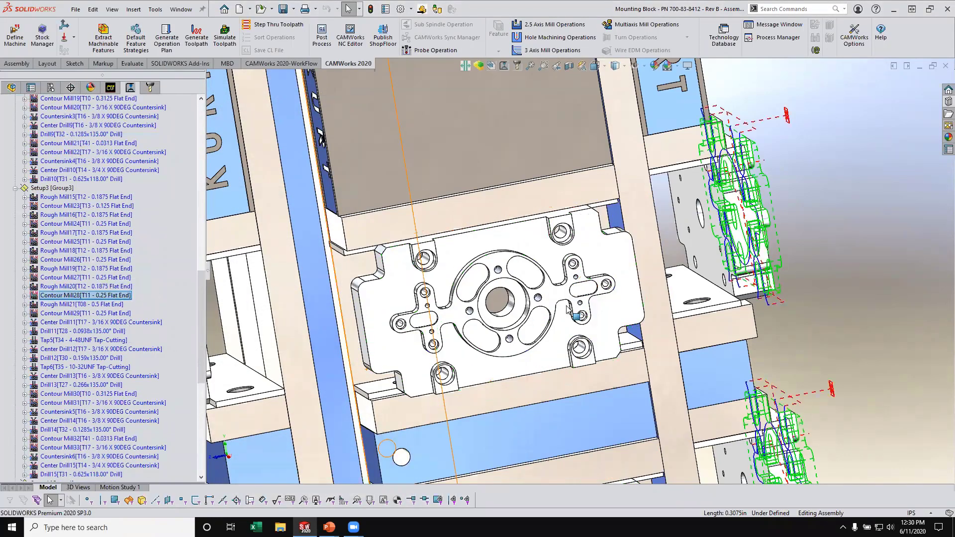
scroll(582, 273, up, 2)
scroll(647, 260, up, 1)
middle_drag(648, 260, 380, 263)
right_click(50, 298)
right_click(49, 297)
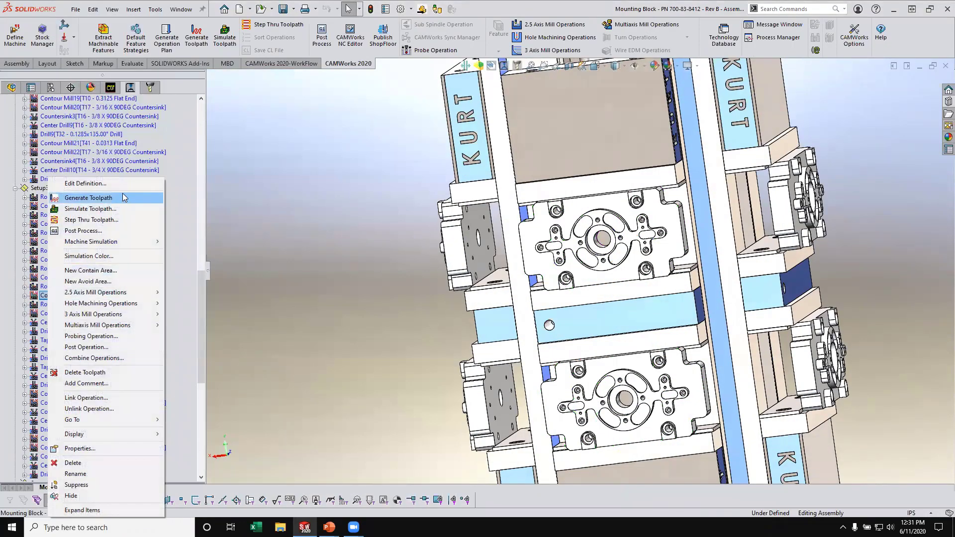
click(116, 185)
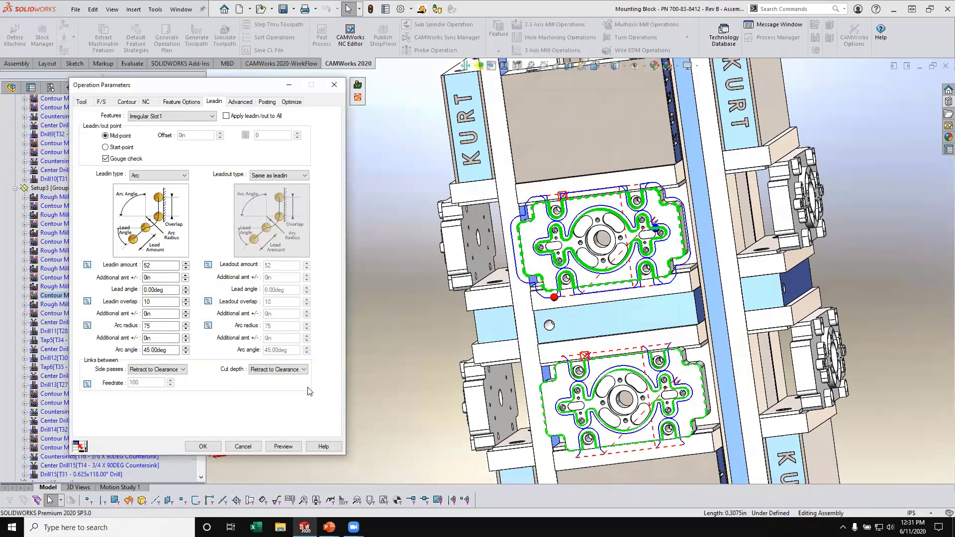
click(203, 446)
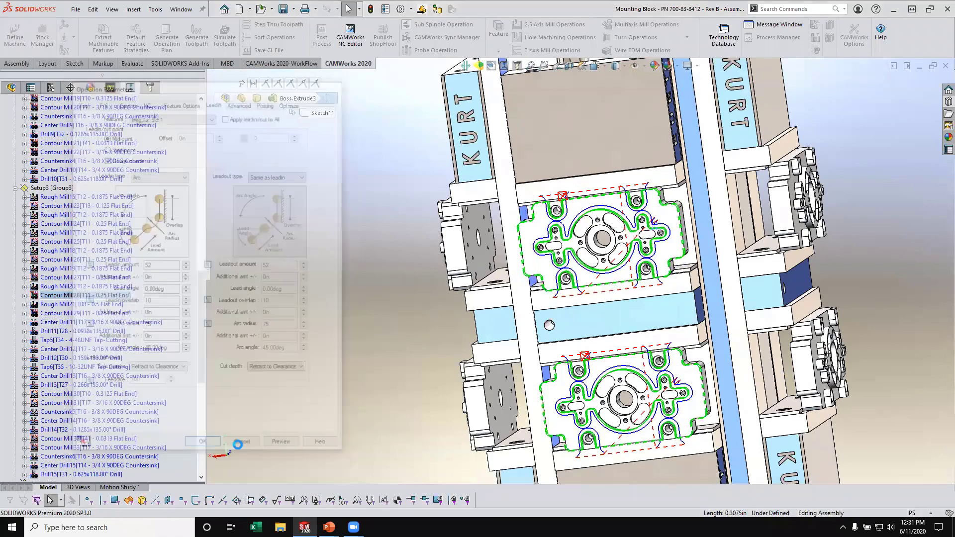
- Relocate Irregular Slot1's lead-in point in Contour Mill39 of Setup4 to the matching edge mid-point near the cross-shaped profile
scroll(149, 365, down, 14)
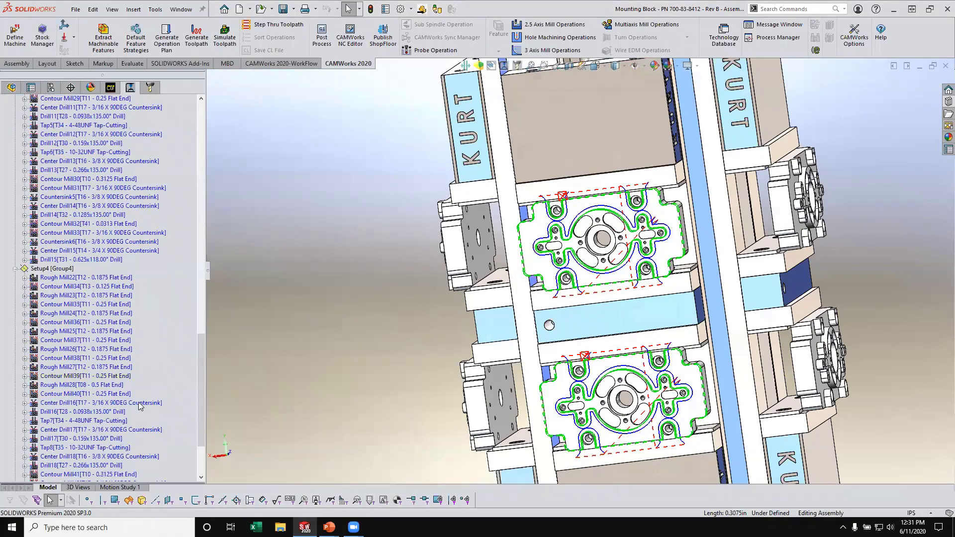
right_click(105, 381)
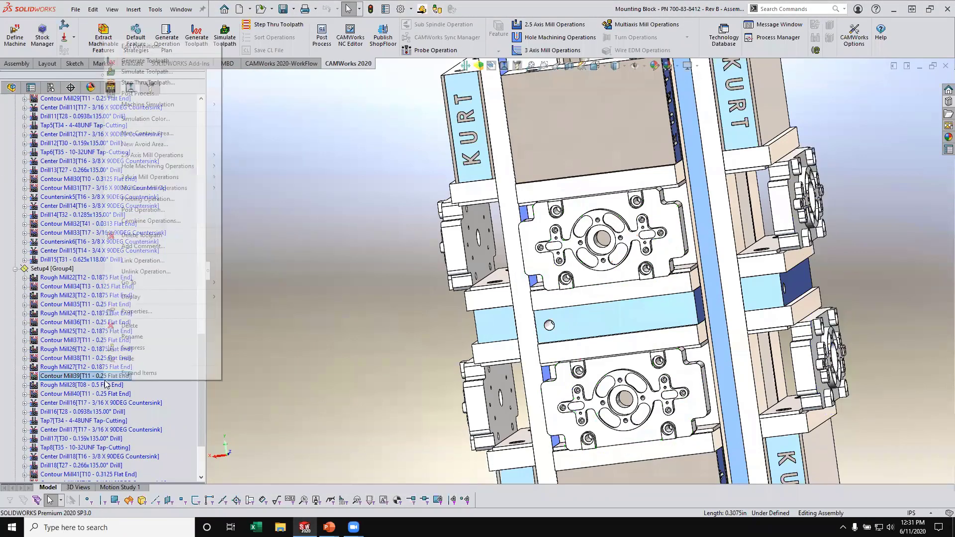
click(141, 46)
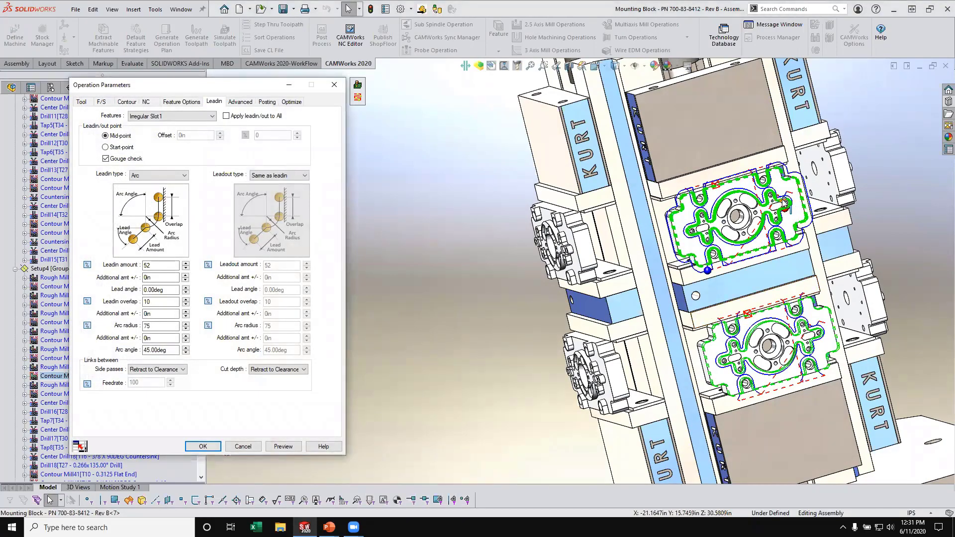
middle_drag(791, 241, 779, 209)
scroll(779, 208, down, 3)
scroll(779, 209, down, 4)
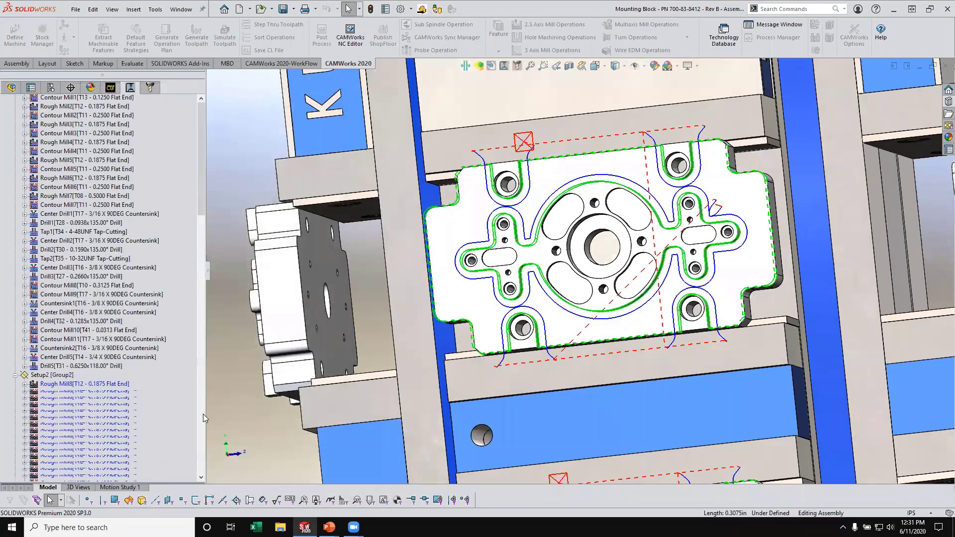
- Simulate the toolpaths again to check the relocated lead-ins for collisions, dismiss the warning and close the simulation
drag(204, 387, 255, 149)
scroll(753, 260, up, 9)
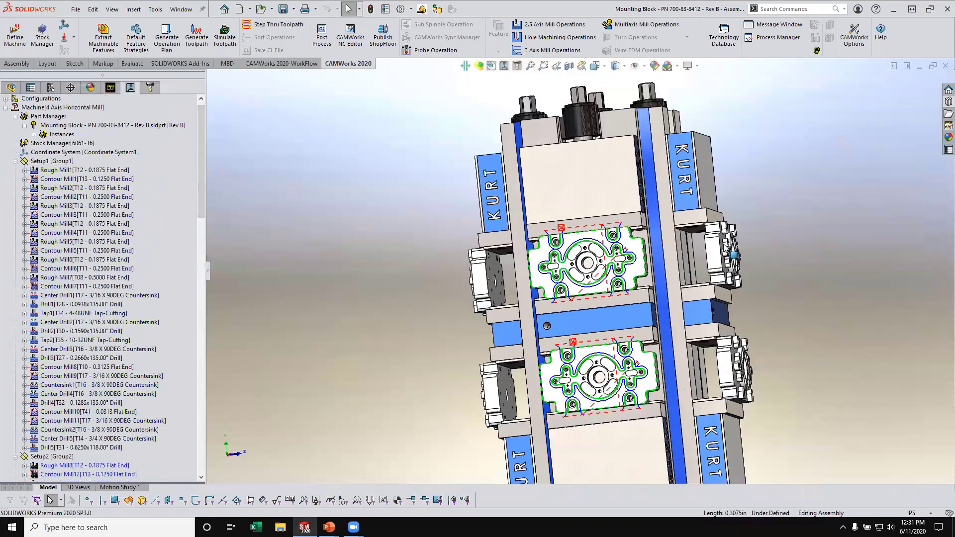
middle_drag(652, 294, 451, 361)
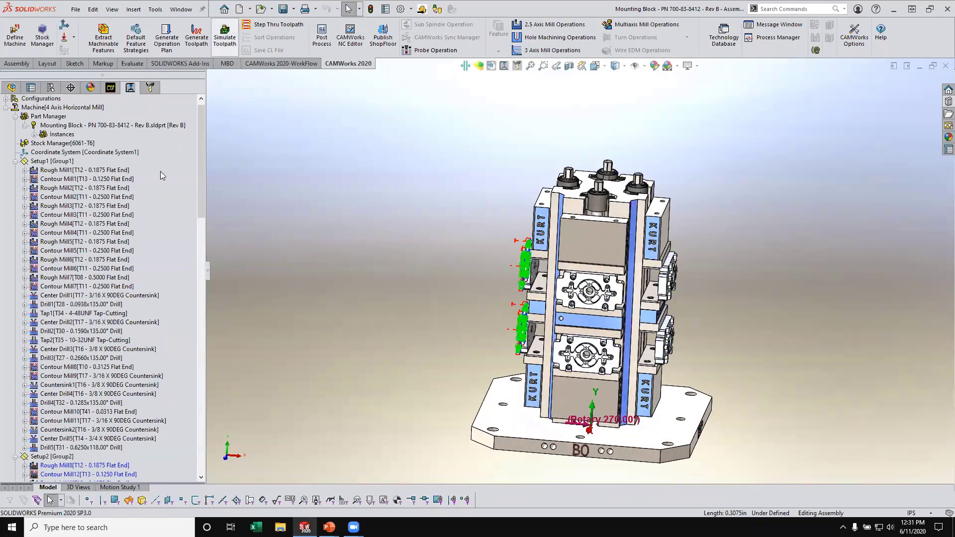
click(226, 39)
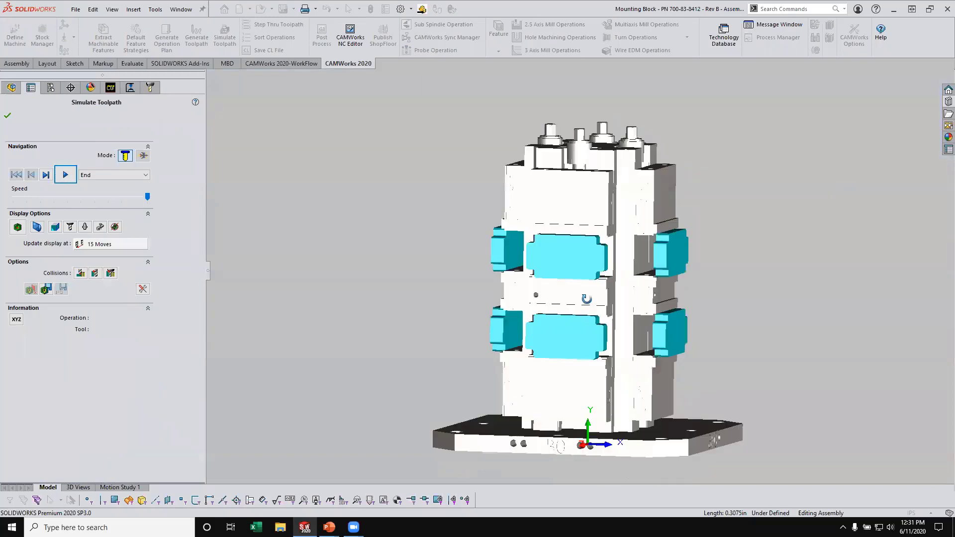
click(65, 175)
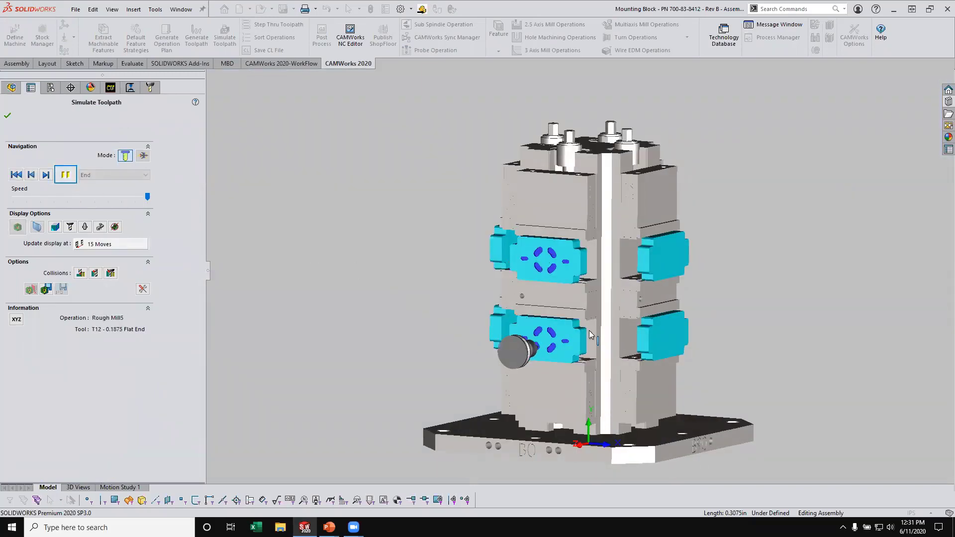
middle_drag(442, 321, 556, 328)
scroll(556, 328, down, 6)
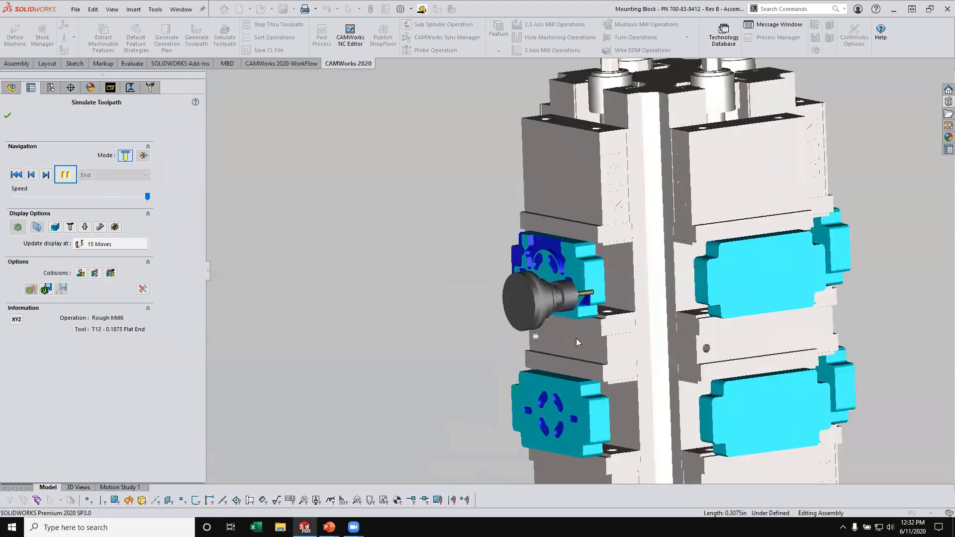
ctrl+middle_drag(686, 422, 674, 333)
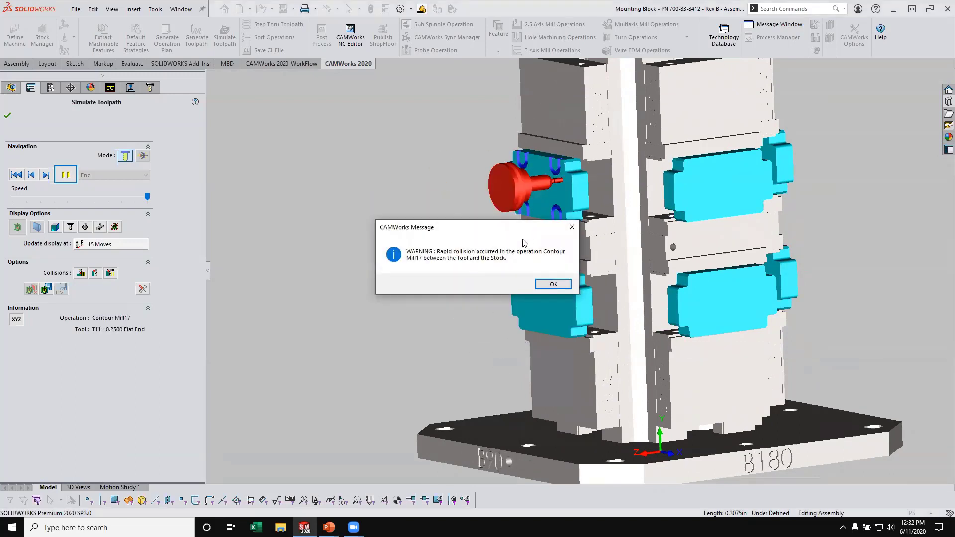
click(553, 284)
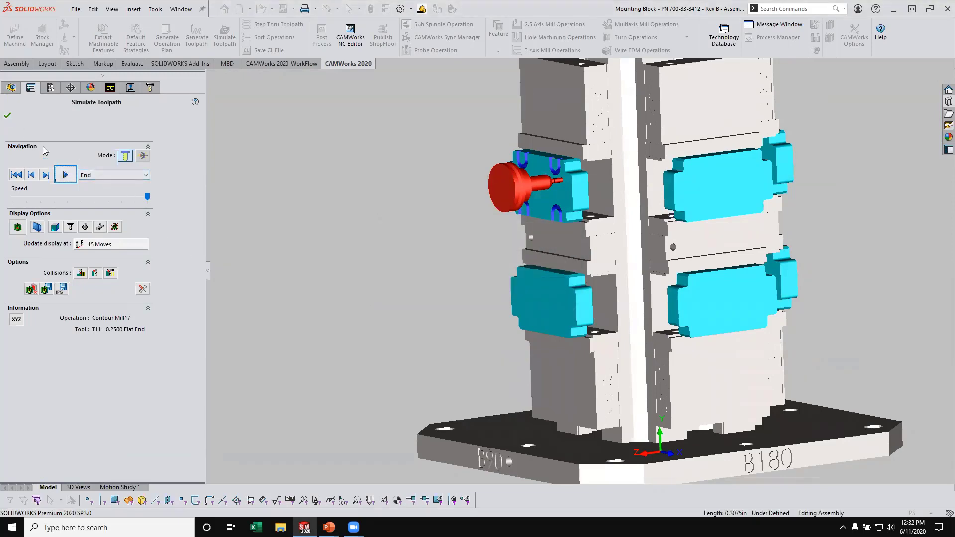
click(7, 117)
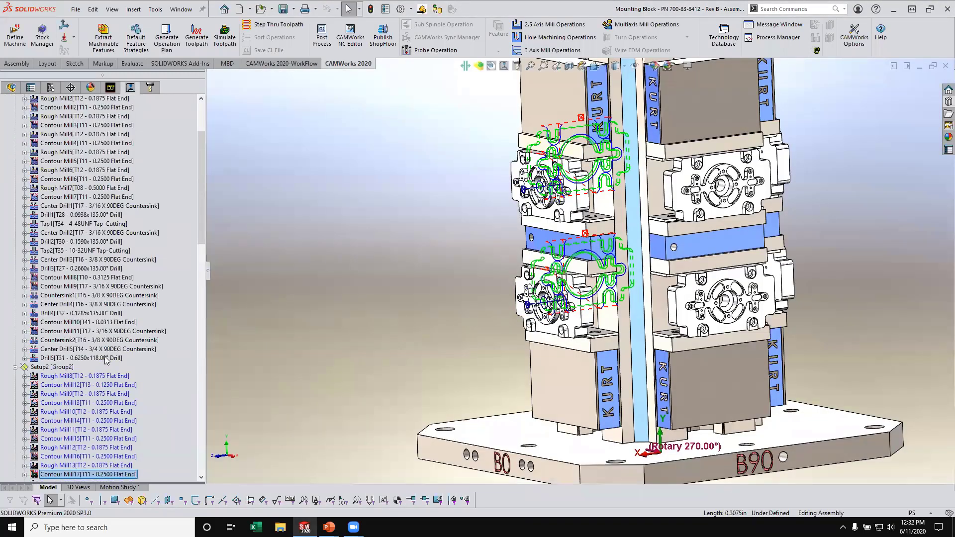
- Examine Contour Mill11's toolpath around the countersunk holes in the upper block's cross-shaped pockets
click(98, 332)
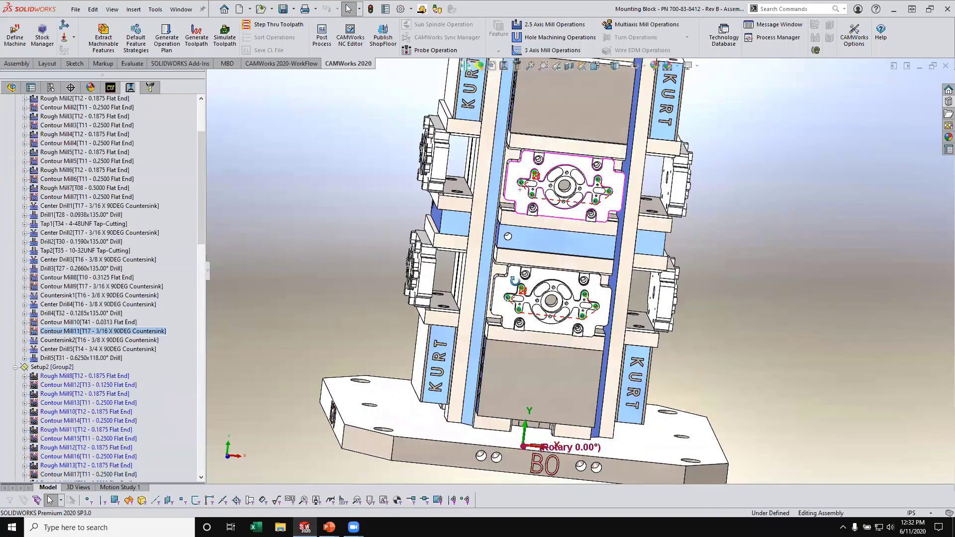
scroll(589, 225, down, 10)
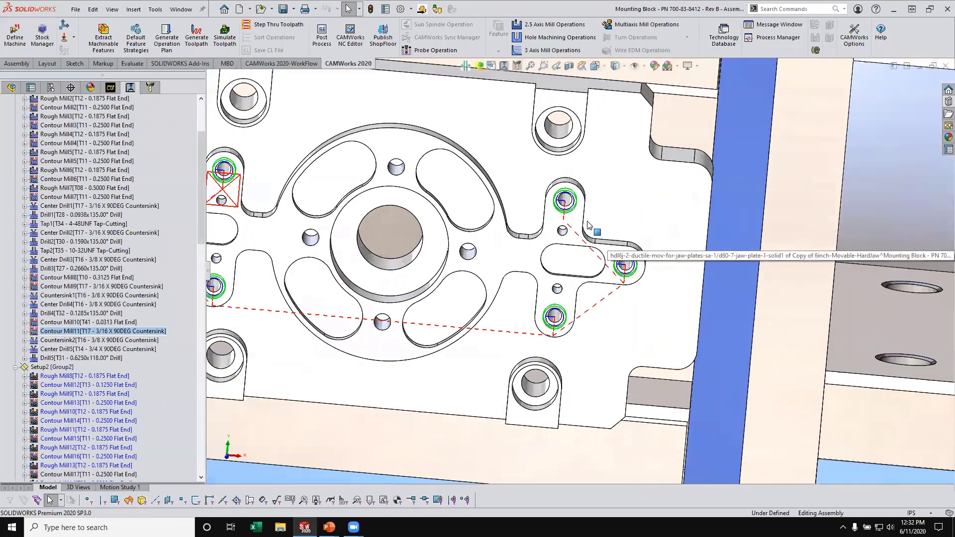
scroll(575, 219, down, 2)
middle_drag(577, 214, 524, 254)
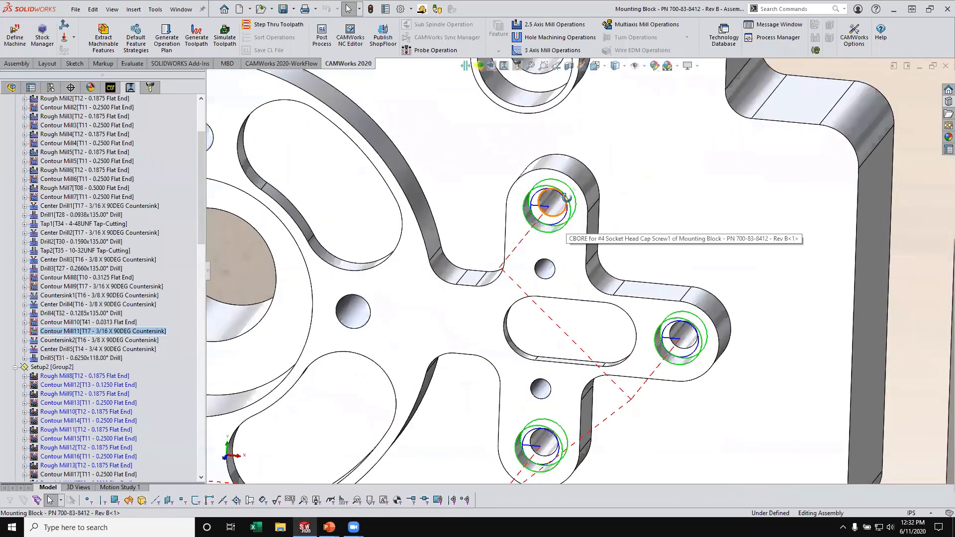
middle_drag(567, 211, 585, 266)
scroll(583, 265, up, 10)
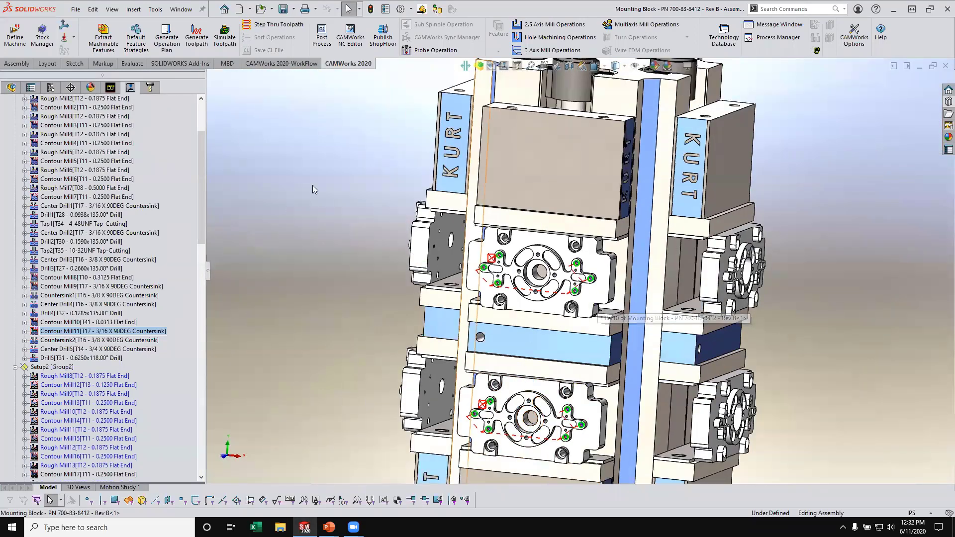
mouse_move(205, 194)
mouse_down()
mouse_move(202, 285)
mouse_move(203, 212)
mouse_up()
scroll(460, 298, down, 8)
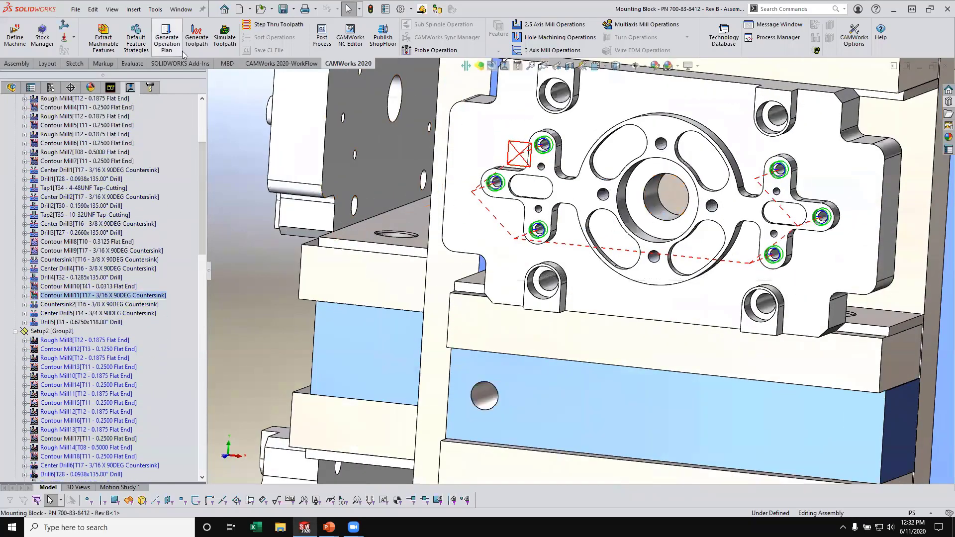
middle_drag(597, 189, 676, 270)
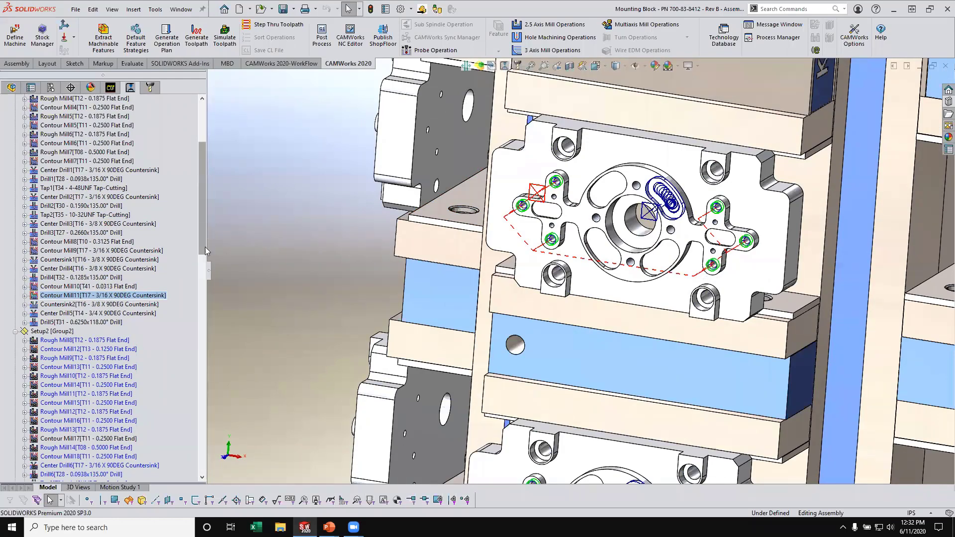
- Regenerate the toolpaths for the operations in all four setups
drag(204, 247, 203, 199)
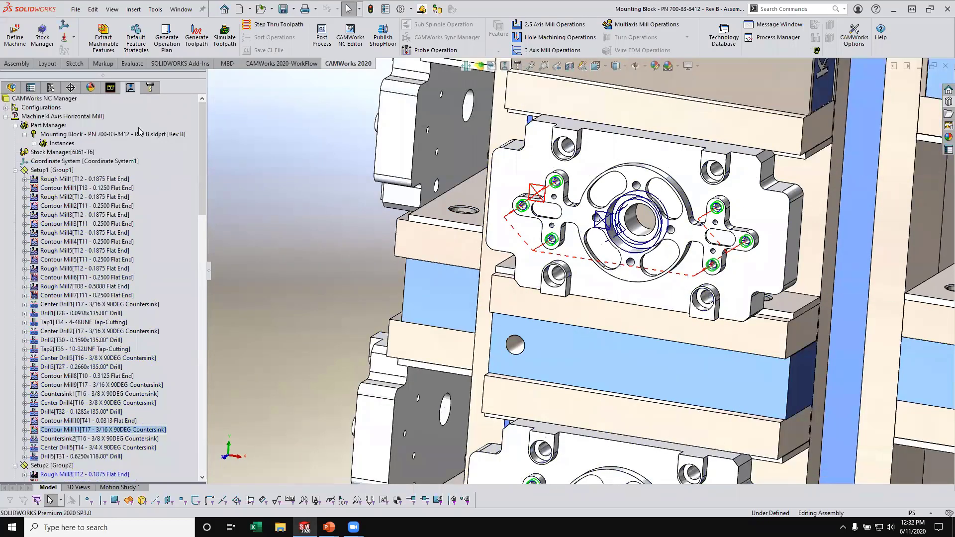
click(197, 39)
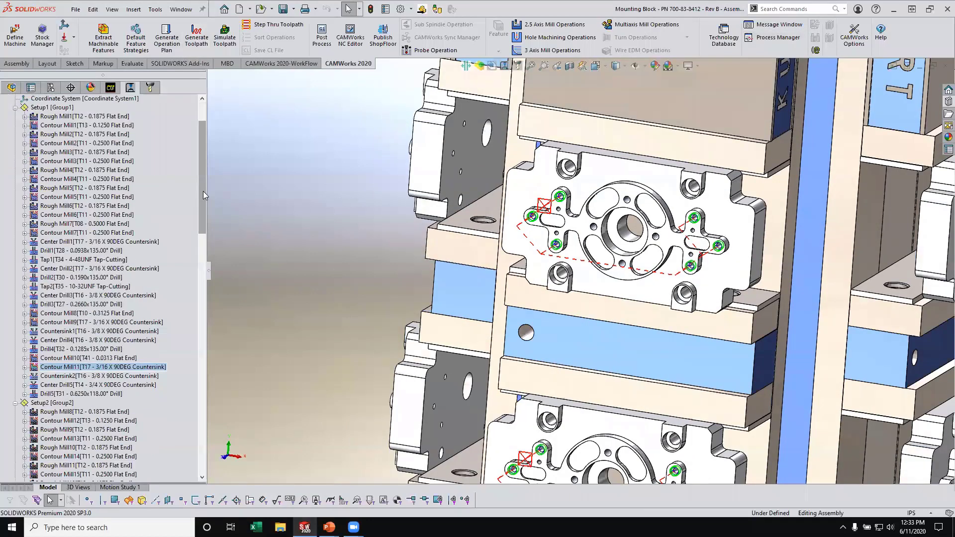
drag(201, 195, 224, 127)
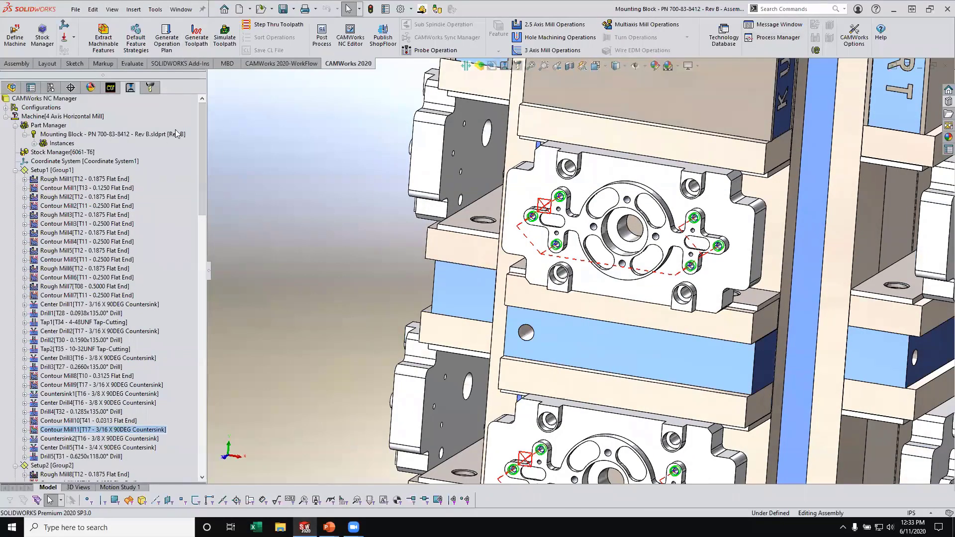
right_click(56, 117)
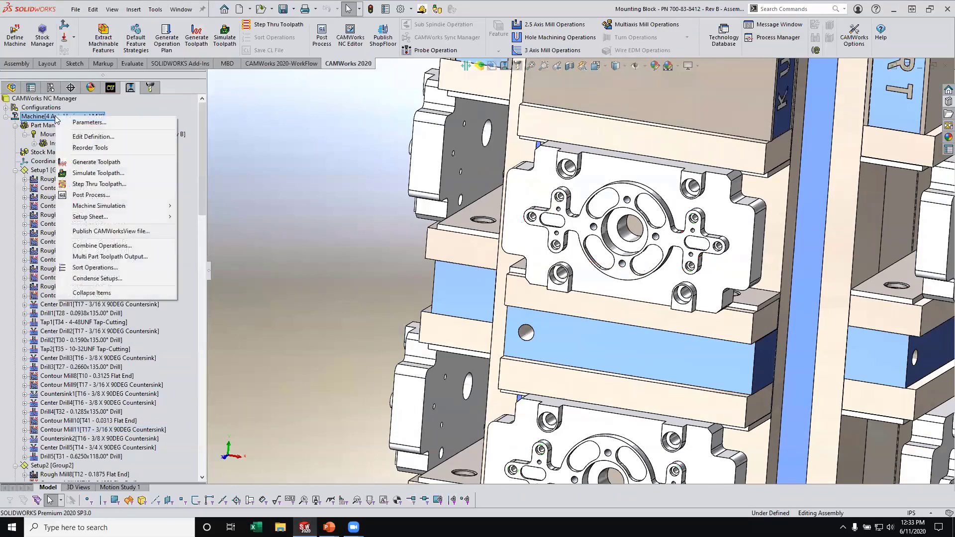
click(202, 176)
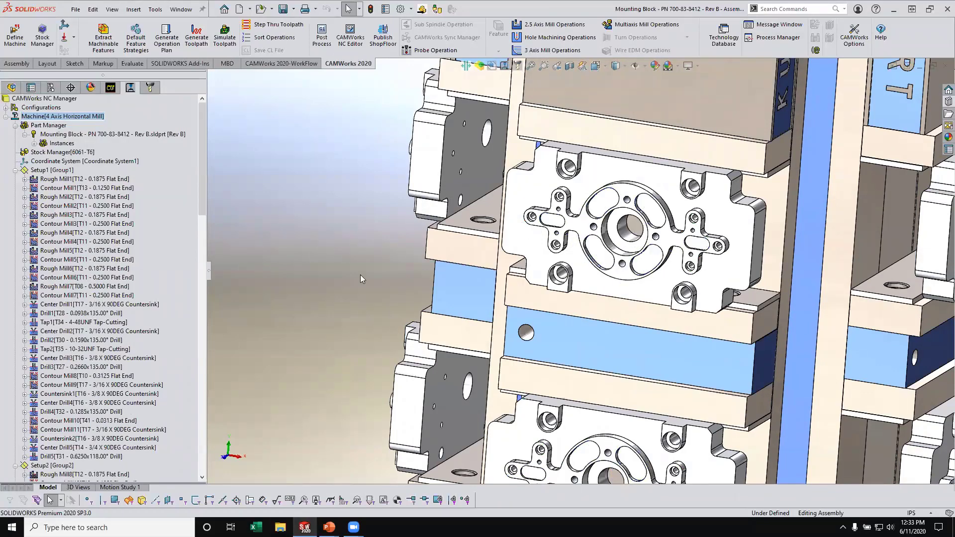
scroll(582, 273, up, 3)
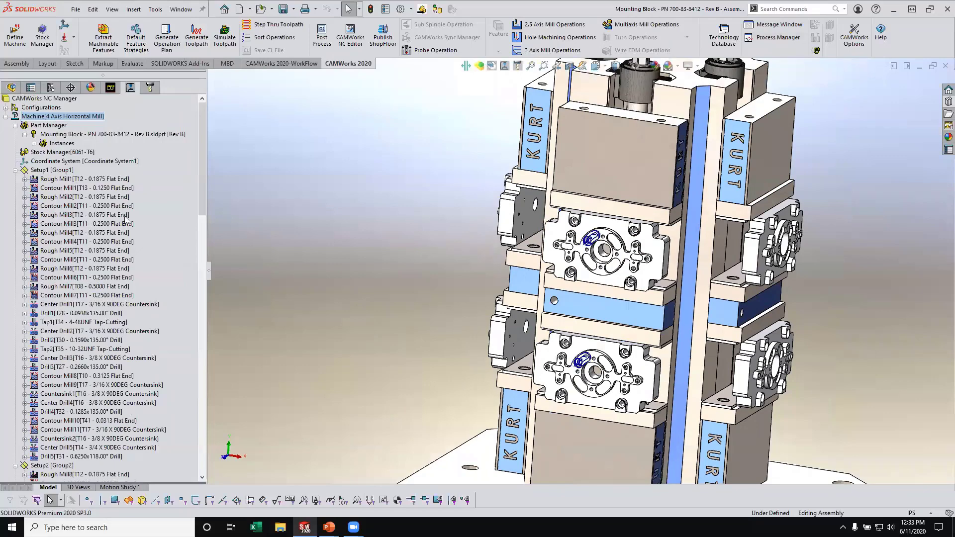
- Start sorting the 4 Axis Horizontal Mill's operations and set the process strategy to By and across setups
right_click(73, 116)
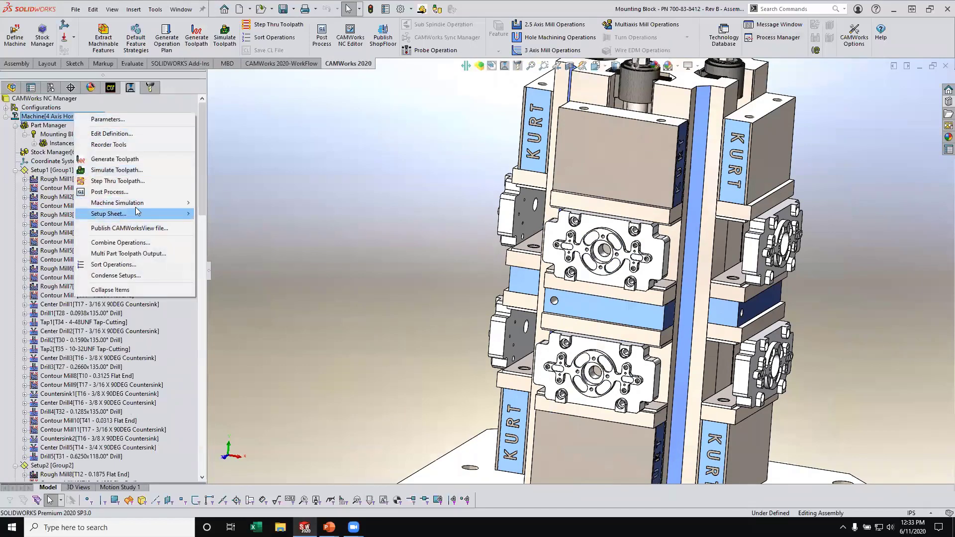
click(135, 265)
click(345, 138)
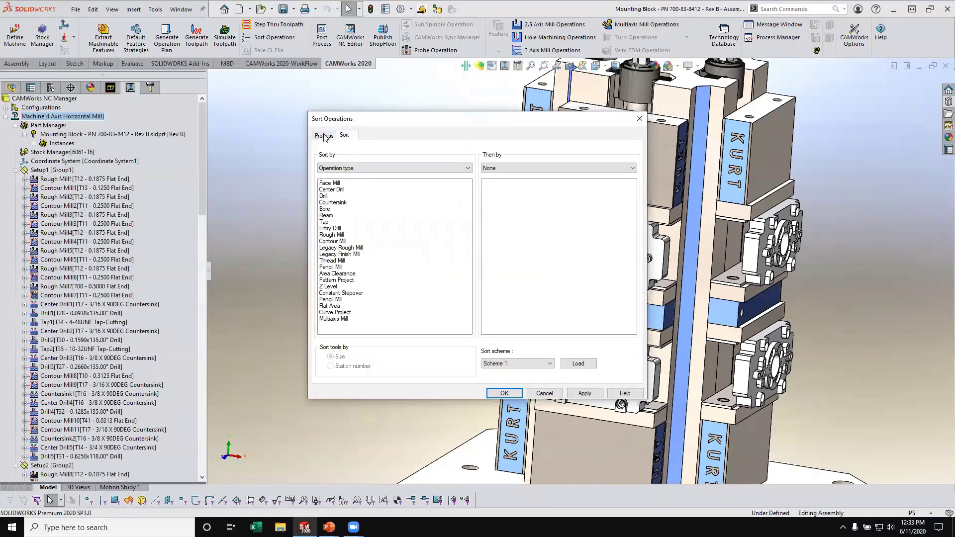
click(324, 137)
click(326, 182)
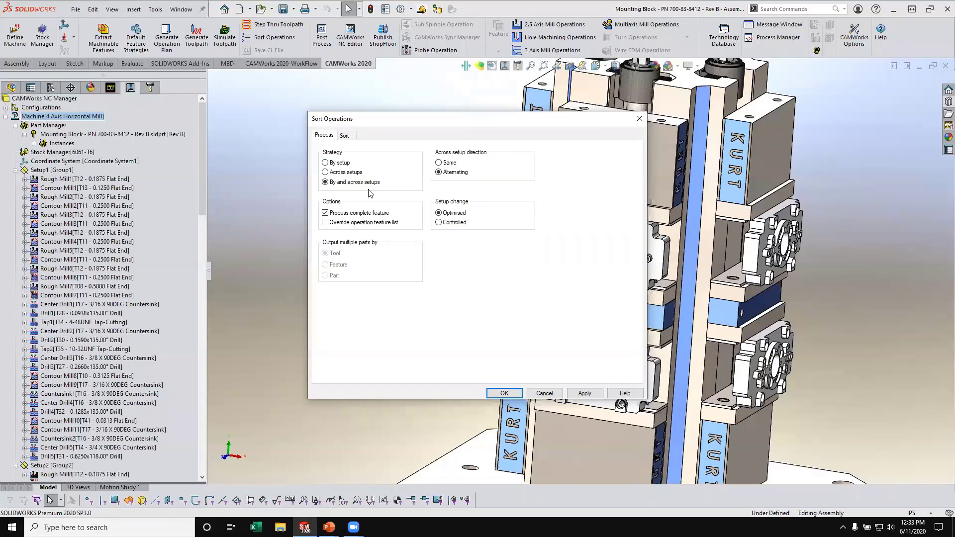
- Sort the operations by operation type and then by tool, apply the new order and accept it
click(345, 136)
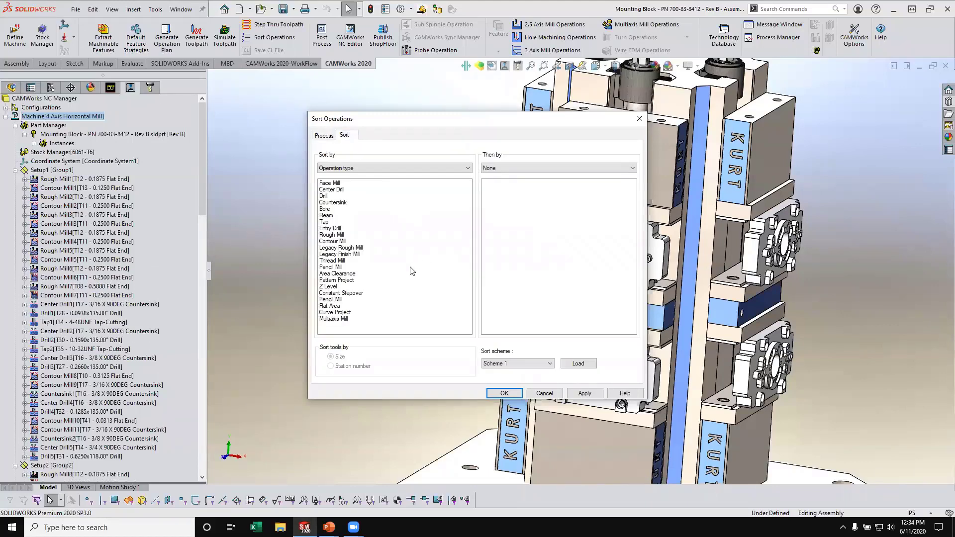
click(347, 169)
click(521, 170)
click(521, 182)
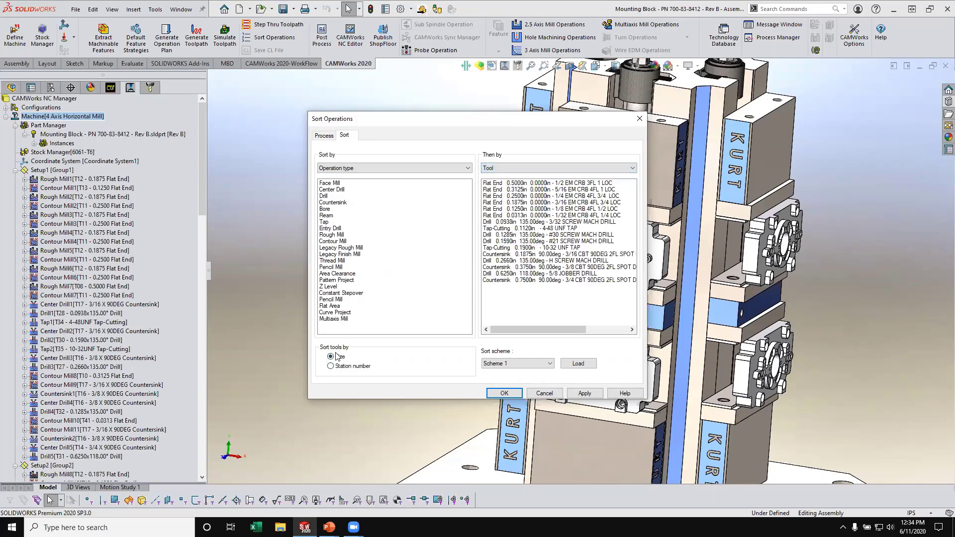
click(585, 393)
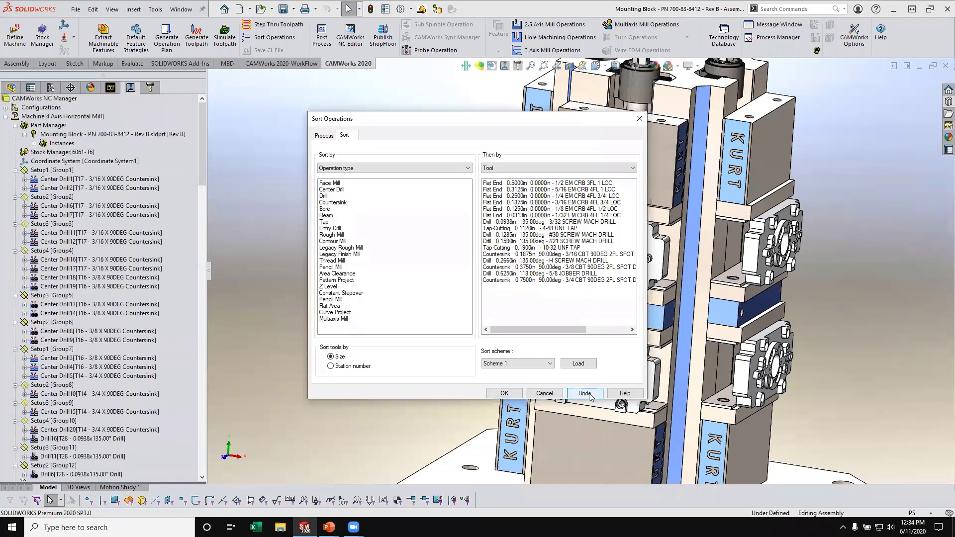
click(505, 393)
click(516, 396)
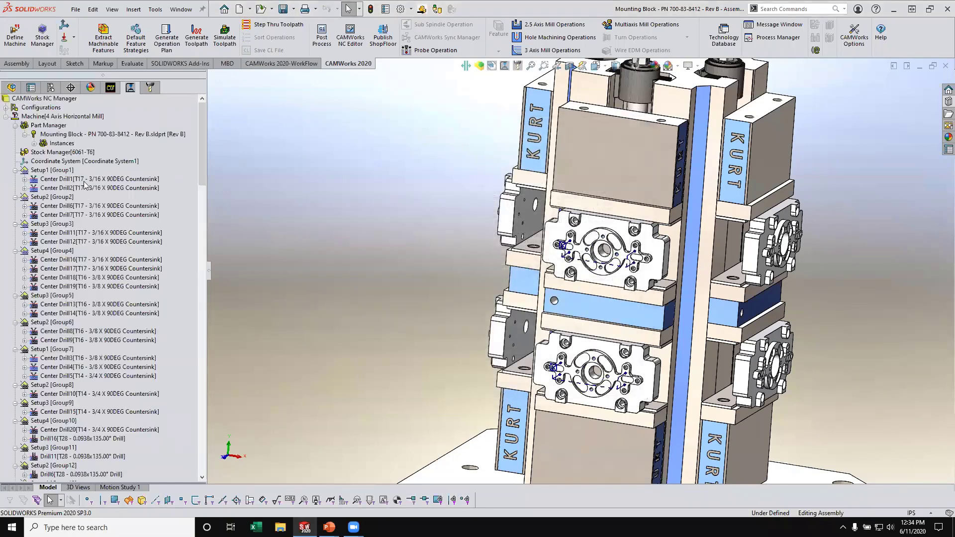
- Examine the toolpaths of the sorted T17 center drill operations in Setup1, Setup2 and Setup3
click(79, 180)
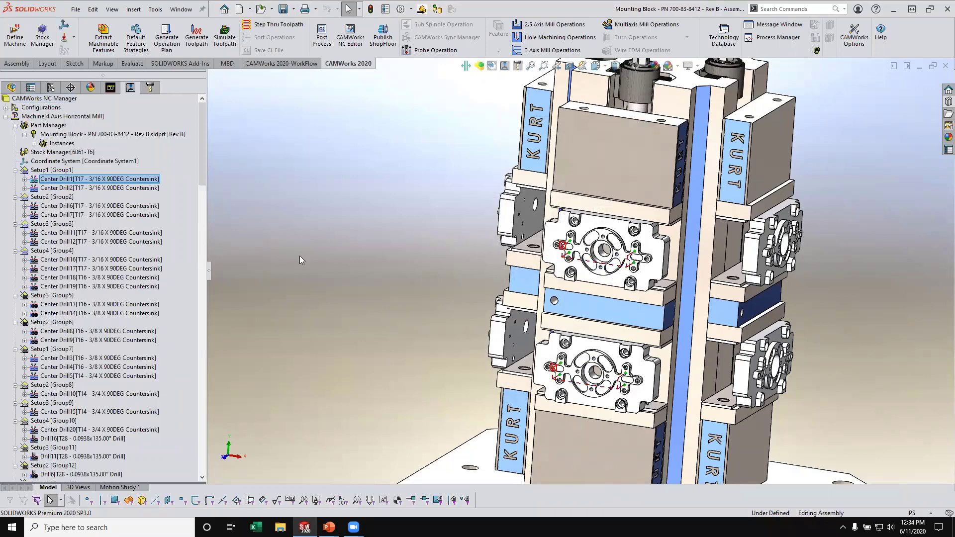
click(105, 189)
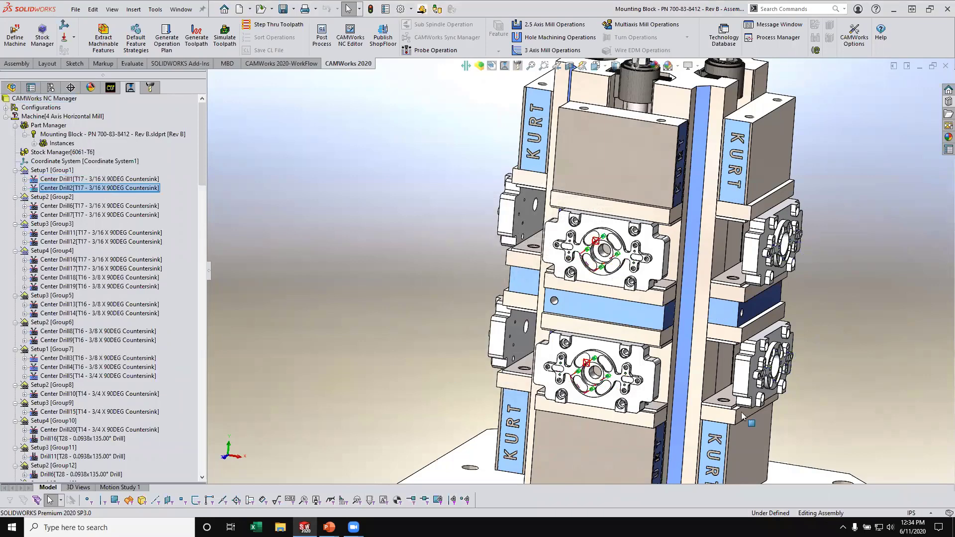
click(114, 207)
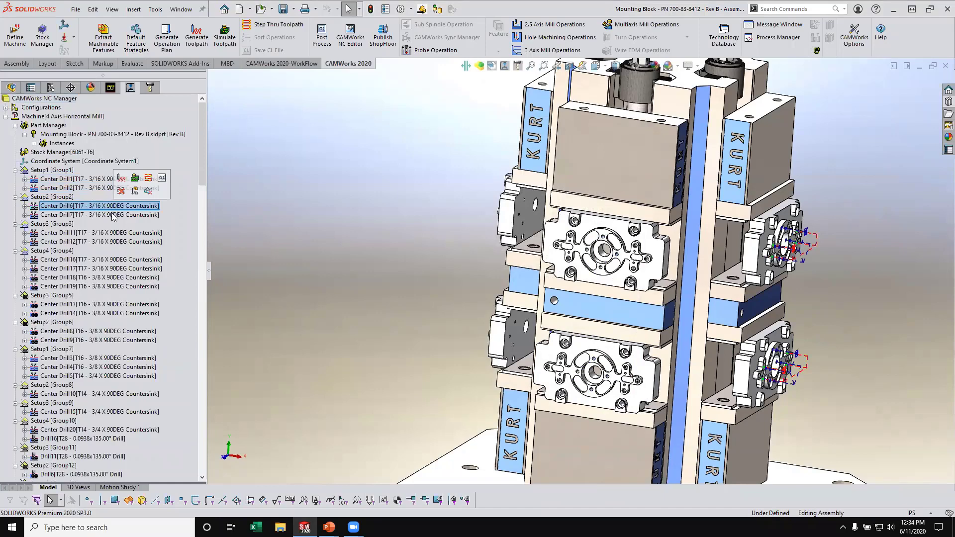
click(112, 214)
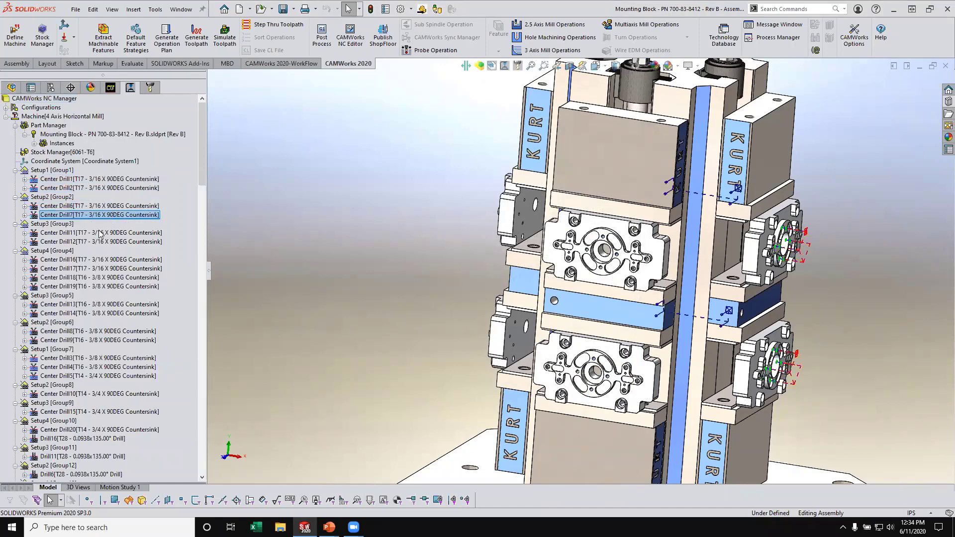
click(101, 233)
middle_drag(438, 270, 310, 271)
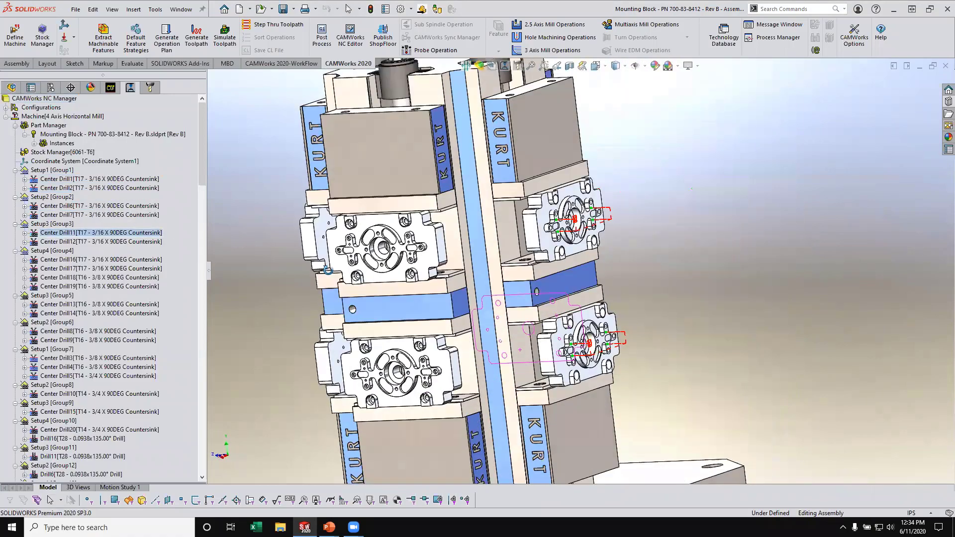
click(100, 241)
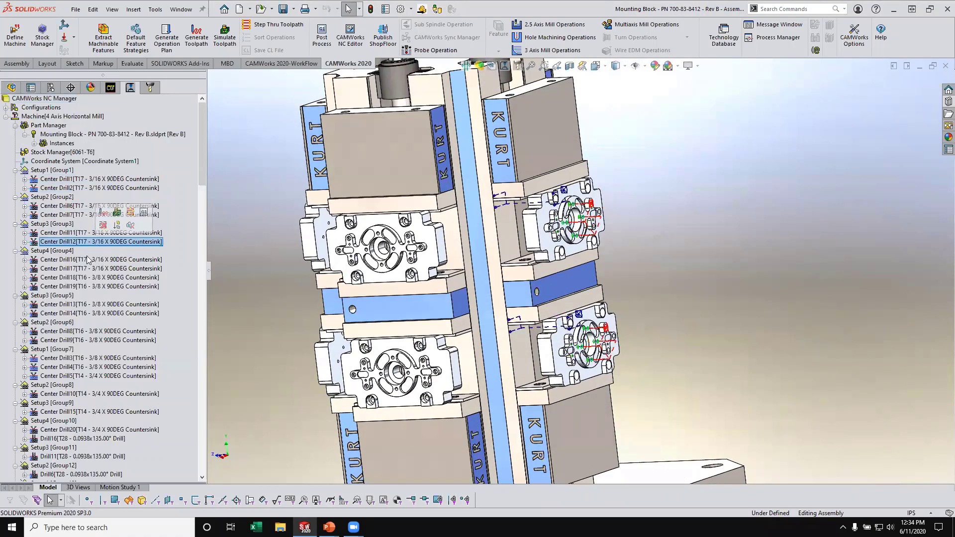
- Examine the toolpaths of Center Drill16 to Center Drill19 in Setup4 and Center Drill13 in Setup3
click(100, 259)
middle_drag(373, 267, 493, 271)
scroll(352, 258, up, 4)
middle_drag(354, 254, 450, 292)
scroll(309, 261, up, 3)
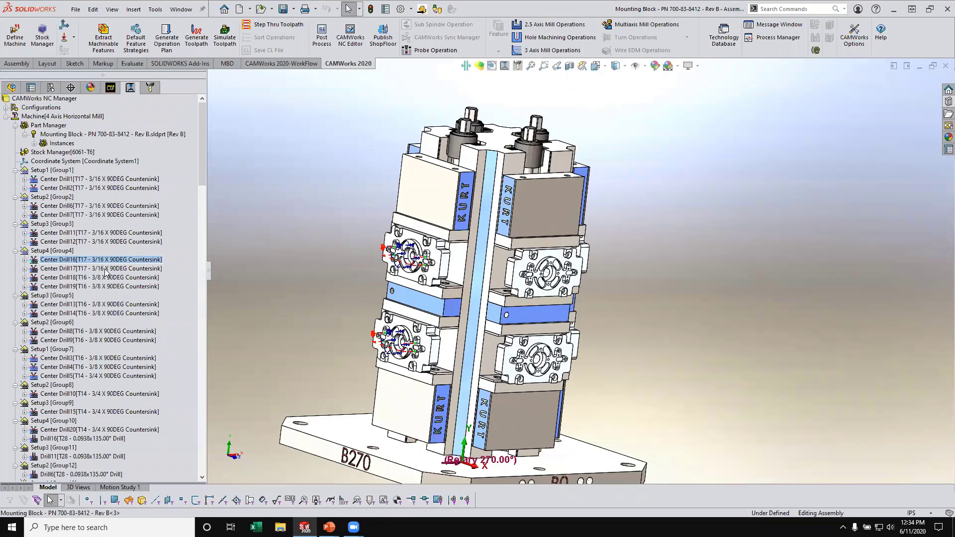
click(105, 269)
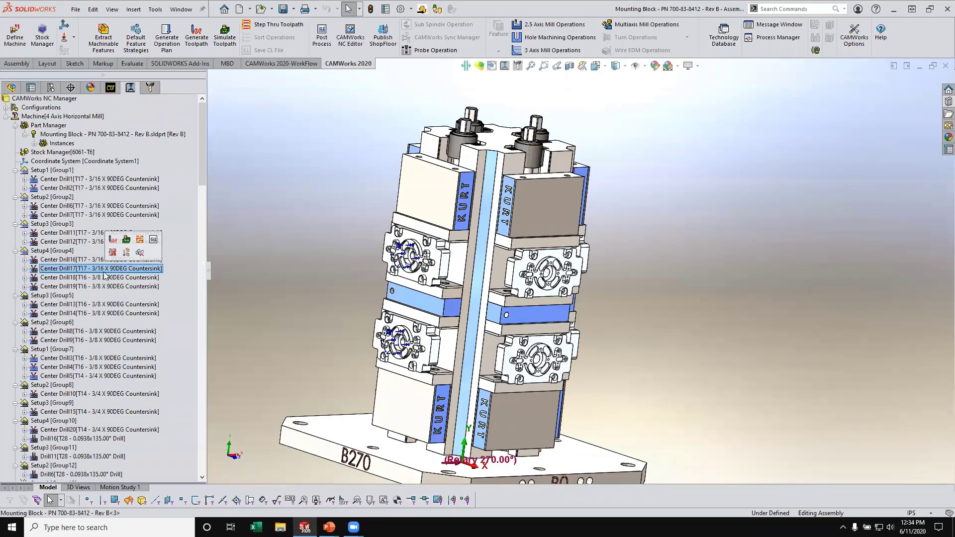
click(104, 279)
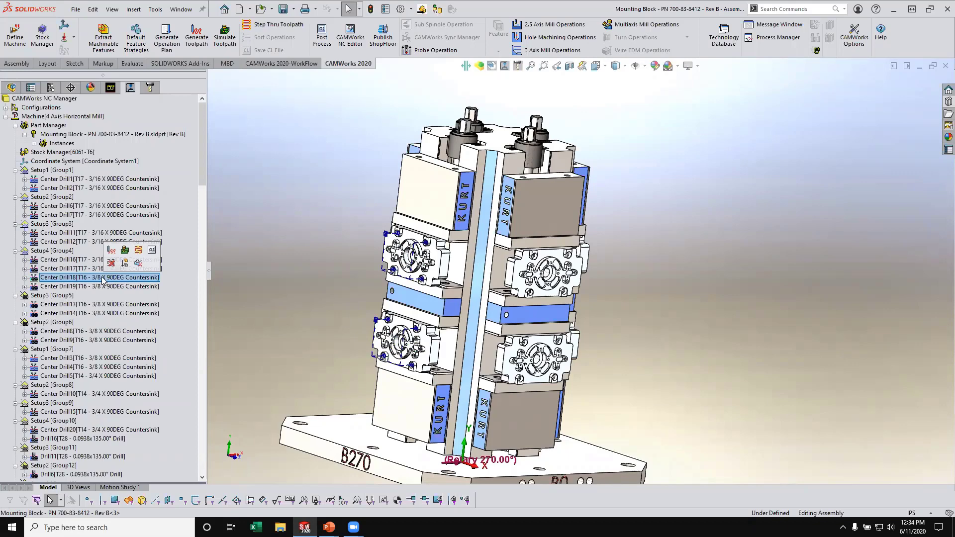
click(112, 287)
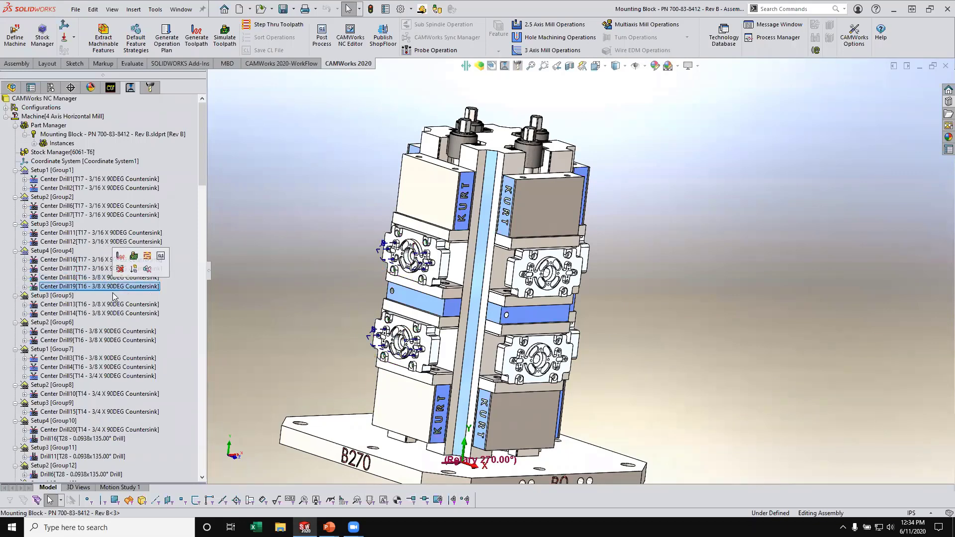
click(114, 305)
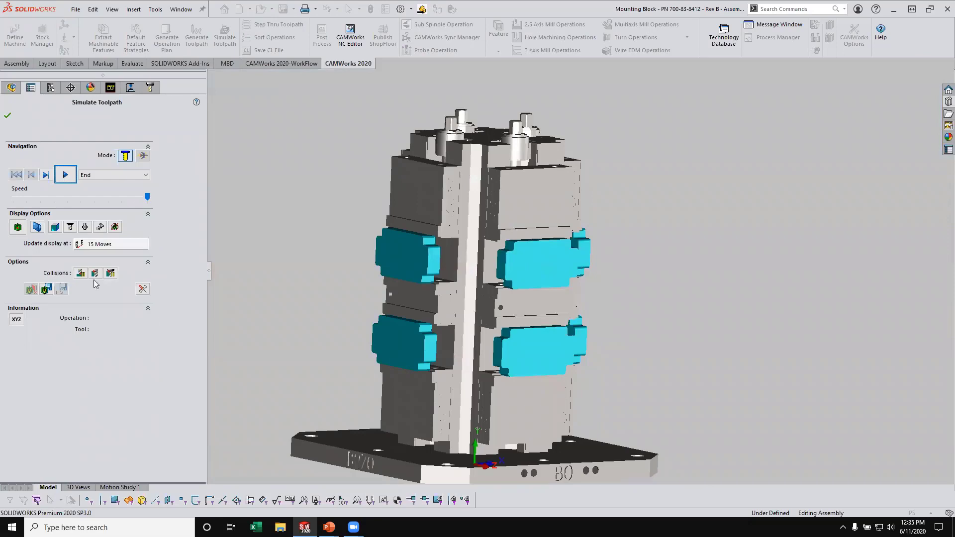
- Run the toolpath simulation to the end, inspect the machined blocks around the tombstone, and close the simulation
click(65, 175)
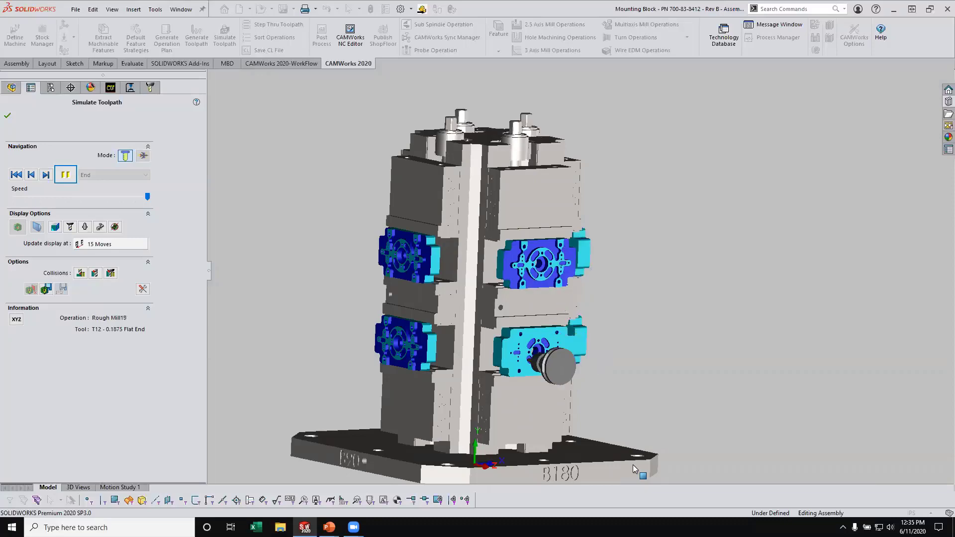
scroll(671, 358, up, 3)
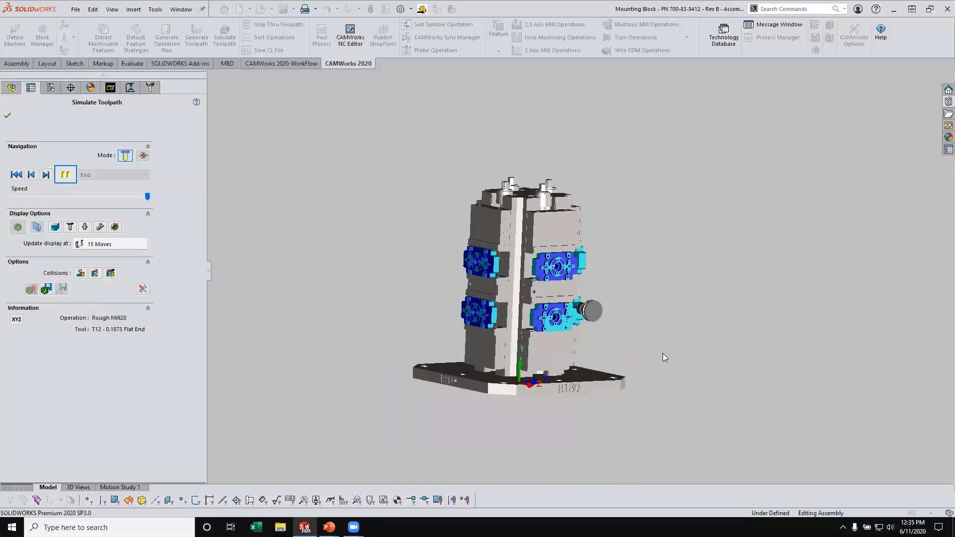
middle_drag(663, 348, 608, 367)
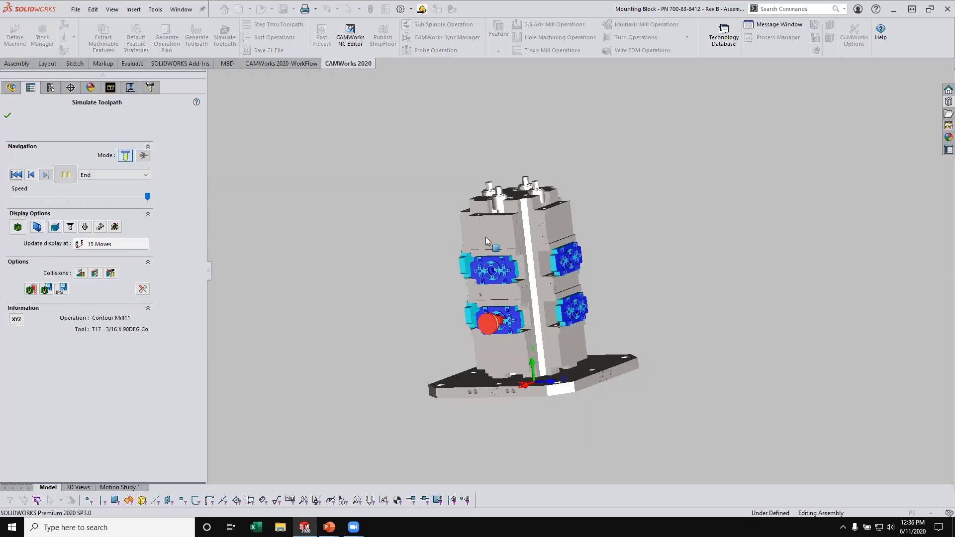
middle_drag(486, 241, 513, 246)
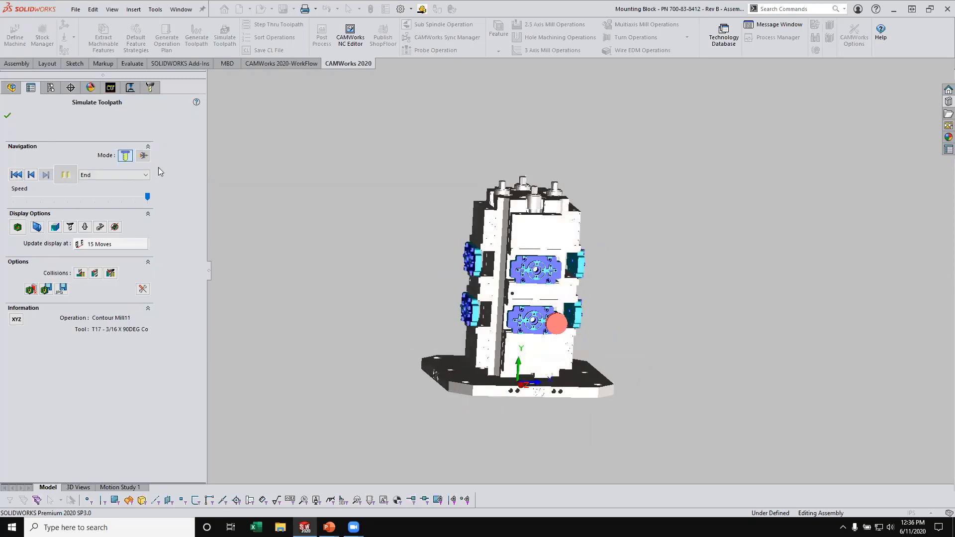
click(7, 116)
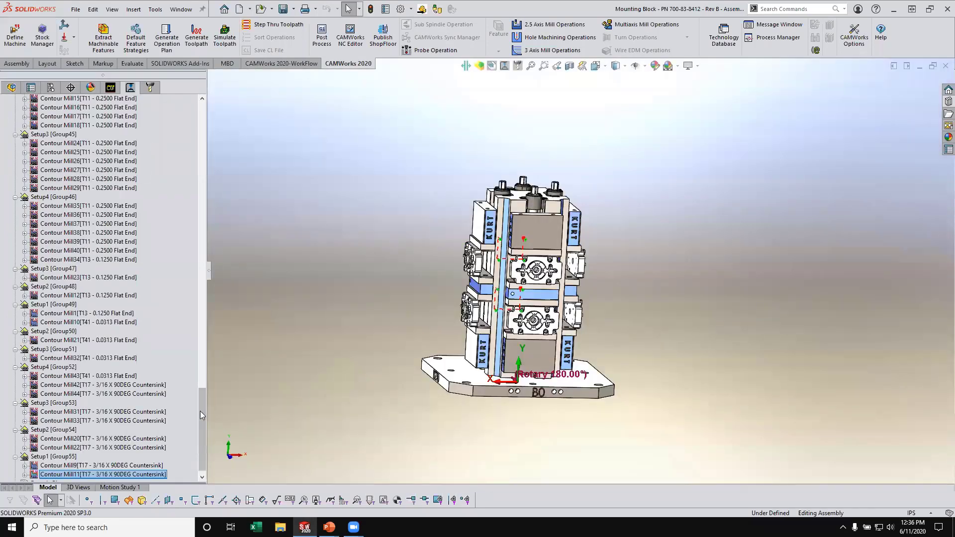
- Start a G-Code machine simulation for the 4 Axis Horizontal Mill
drag(201, 411, 201, 125)
scroll(582, 272, up, 2)
middle_drag(608, 293, 588, 323)
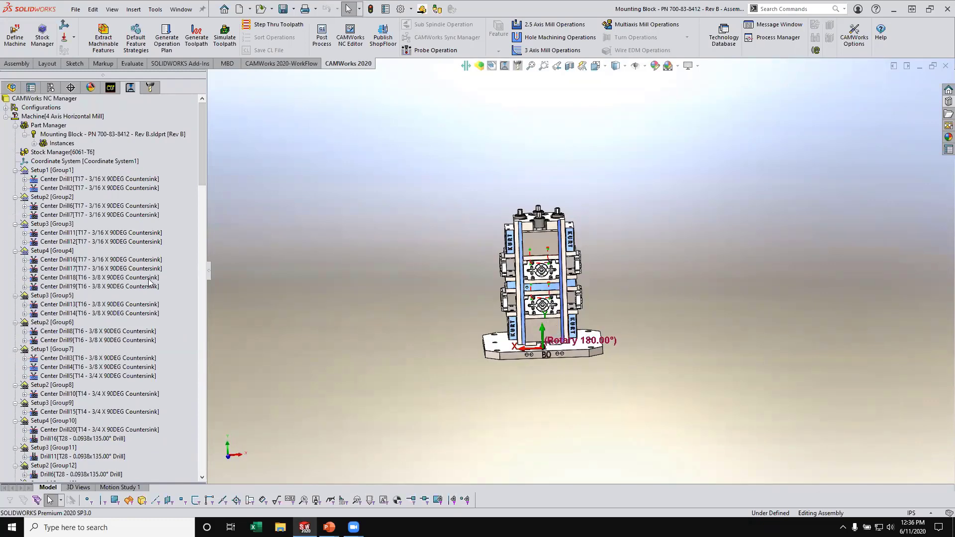
right_click(83, 117)
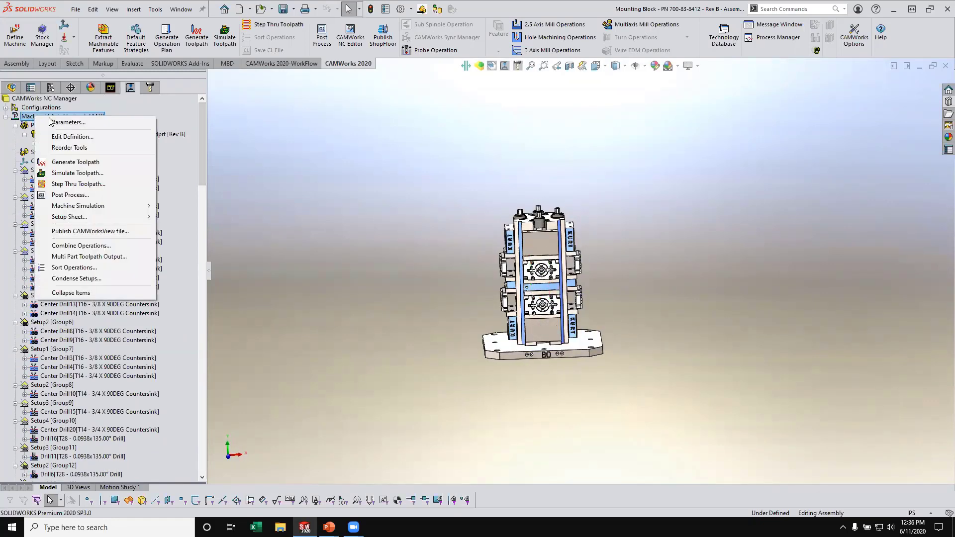
mouse_move(106, 207)
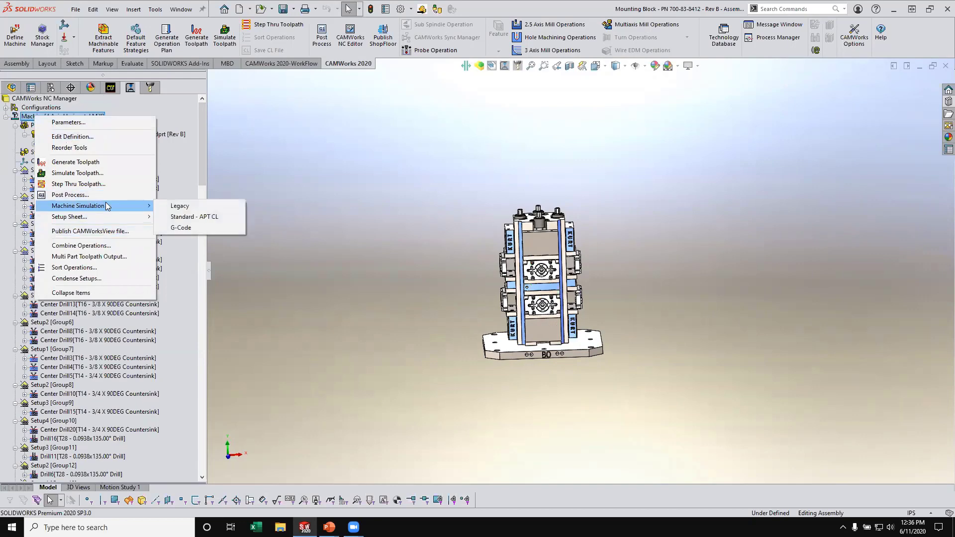
click(180, 227)
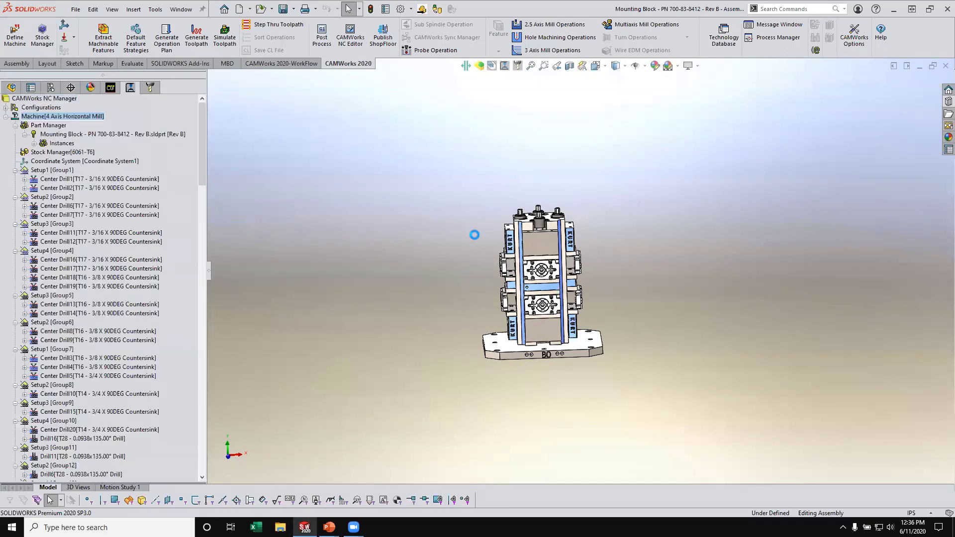
- Save the output over the existing Mounting Block - PN 700-83-8412 - Rev B - Assembly.TXT and post the complete G-code program
click(705, 384)
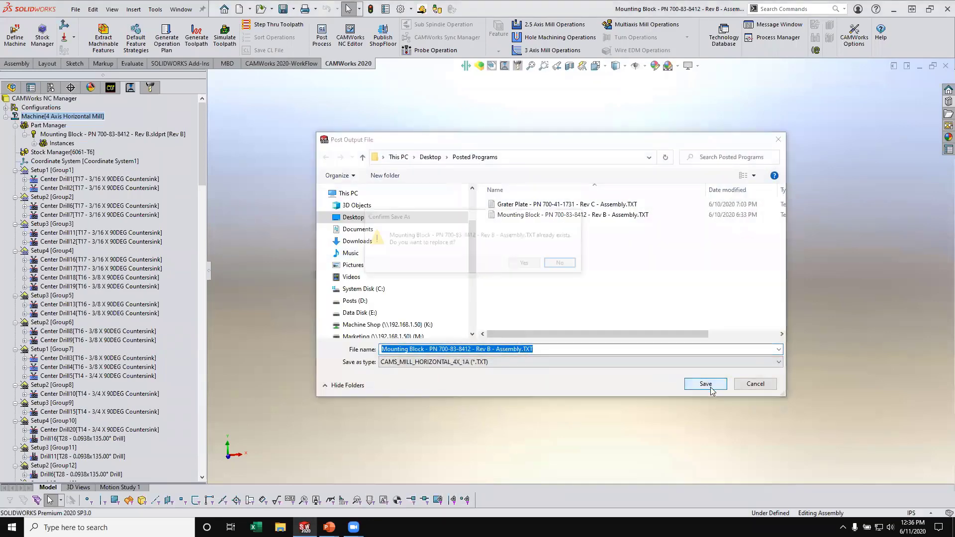
click(526, 264)
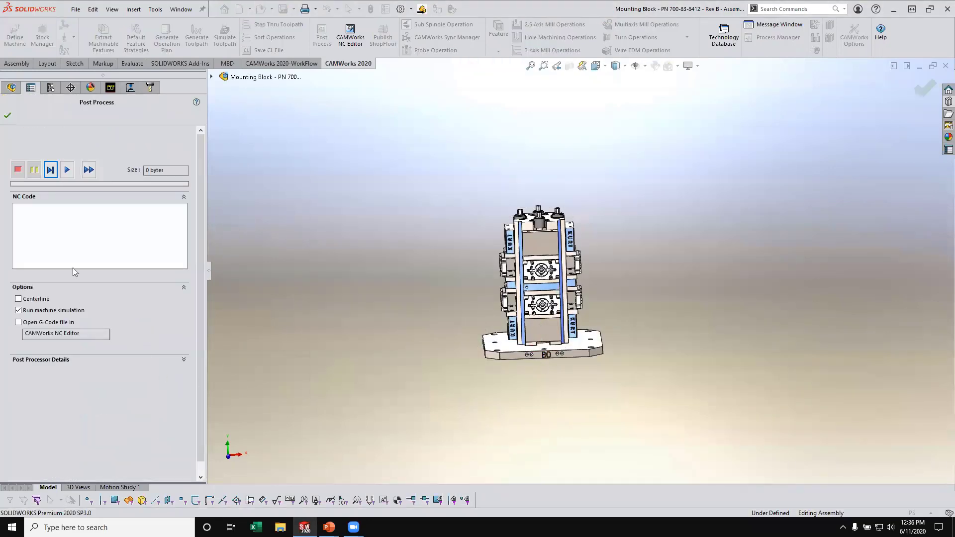
click(89, 170)
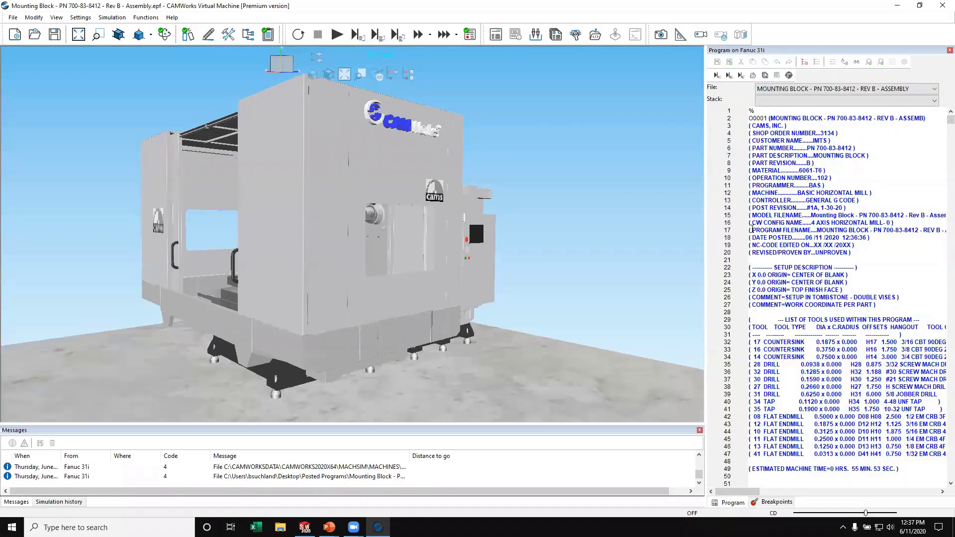
- Run the posted program in CAMWorks Virtual Machine and watch the center drilling operations on the tombstone
mouse_move(941, 124)
mouse_down()
mouse_move(941, 459)
mouse_move(939, 115)
mouse_up()
middle_drag(210, 201, 270, 193)
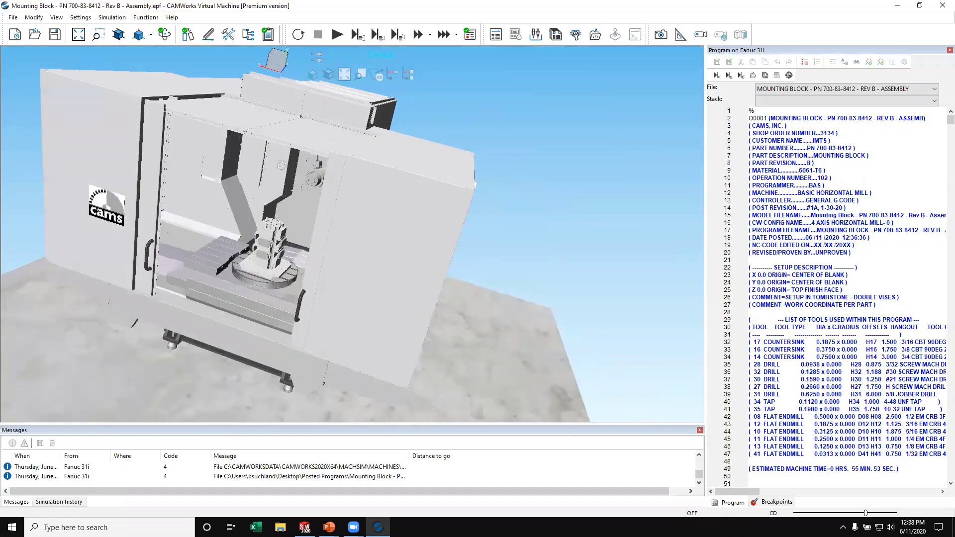
click(338, 35)
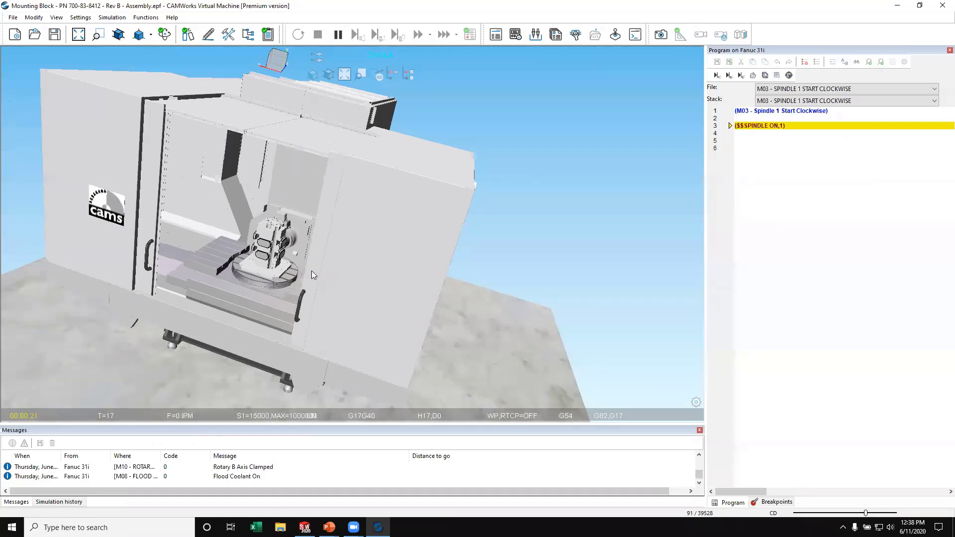
scroll(265, 246, up, 3)
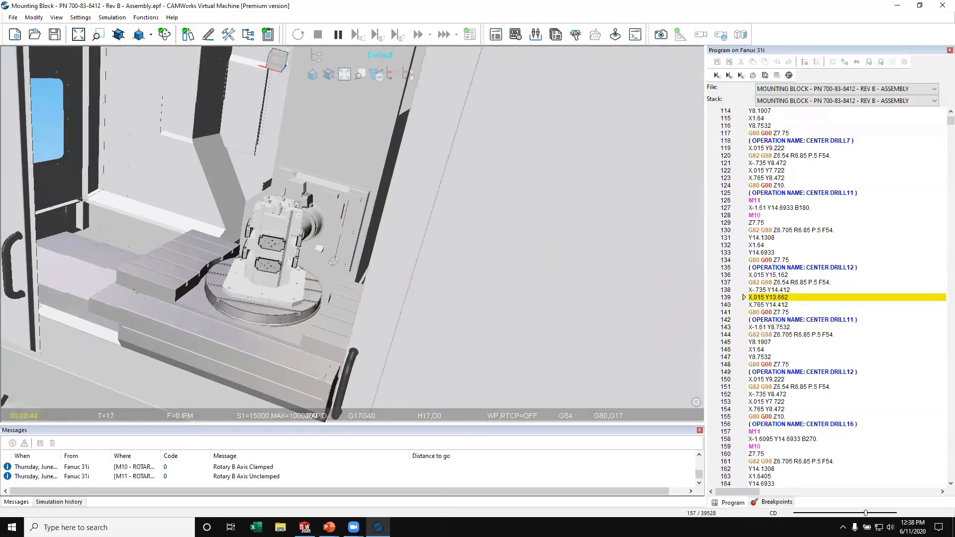
scroll(333, 261, down, 3)
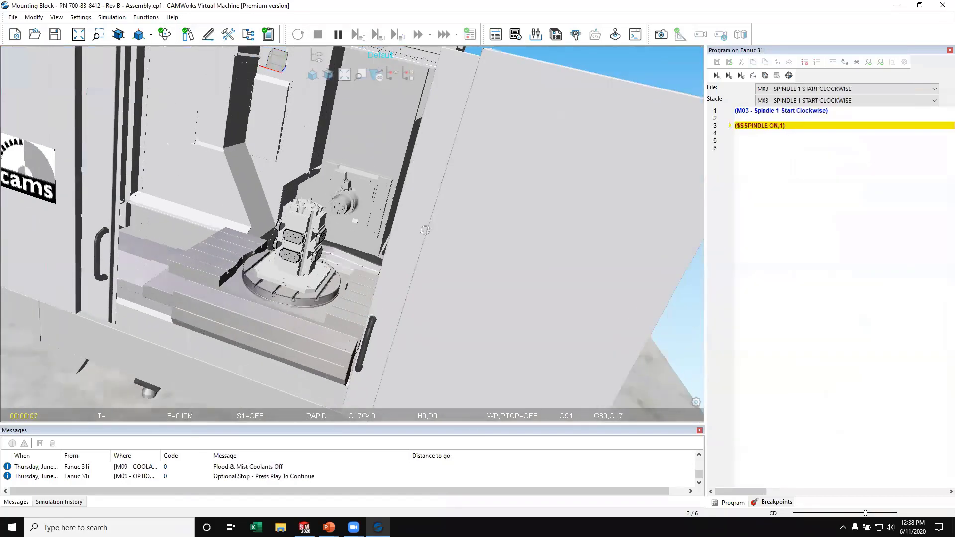
scroll(425, 230, down, 4)
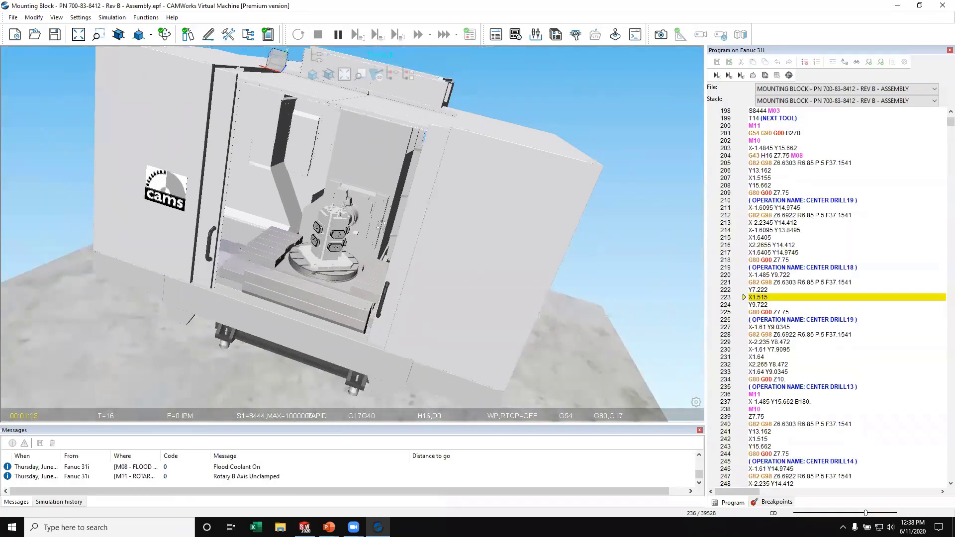
- Hide the machine enclosure in the simulation view and inspect the tool cutting the blocks up close
click(384, 56)
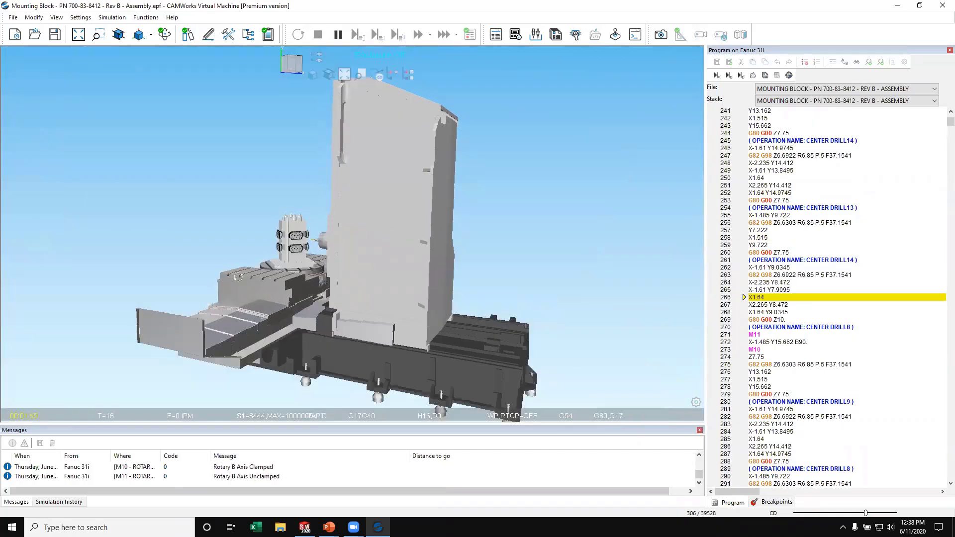
scroll(296, 280, up, 3)
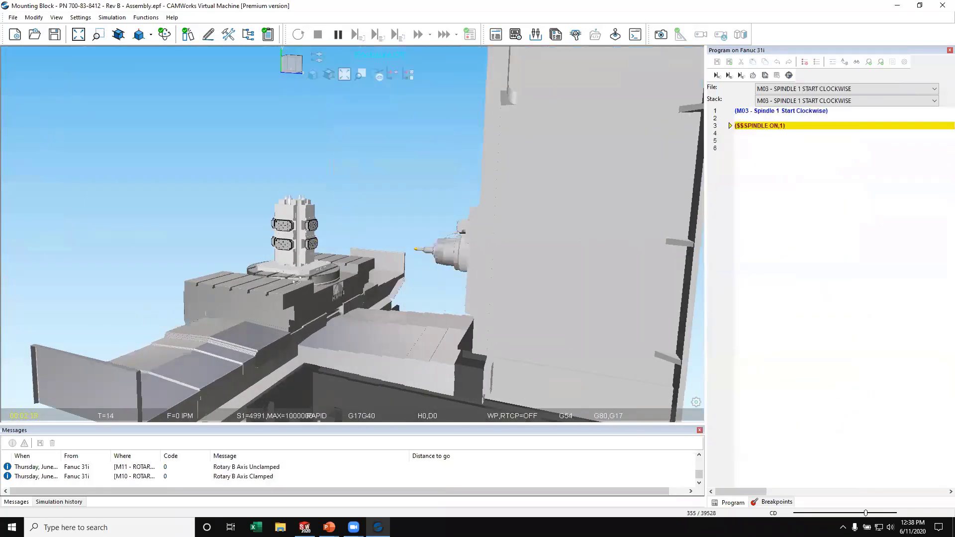
scroll(304, 235, up, 2)
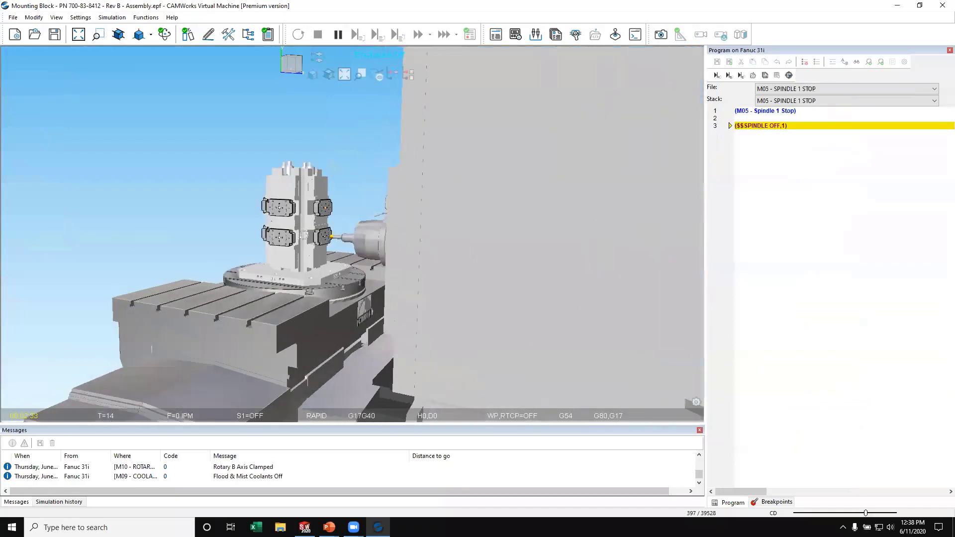
scroll(304, 235, up, 2)
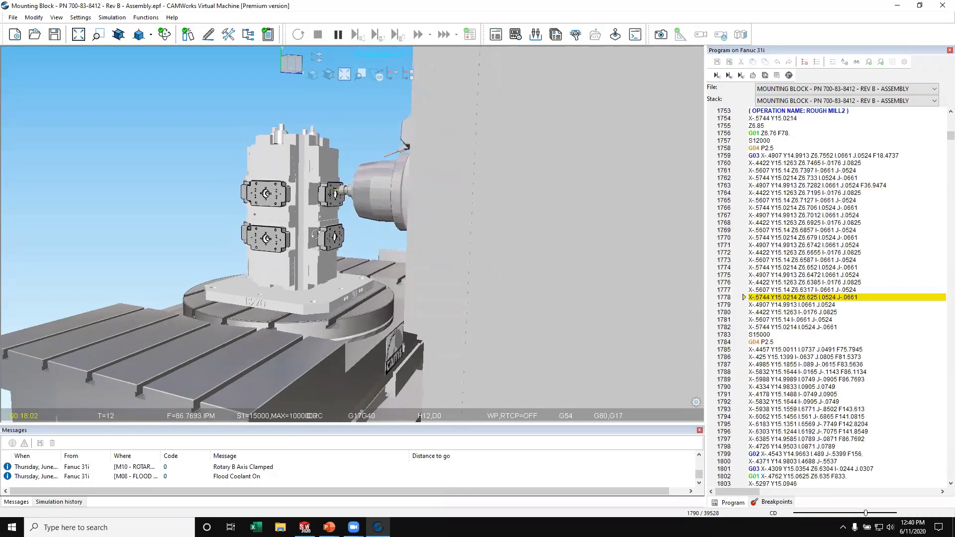
drag(166, 165, 314, 219)
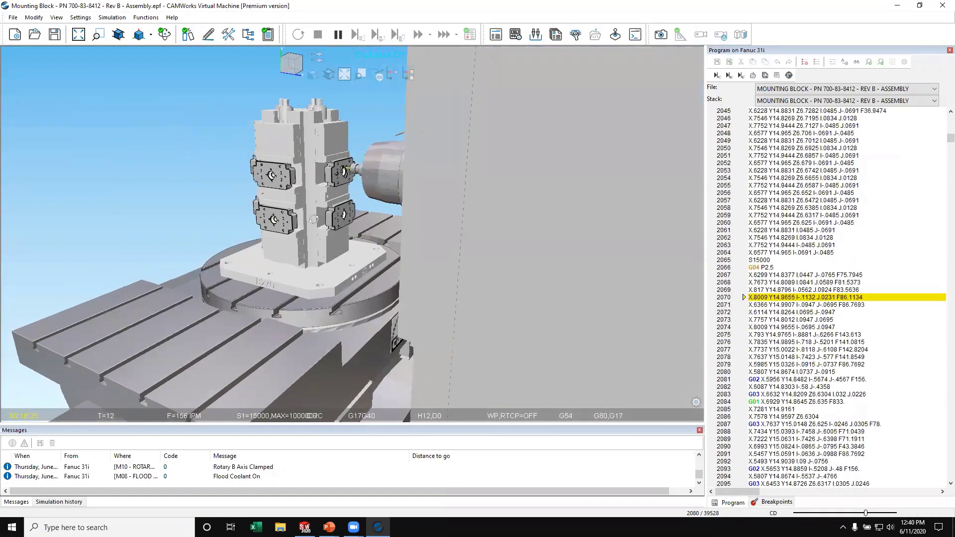
scroll(346, 173, up, 7)
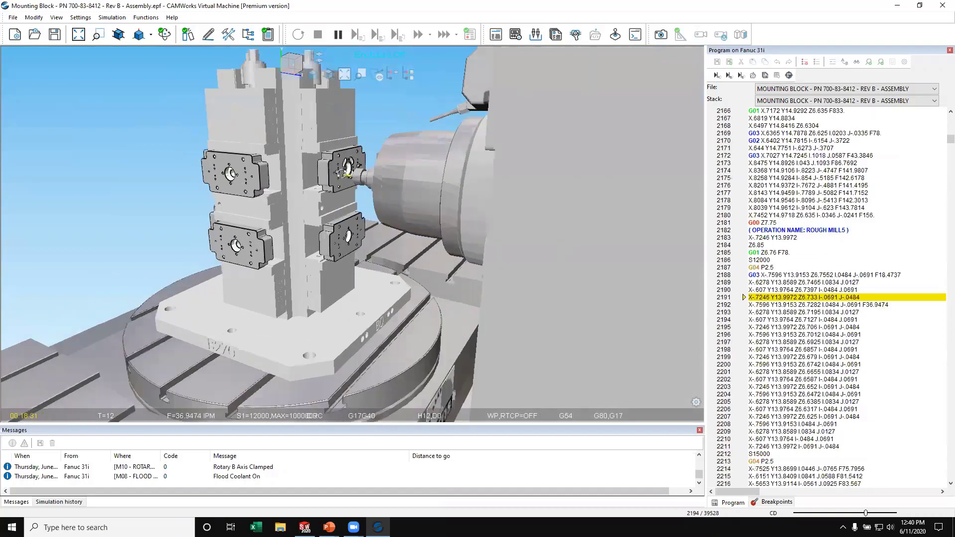
scroll(344, 172, up, 5)
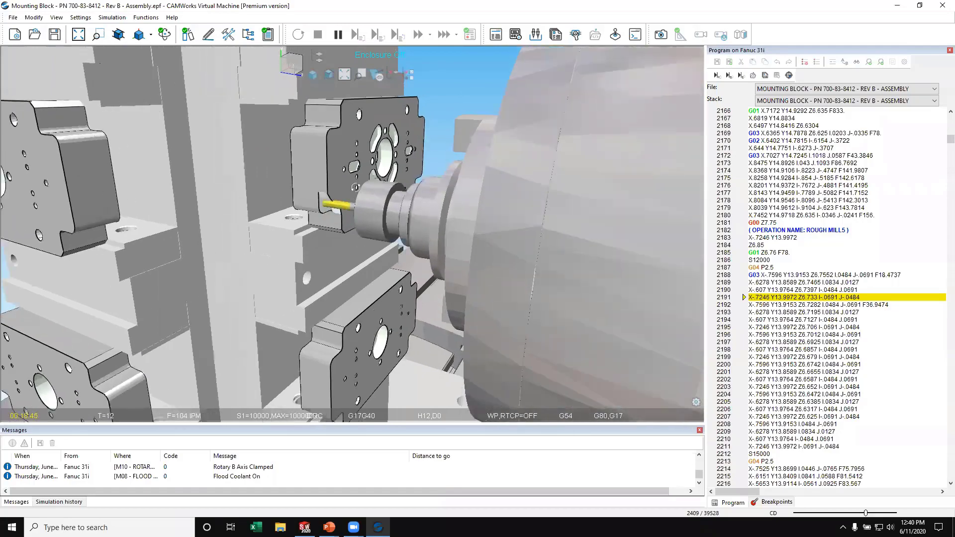
- Watch the rough milling simulation with the whole tombstone and rotary table in view, and pause the run
scroll(398, 185, down, 10)
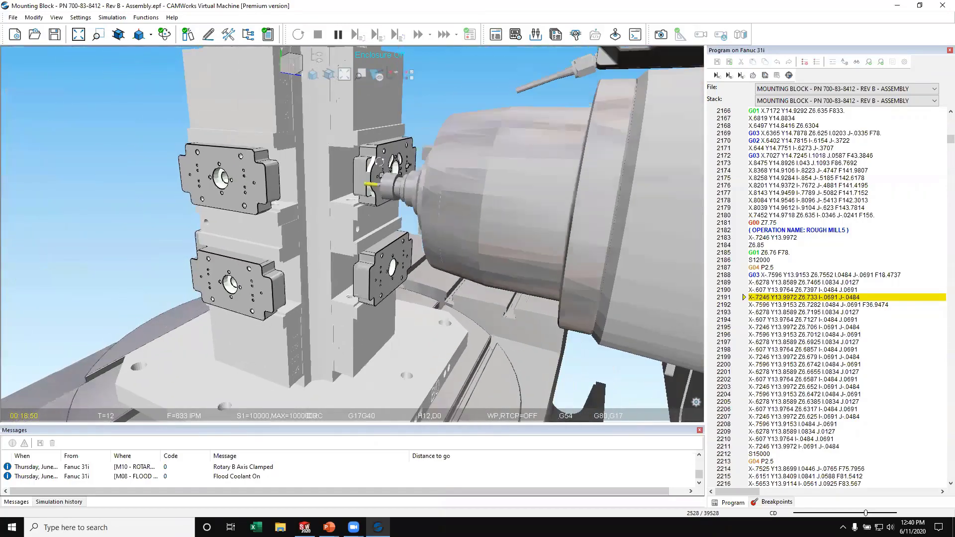
scroll(482, 253, down, 6)
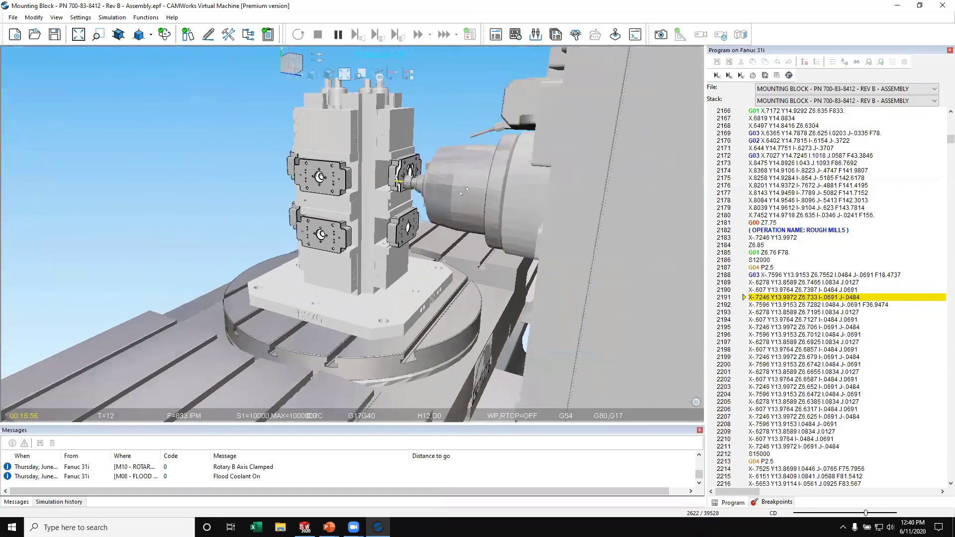
scroll(482, 253, down, 2)
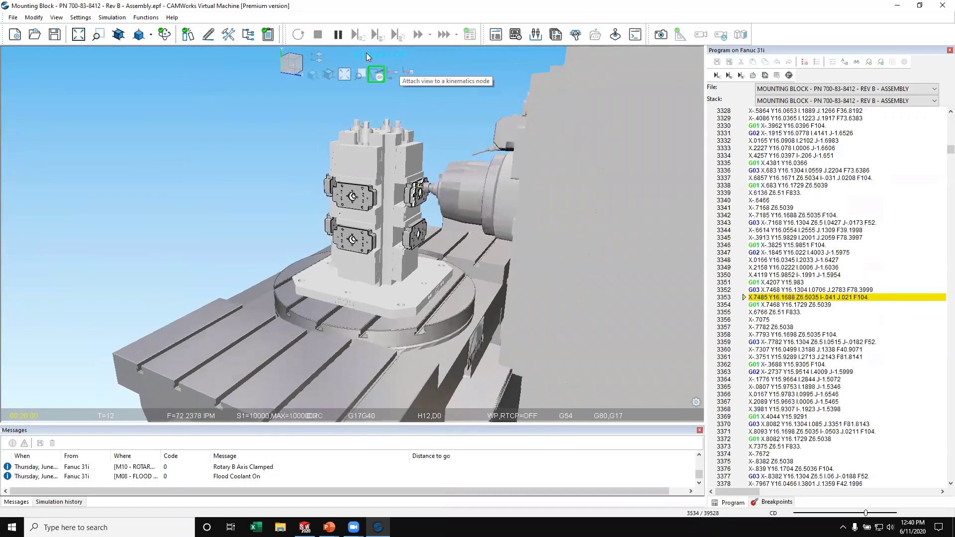
click(338, 34)
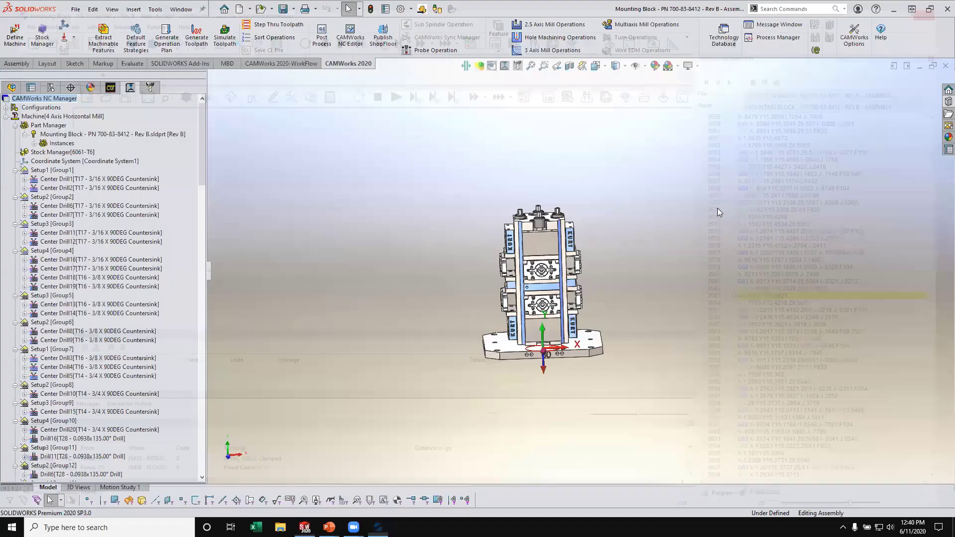
- Close the virtual machine simulation and close the Mounting Block assembly without saving its changes
click(942, 6)
click(944, 67)
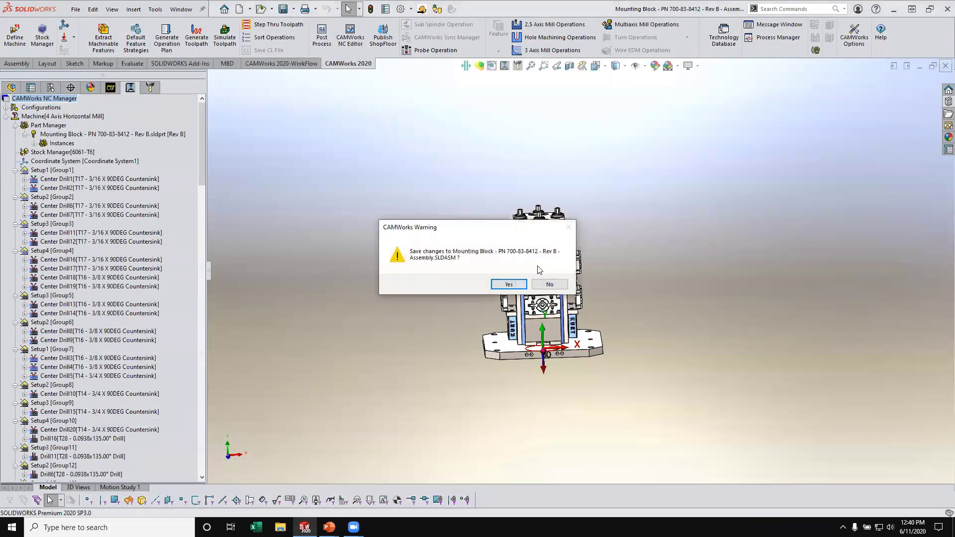
click(550, 285)
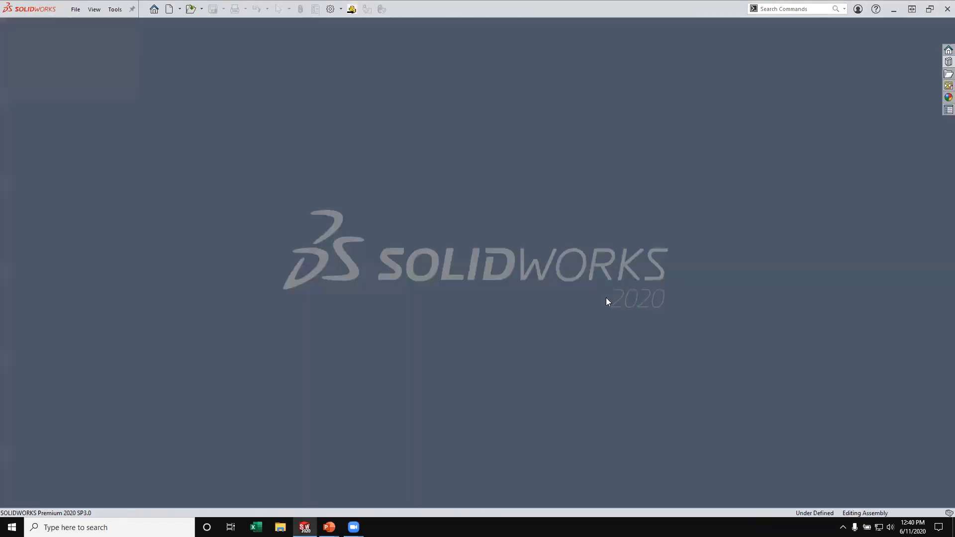
- Open Grater Plate - PN 700-41-1731 - Rev C - Assembly from the 5 Axis Mill - Grater Plate folder of the Design Library
click(81, 6)
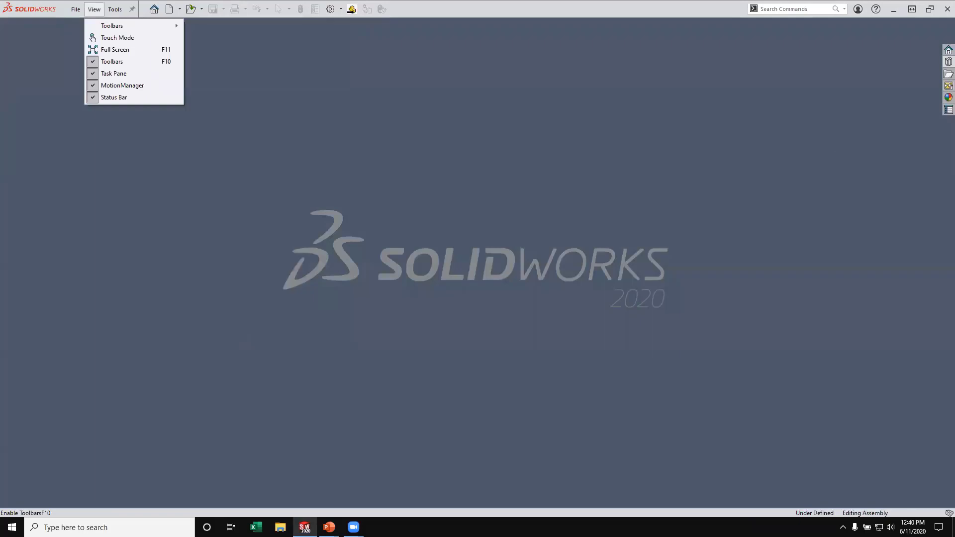
click(947, 62)
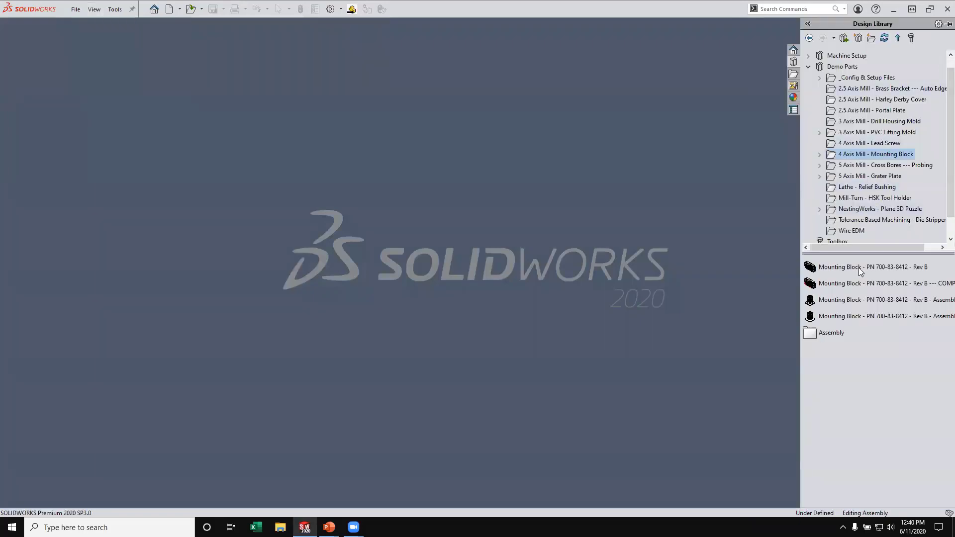
click(889, 177)
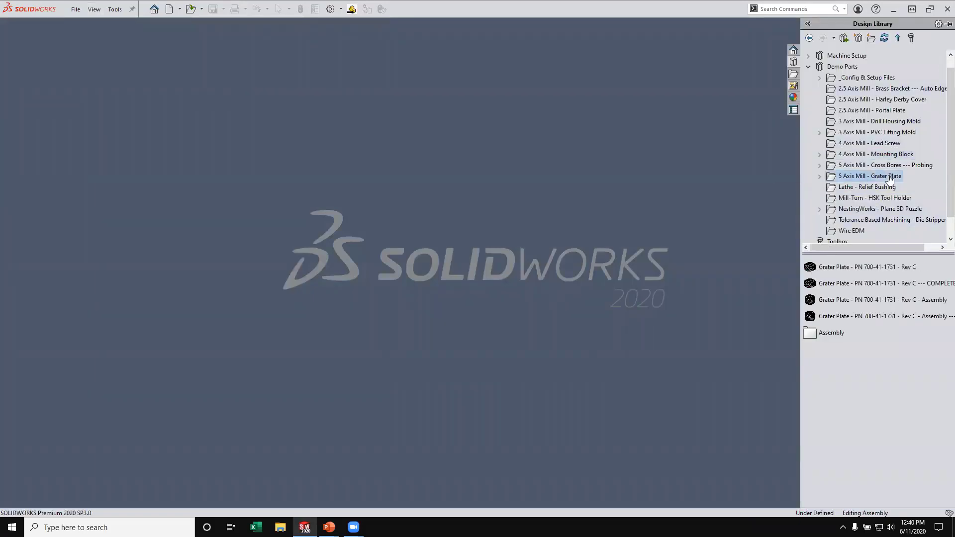
click(922, 300)
double_click(922, 299)
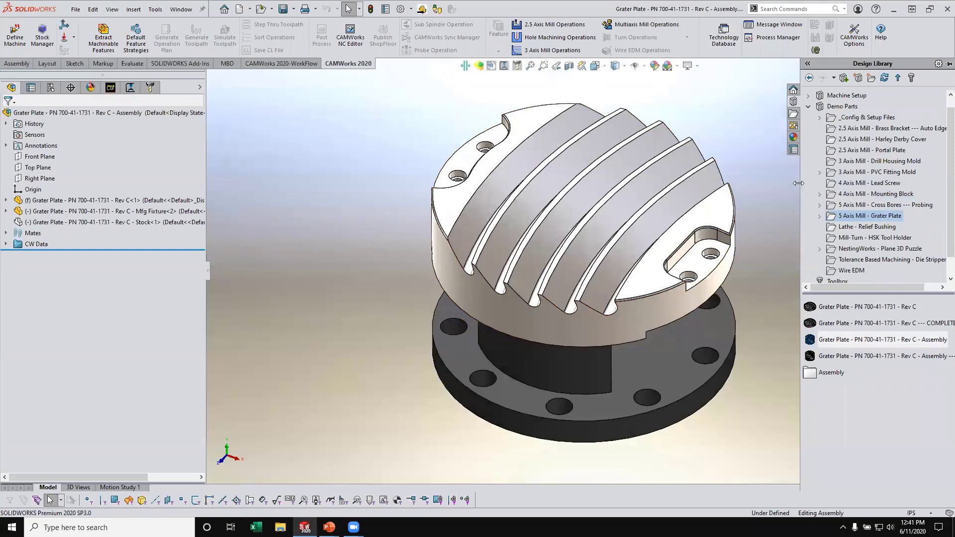
- Examine the assembly's part, manufacturing fixture and stock components, viewing the grater plate's angled grooves and the fixture from above and below
click(111, 87)
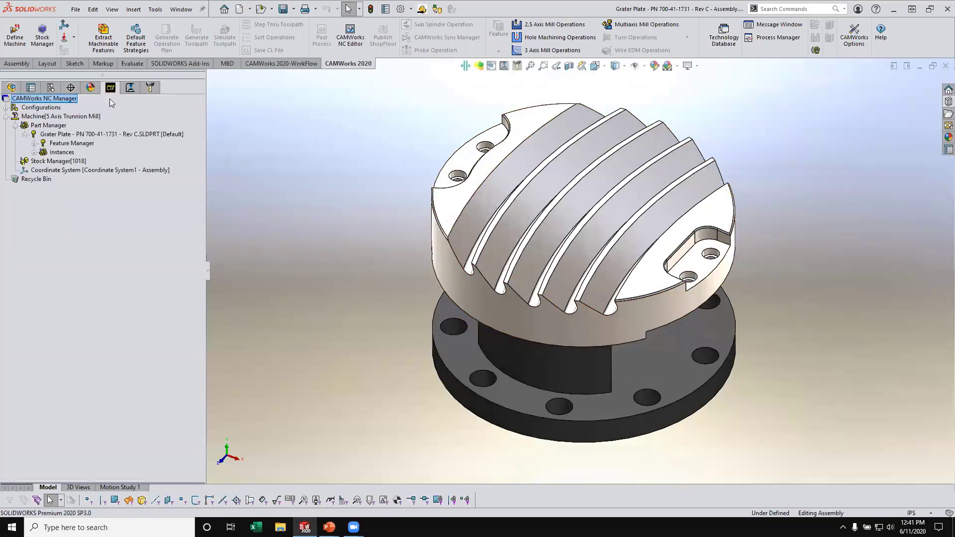
click(12, 87)
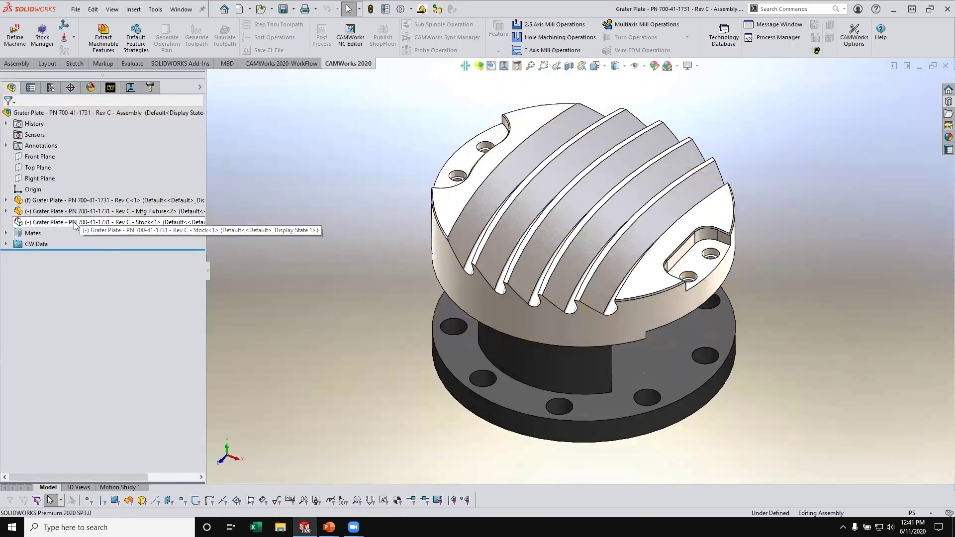
middle_drag(580, 390, 589, 322)
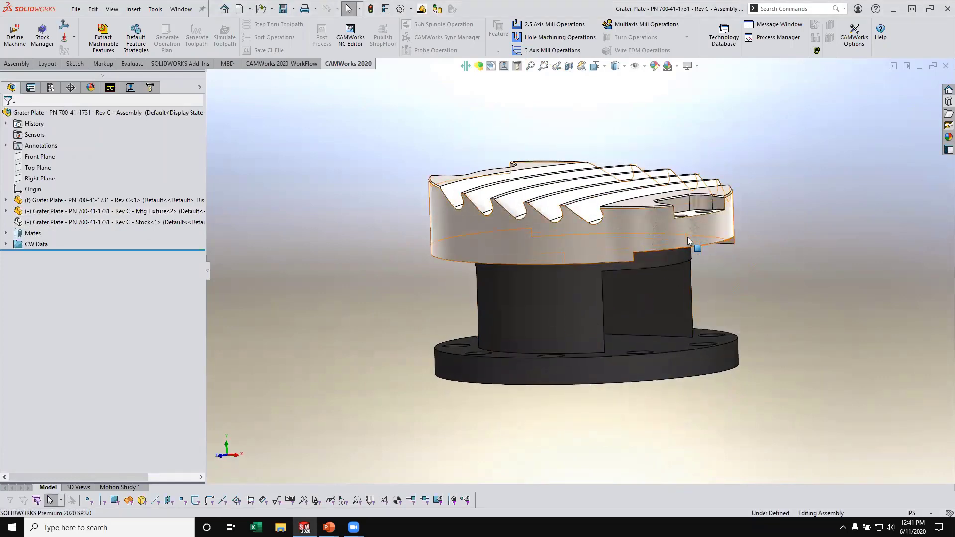
middle_drag(694, 242, 599, 159)
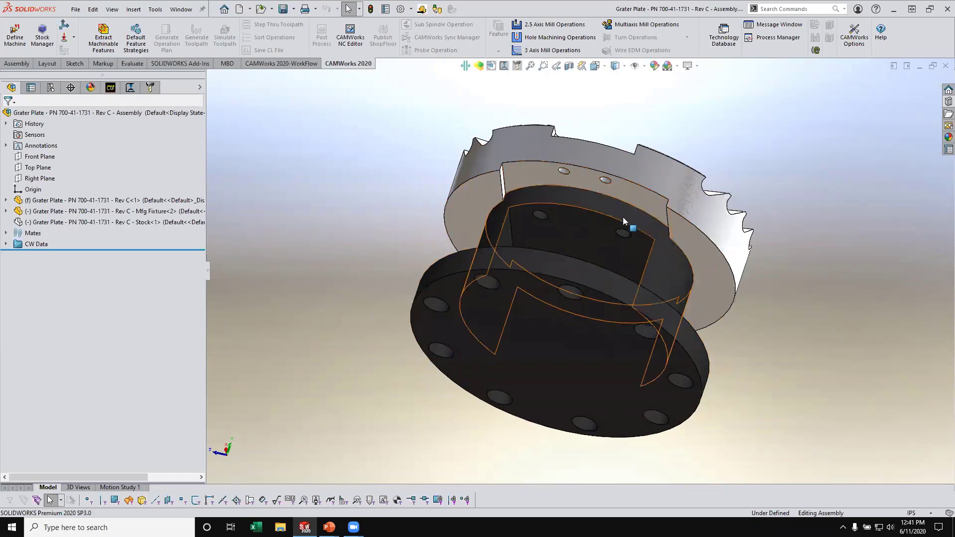
middle_drag(617, 210, 687, 330)
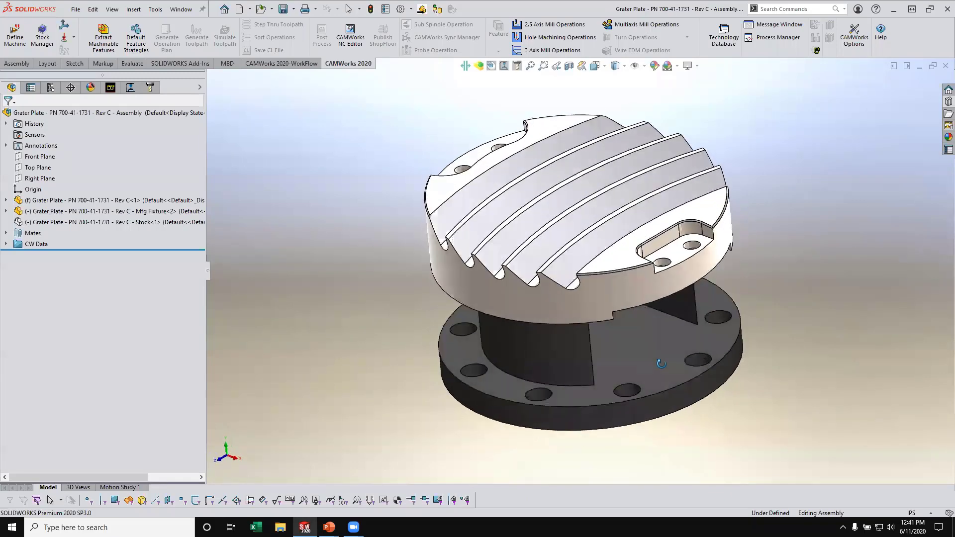
middle_drag(530, 185, 477, 249)
middle_drag(499, 152, 569, 200)
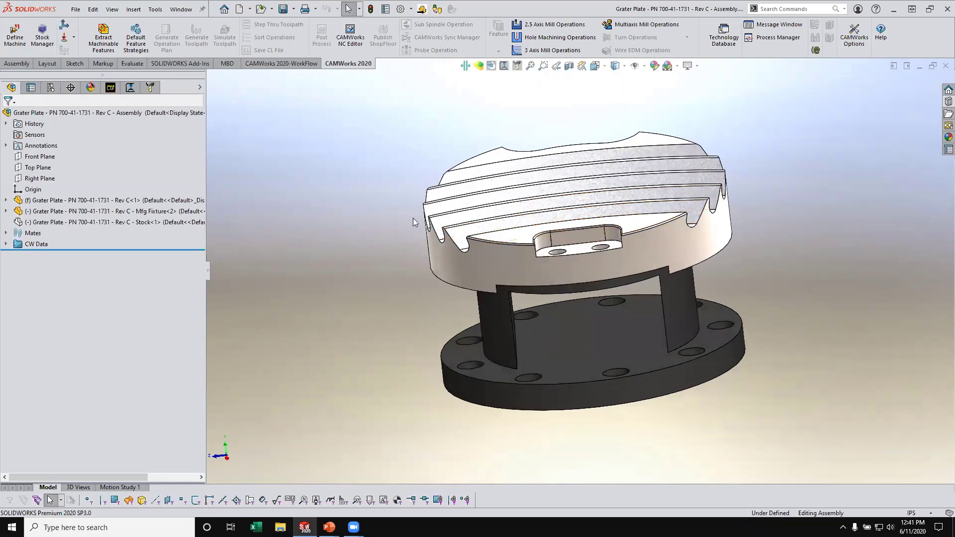
middle_drag(413, 222, 647, 248)
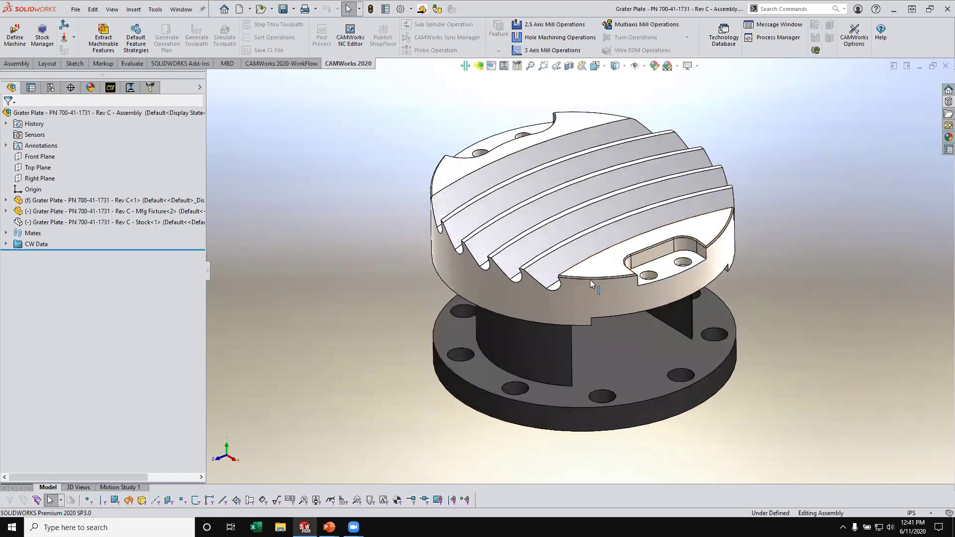
mouse_move(548, 228)
middle_down()
mouse_move(571, 284)
mouse_move(586, 277)
mouse_move(539, 194)
mouse_move(524, 188)
mouse_move(520, 220)
mouse_move(535, 230)
middle_up()
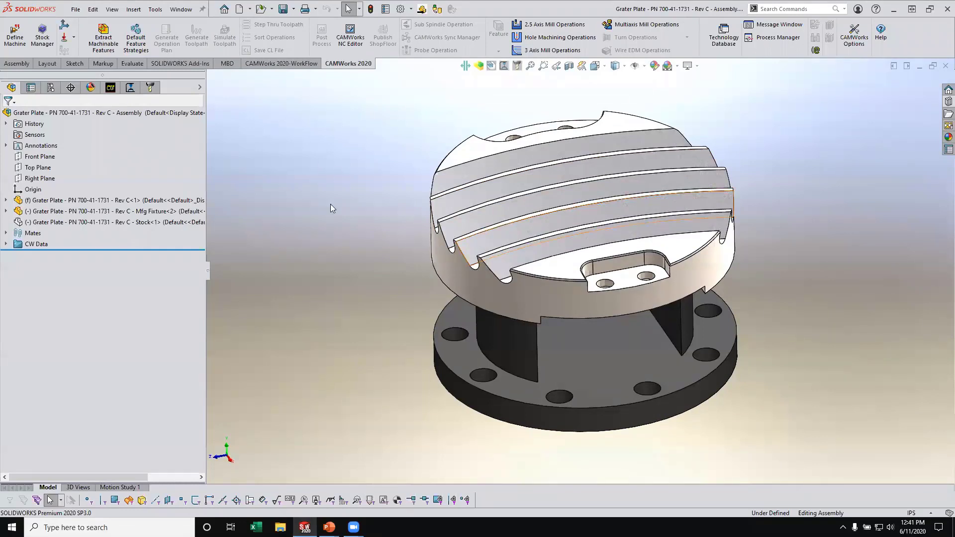
- Open the 5 Axis Trunnion Mill definition and review its simulation machine, tool crib, post processor and indexing limits
click(111, 89)
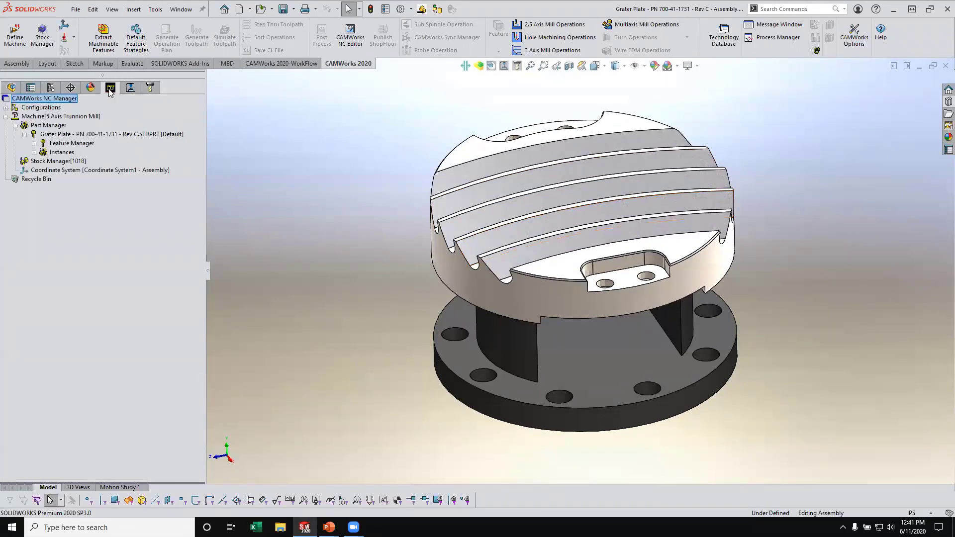
right_click(72, 117)
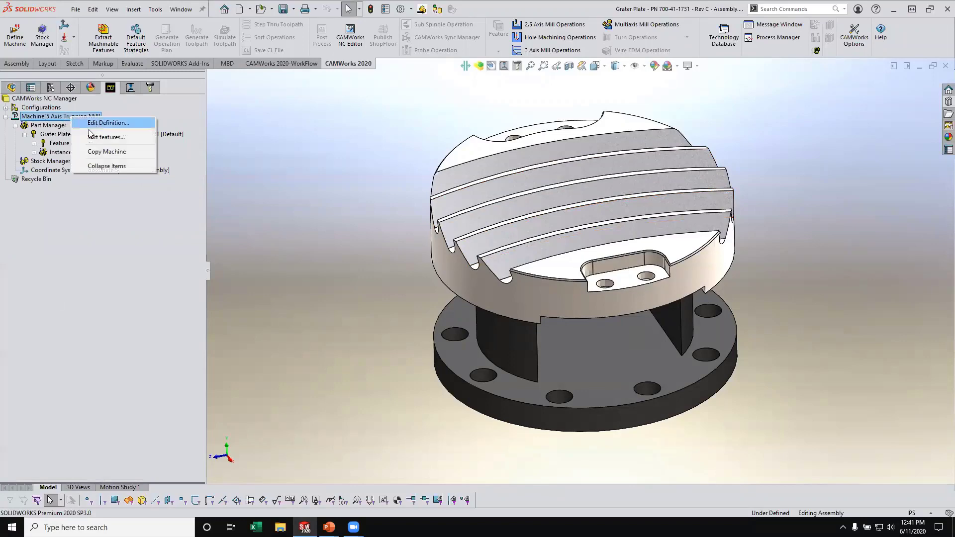
click(107, 123)
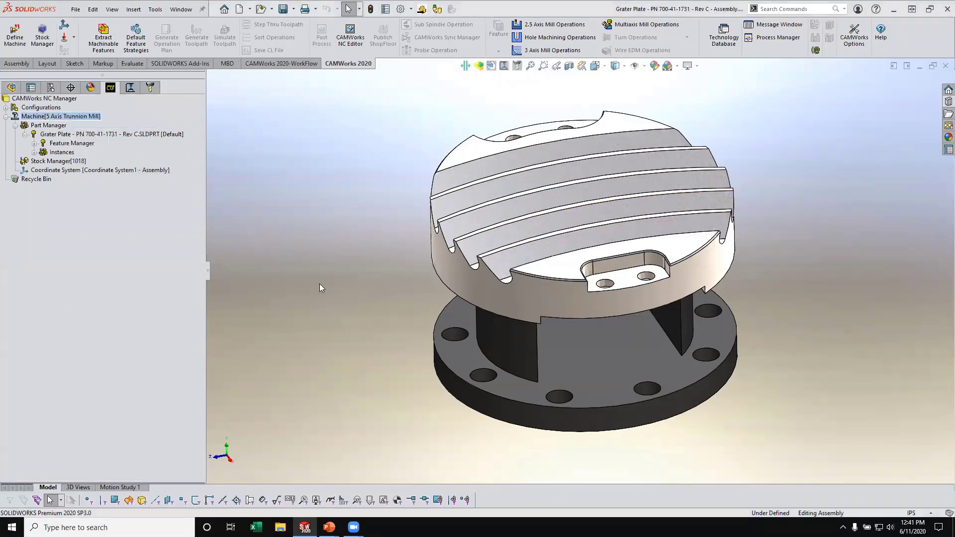
click(50, 84)
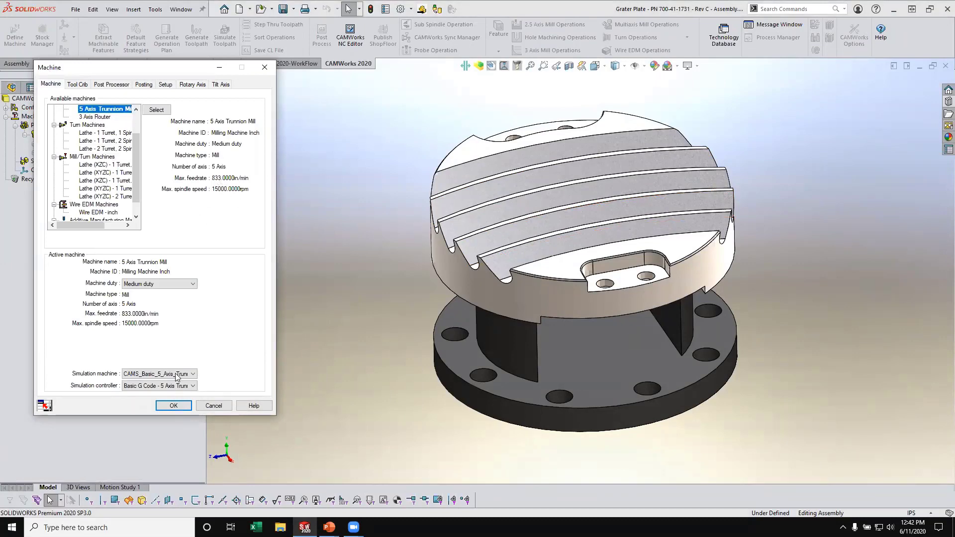
click(80, 85)
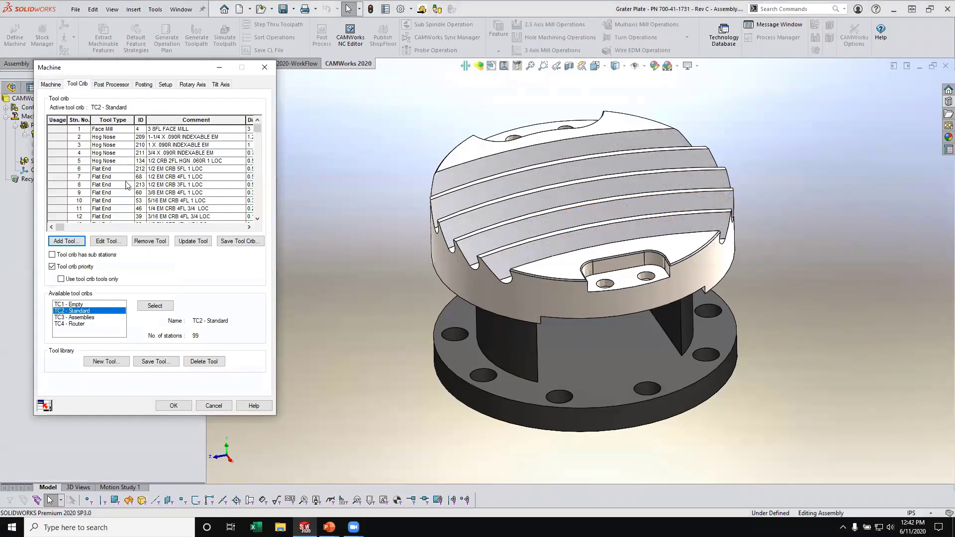
click(111, 84)
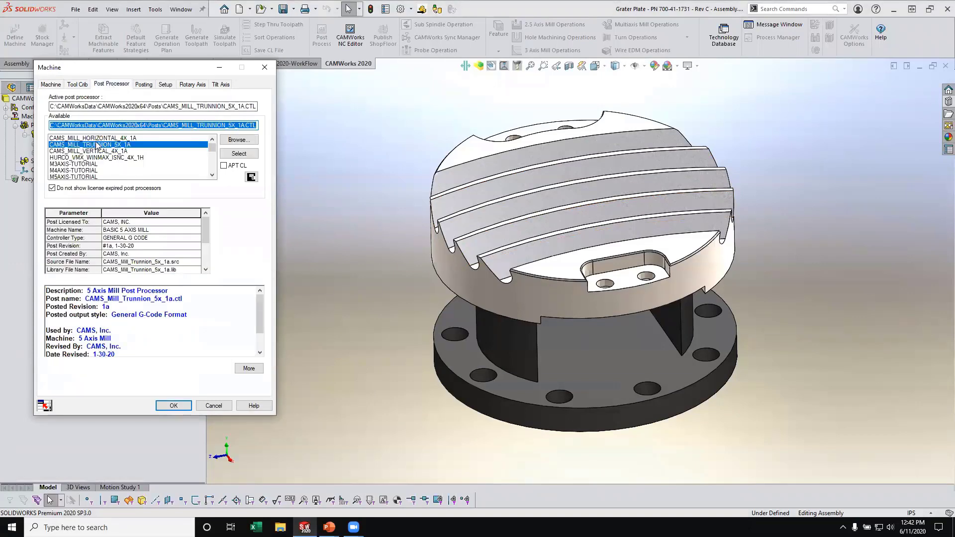
click(167, 85)
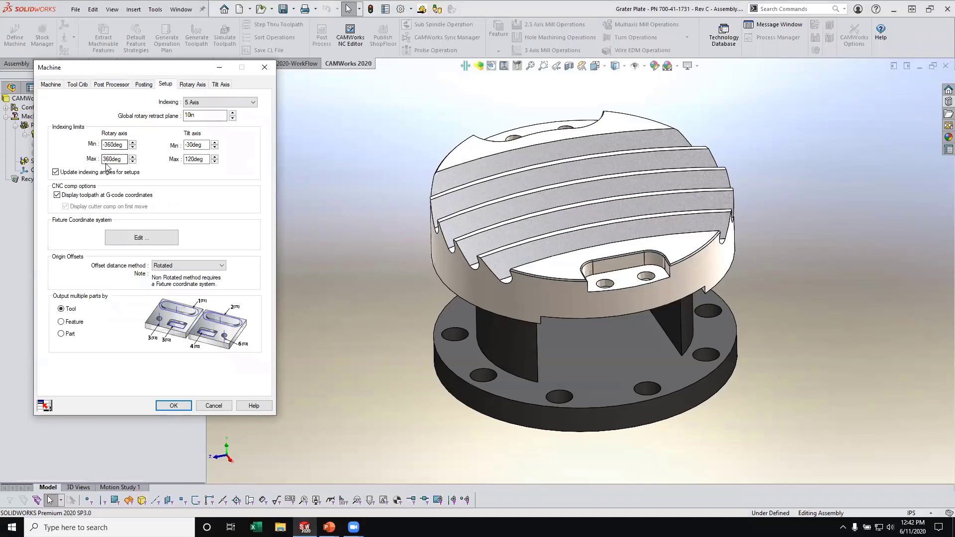
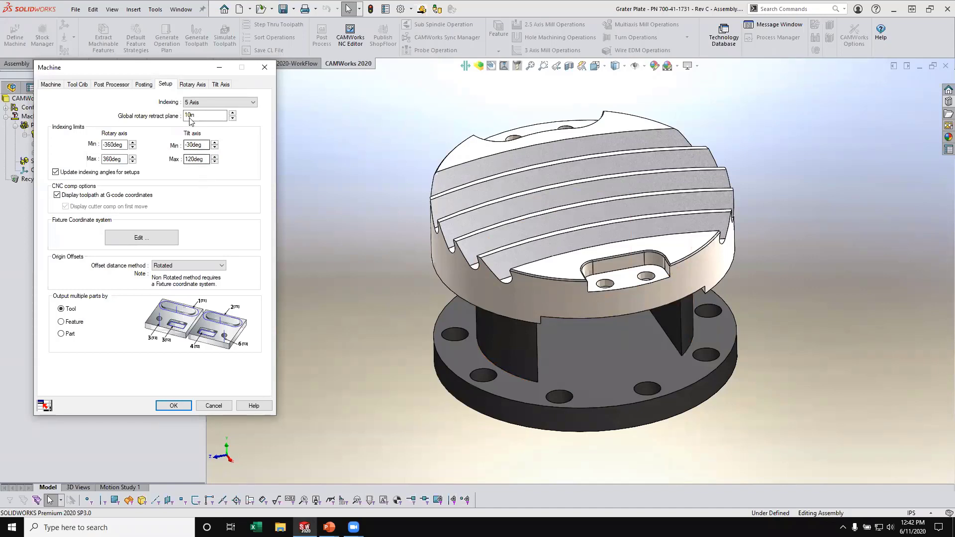
- Review the machine's rotary axis and tilt axis definitions and close the machine settings
click(193, 85)
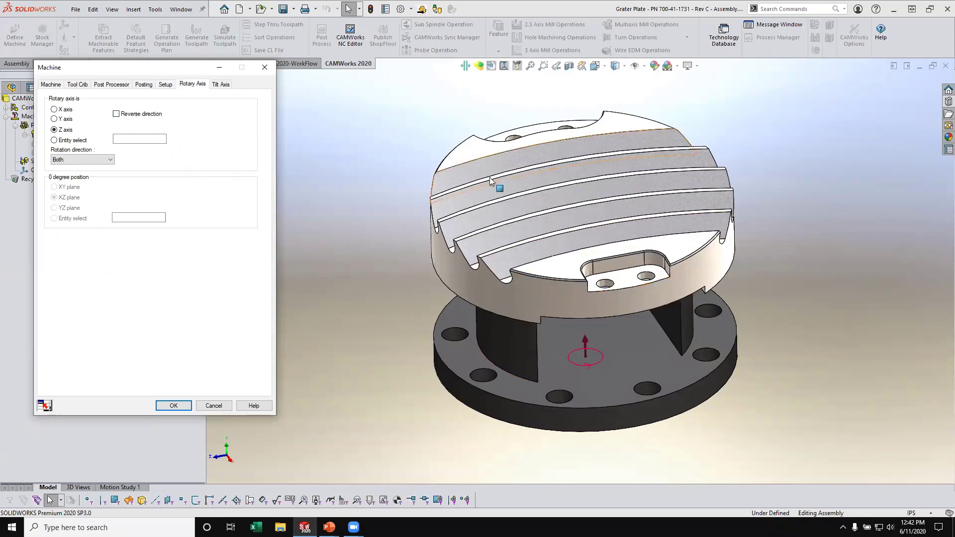
click(214, 84)
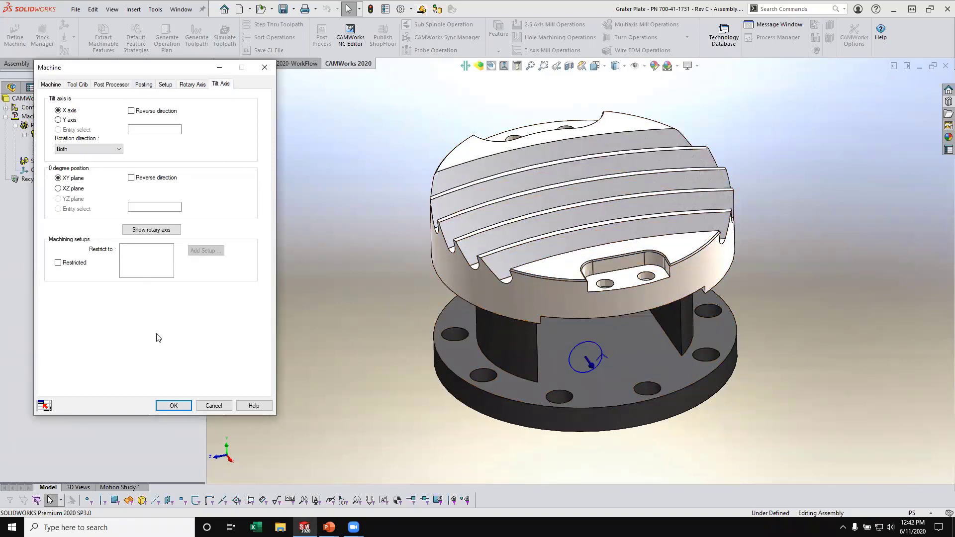
click(174, 406)
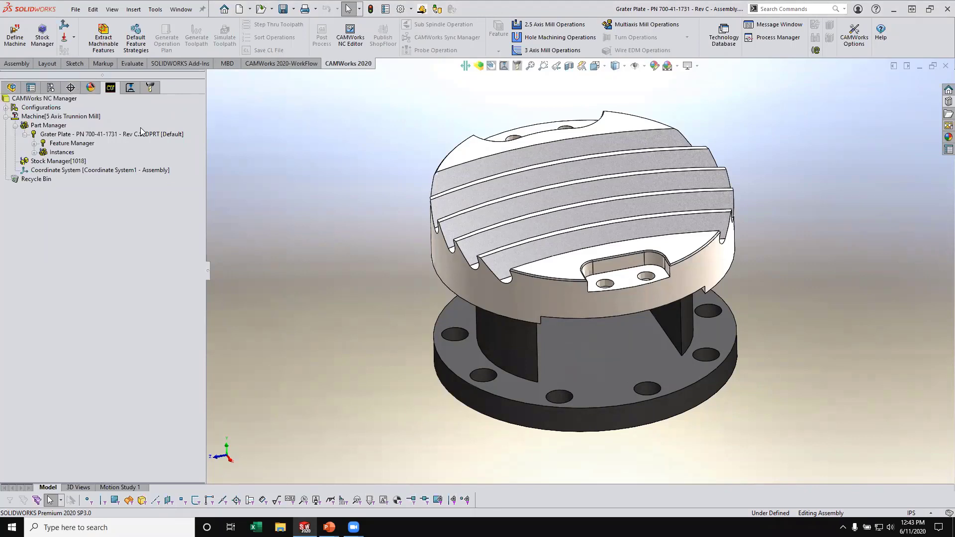
- Review the grater plate instance in the list of managed parts and close the list
right_click(53, 127)
click(77, 135)
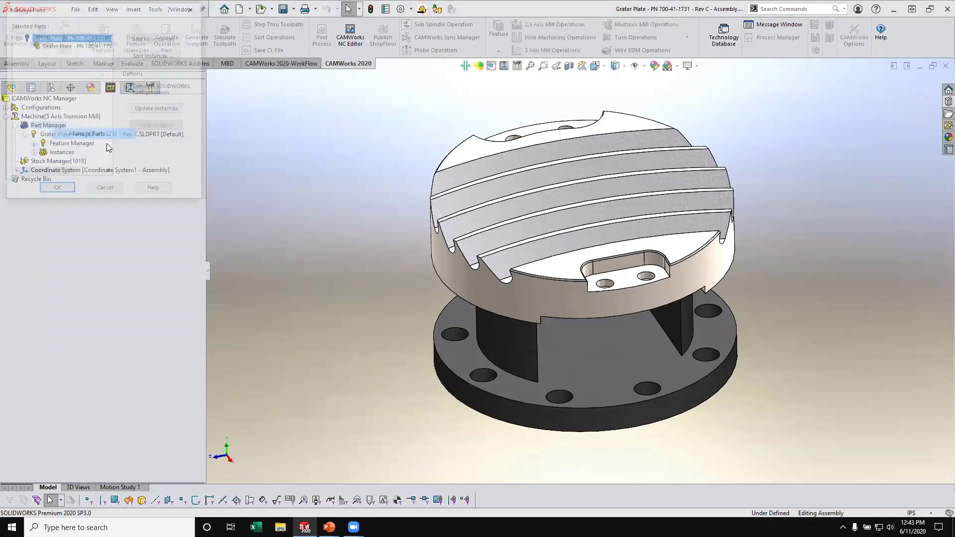
middle_drag(383, 259, 411, 261)
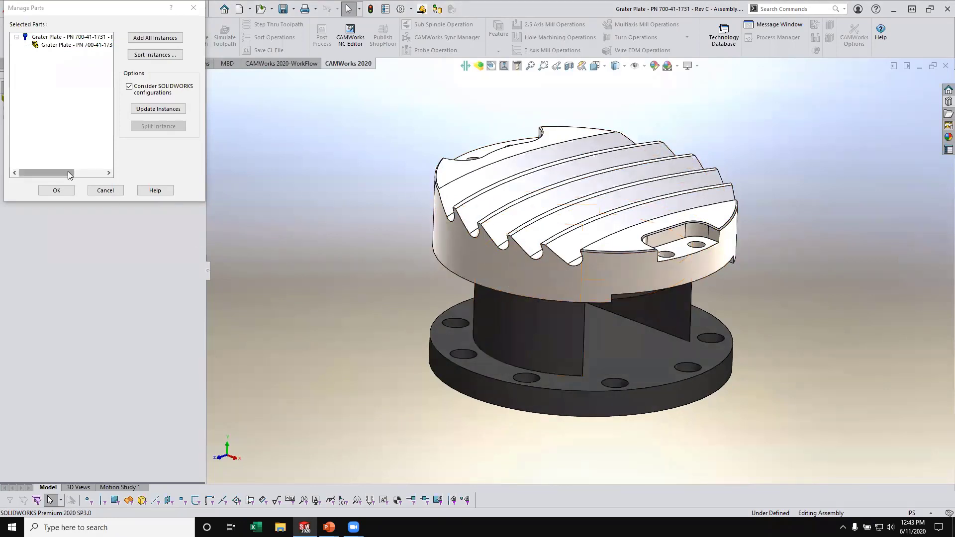
click(56, 191)
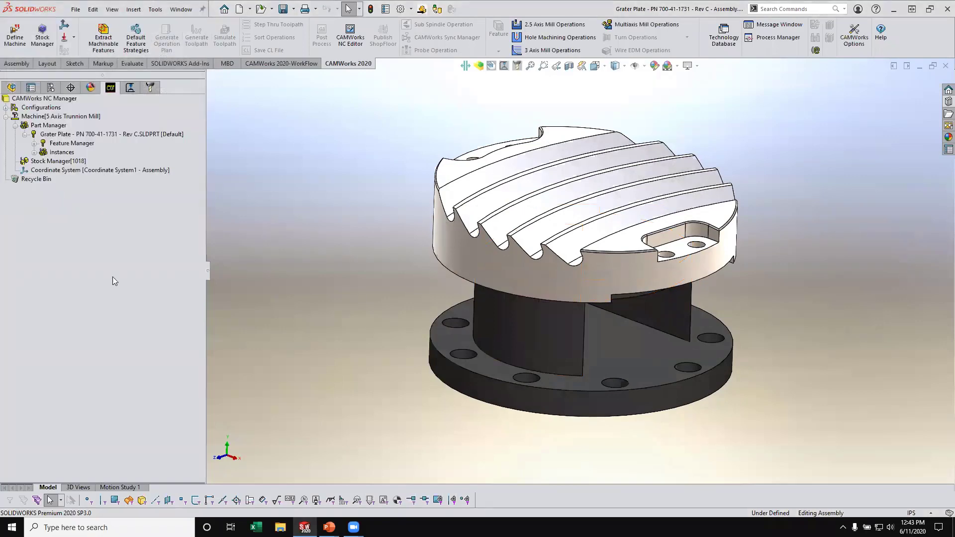
- Inspect the SOLIDWORKS part used as stock from above and below in the Stock Manager and accept it
right_click(55, 161)
click(70, 168)
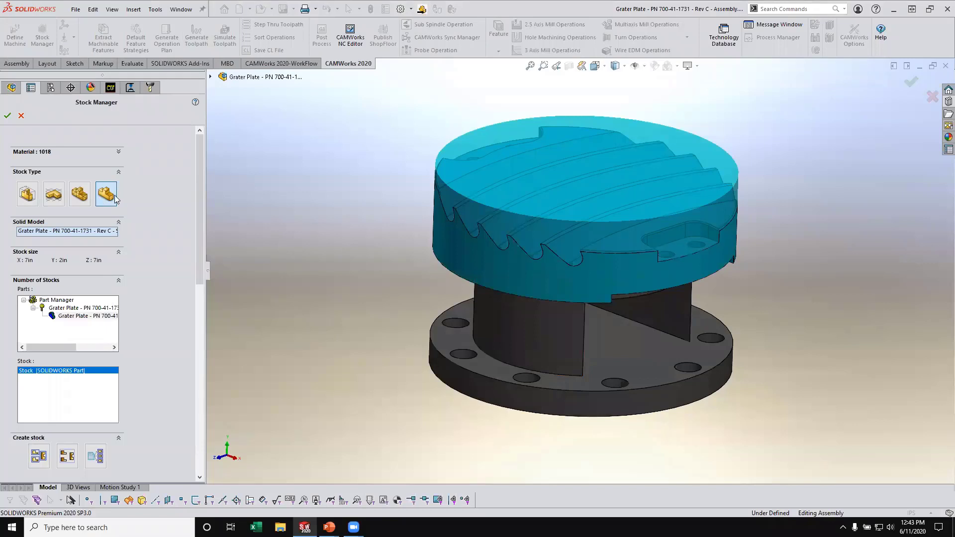
middle_drag(567, 271, 677, 199)
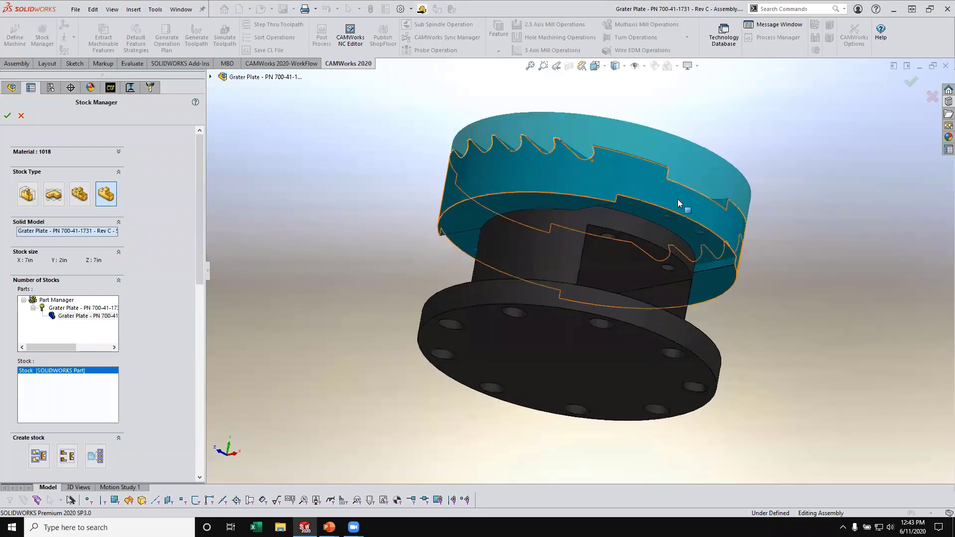
middle_drag(683, 235, 533, 330)
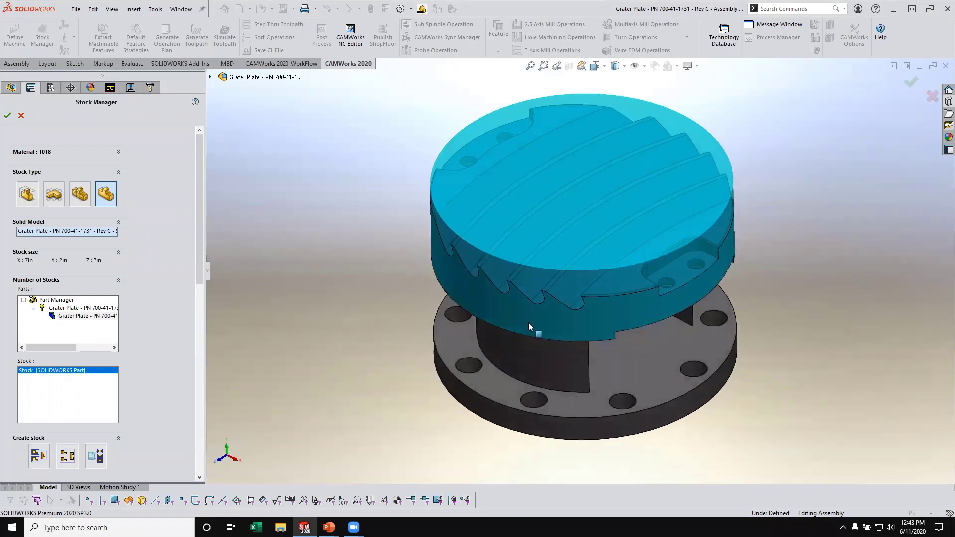
click(7, 116)
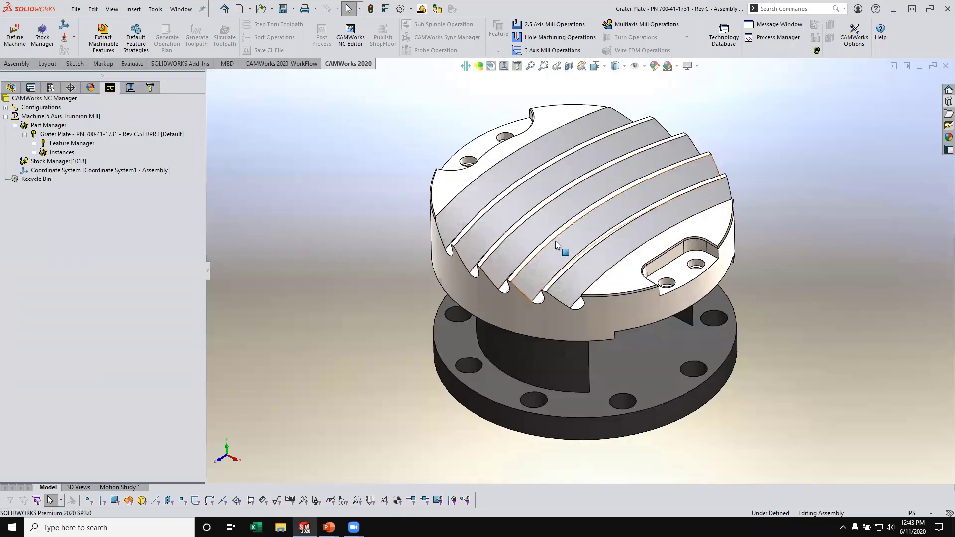
- Insert a mill part setup whose axis is defined by the grater plate's slanted top face beside the grooves
click(34, 144)
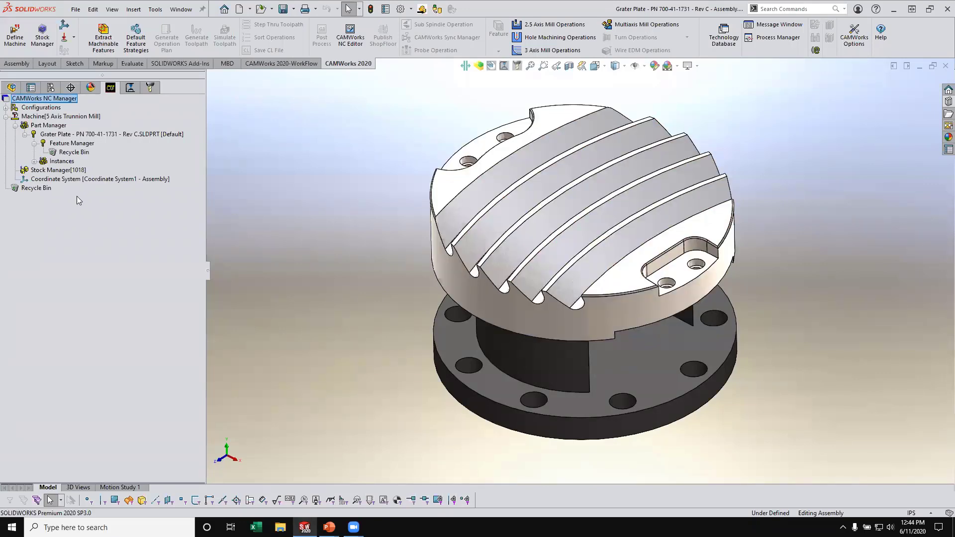
right_click(72, 144)
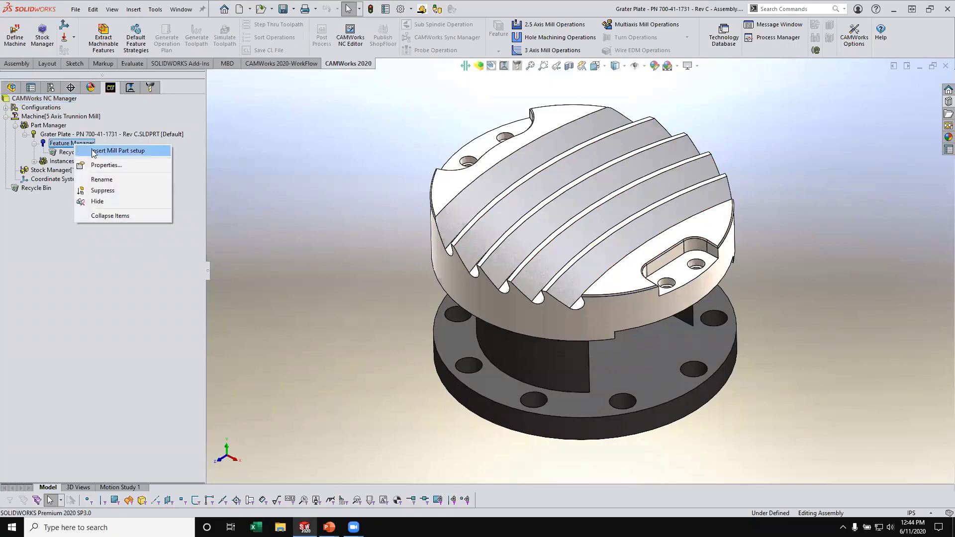
click(144, 150)
drag(440, 151, 272, 132)
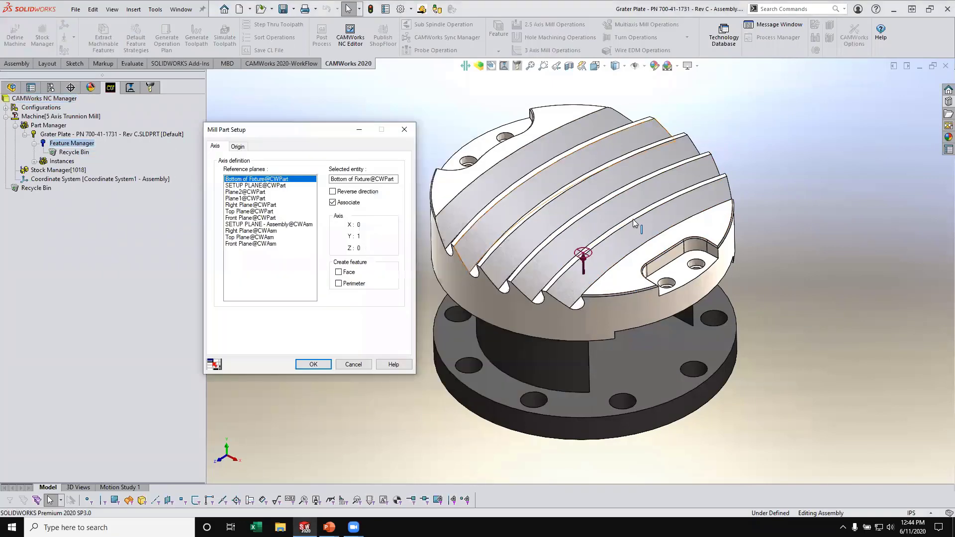
middle_drag(633, 219, 696, 189)
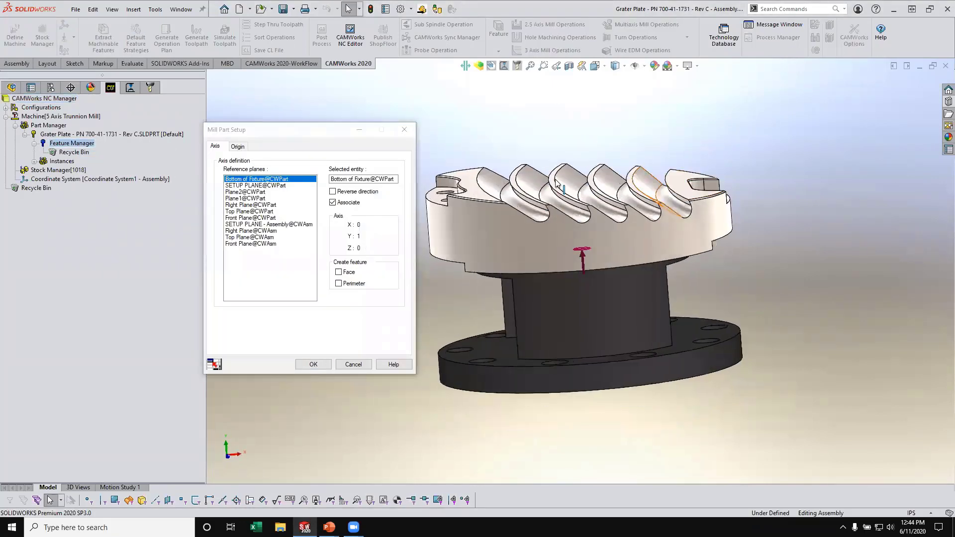
click(468, 175)
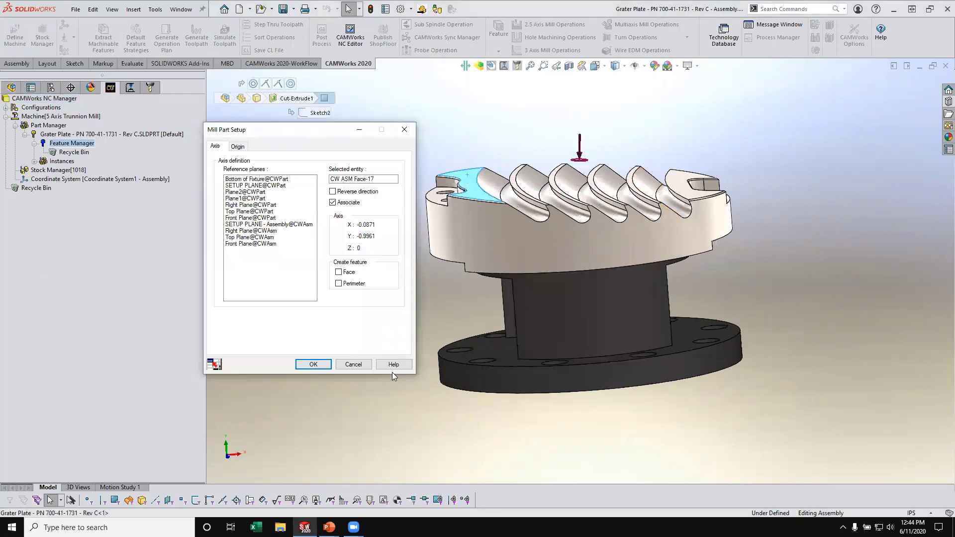
middle_drag(622, 192, 615, 173)
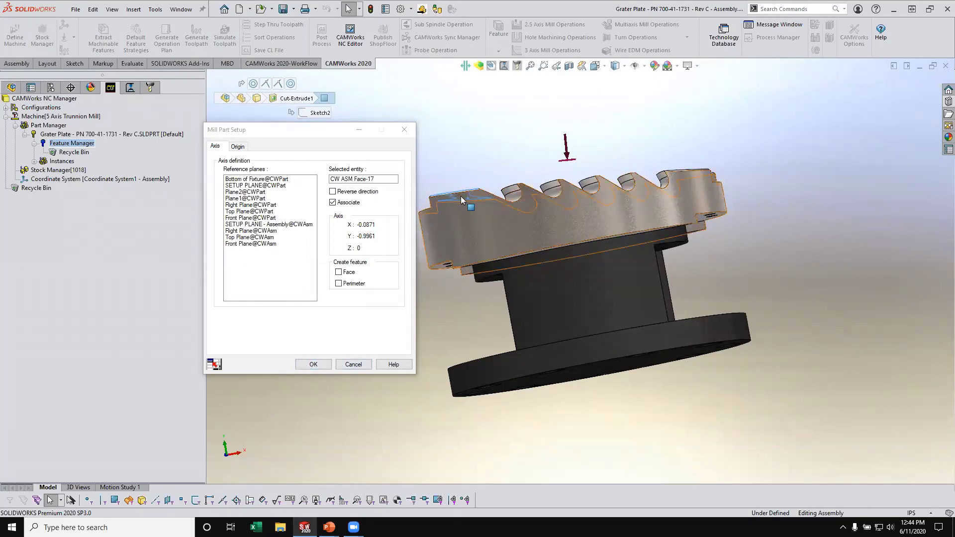
click(306, 367)
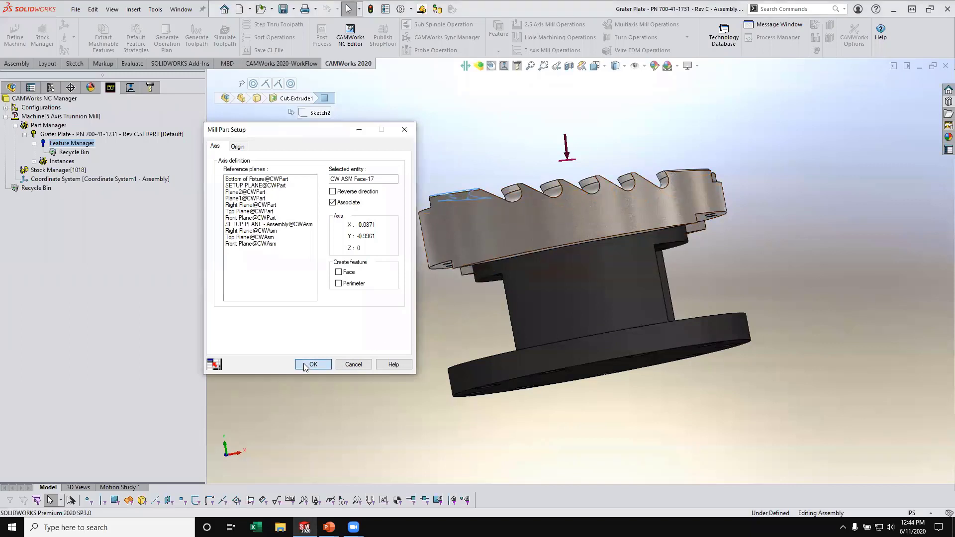
click(310, 364)
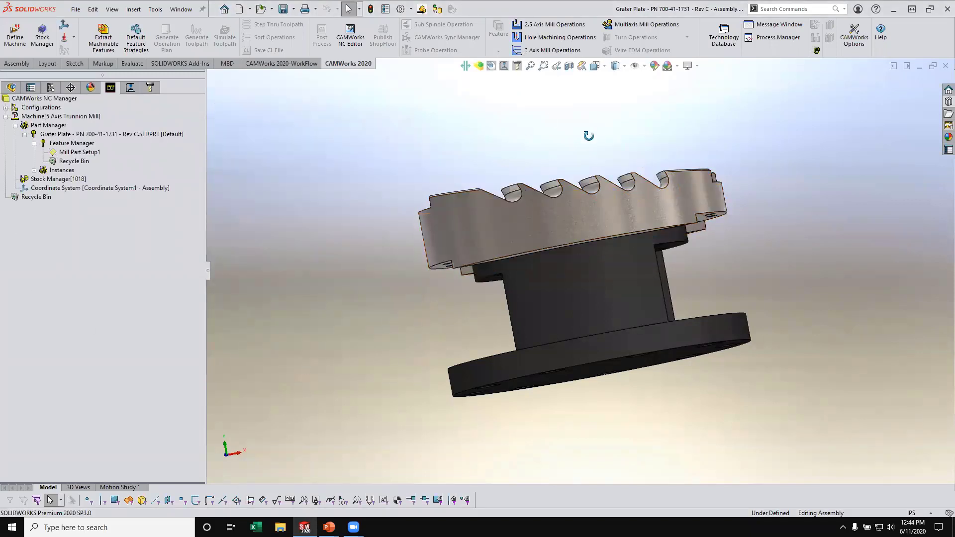
- Add a 2.5 axis Face Feature on the slanted top face in Mill Part Setup1, with Finish strategy and Upto Stock end condition
middle_drag(586, 135, 580, 213)
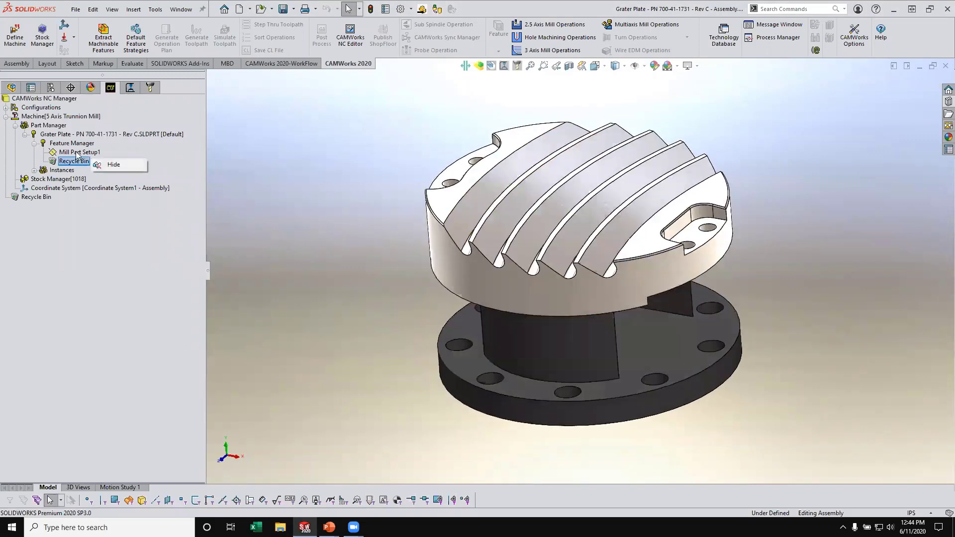
right_click(79, 152)
click(132, 230)
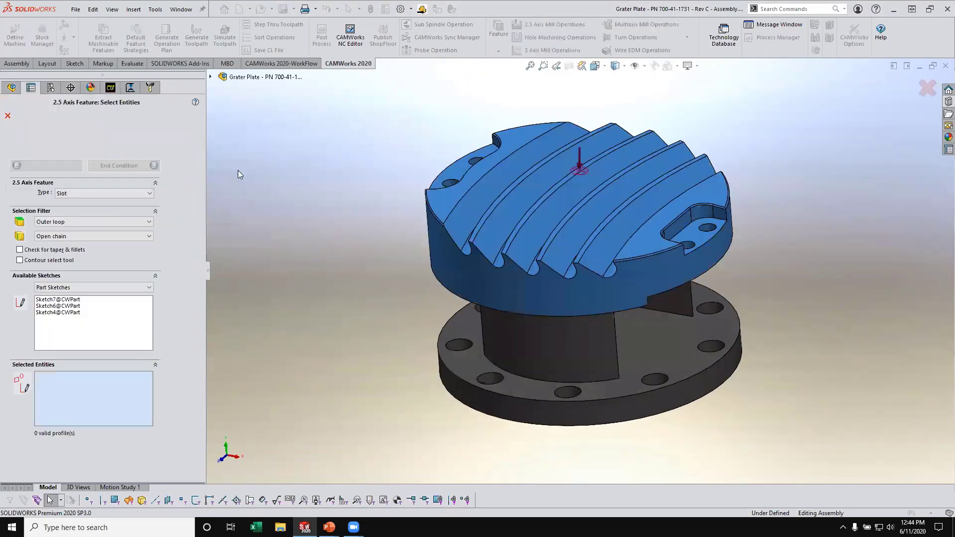
click(89, 193)
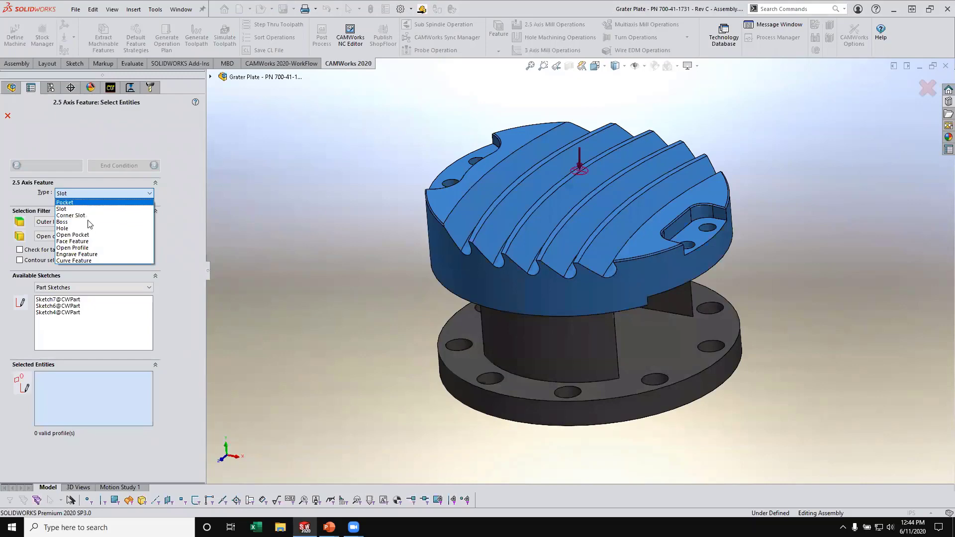
click(87, 241)
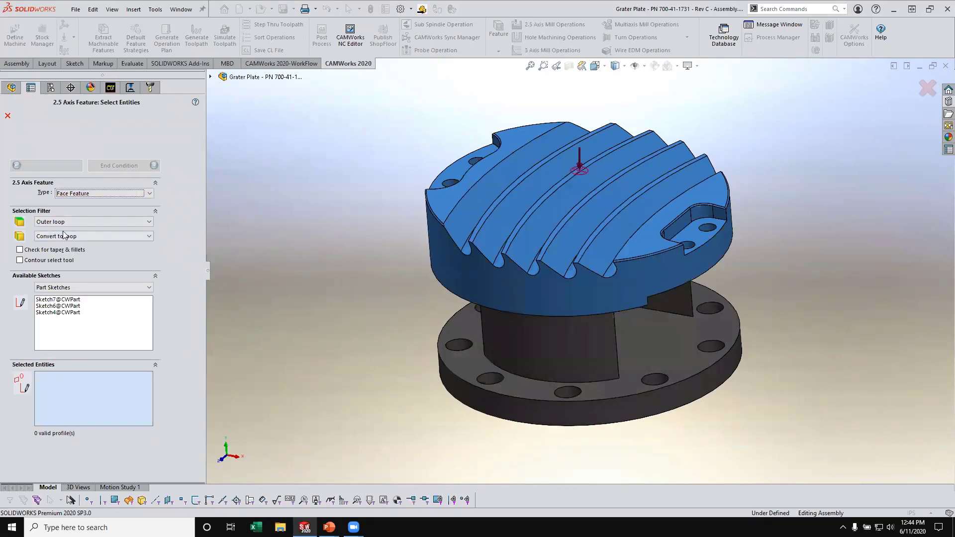
click(446, 206)
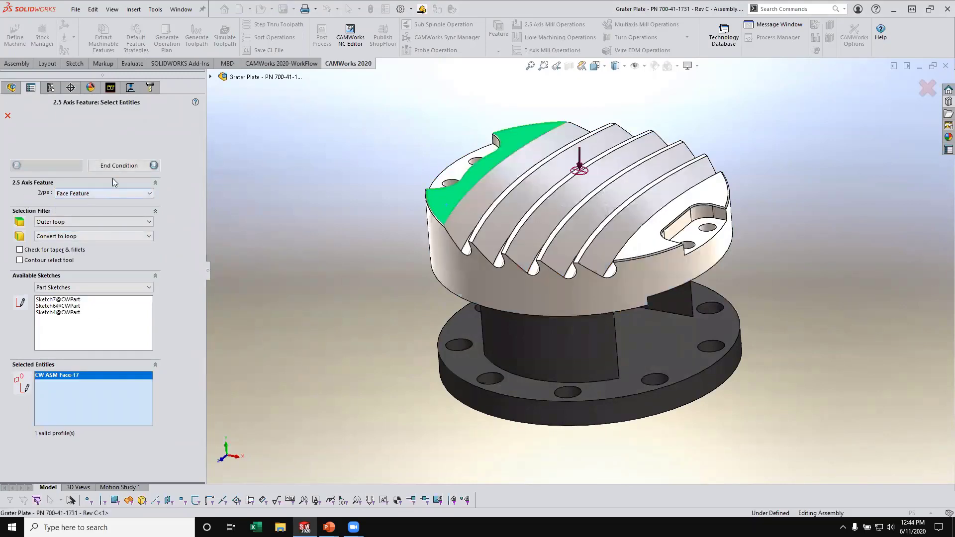
click(119, 165)
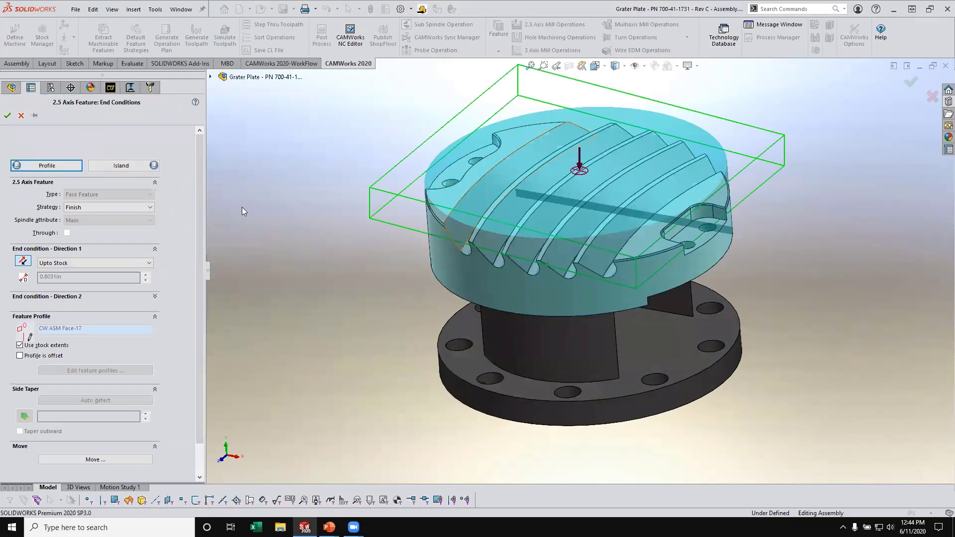
middle_drag(481, 250, 288, 260)
middle_drag(441, 232, 437, 306)
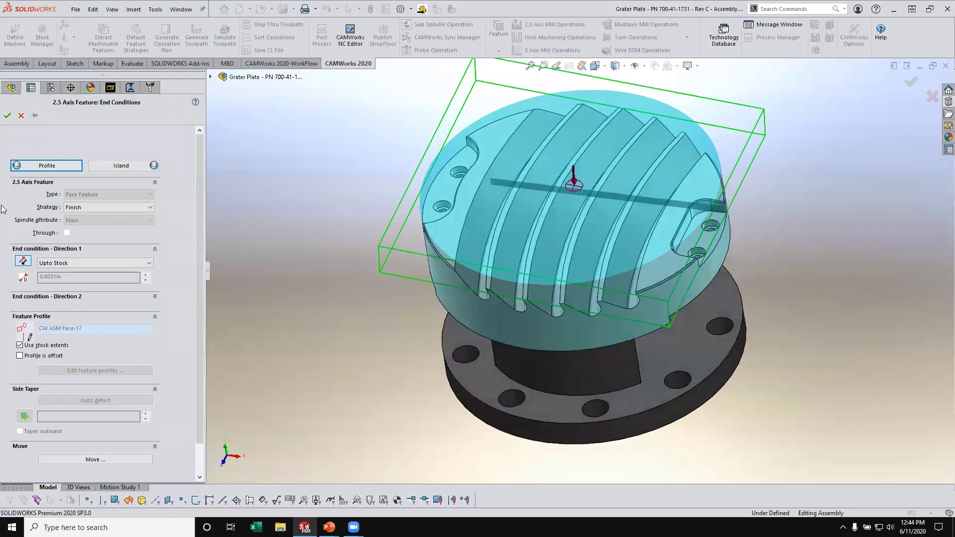
click(7, 115)
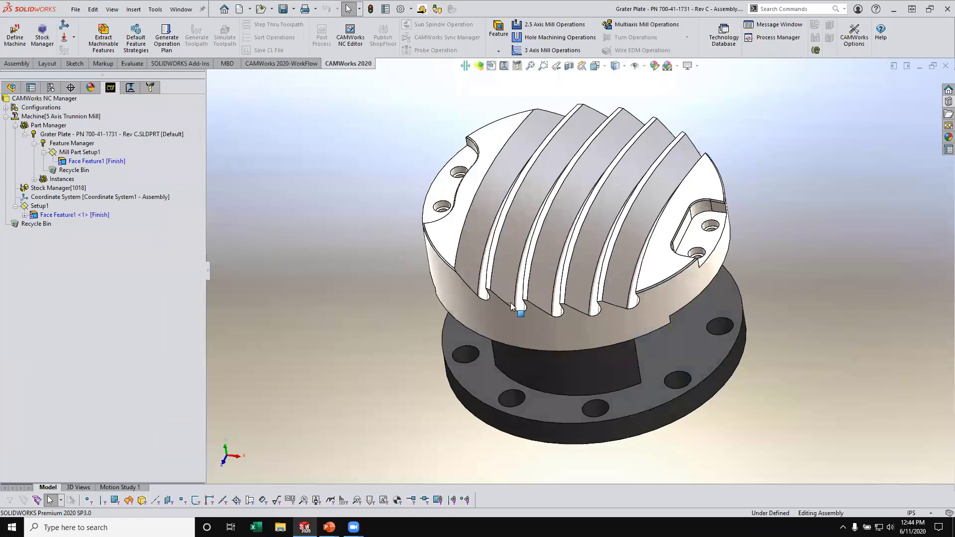
- Insert a second mill part setup with its axis defined by the flat recessed face around the two counterbored holes
middle_drag(516, 309, 555, 255)
right_click(85, 154)
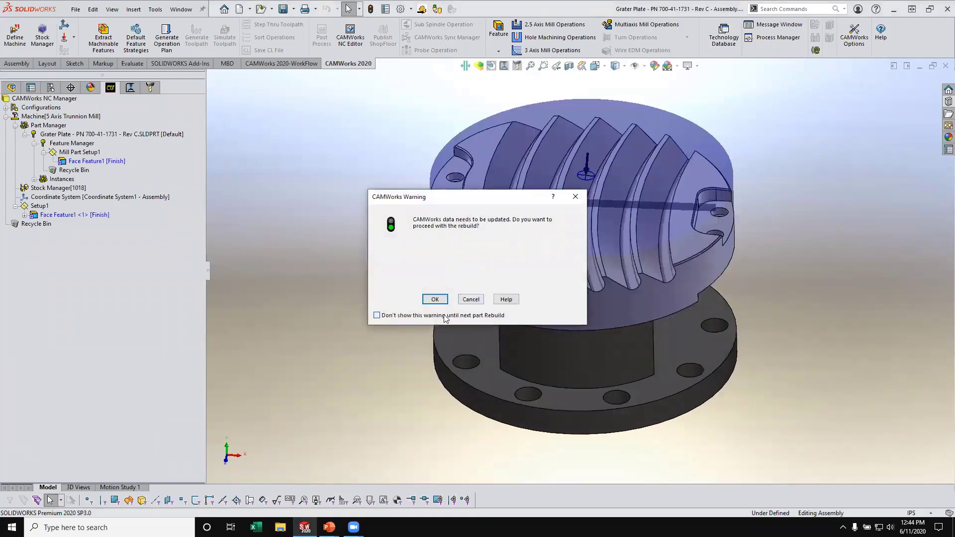
click(471, 299)
right_click(82, 152)
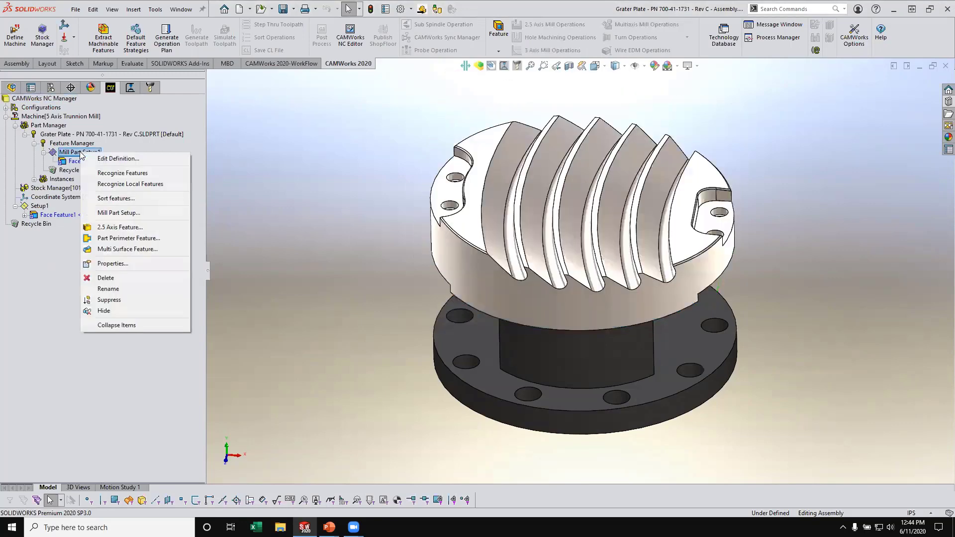
click(119, 213)
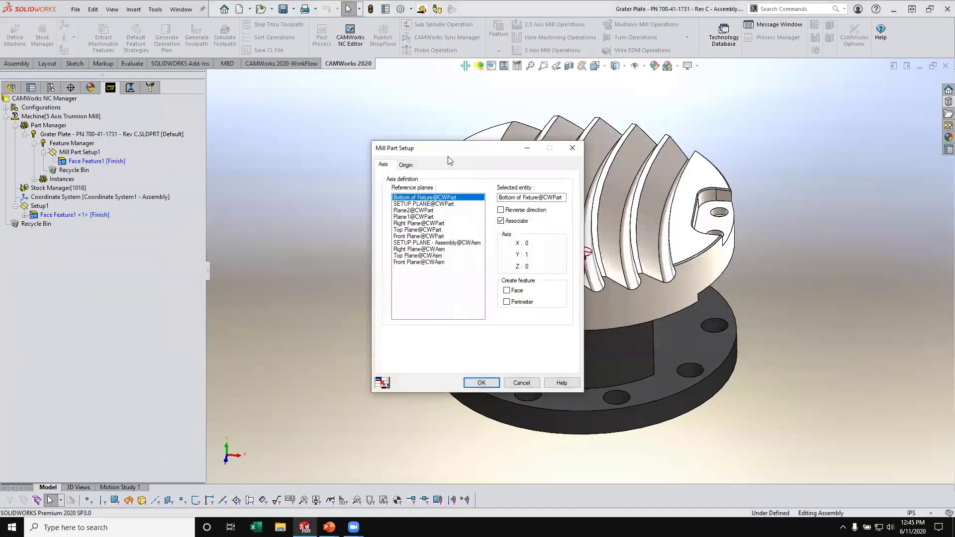
drag(446, 153, 280, 115)
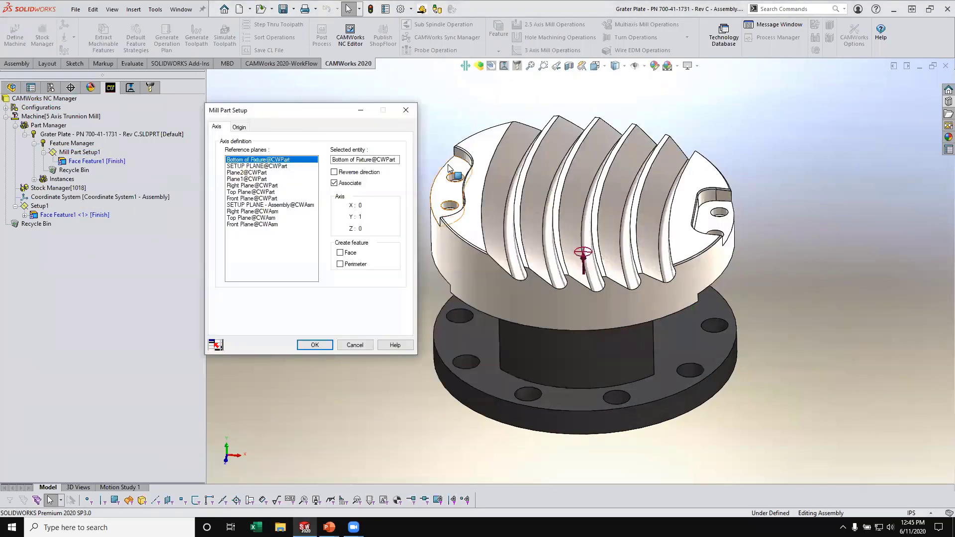
click(466, 193)
mouse_move(485, 271)
middle_down()
mouse_move(539, 245)
mouse_move(490, 264)
middle_up()
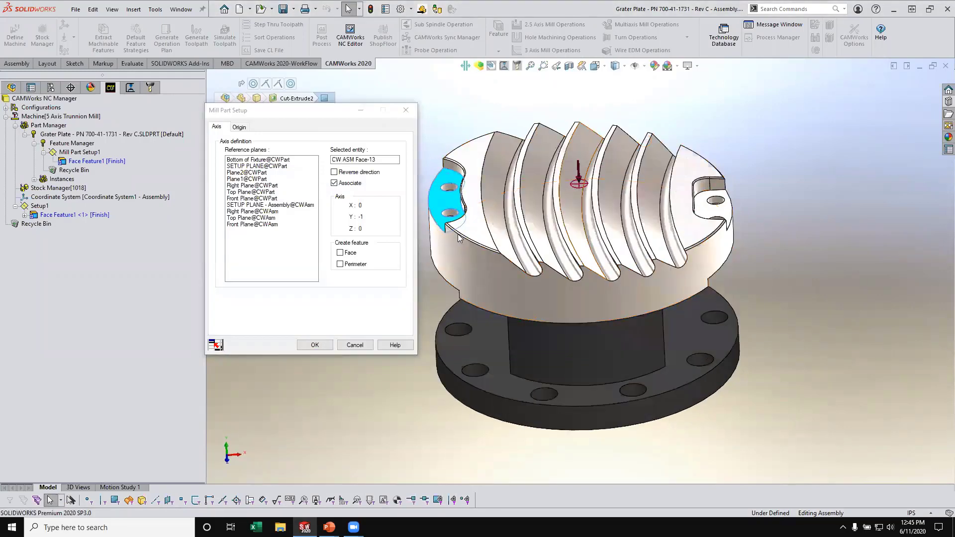
click(315, 345)
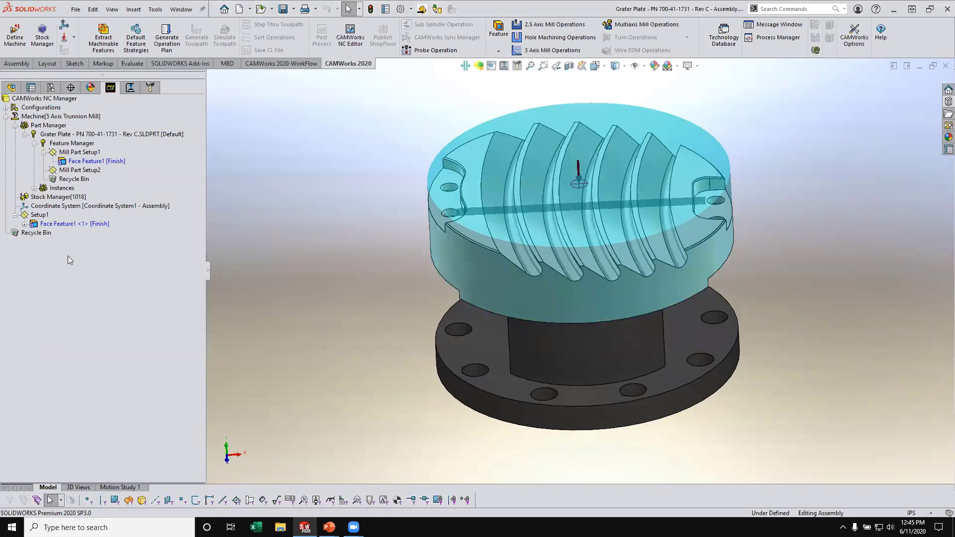
- Check the tool direction of Mill Part Setup2 from the side and recognize its machinable features automatically
click(81, 171)
middle_drag(542, 191, 551, 150)
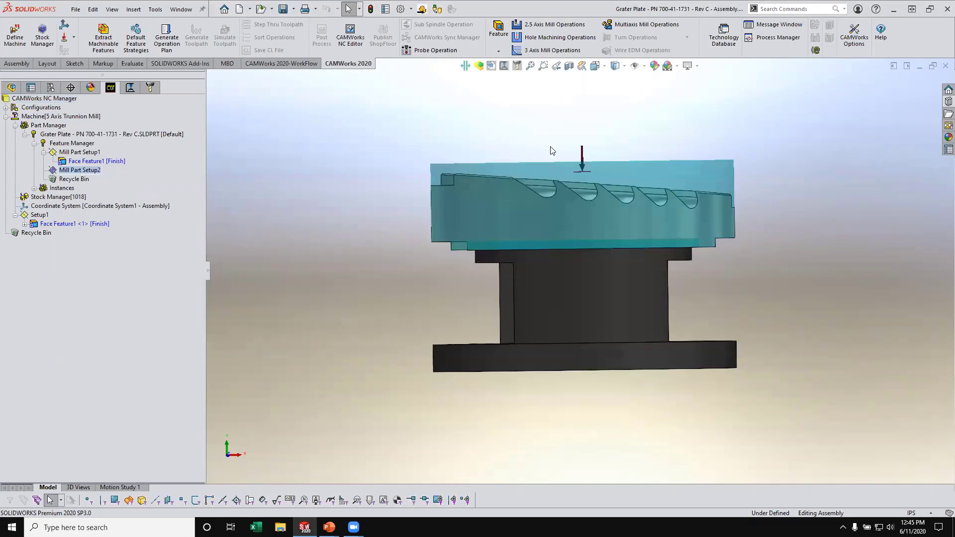
right_click(84, 171)
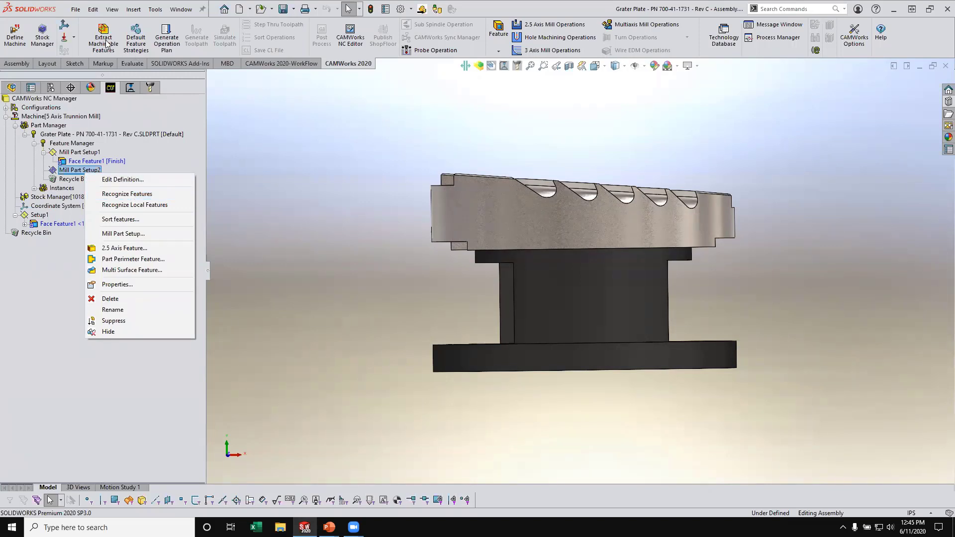
click(129, 195)
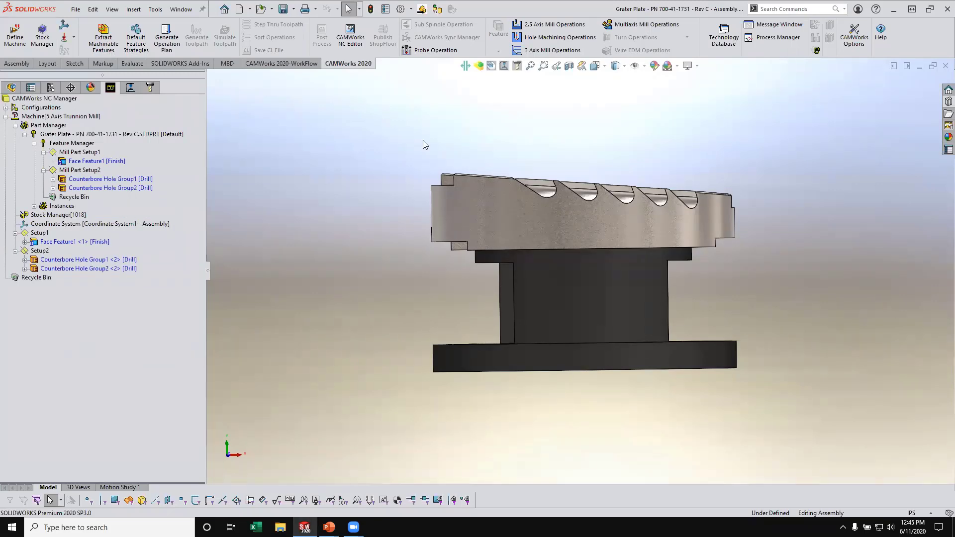
- Define a 2.5 axis Slot feature in Mill Part Setup2 from the recessed two-hole face at the high end of the slanted top
middle_drag(431, 123, 391, 193)
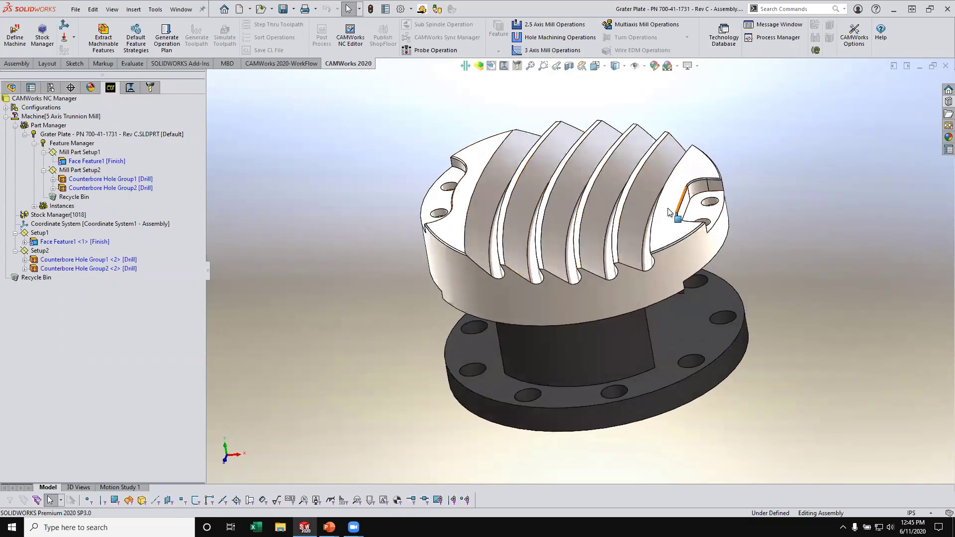
middle_drag(537, 204, 627, 174)
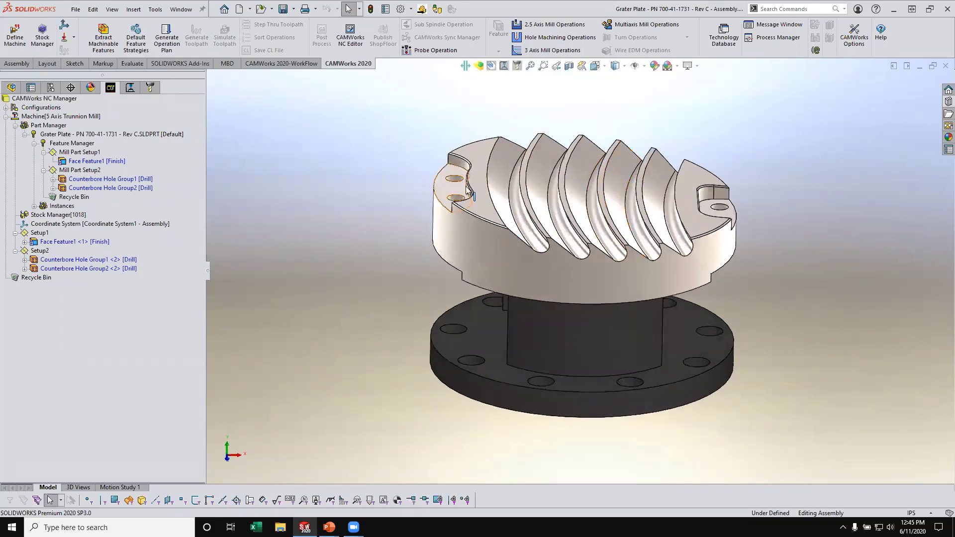
middle_drag(460, 185, 433, 178)
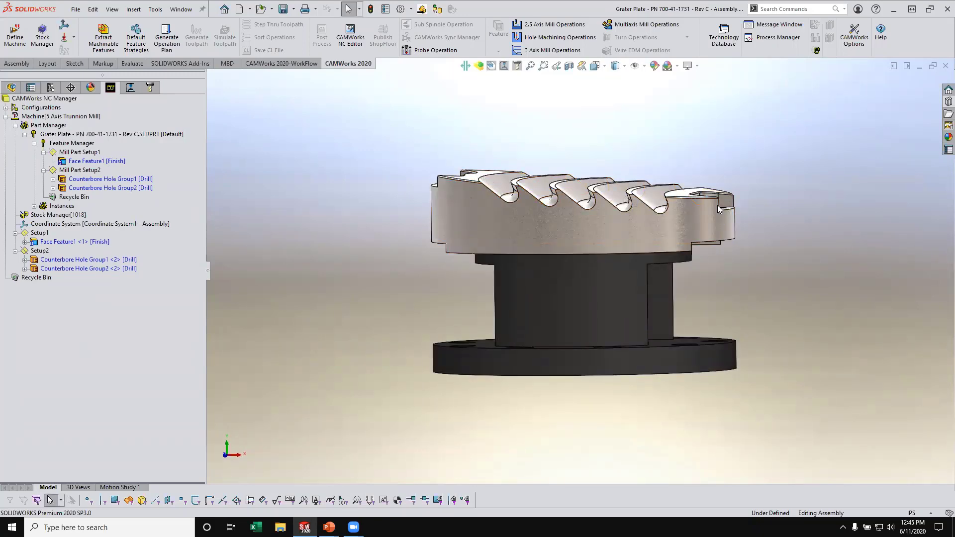
middle_drag(312, 148, 354, 214)
scroll(497, 204, down, 2)
click(81, 171)
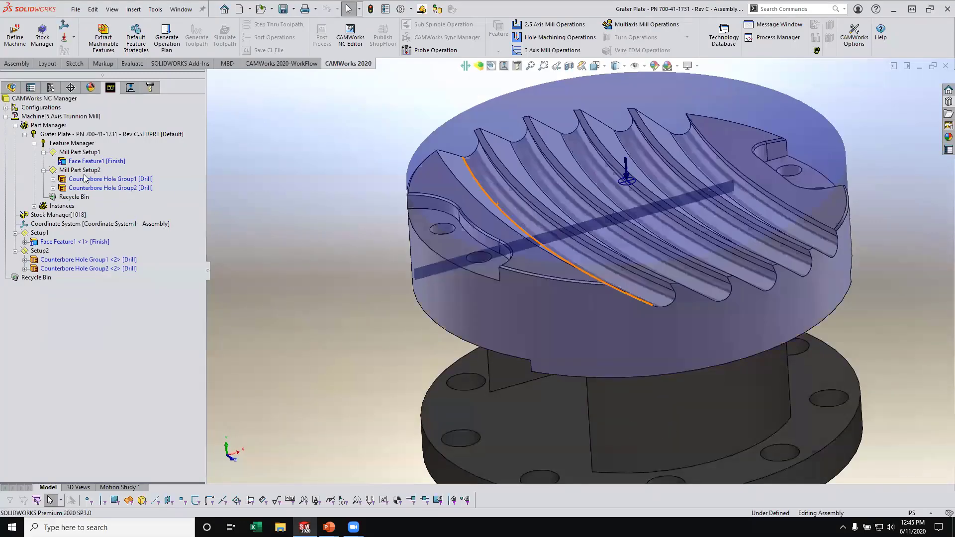
right_click(84, 173)
click(135, 249)
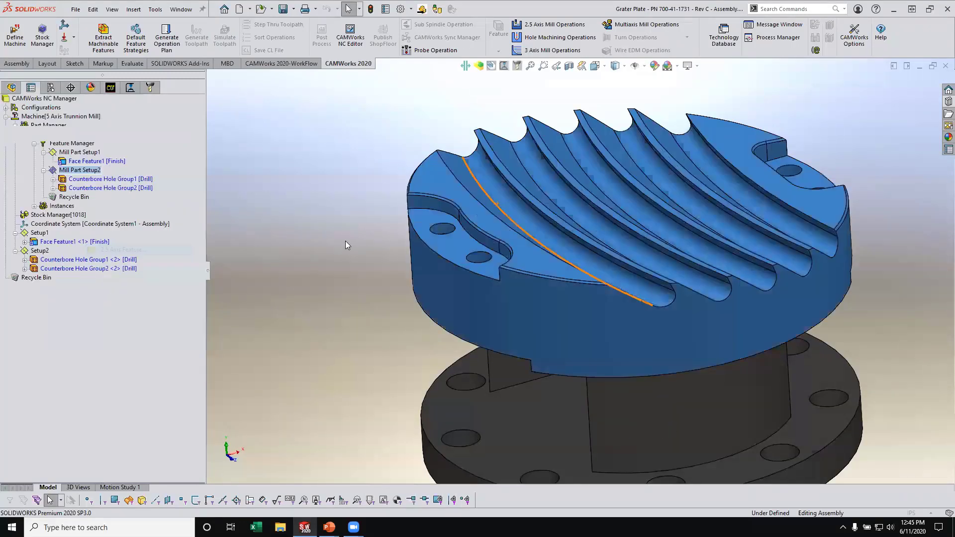
click(90, 197)
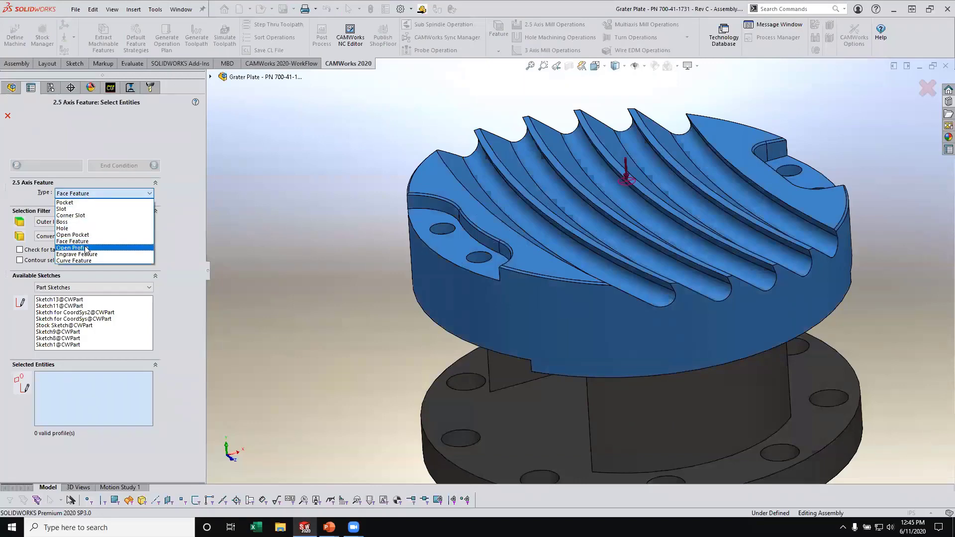
click(78, 209)
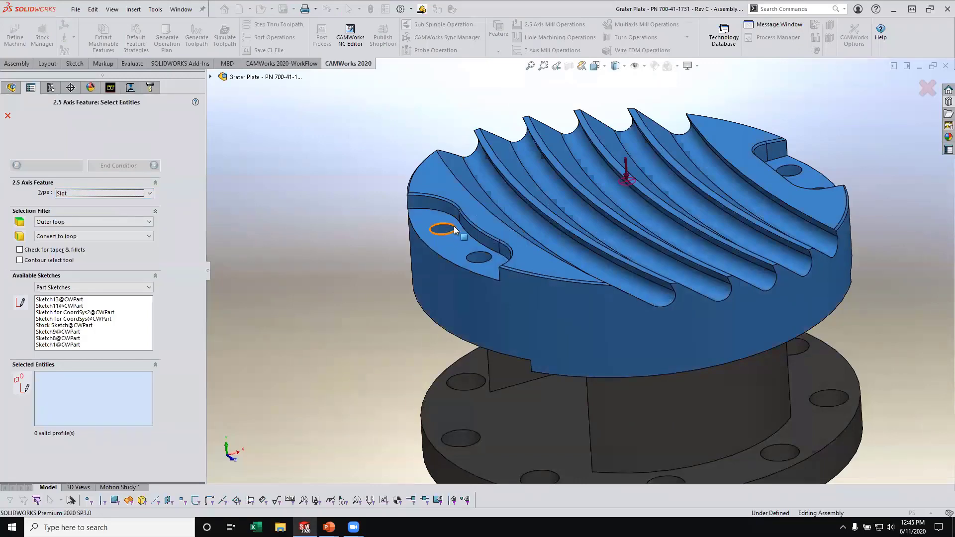
click(455, 248)
click(119, 166)
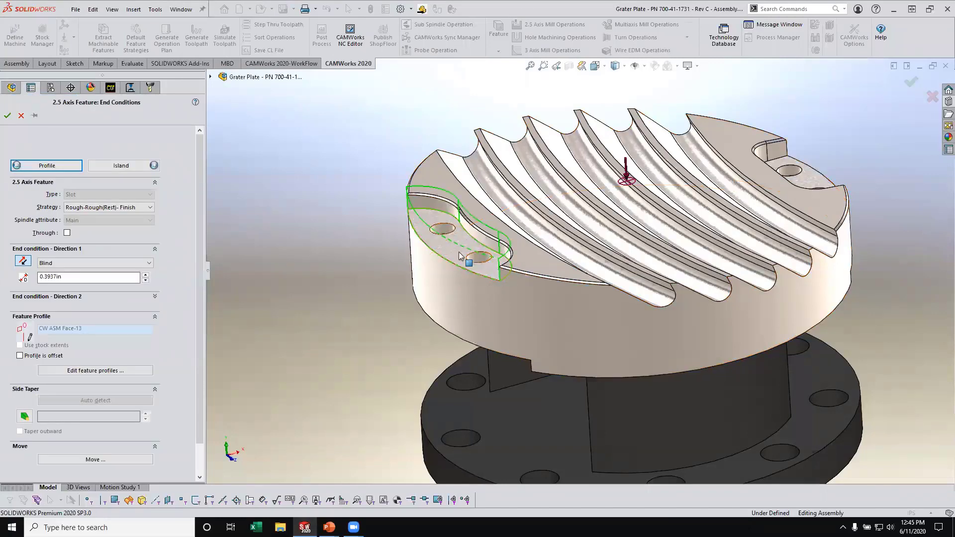
- End the slot Upto Vertex at the outer upper corner of the recess wall, with the Rough-Finish strategy, and create the feature
middle_drag(443, 256, 274, 312)
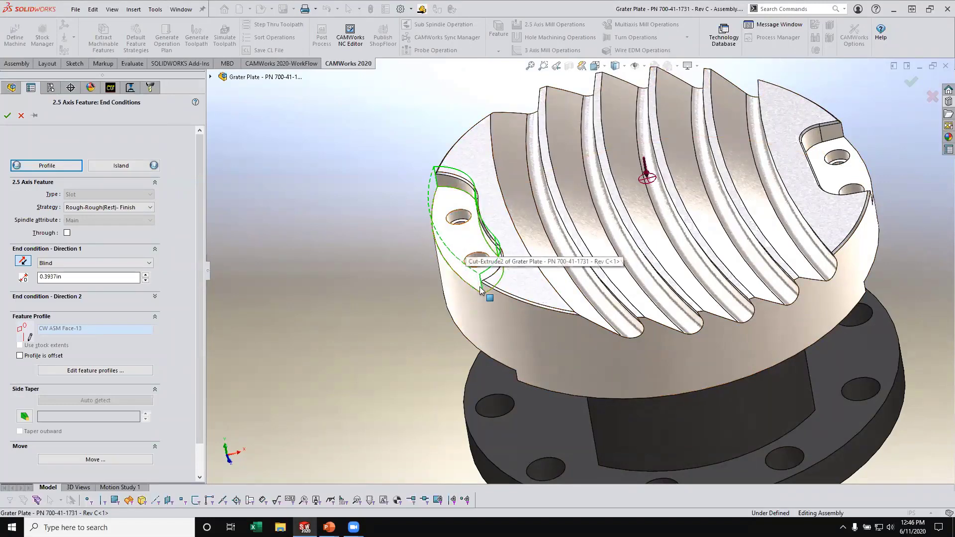
middle_drag(455, 245, 462, 174)
scroll(448, 209, down, 6)
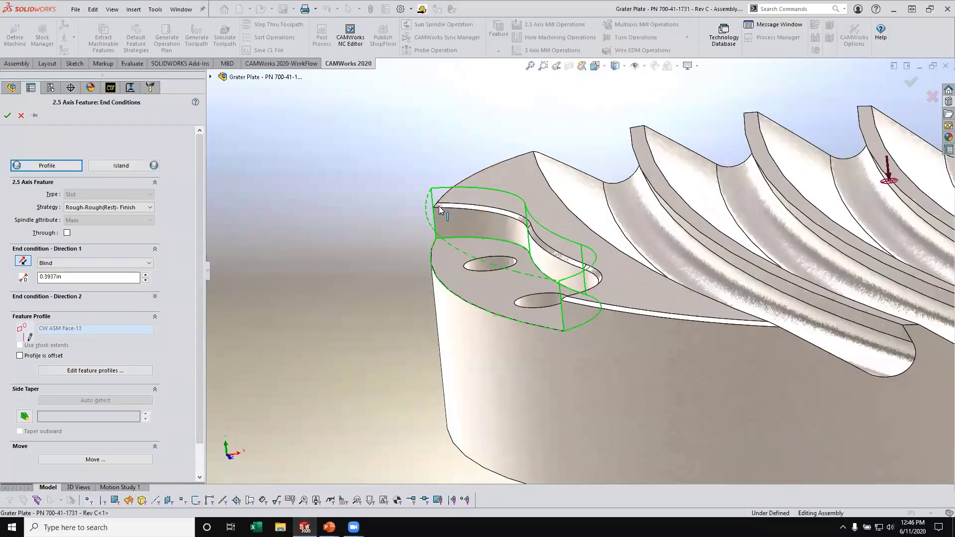
click(438, 203)
middle_drag(445, 220, 482, 294)
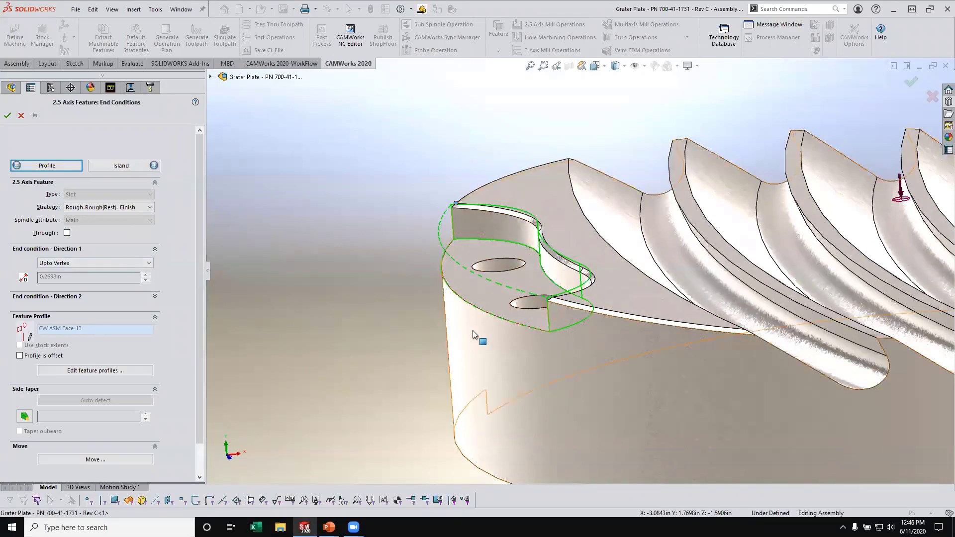
click(133, 207)
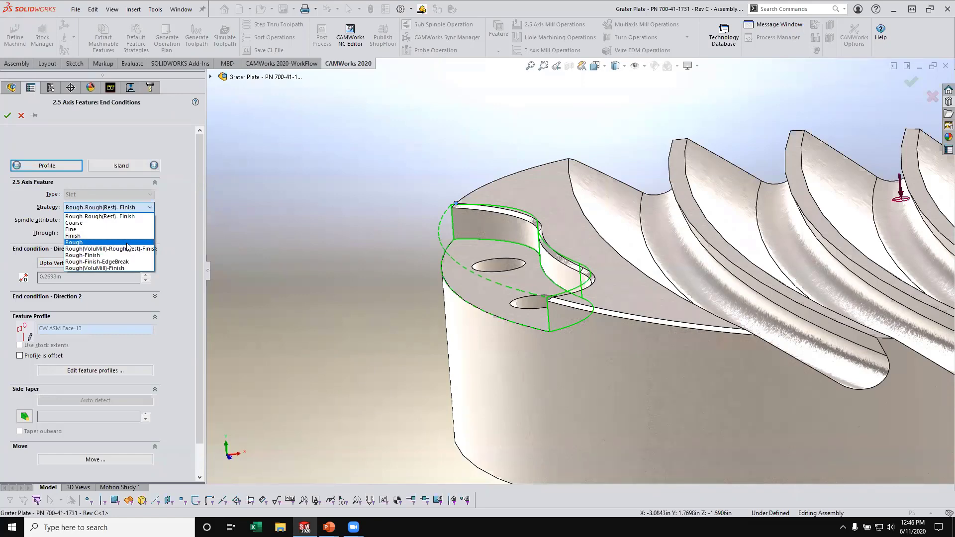
click(115, 255)
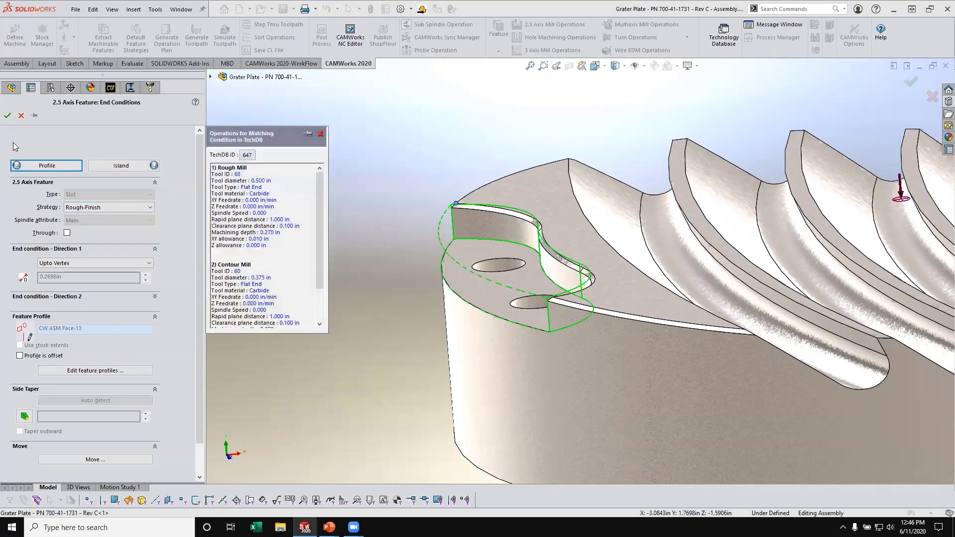
click(7, 115)
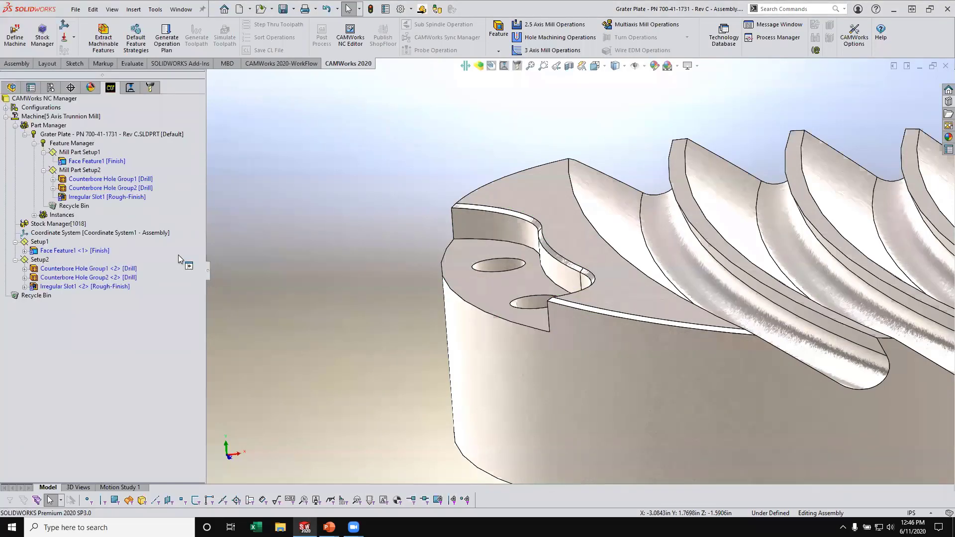
- Define another 2.5 axis Slot feature in Mill Part Setup2 from the recessed counterbore face at the plate's low end
click(110, 199)
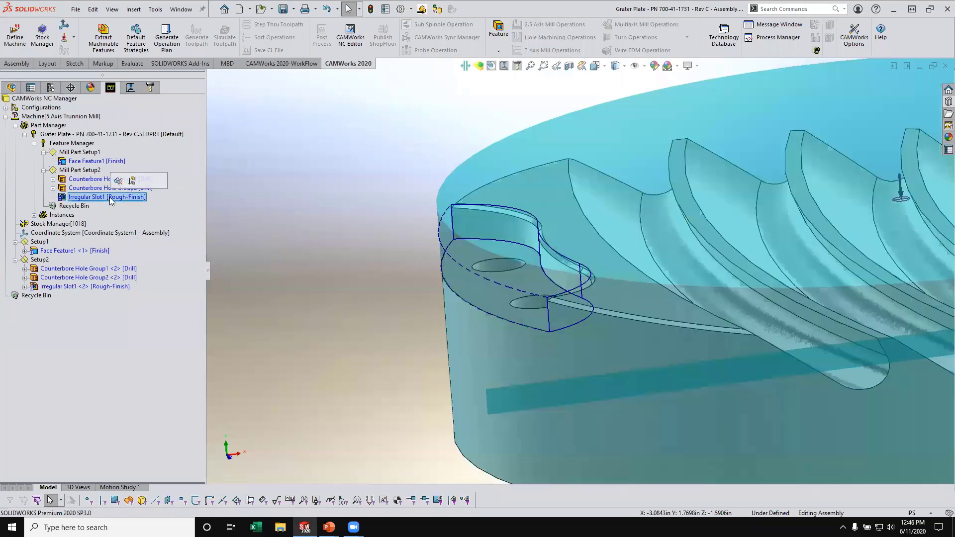
scroll(782, 221, up, 6)
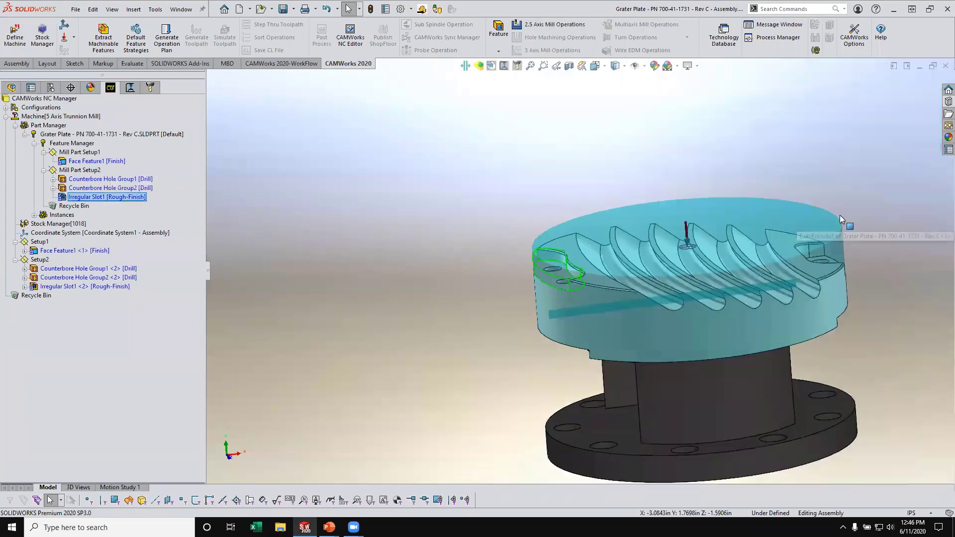
middle_drag(840, 215, 831, 246)
scroll(830, 246, down, 3)
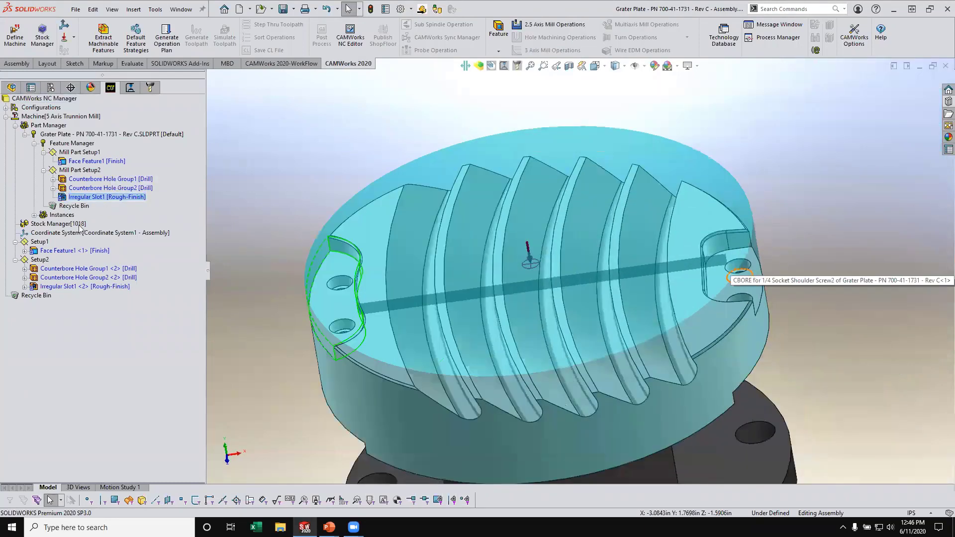
right_click(80, 197)
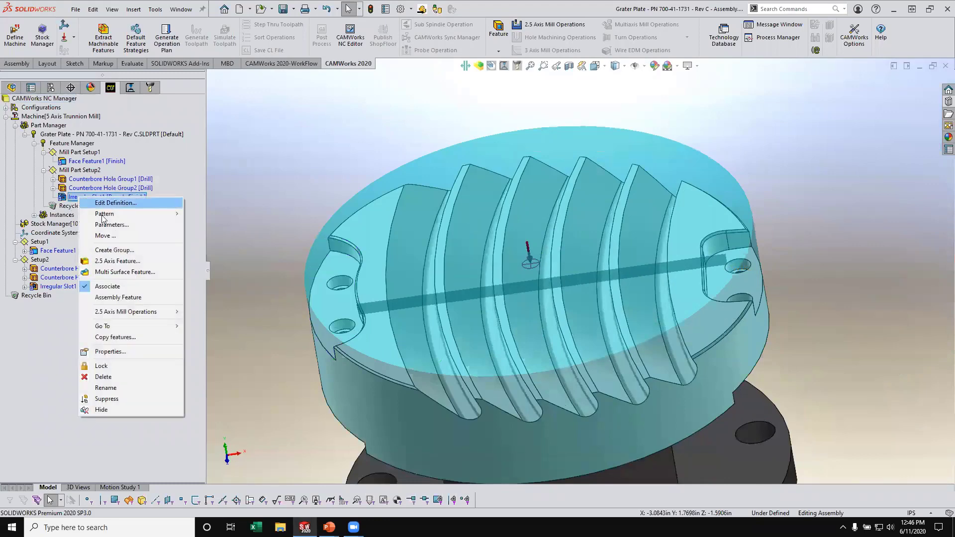
click(127, 261)
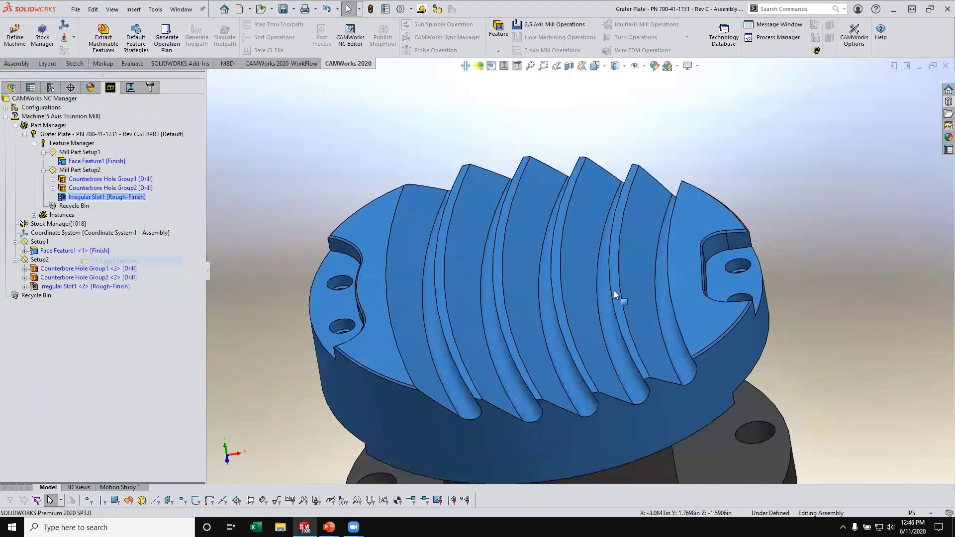
click(713, 283)
click(118, 166)
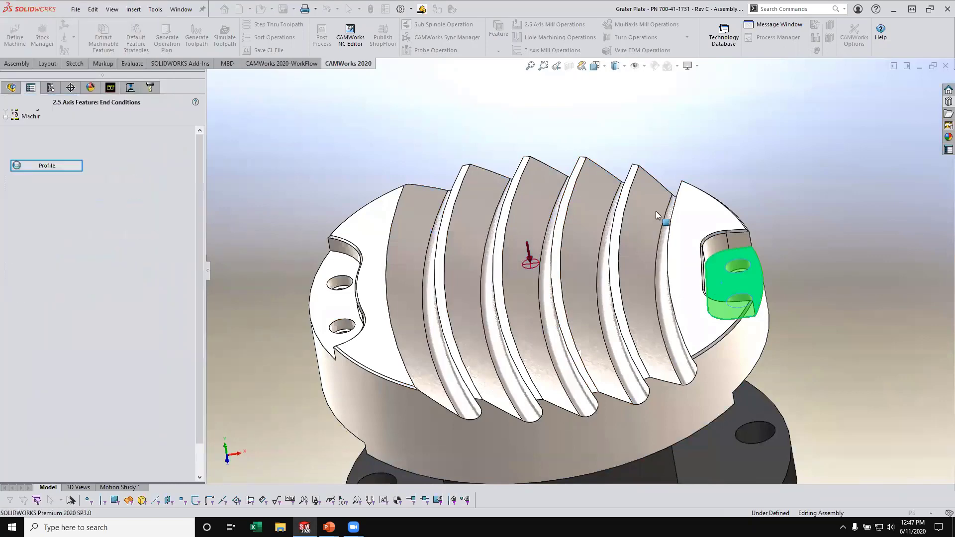
- End the low-end slot Upto Vertex at the recess wall's inner upper corner, with the Rough-Finish strategy, and create the feature
click(700, 245)
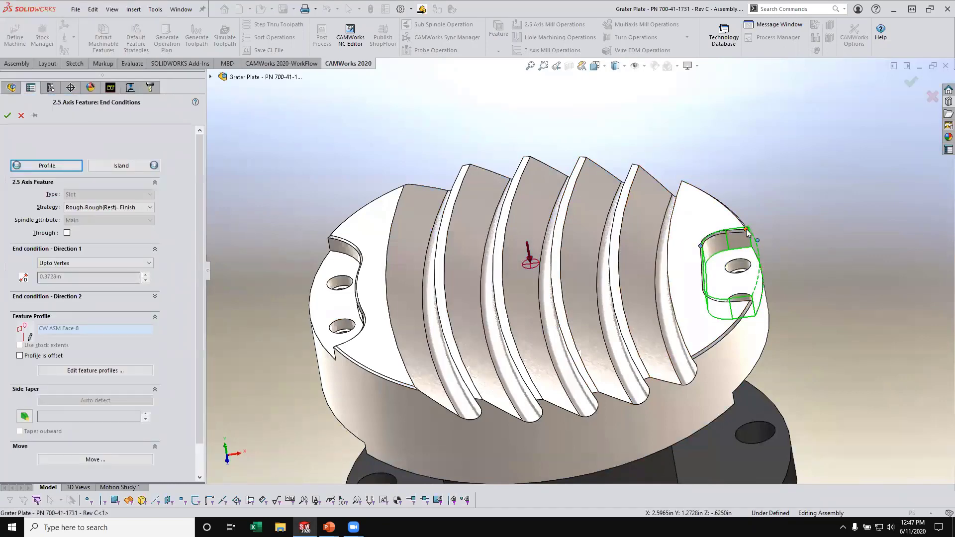
click(99, 209)
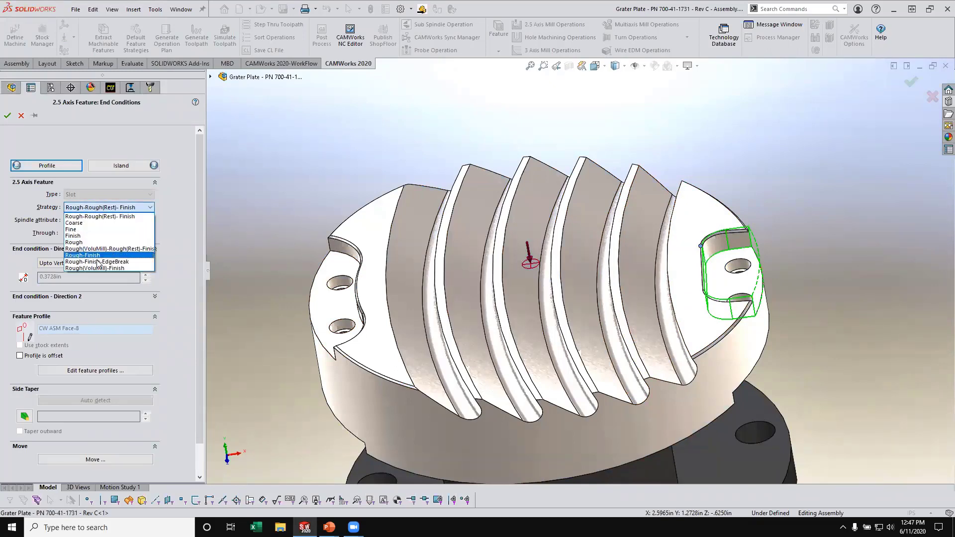
click(95, 255)
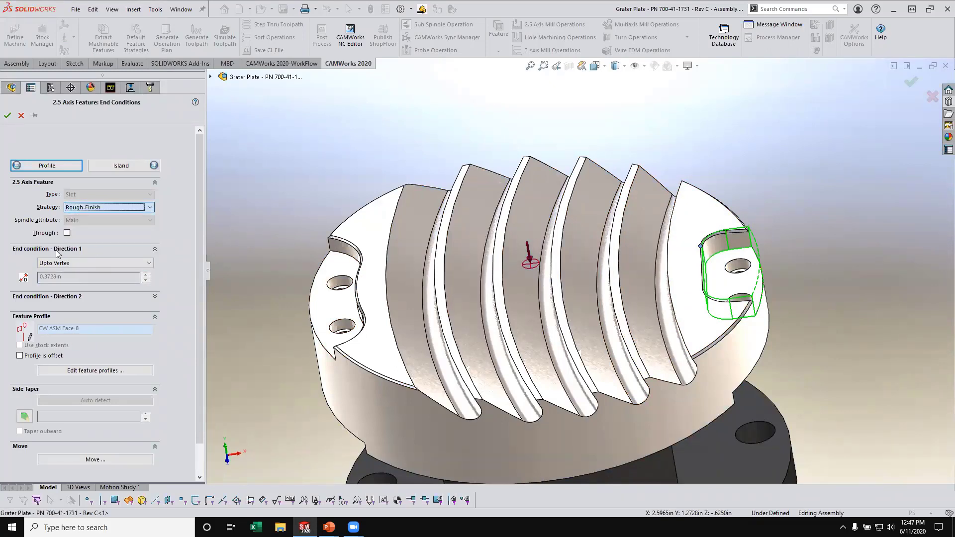
click(7, 116)
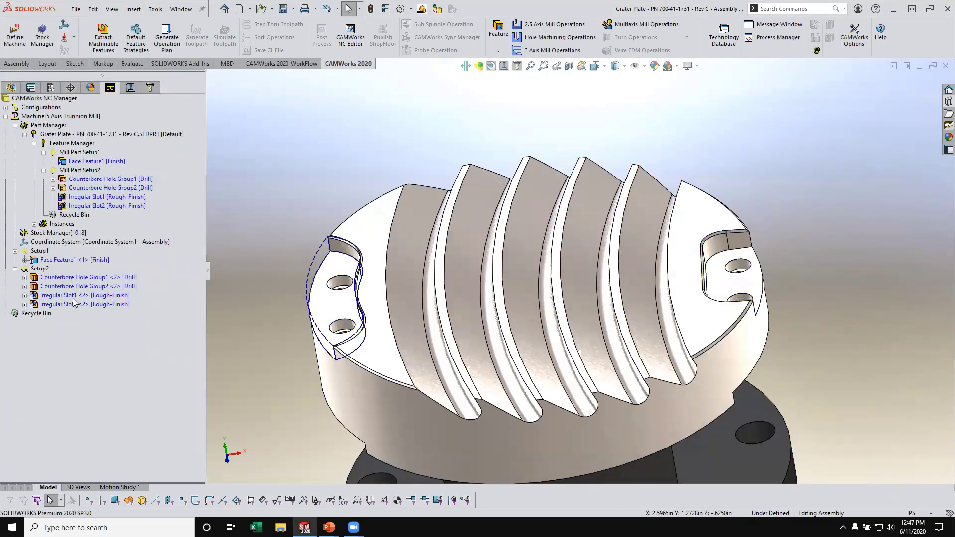
- Reorder Setup2 so that Irregular Slot1 and Irregular Slot2 come before the two counterbore hole groups
click(65, 297)
drag(64, 283, 66, 267)
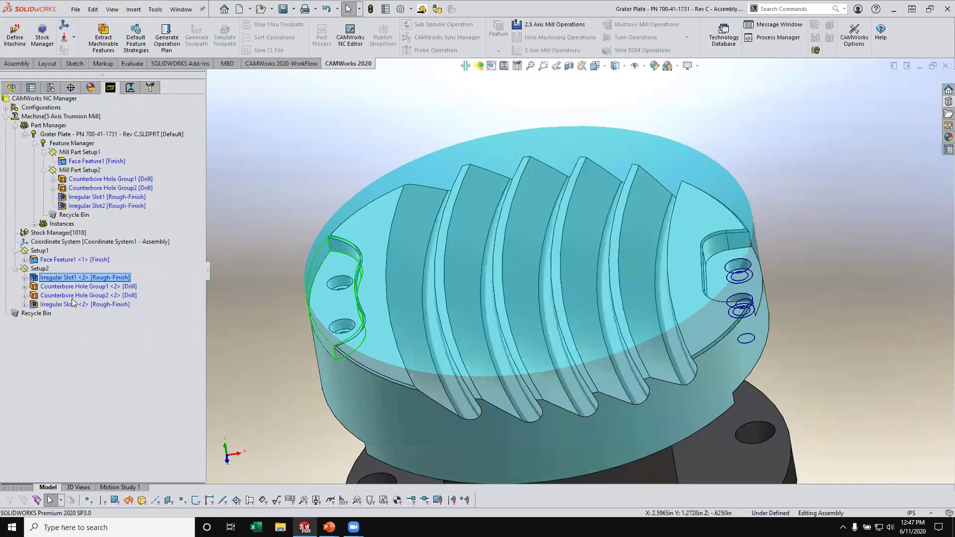
click(69, 304)
drag(67, 305, 91, 283)
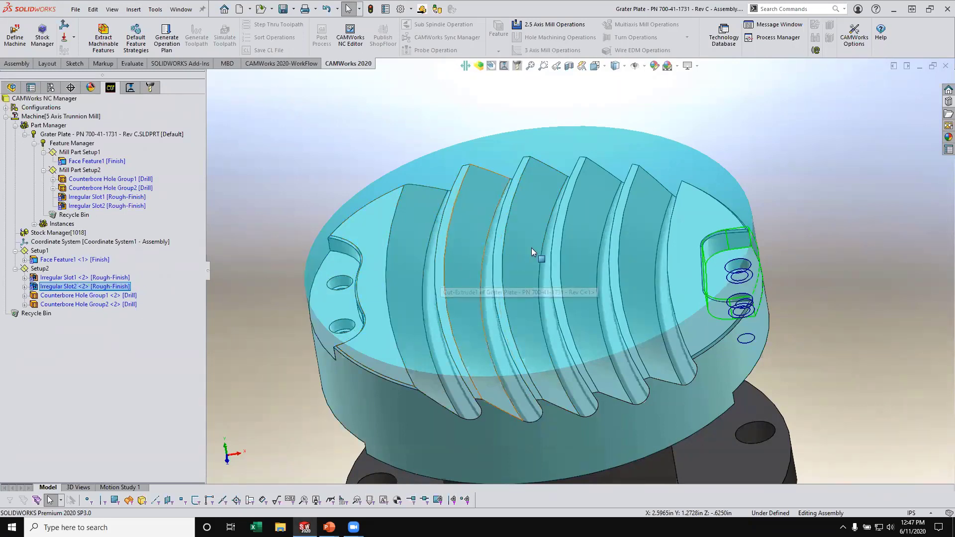
- Insert a third mill part setup with its axis defined by SETUP PLANE - Assembly and its direction reversed to point down into the grooves
scroll(532, 249, up, 2)
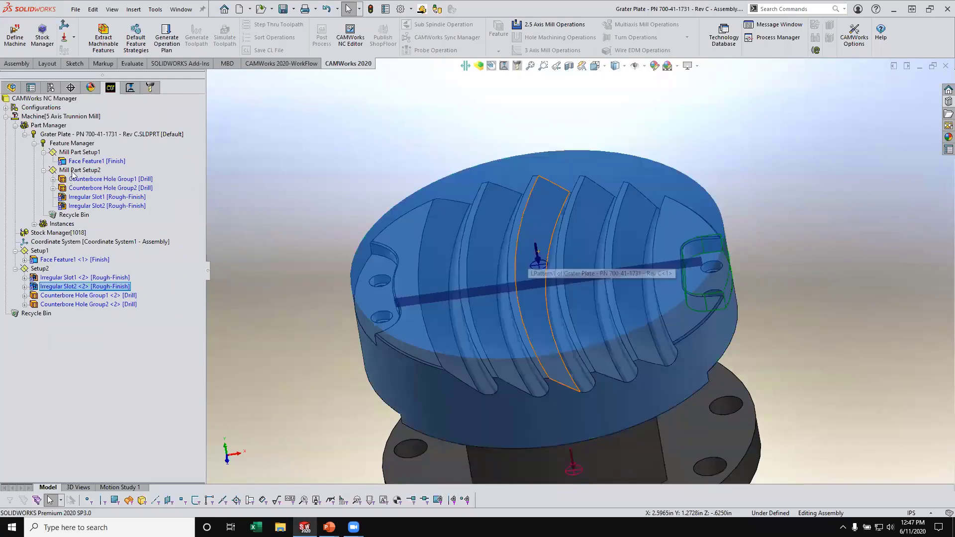
right_click(77, 171)
click(114, 231)
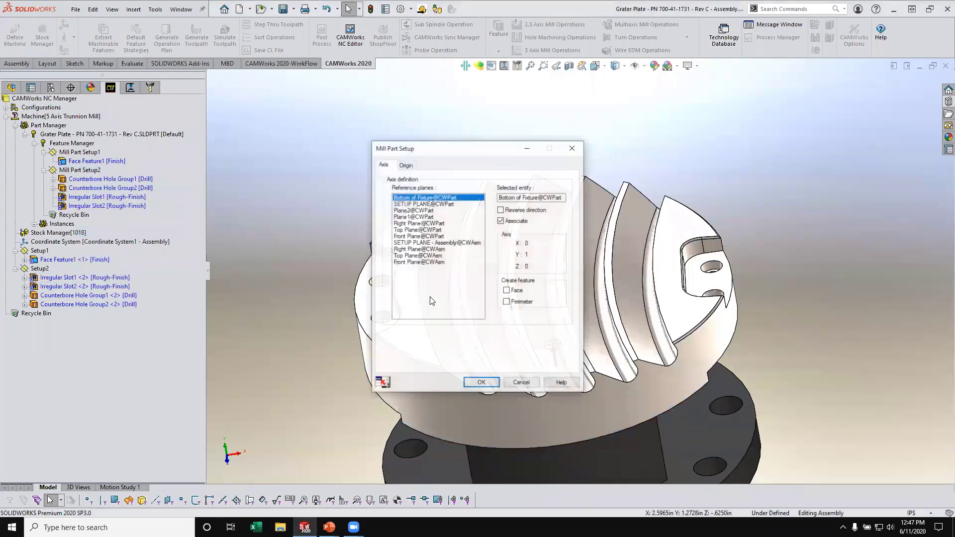
drag(439, 153, 185, 99)
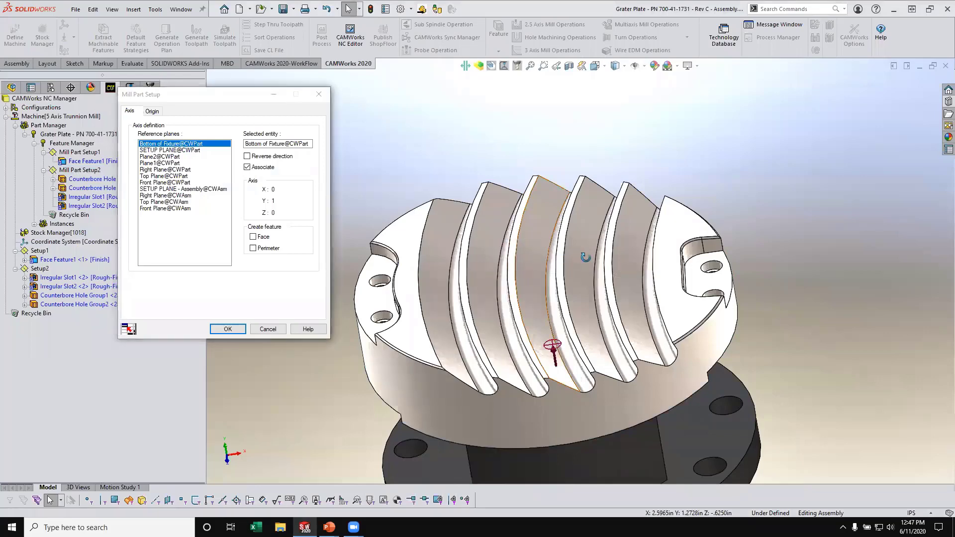
middle_drag(585, 254, 551, 184)
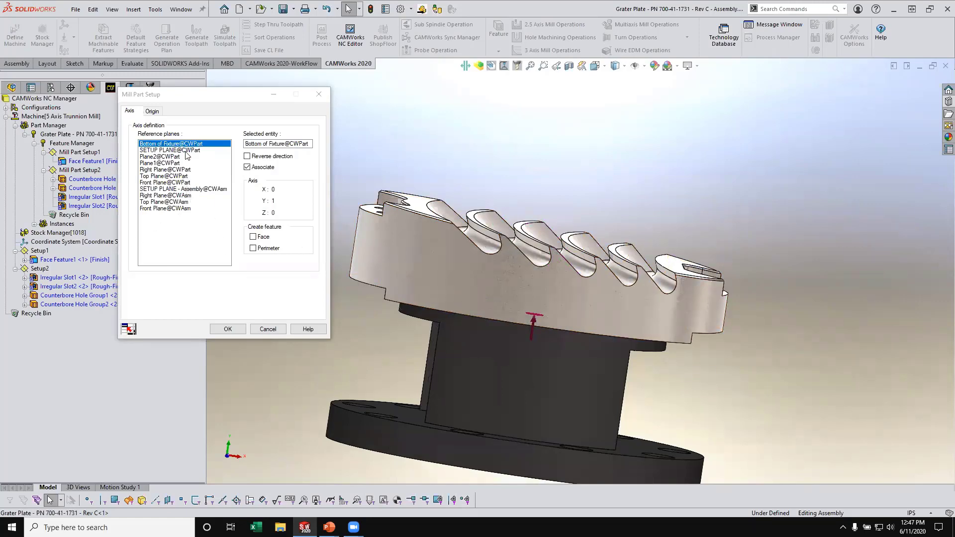
click(194, 188)
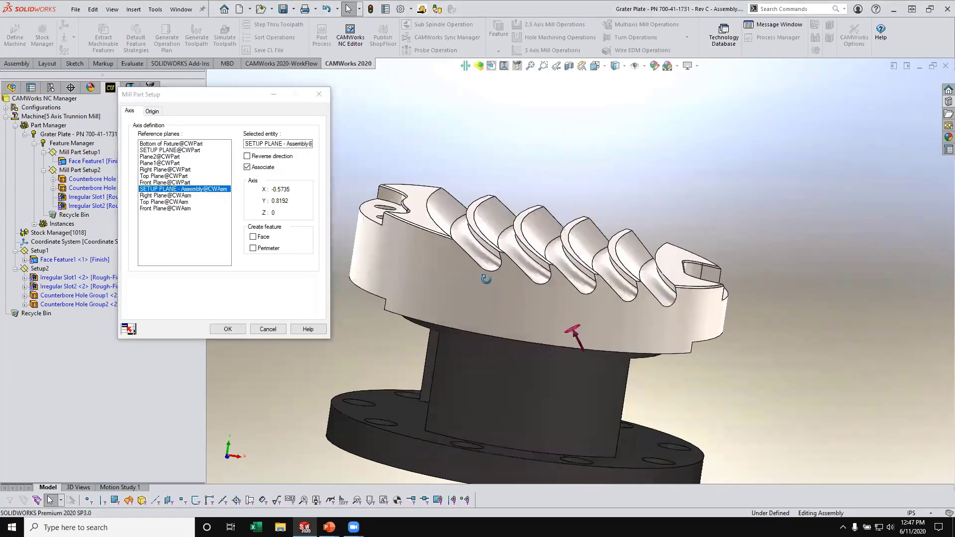
click(247, 156)
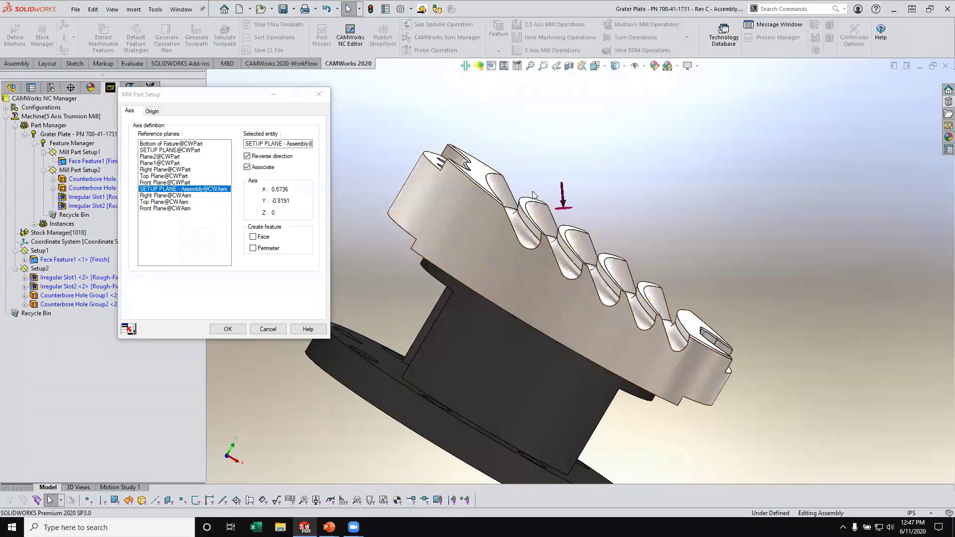
middle_drag(574, 308, 585, 353)
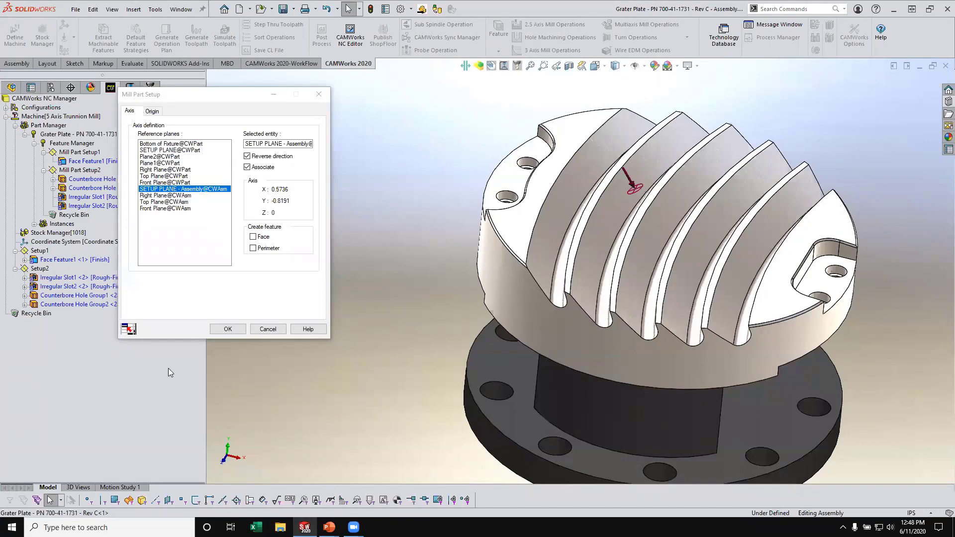
click(227, 329)
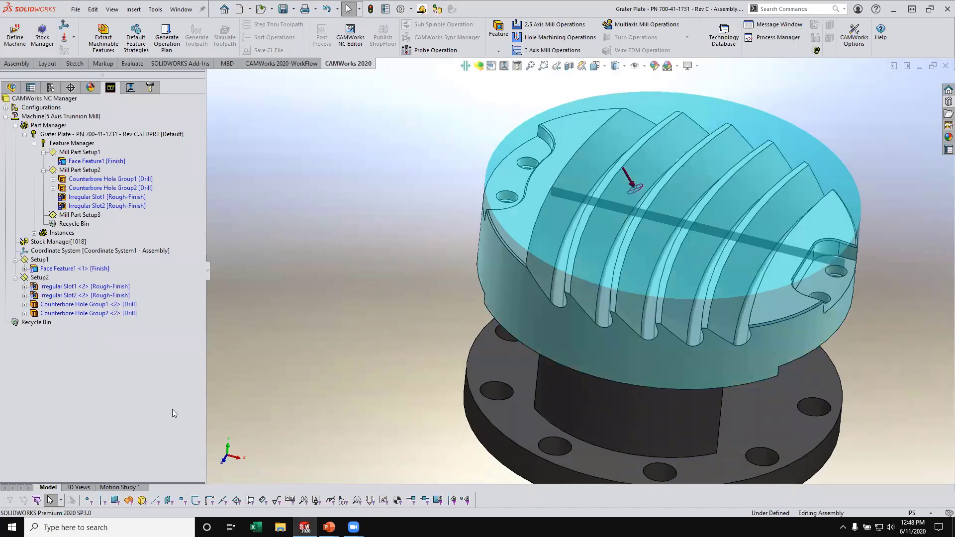
- Create a Multi Surface feature from all part faces in Mill Part Setup3 with the Rough Grater Plates strategy, and generate the operation plan
right_click(75, 217)
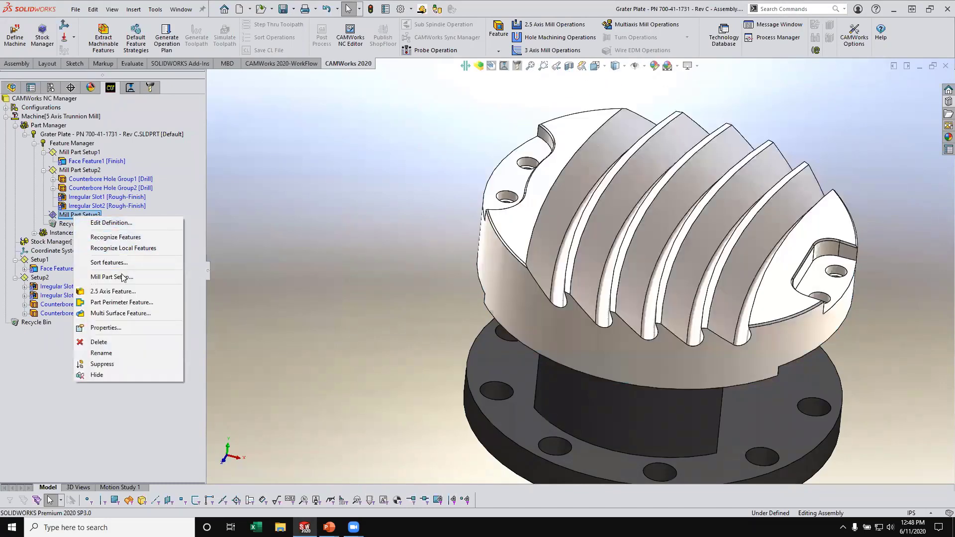
click(120, 313)
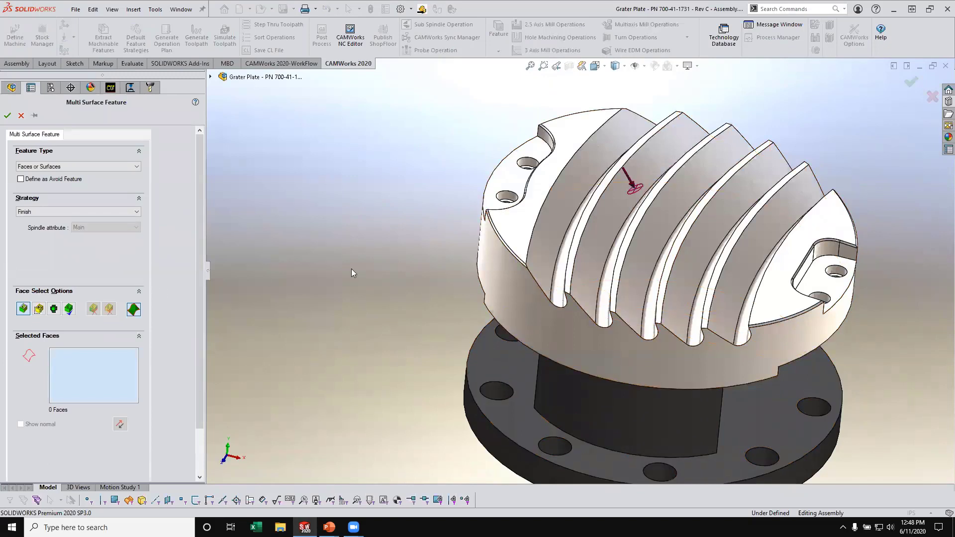
click(69, 309)
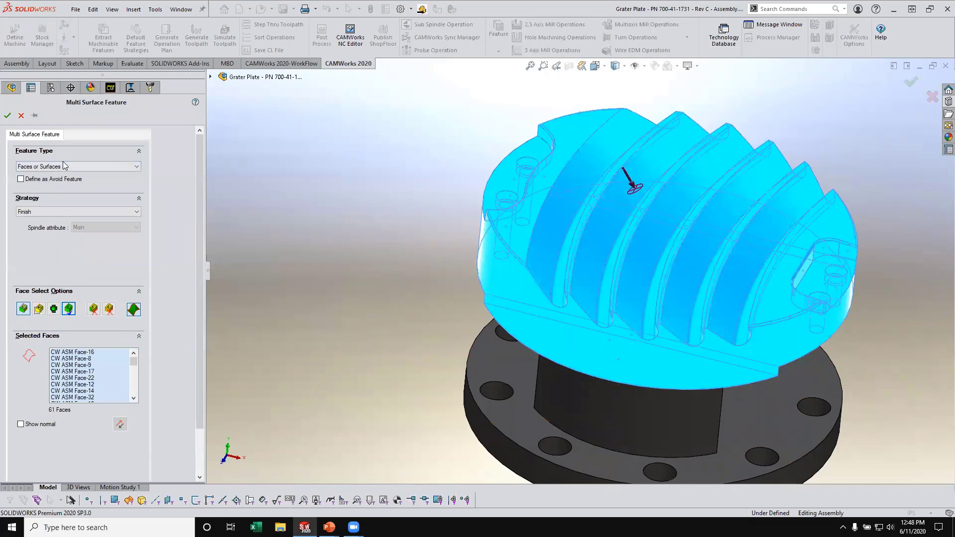
click(65, 167)
click(65, 167)
click(63, 213)
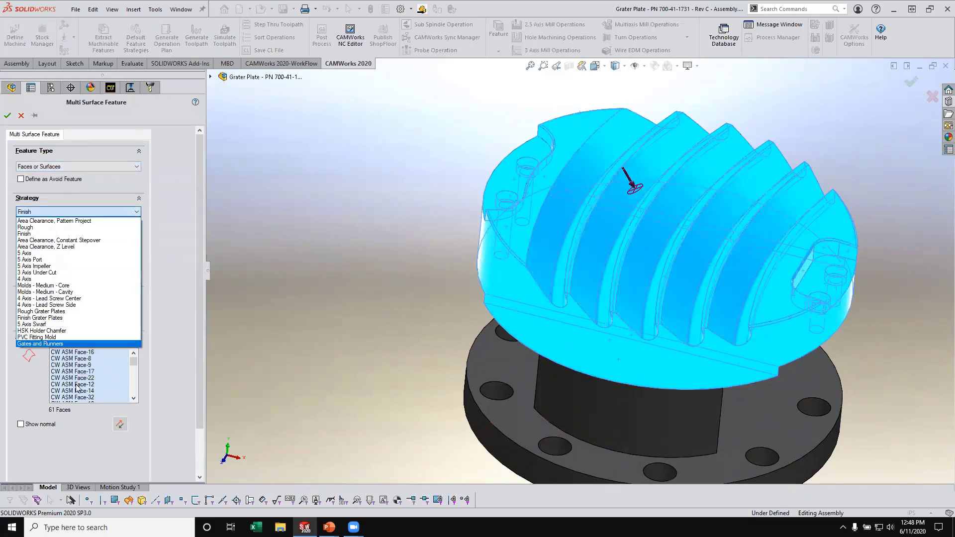
click(75, 312)
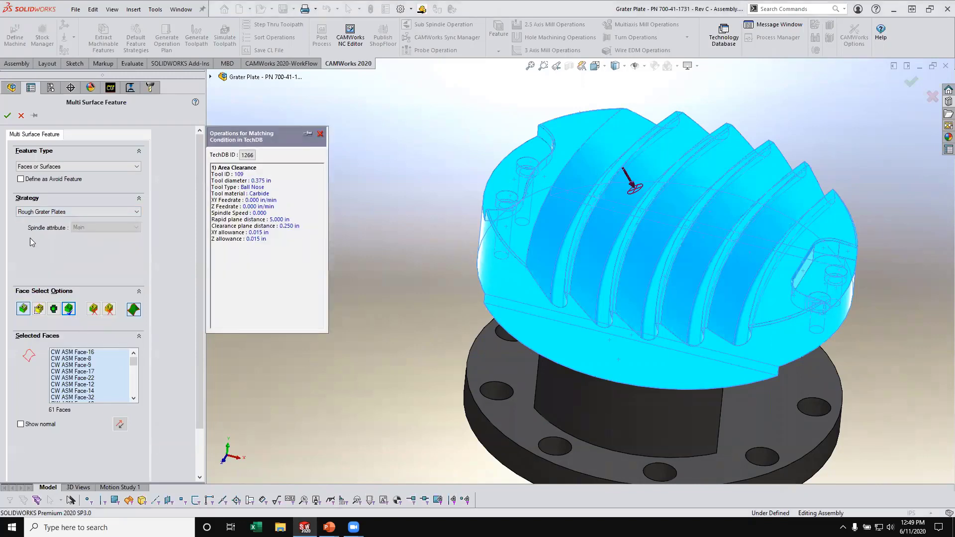
click(7, 115)
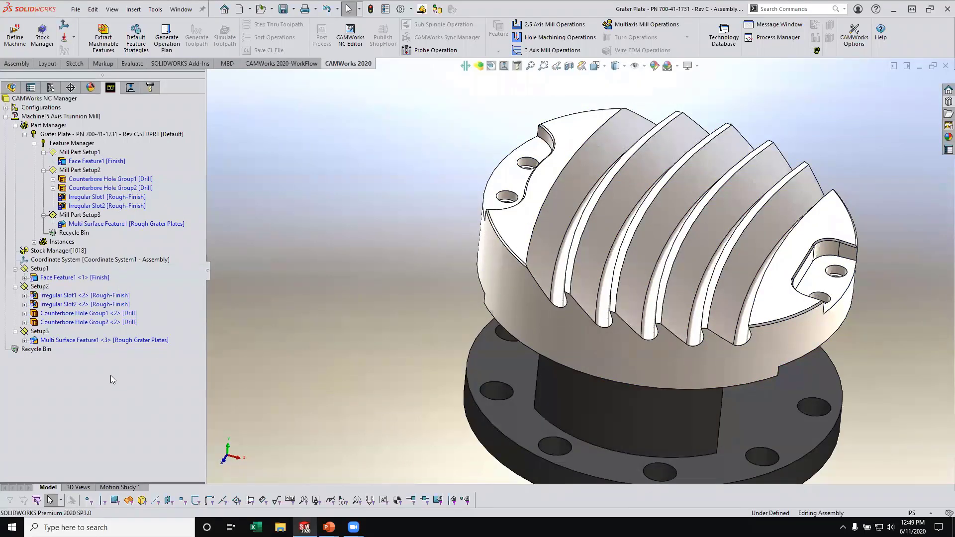
click(169, 47)
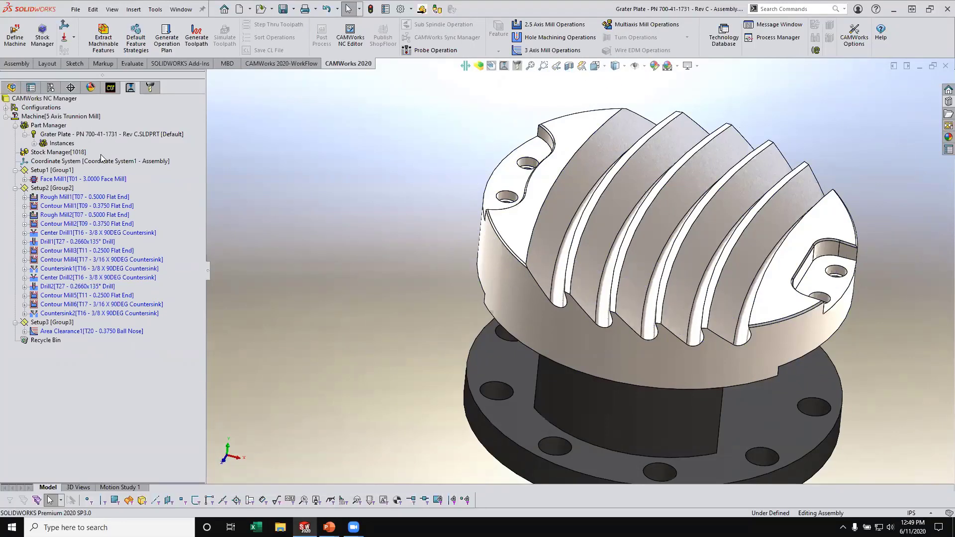
- Assign Setup1 a work coordinate offset with start value 54 and increment 0
click(54, 171)
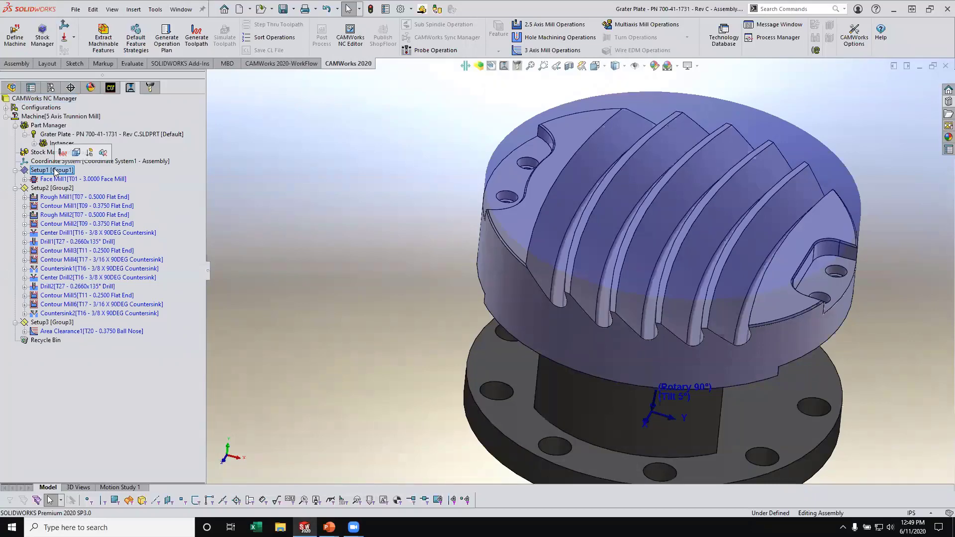
right_click(54, 171)
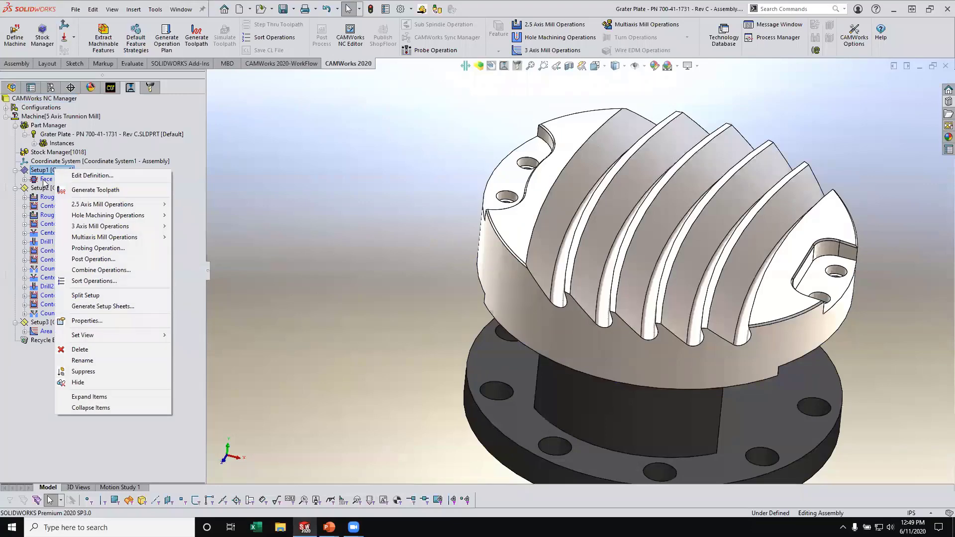
click(89, 175)
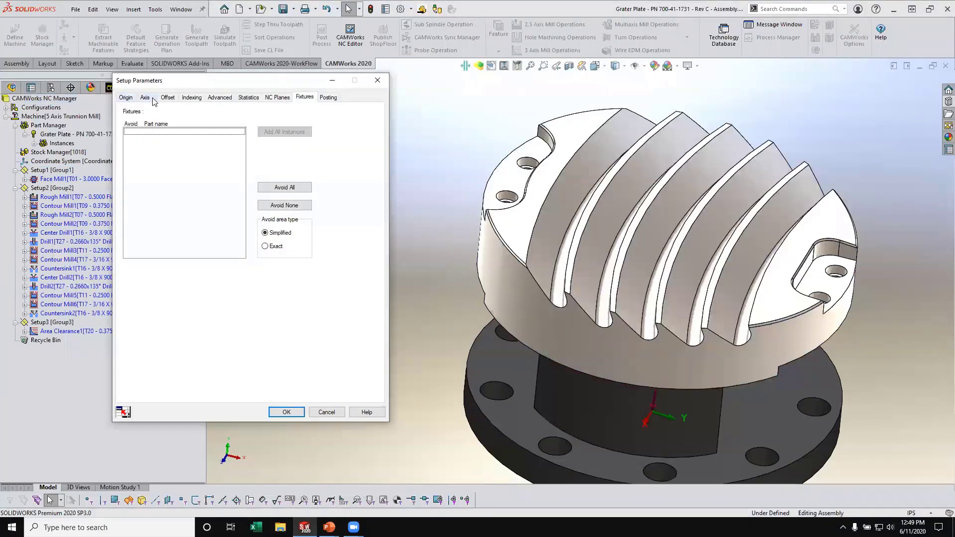
click(168, 98)
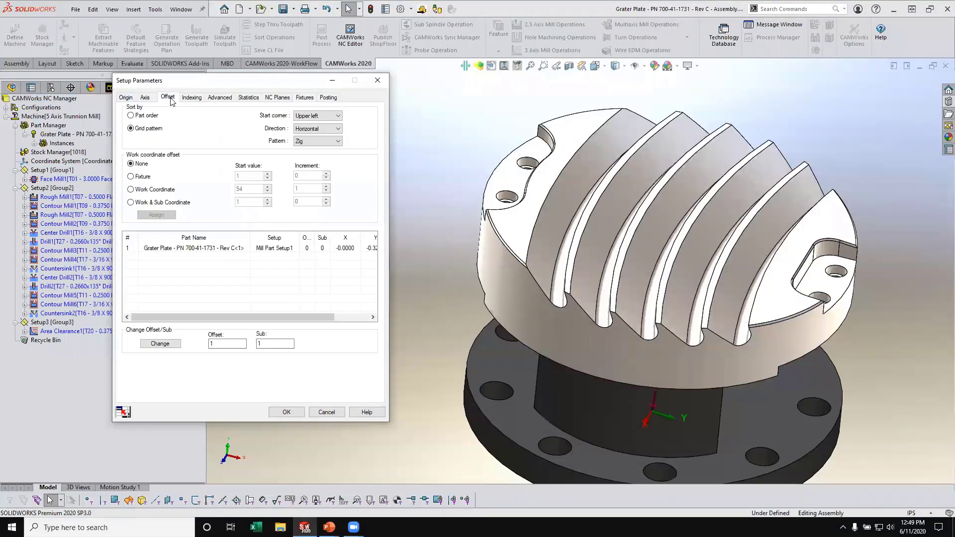
click(138, 192)
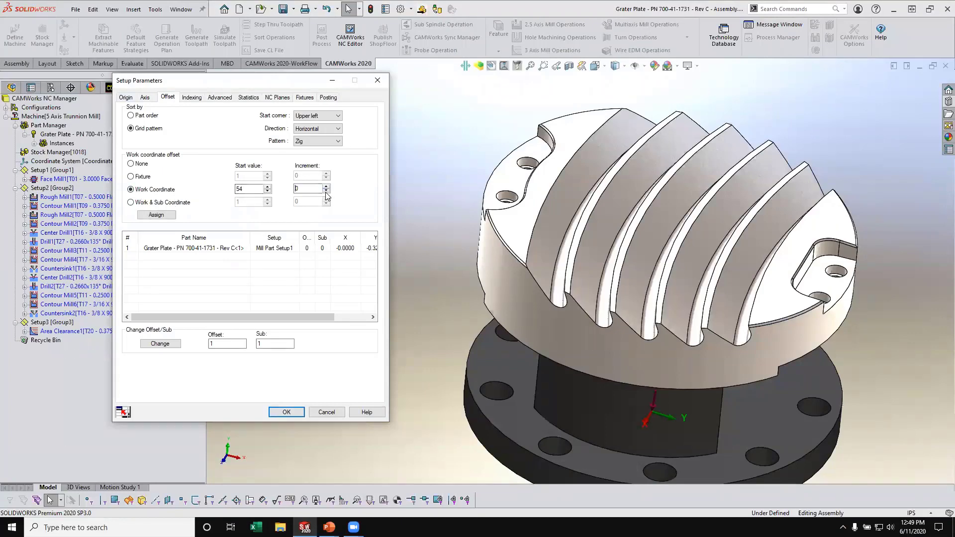
click(156, 215)
click(291, 413)
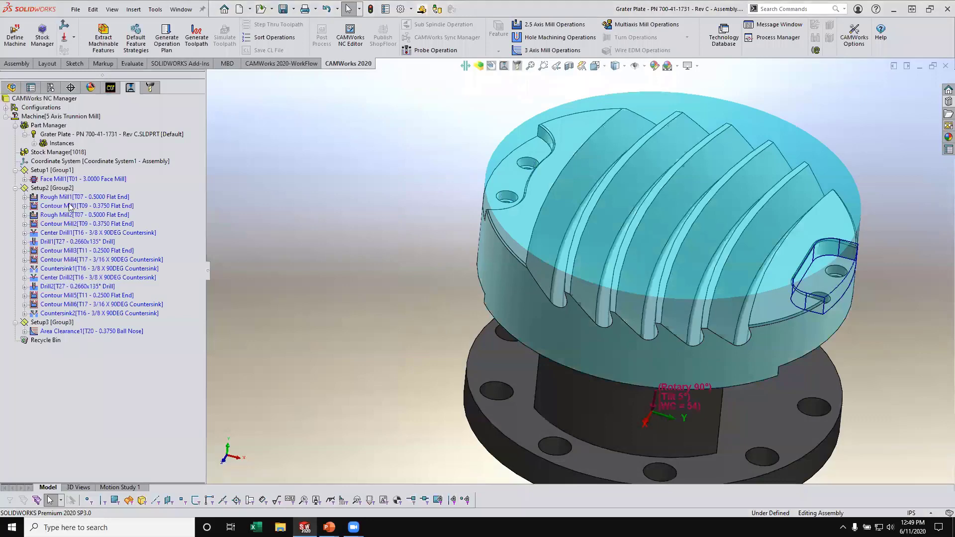
- Assign Setup2 a work coordinate offset with start value 54 and increment 0
click(52, 188)
right_click(65, 189)
click(99, 197)
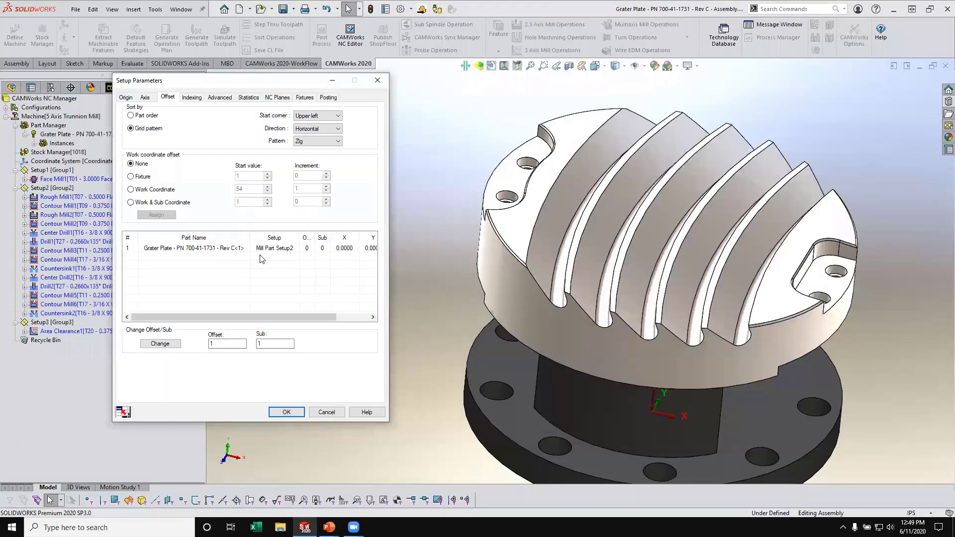
click(131, 190)
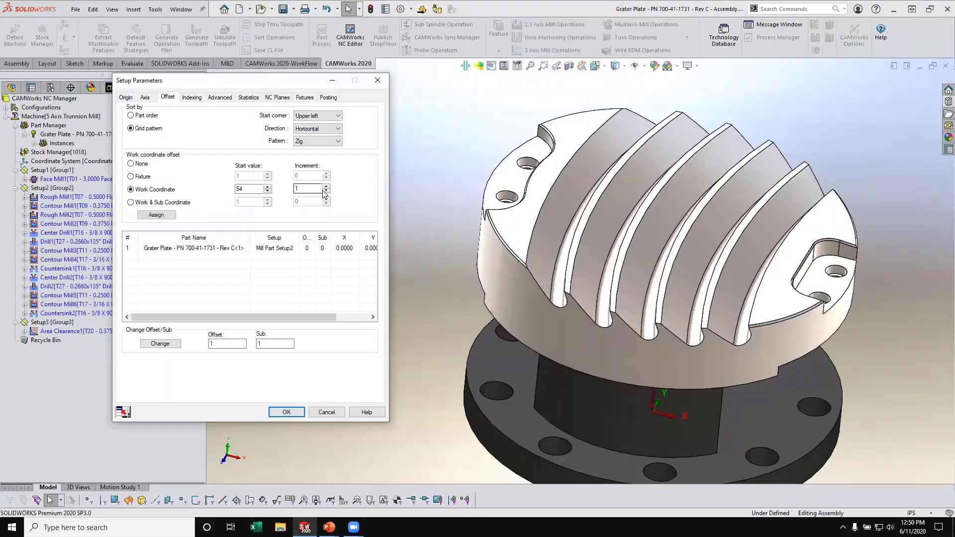
click(169, 215)
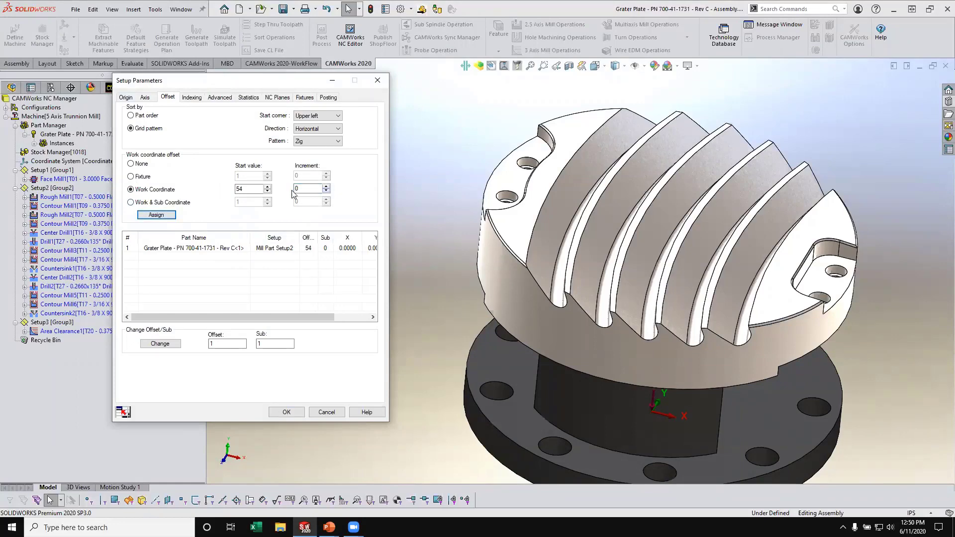
click(288, 412)
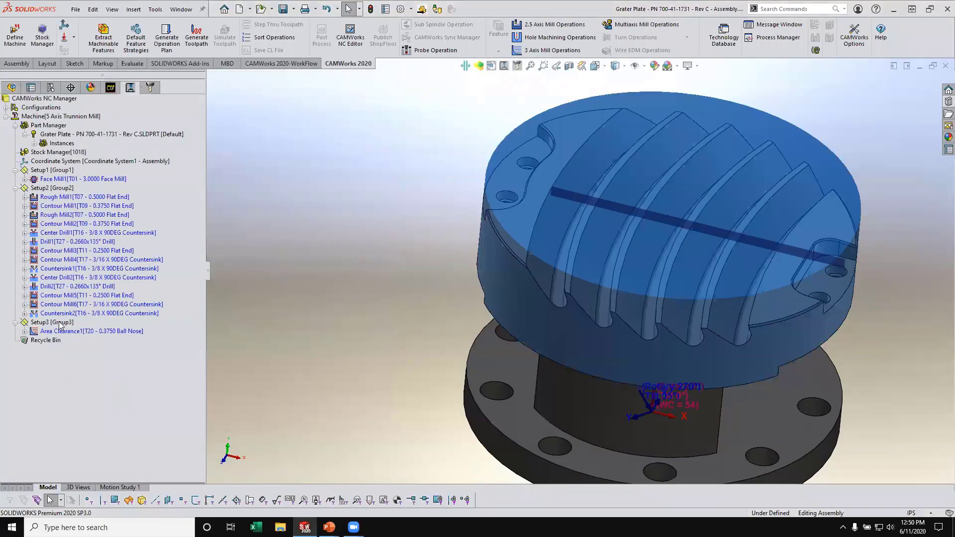
- Assign Setup3 a work coordinate offset with start value 54 and increment 0
right_click(60, 322)
click(111, 85)
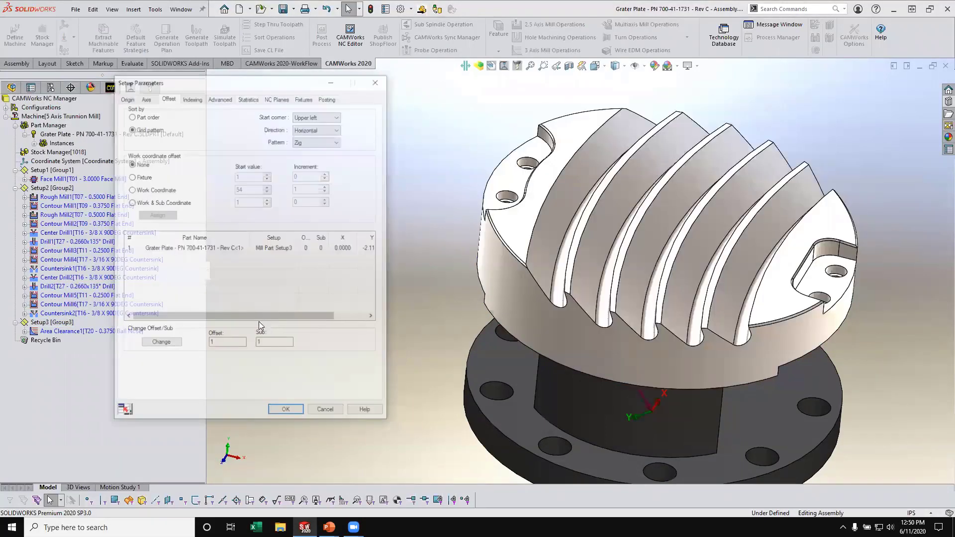
click(137, 191)
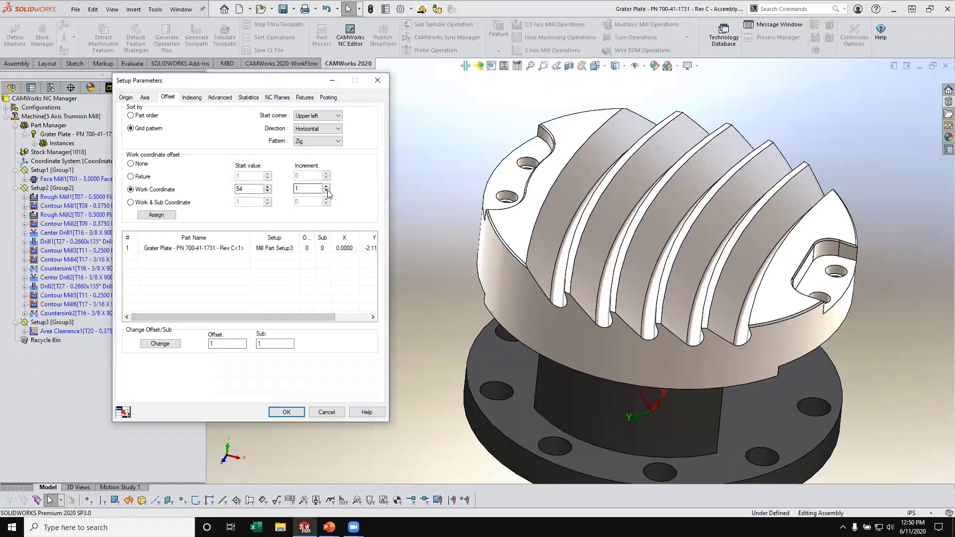
click(165, 220)
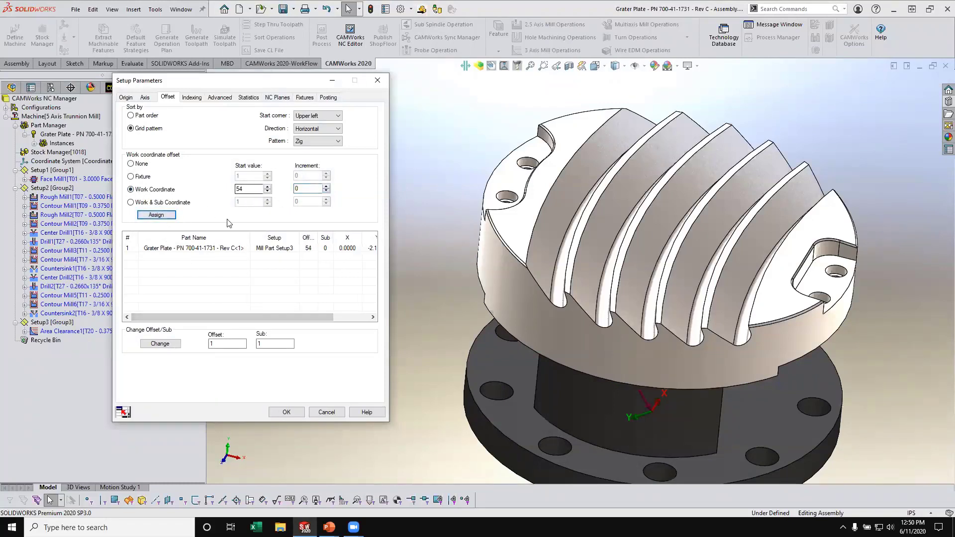
click(287, 413)
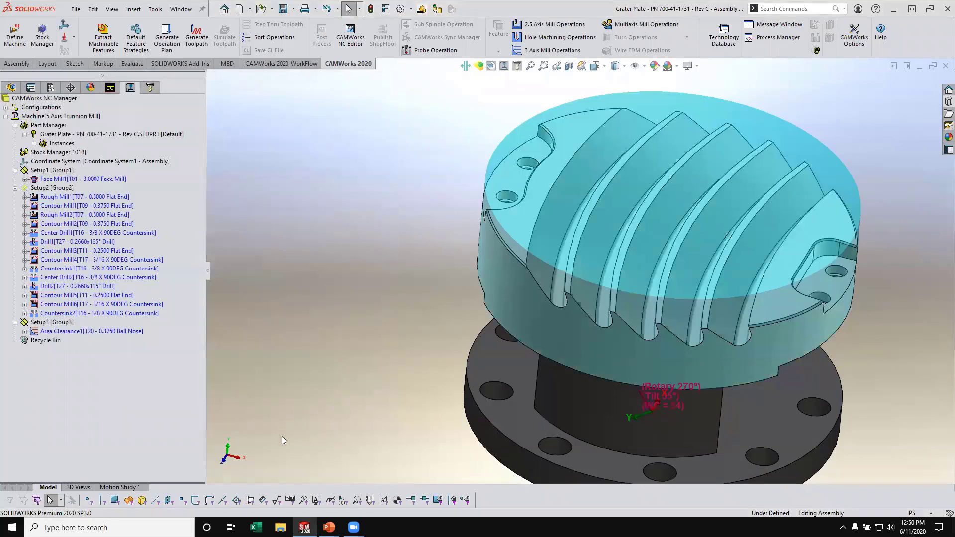
- Add the dark Mfg Fixture component beneath the grater plate to the fixtures of Setup1, without marking it as an avoid area
right_click(47, 172)
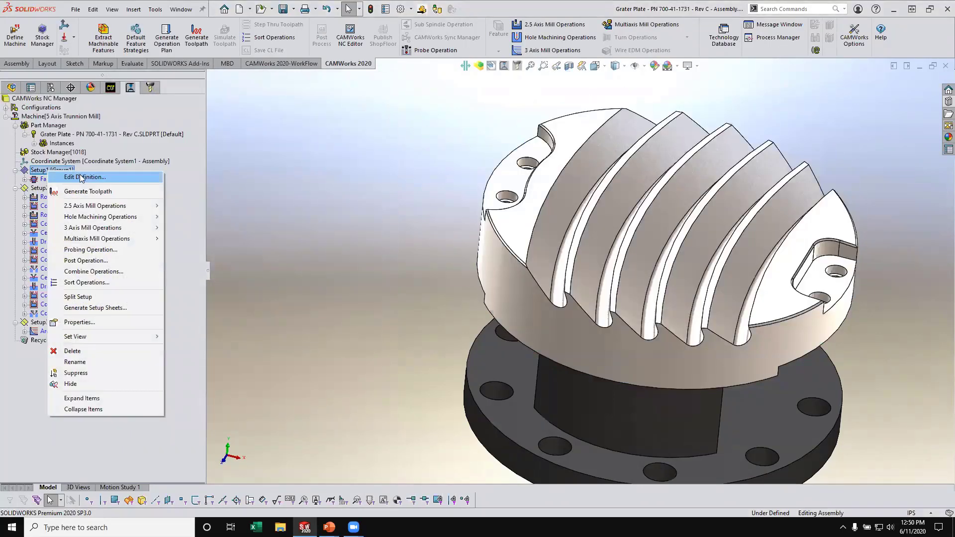
click(59, 177)
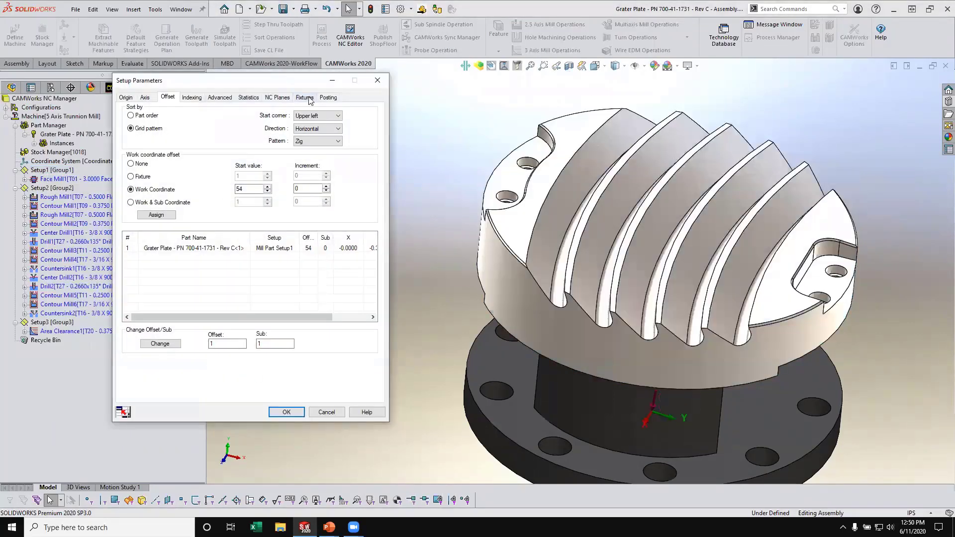
click(304, 98)
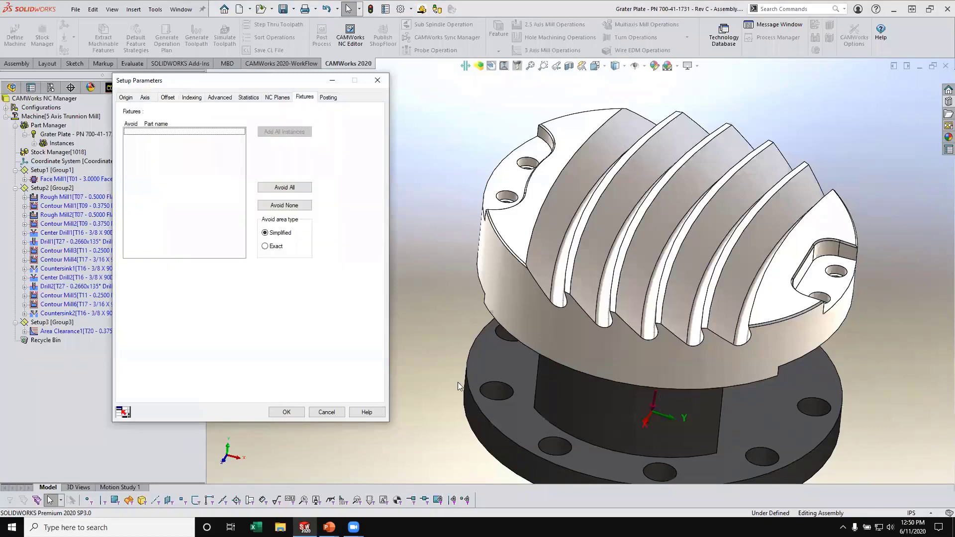
click(583, 417)
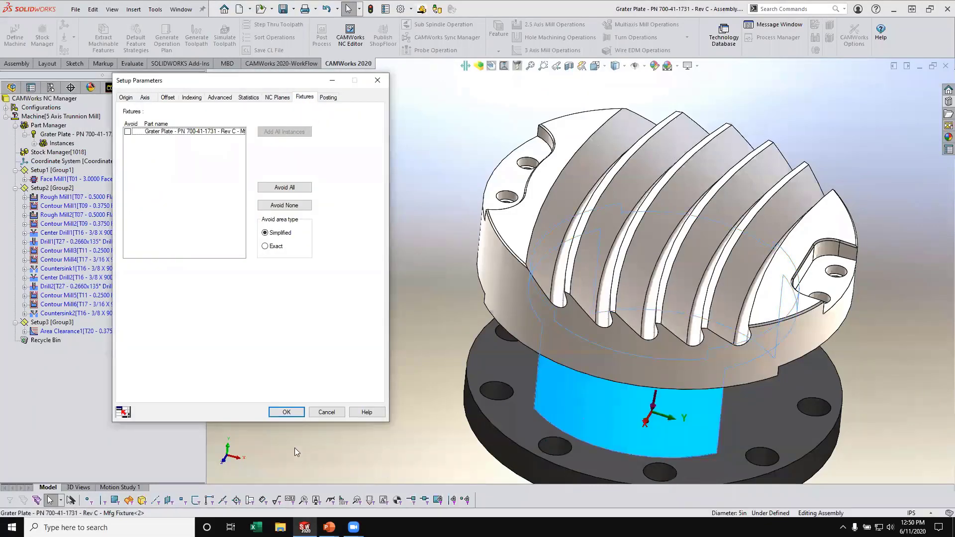
click(286, 412)
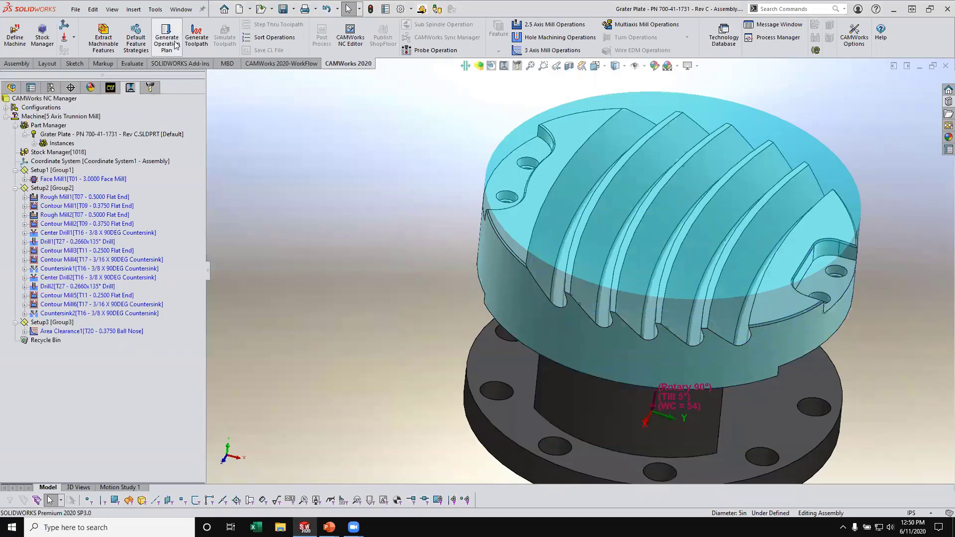
- Generate the toolpaths for all operations and display those of Face Mill1, Rough Mill1 and Rough Mill2
click(197, 36)
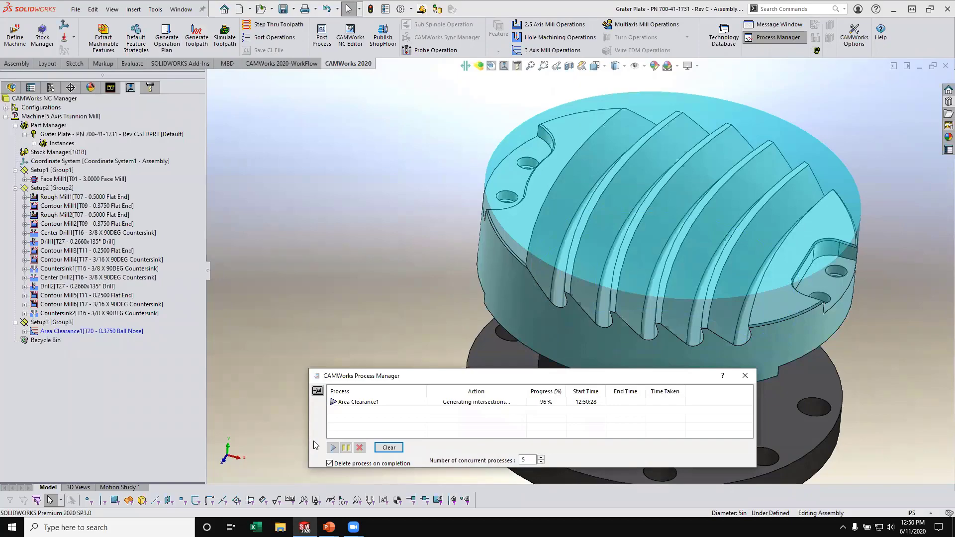
click(72, 179)
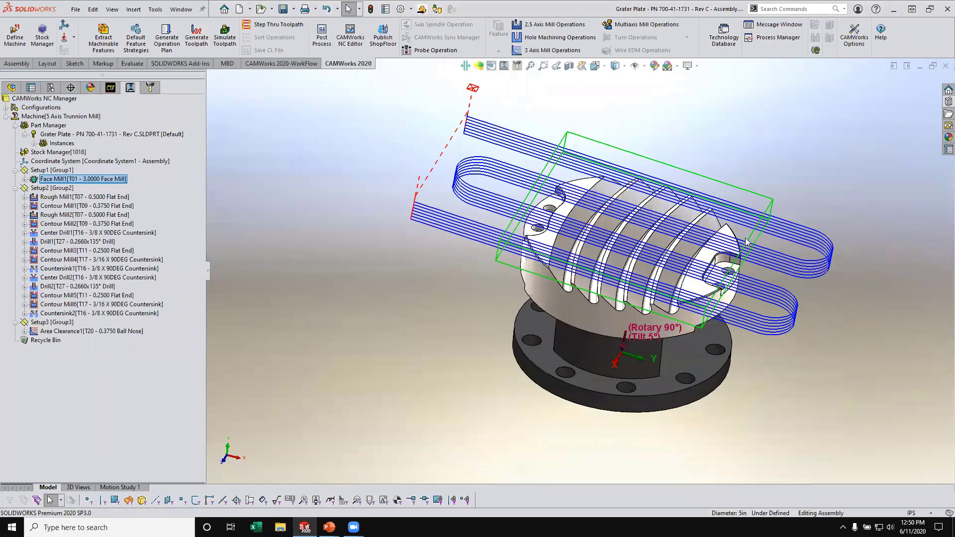
click(64, 197)
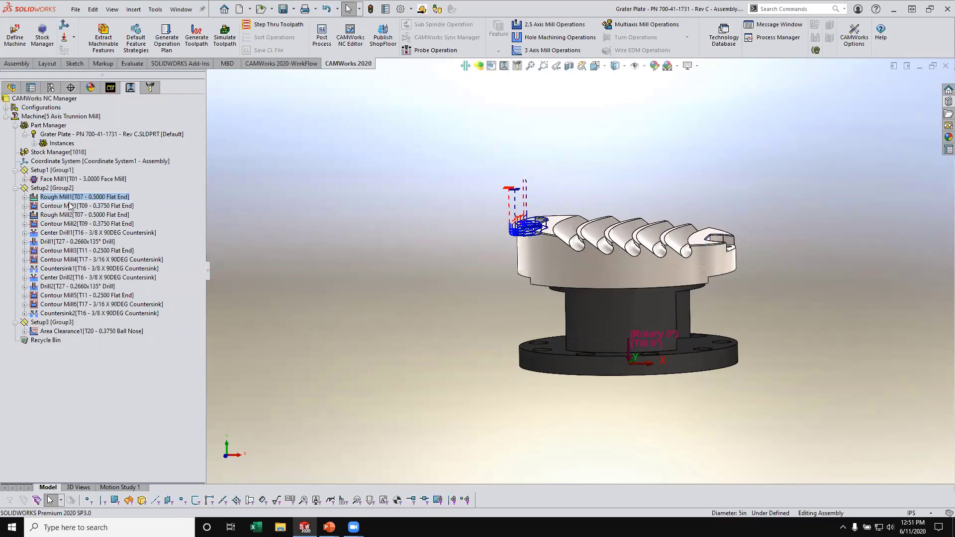
click(78, 214)
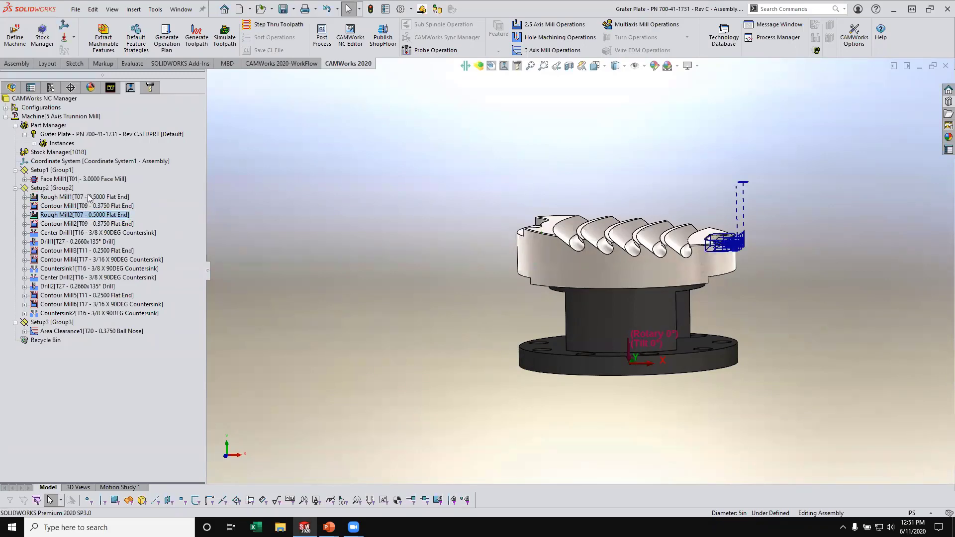
- Reorder the Setup2 operations so that Rough Mill2 directly follows Rough Mill1
double_click(122, 197)
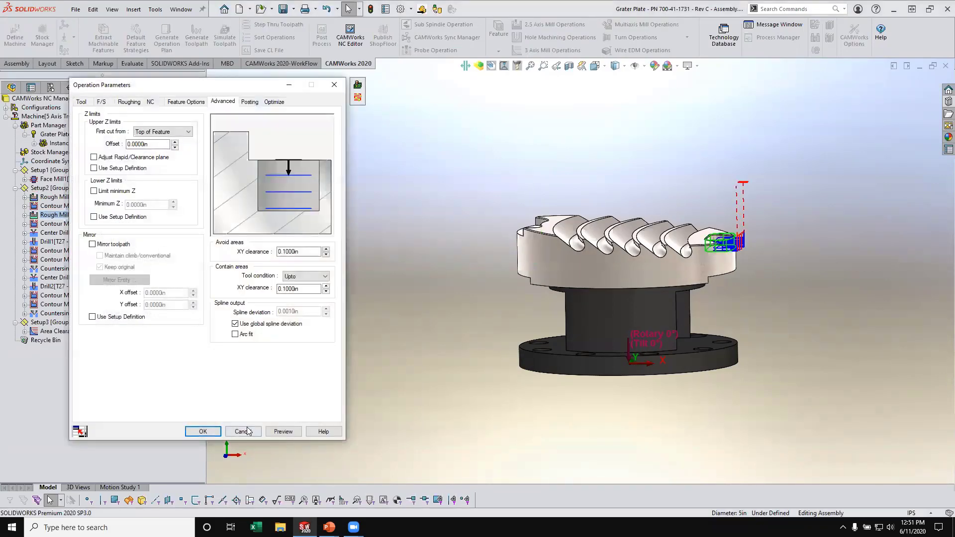
click(244, 431)
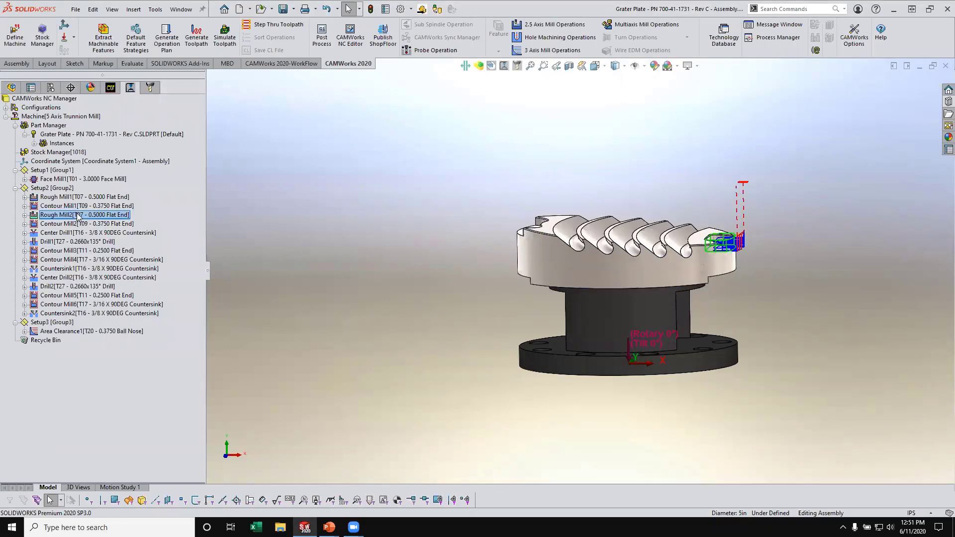
click(87, 196)
drag(87, 195, 87, 197)
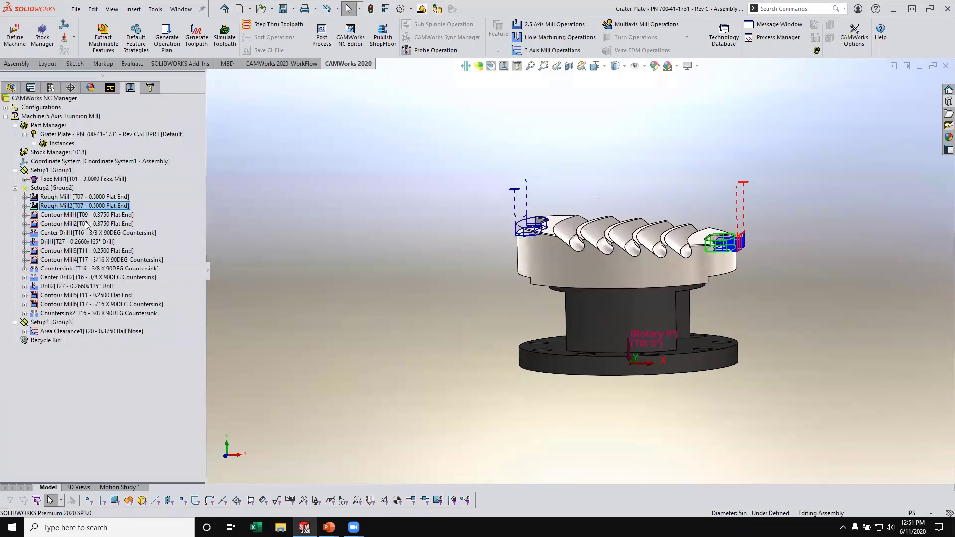
- Reorder the Setup2 operations so that Center Drill2 directly follows Center Drill1
click(94, 232)
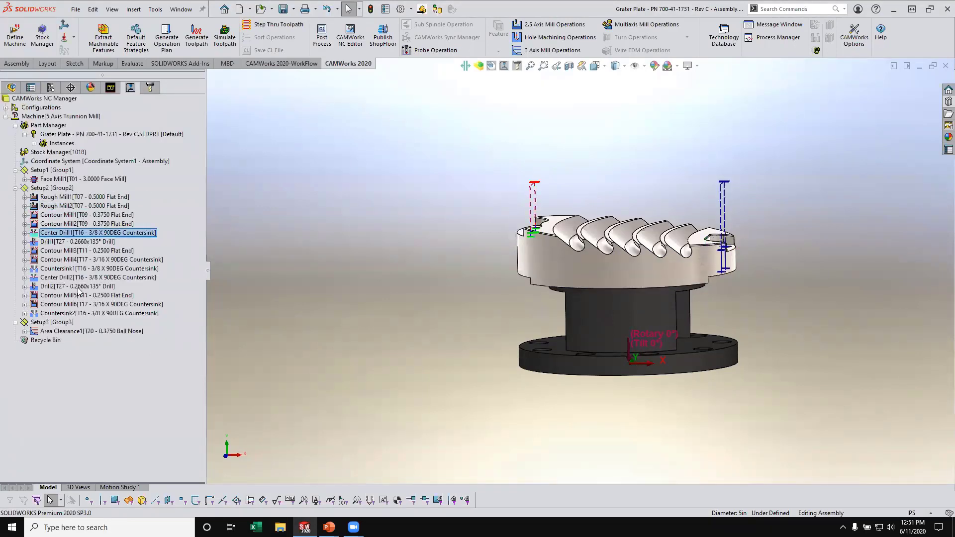
click(79, 288)
click(65, 278)
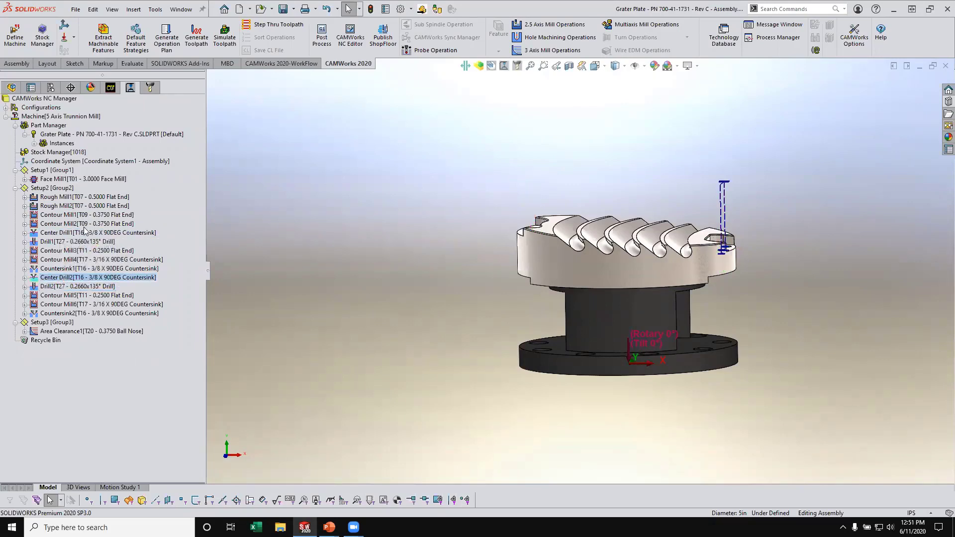
double_click(92, 277)
click(242, 431)
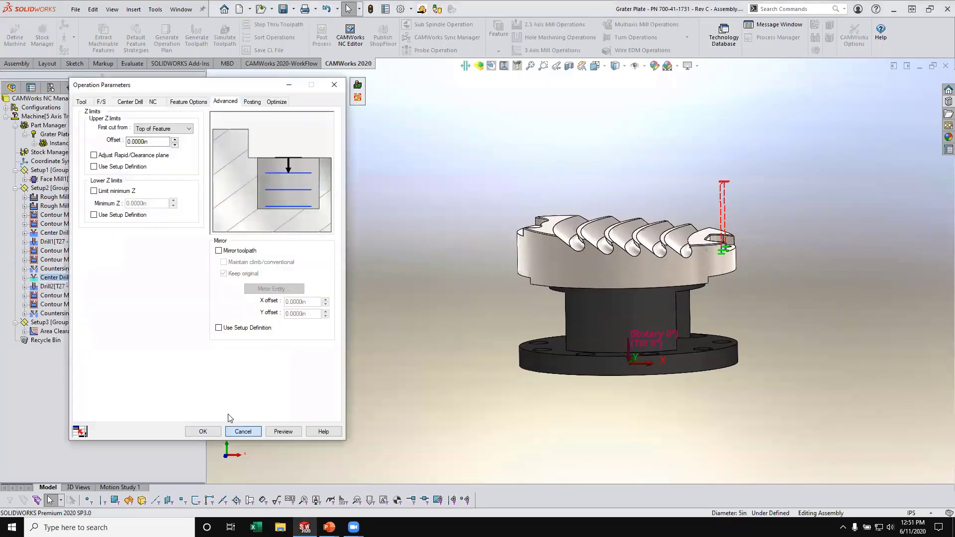
drag(99, 282, 110, 244)
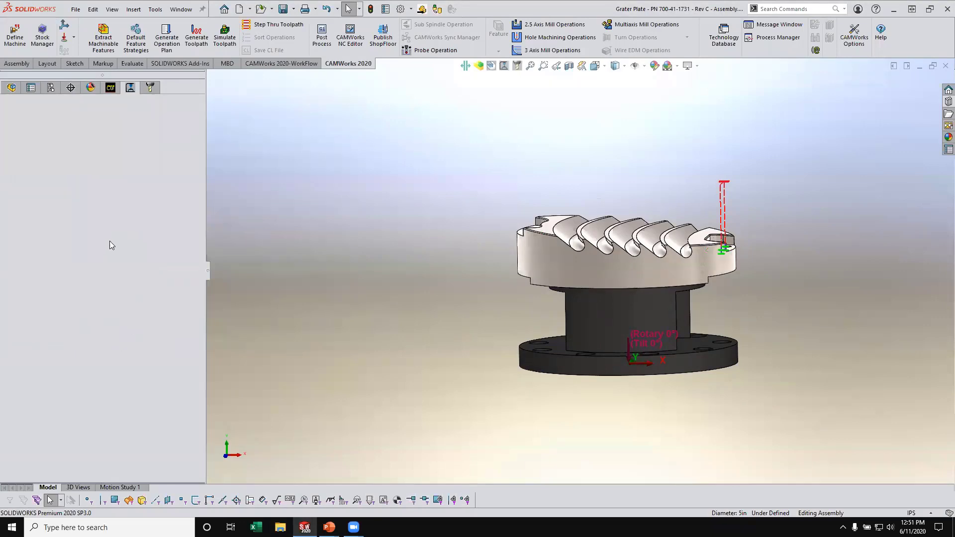
- Move the Drill2 operation of Setup2 directly after Drill1
click(74, 287)
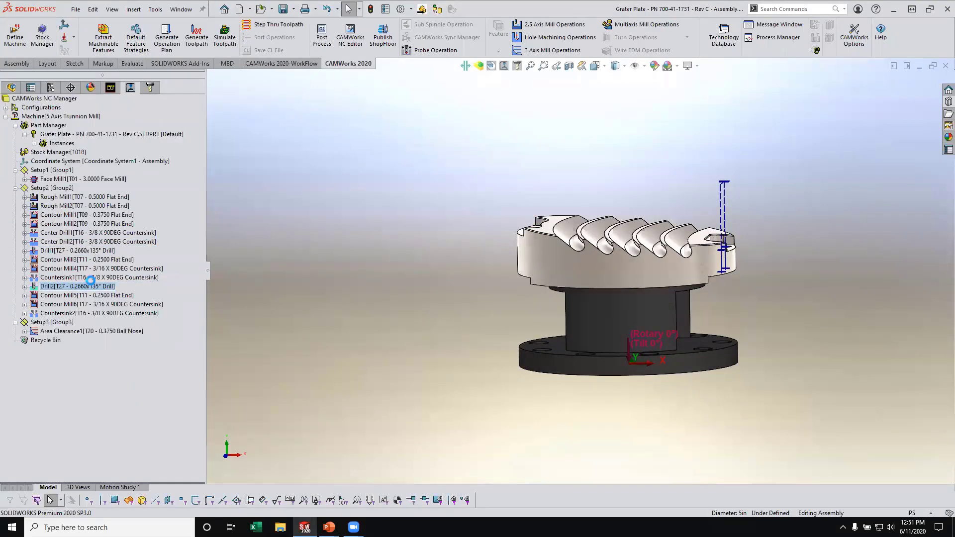
double_click(74, 286)
click(244, 432)
drag(73, 287, 74, 255)
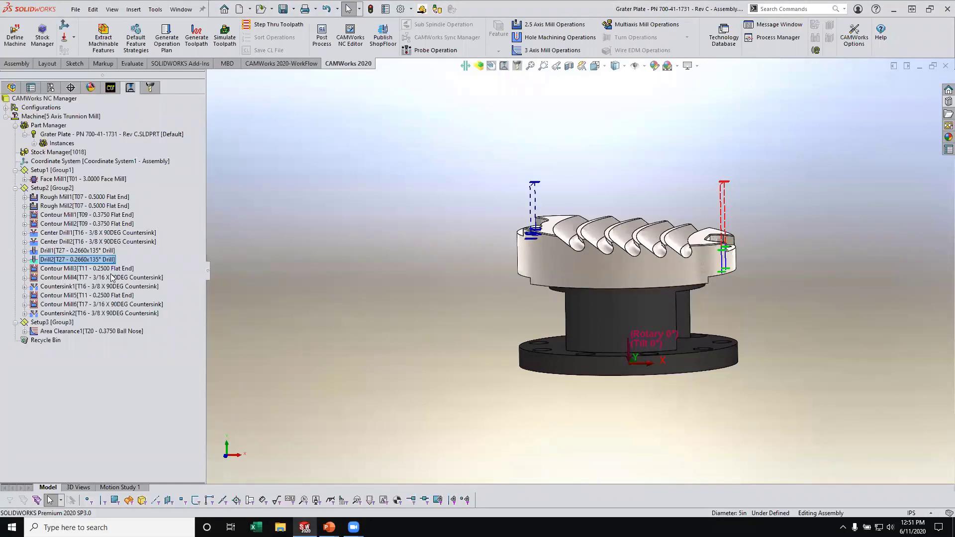
- Group the remaining Setup2 hole operations by tool, placing Contour Mill5 after Contour Mill3 and Contour Mill6 after Contour Mill4, ahead of Countersink1
click(102, 296)
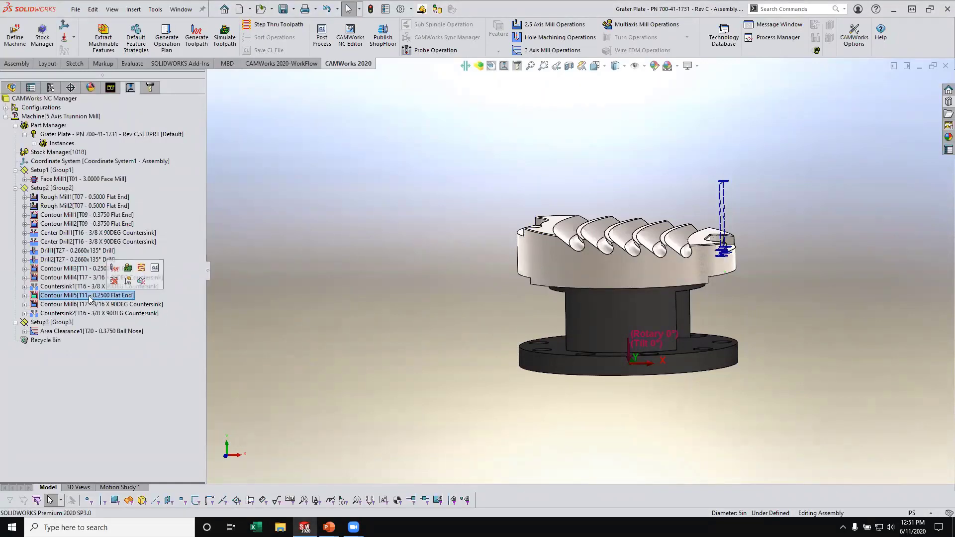
click(112, 267)
drag(102, 295, 109, 267)
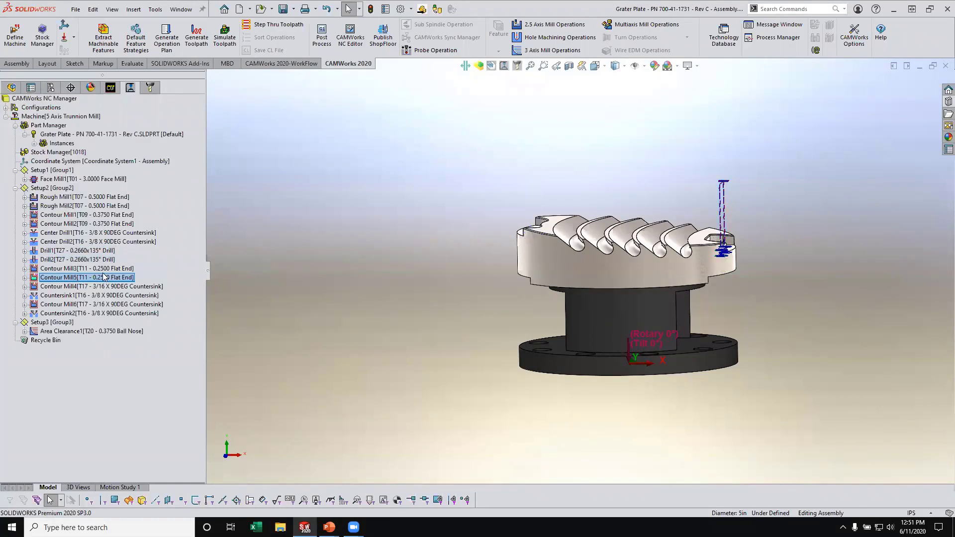
click(103, 278)
click(90, 296)
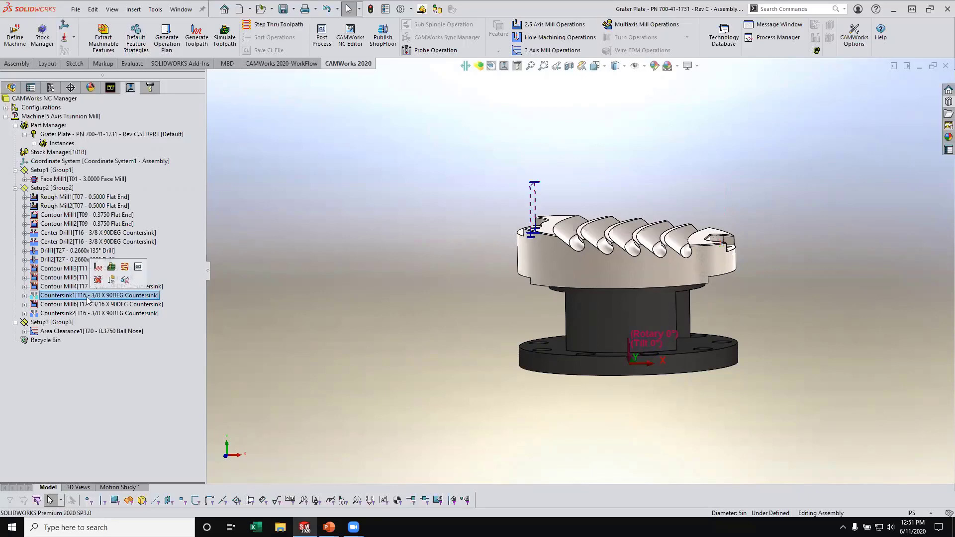
drag(93, 303, 96, 287)
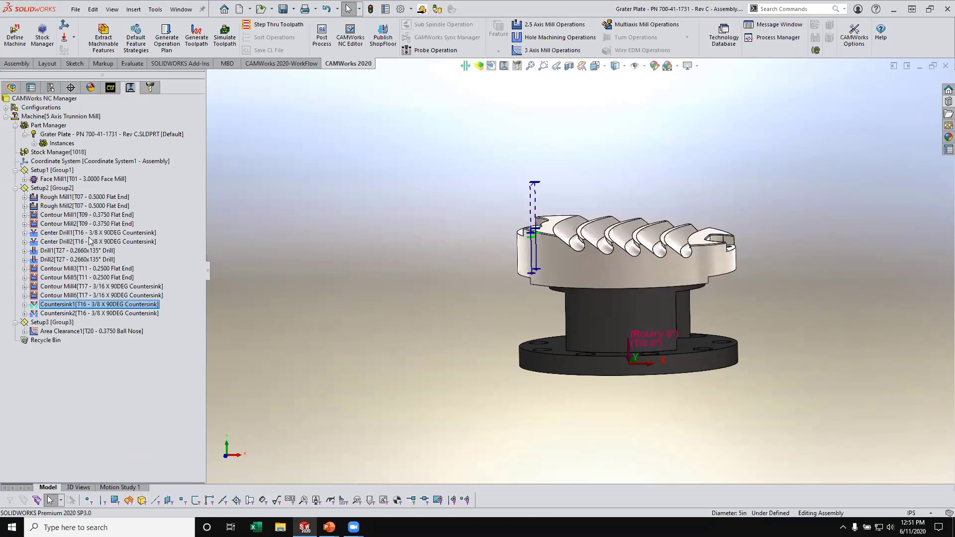
- Display the Area Clearance1 toolpath of Setup3 and examine it on the grater plate
click(87, 332)
middle_drag(411, 289, 577, 215)
scroll(551, 276, down, 3)
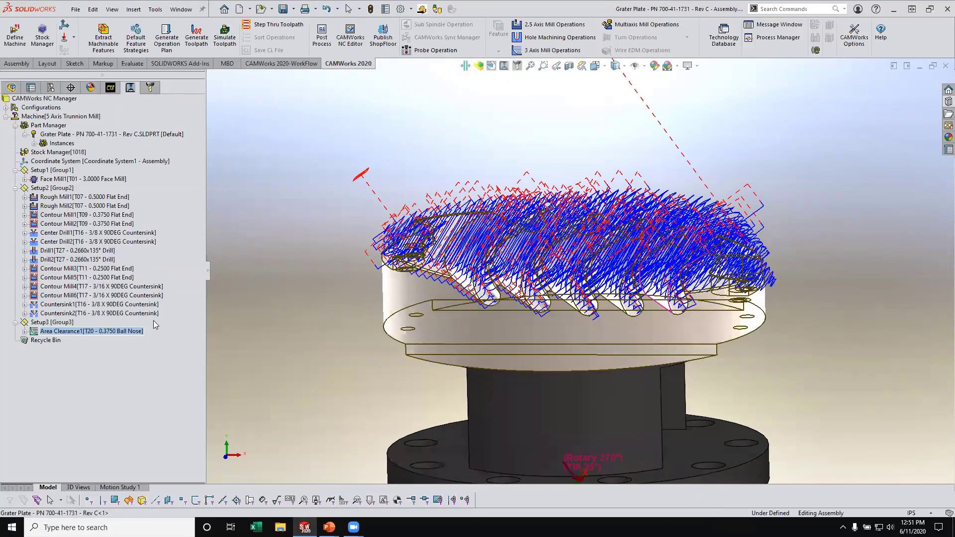
- Set Area Clearance1's From WIP rest machining to compute from user-selected operations, adding Face Mill1 and all Setup2 operations
right_click(135, 330)
click(184, 184)
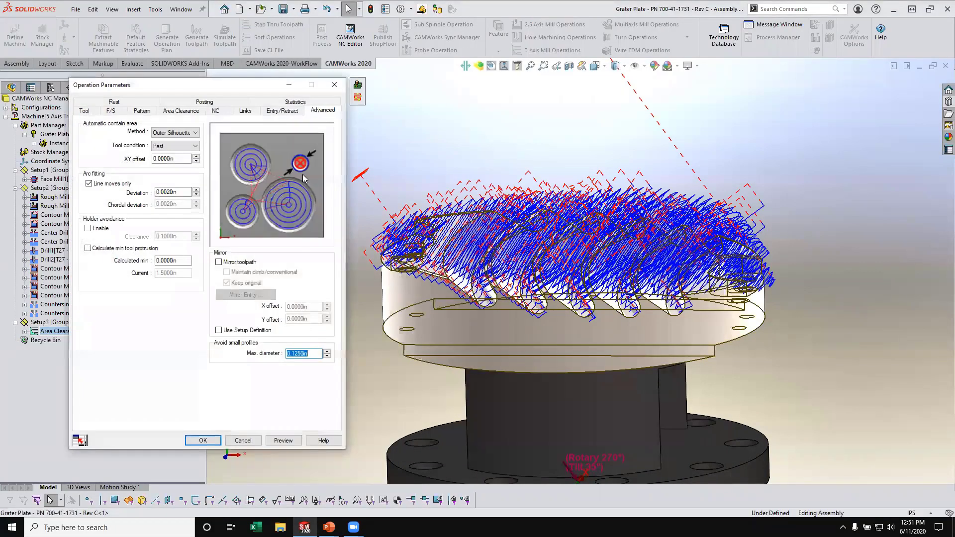
click(139, 104)
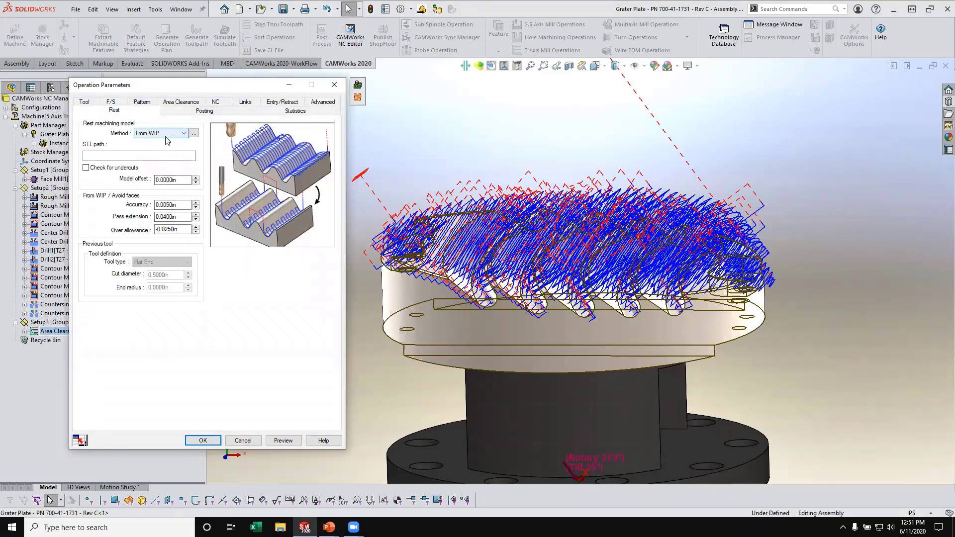
click(194, 132)
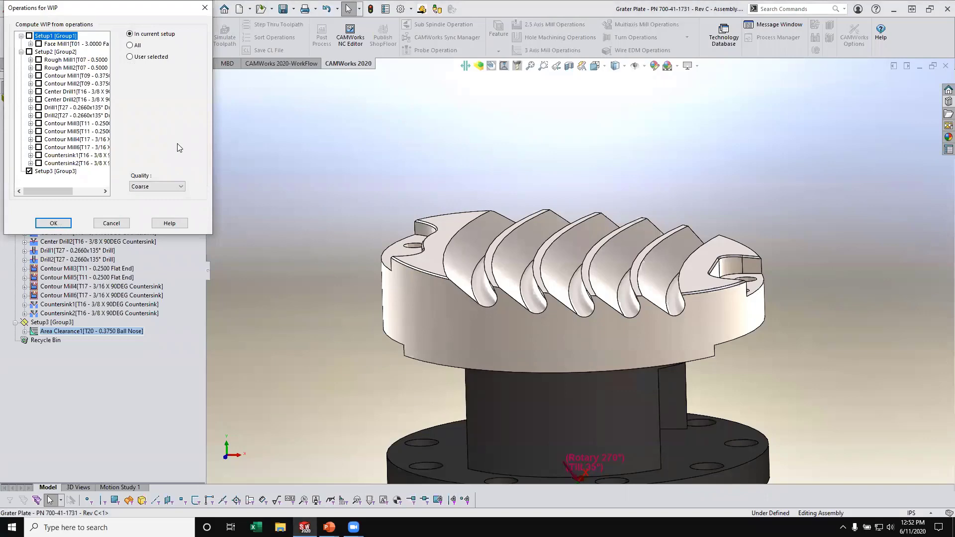
click(125, 224)
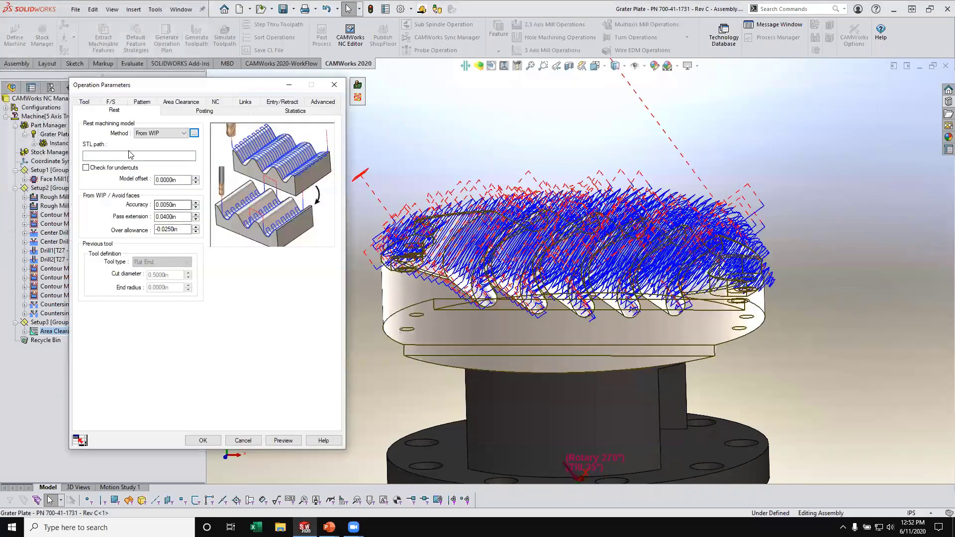
click(194, 133)
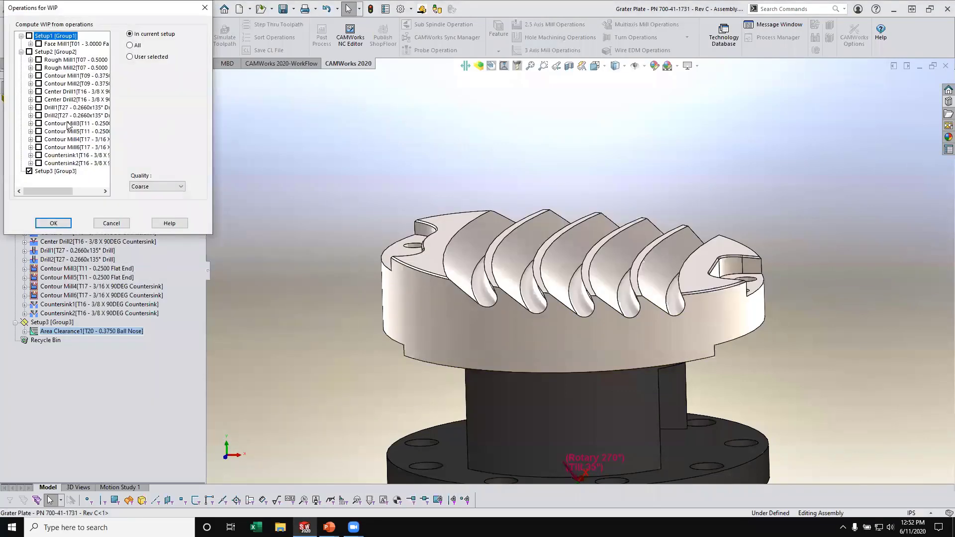
click(39, 44)
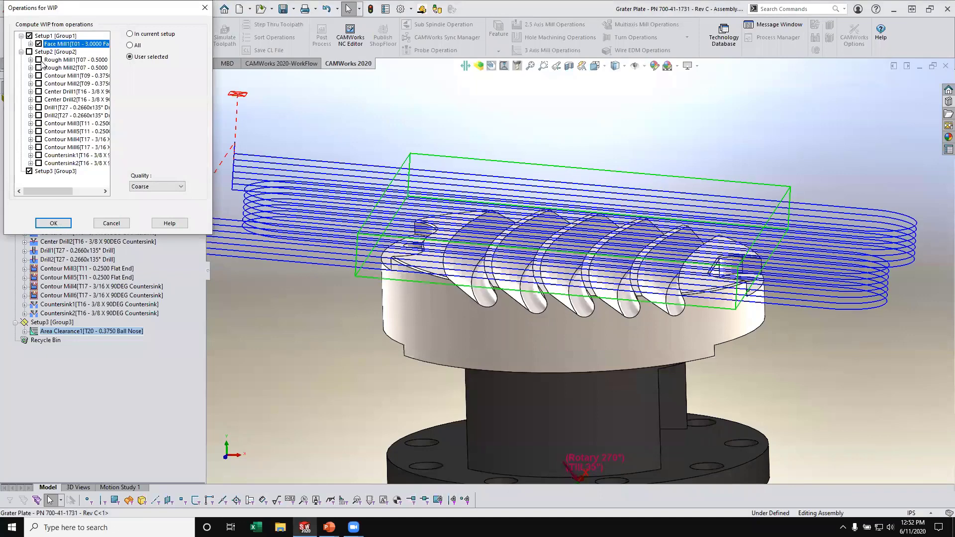
click(30, 52)
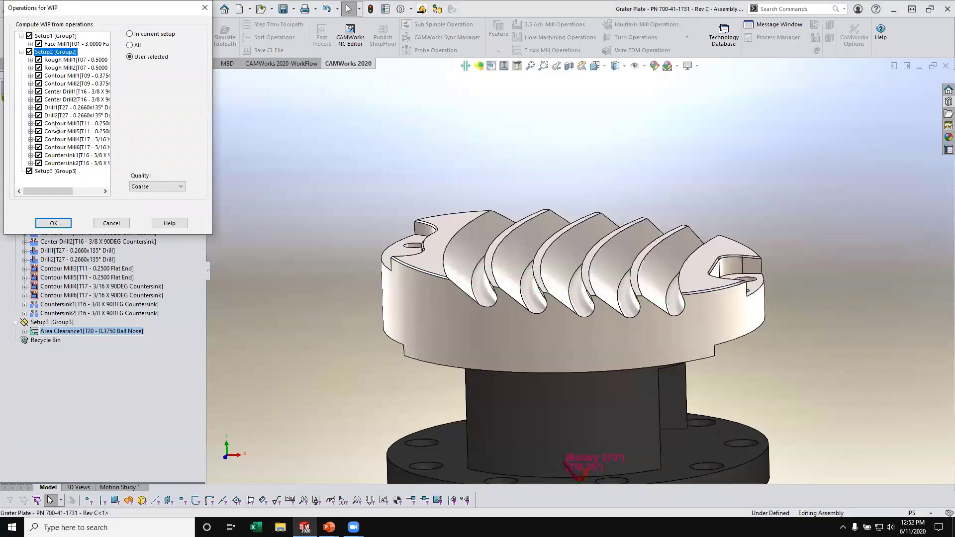
click(54, 223)
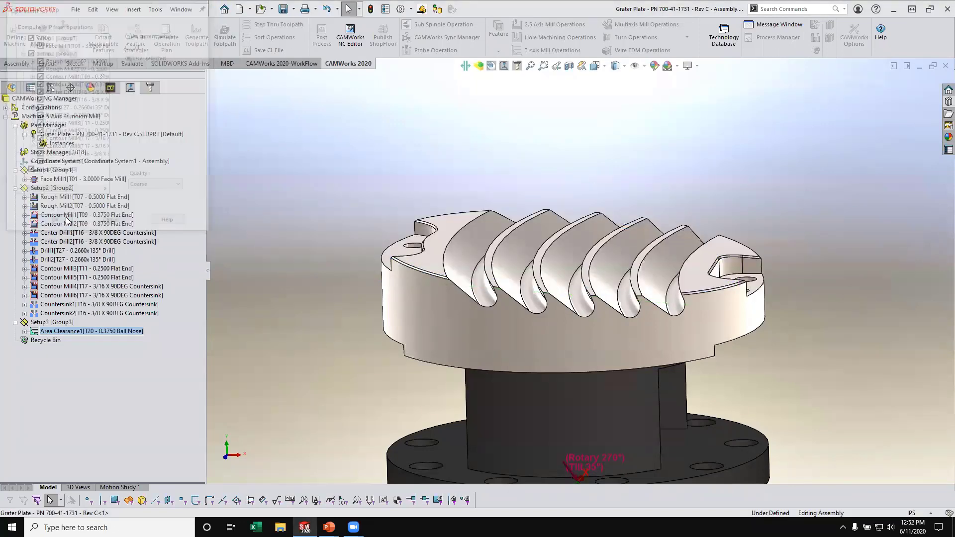
click(203, 440)
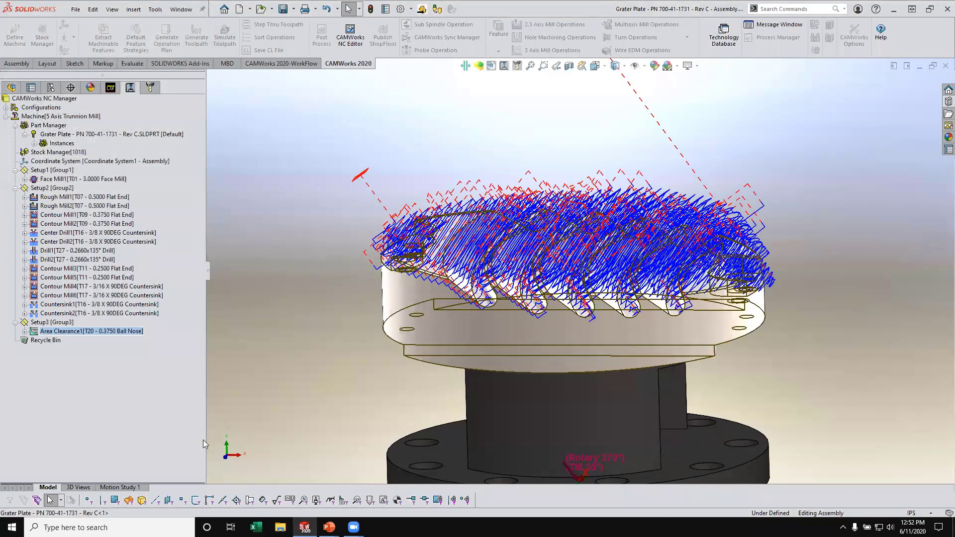
- Regenerate the Area Clearance1 toolpath with the updated rest machining settings
right_click(120, 331)
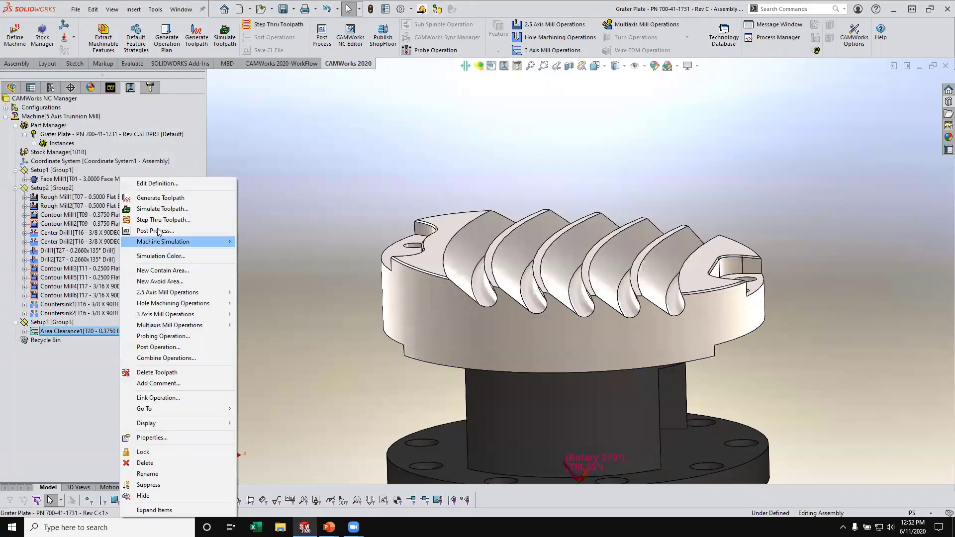
click(149, 199)
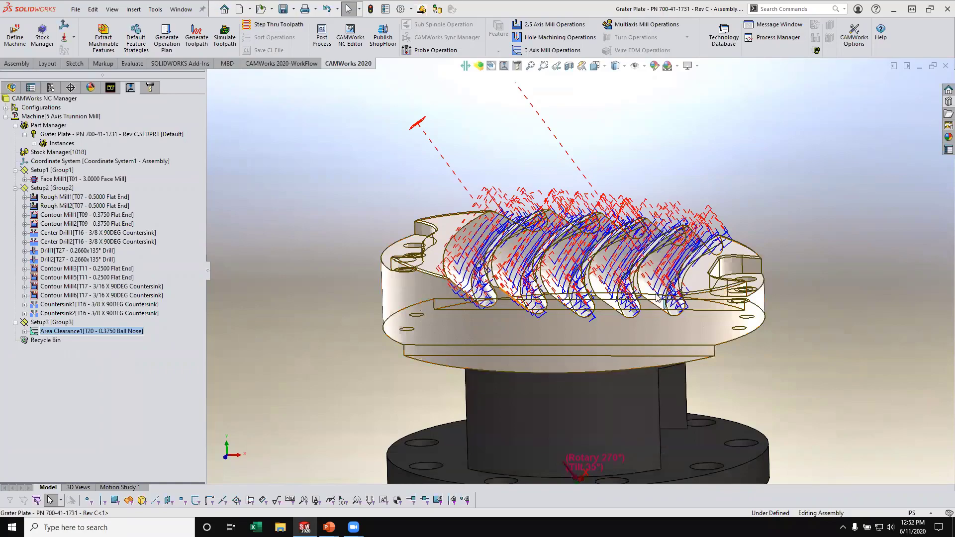
middle_drag(420, 306, 572, 269)
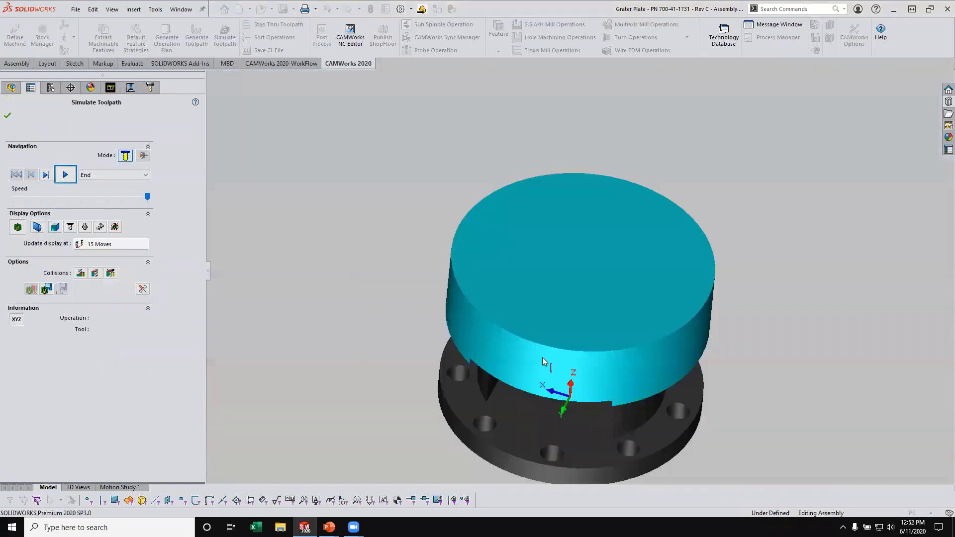
- Run the toolpath simulation to the end and examine the machined grater plate from several angles
middle_drag(531, 338, 500, 276)
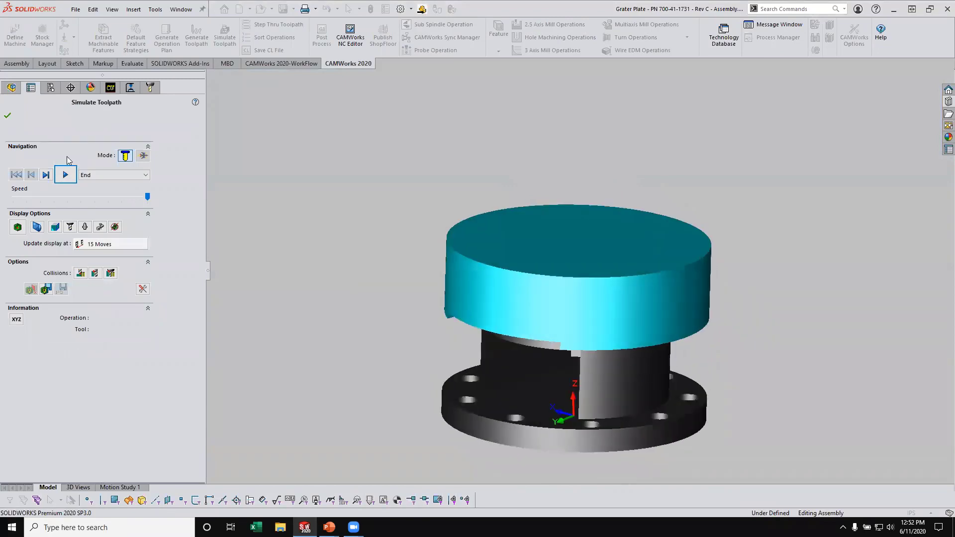
click(65, 175)
middle_drag(408, 258, 441, 320)
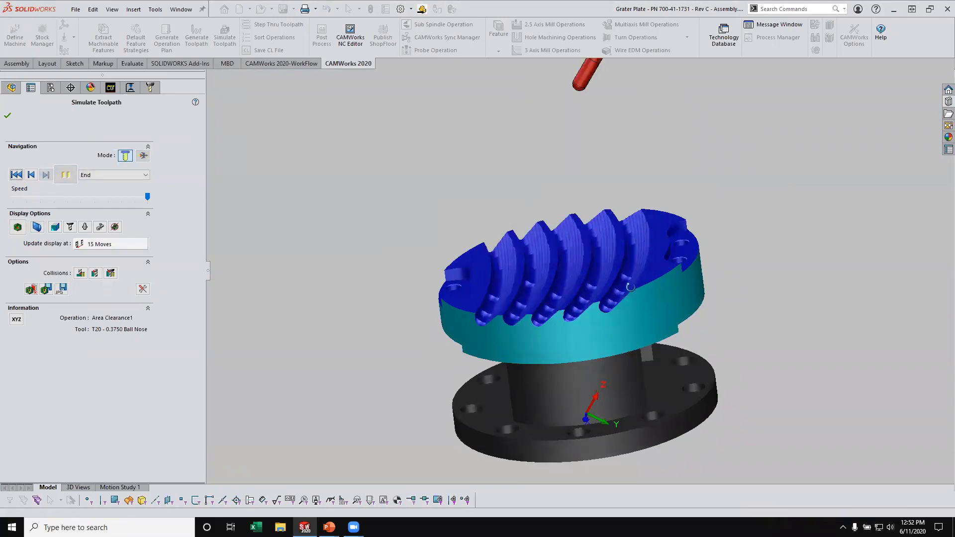
middle_drag(465, 326, 606, 177)
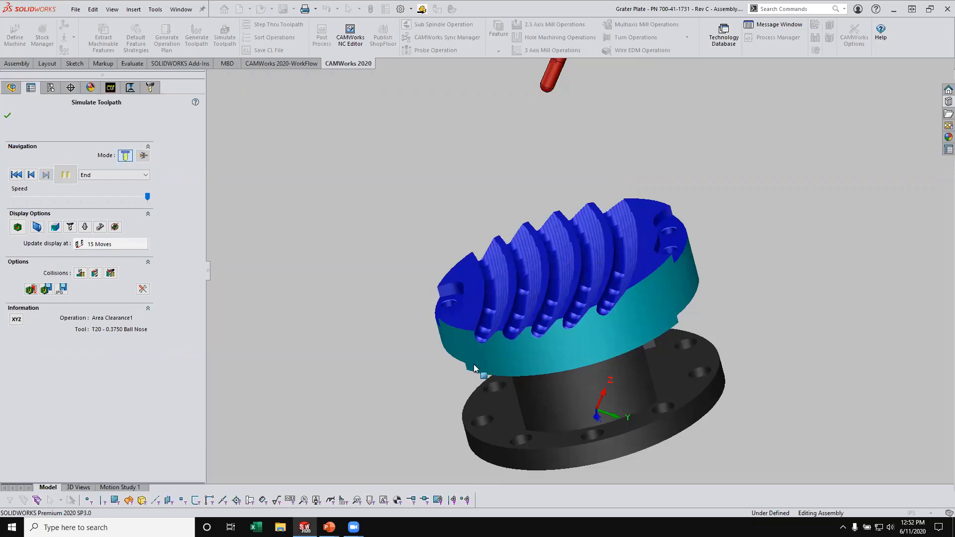
middle_drag(471, 375, 559, 351)
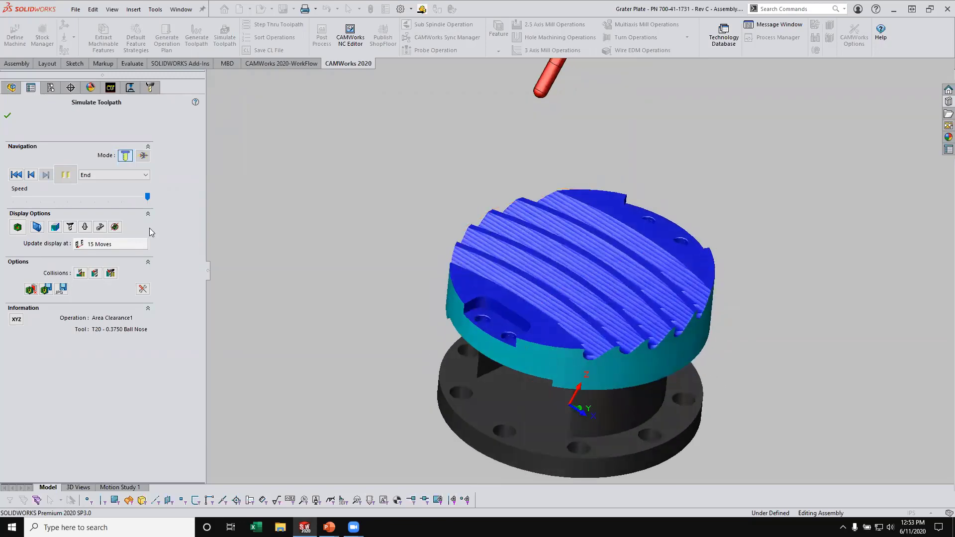
middle_drag(707, 334, 650, 329)
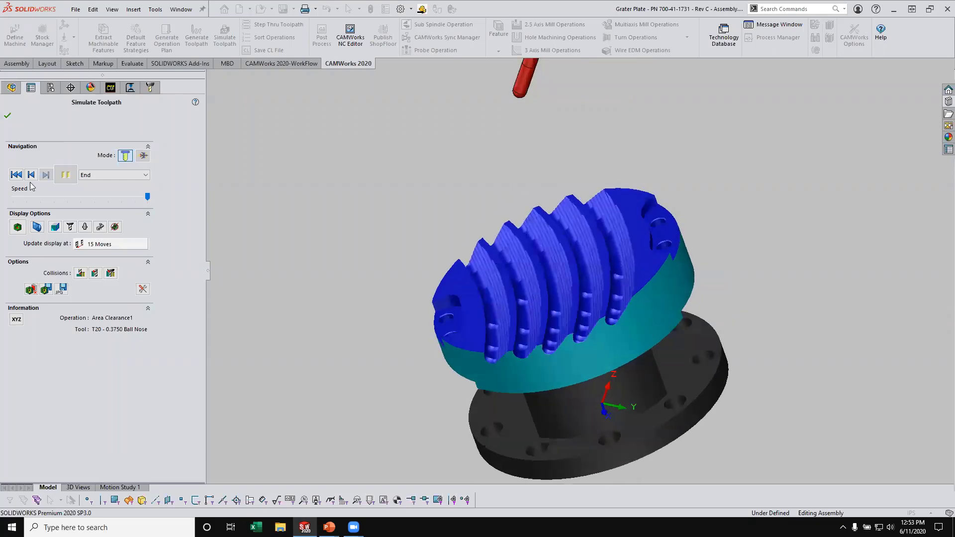
click(8, 116)
- Create a new mill part setup whose axis is defined by the flat pocket floor around the two holes
click(111, 88)
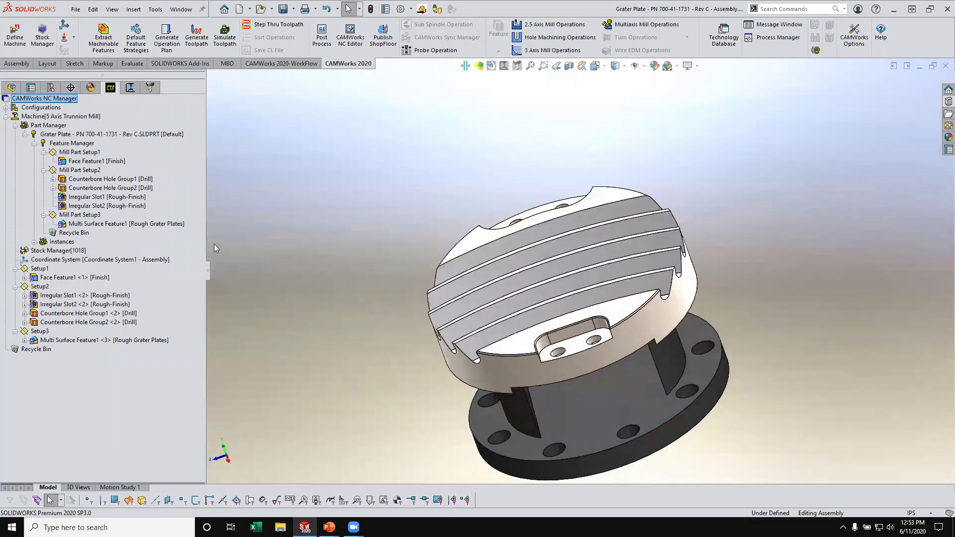
right_click(81, 215)
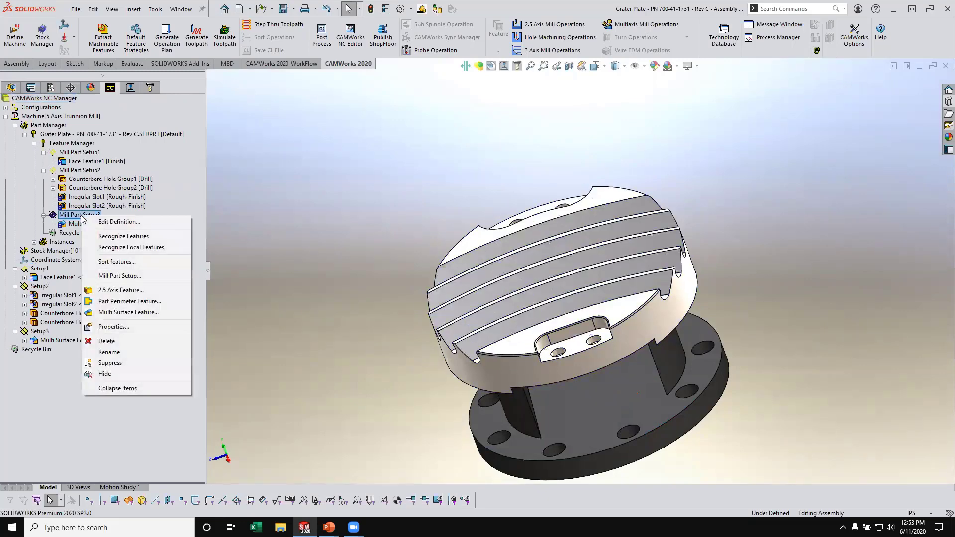
click(137, 276)
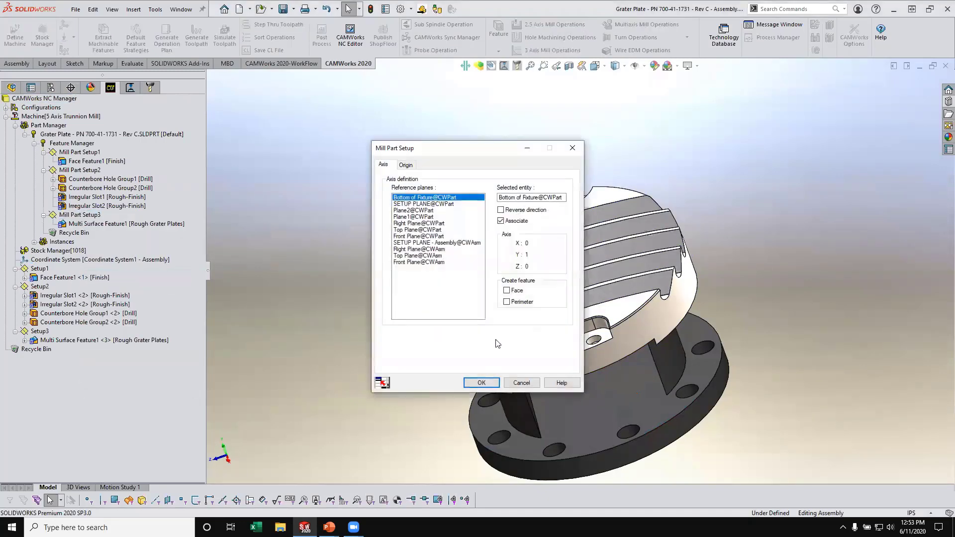
drag(467, 150, 318, 134)
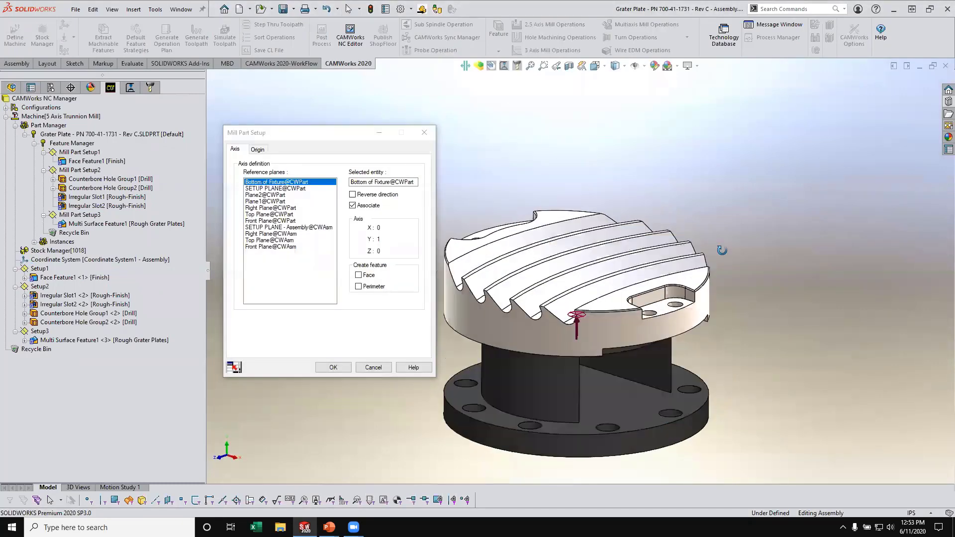
click(644, 312)
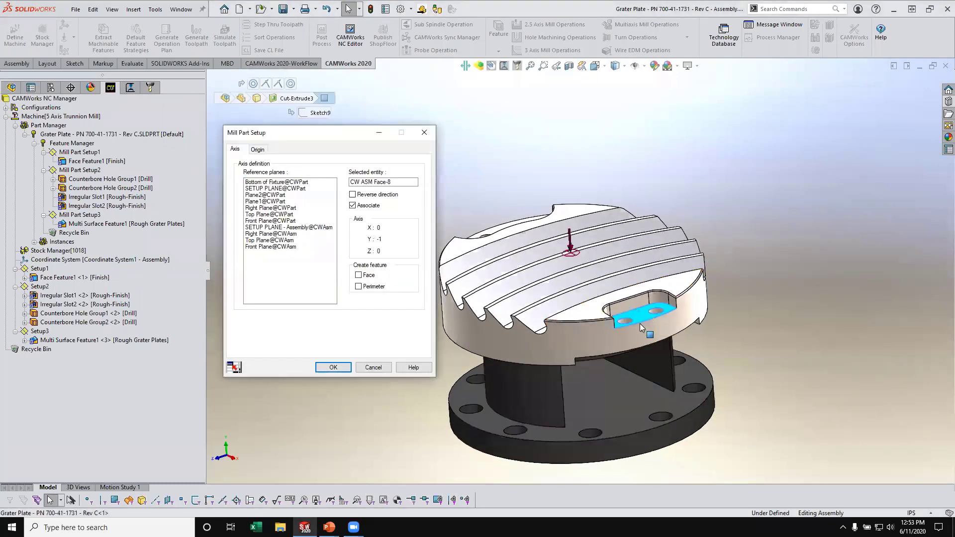
click(337, 367)
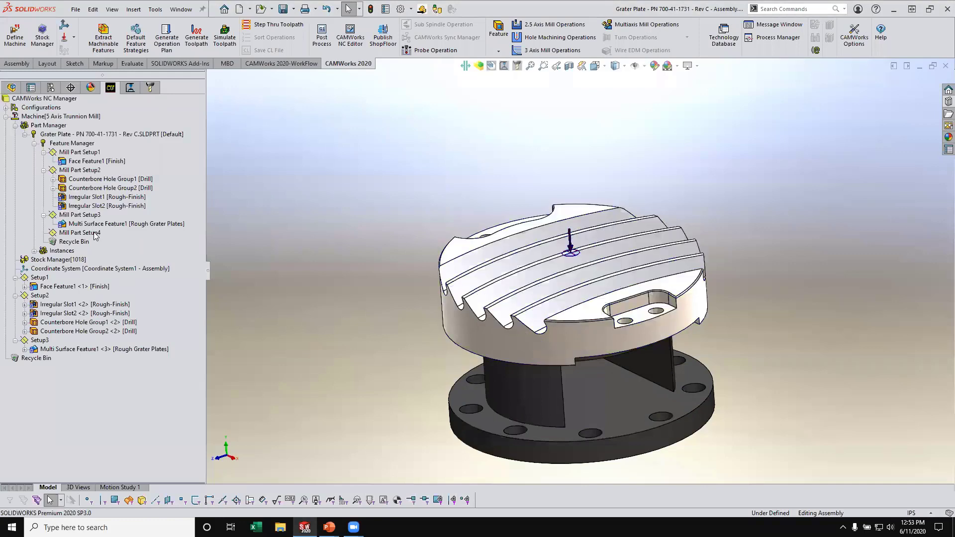
- Create a multi surface feature under Mill Part Setup4 from the first curved groove face with the Finish Grater Plates strategy
right_click(93, 232)
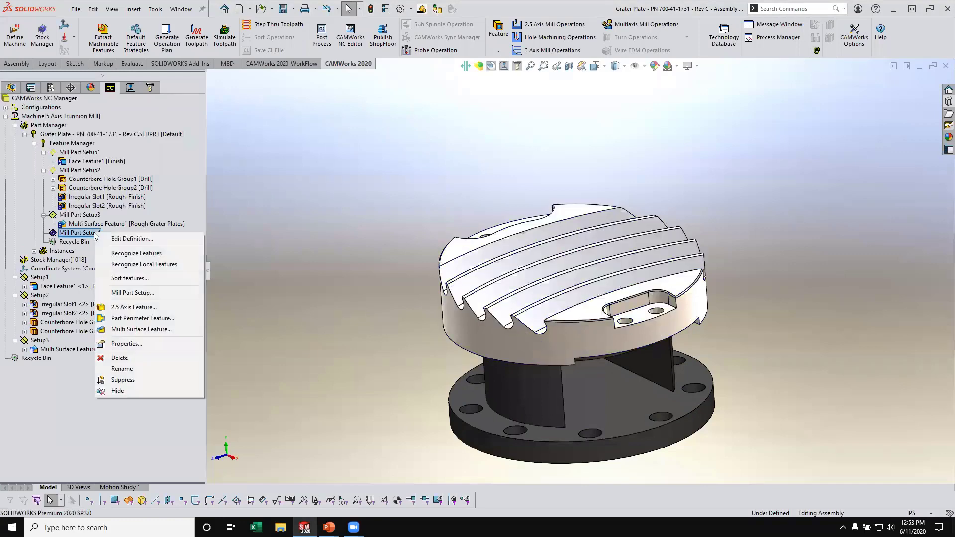
click(142, 330)
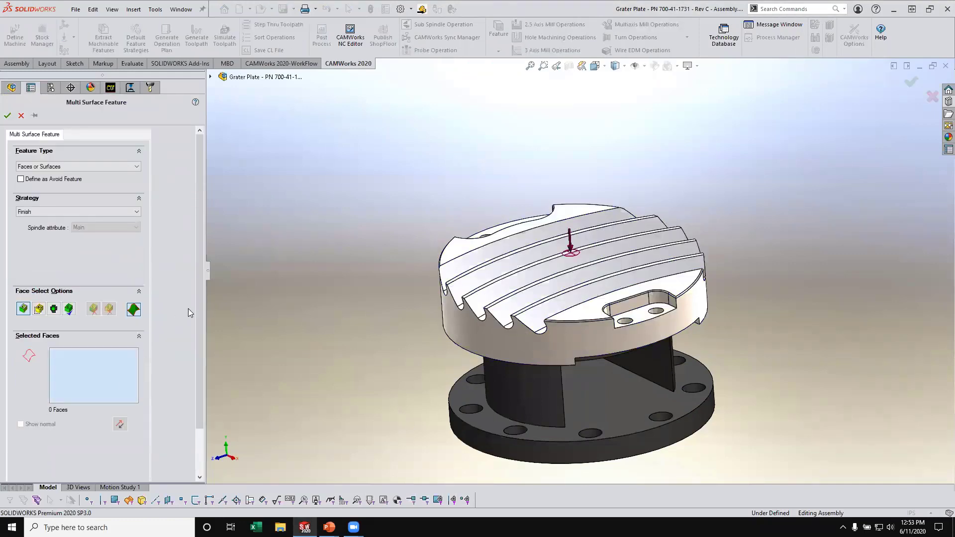
scroll(560, 294, down, 1)
middle_drag(481, 264, 526, 299)
click(543, 323)
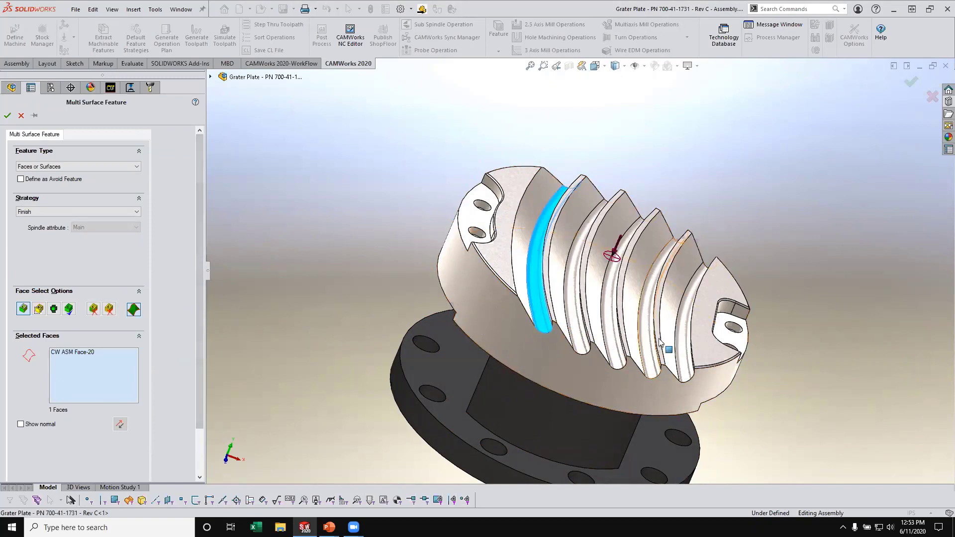
click(59, 210)
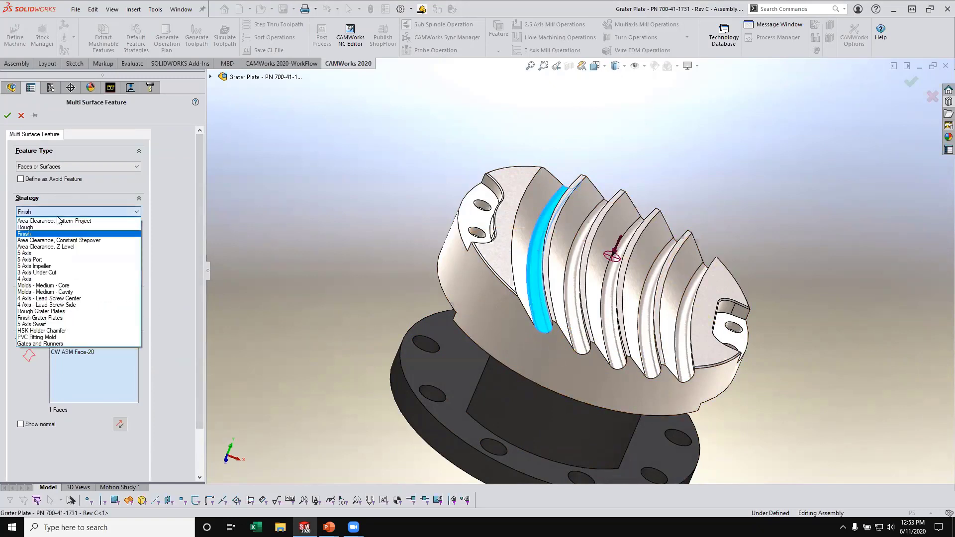
click(35, 319)
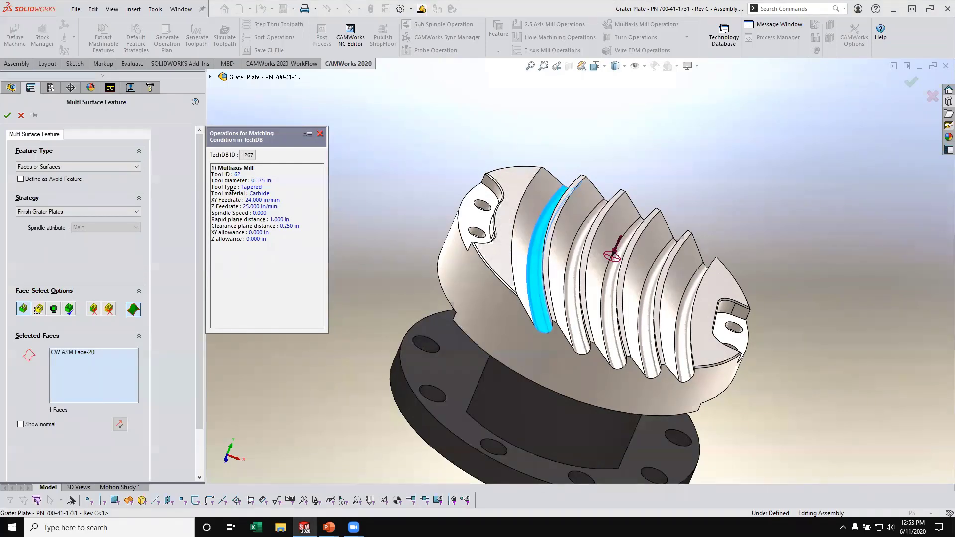
click(7, 117)
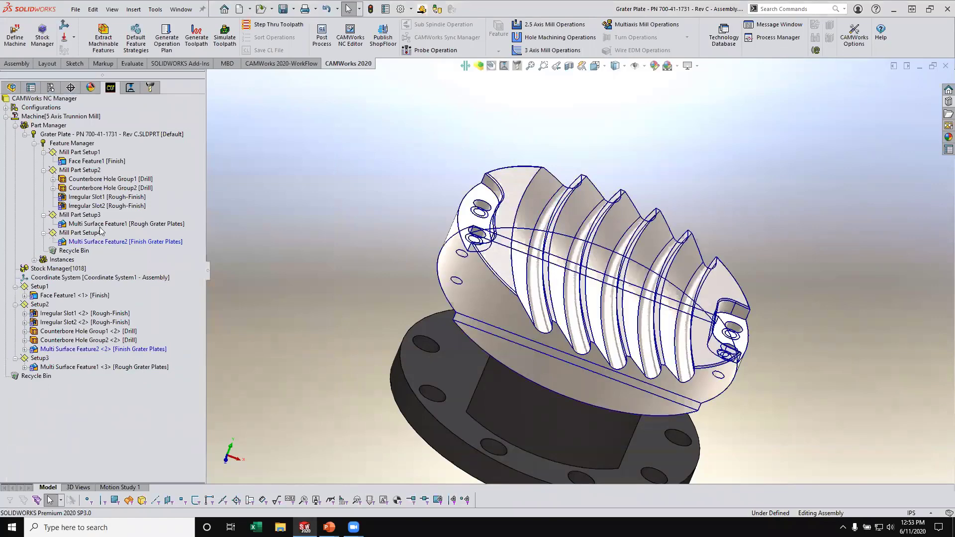
- Add a multi surface feature for the second curved groove face, using the Finish Grater Plates strategy
right_click(111, 243)
click(154, 300)
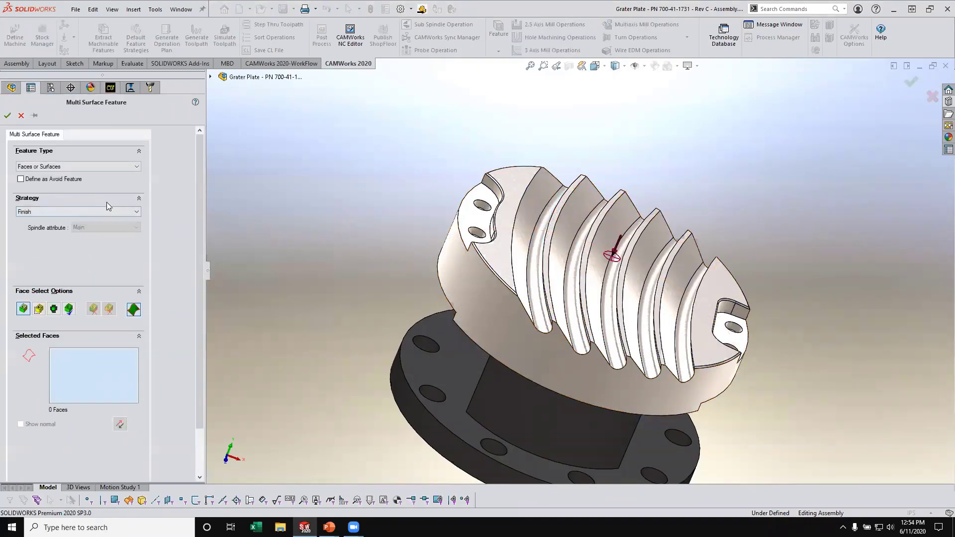
click(583, 340)
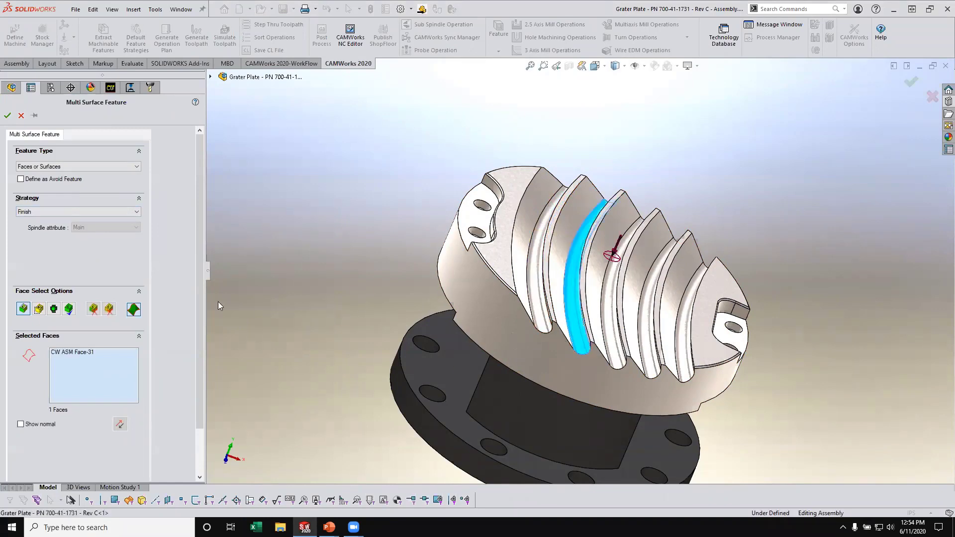
click(77, 212)
click(49, 320)
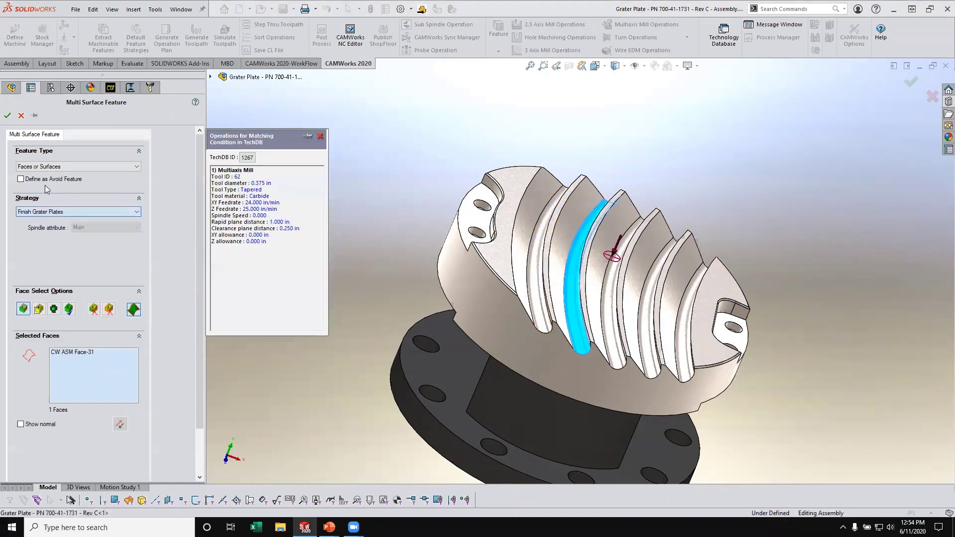
click(7, 117)
- Add a multi surface feature for the third, middle groove face, using the Finish Grater Plates strategy
right_click(114, 252)
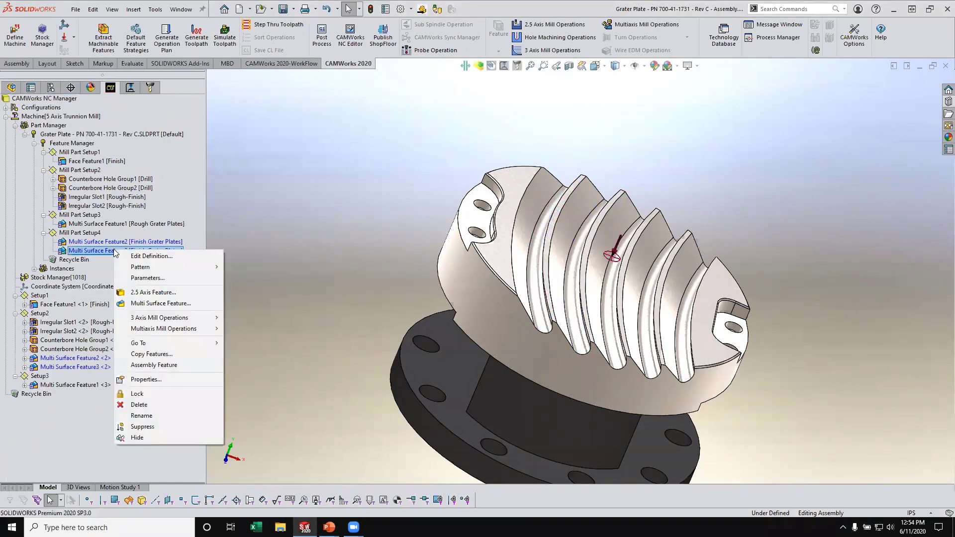
click(160, 303)
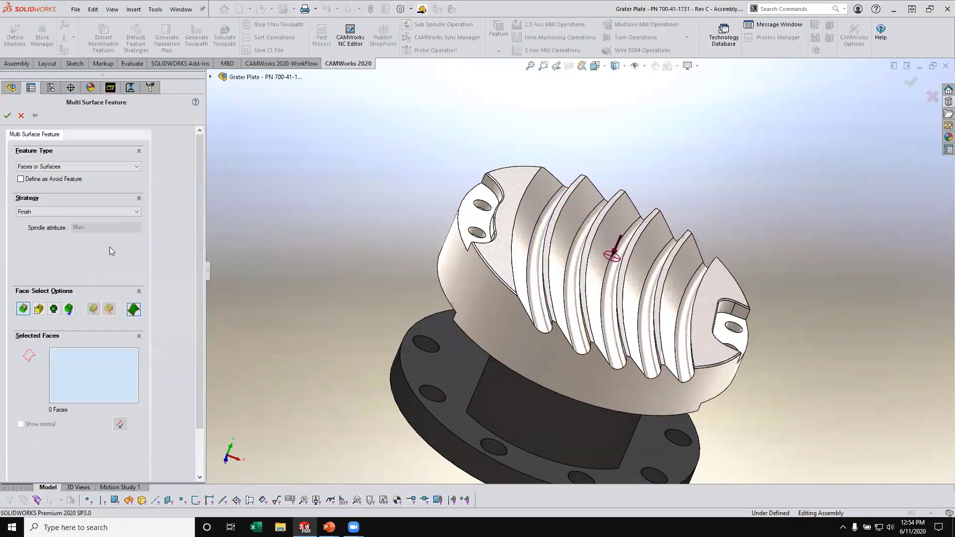
click(614, 353)
click(61, 212)
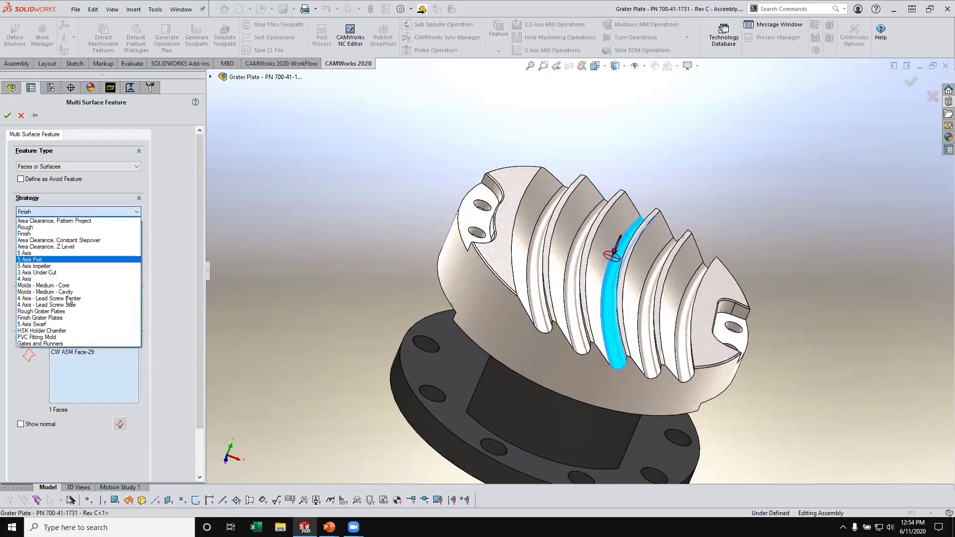
click(50, 316)
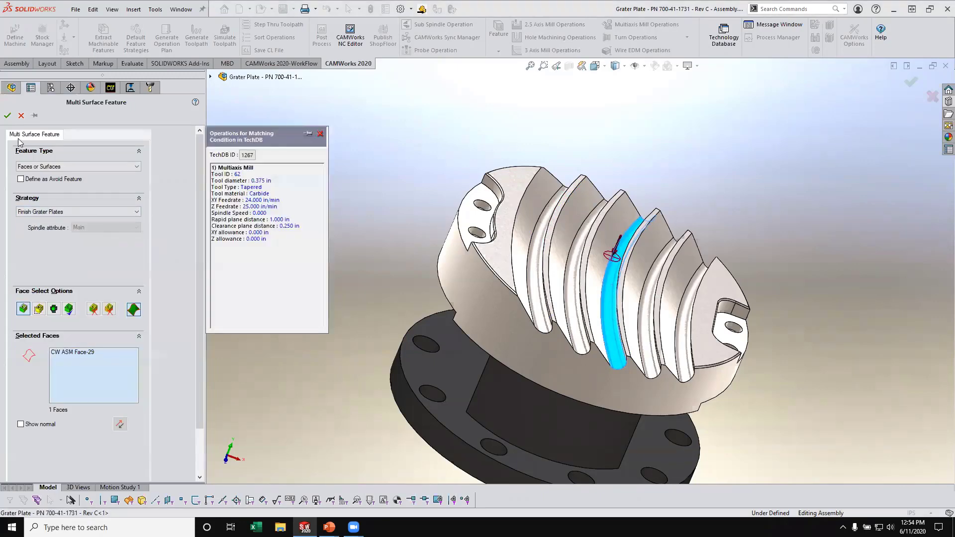
click(8, 116)
- Add a multi surface feature for the fourth curved groove face, using the Finish Grater Plates strategy
right_click(104, 261)
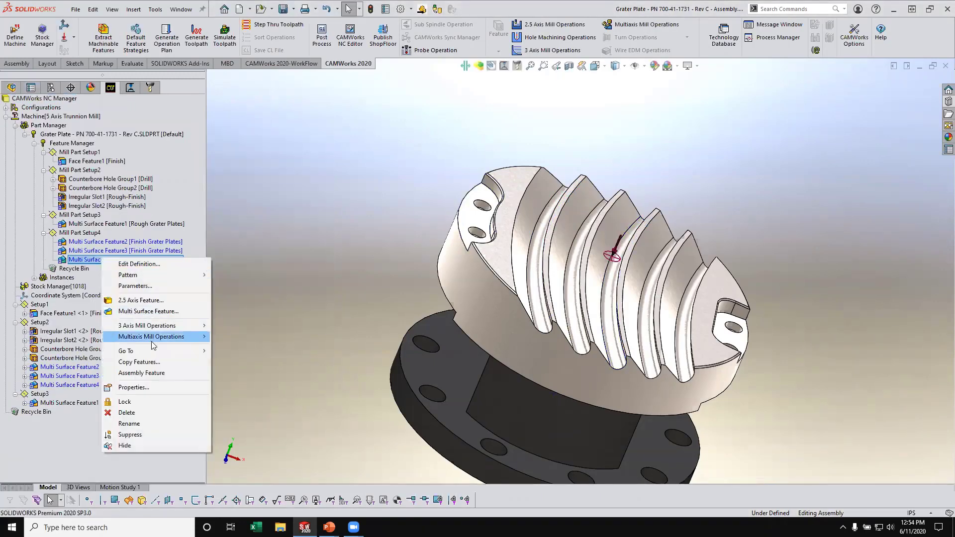
click(144, 312)
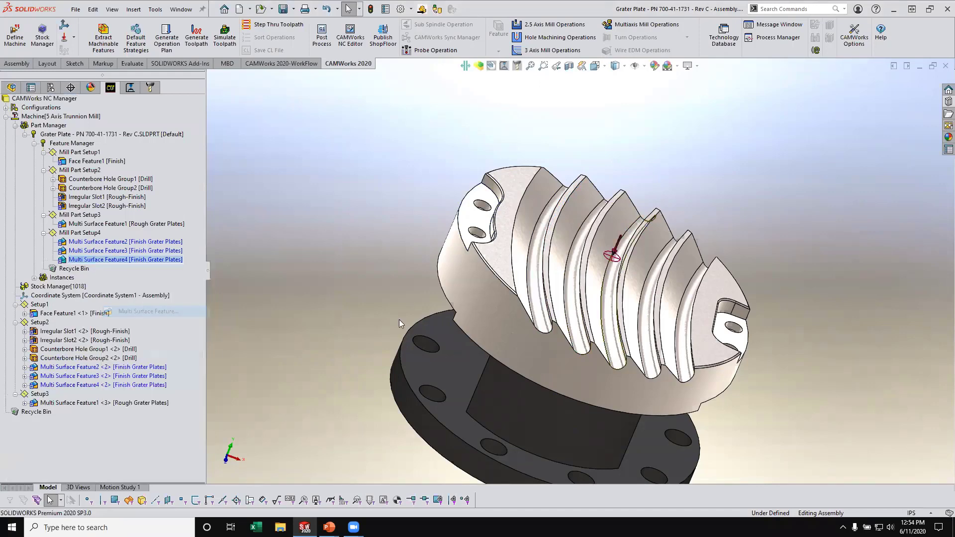
click(661, 354)
click(76, 211)
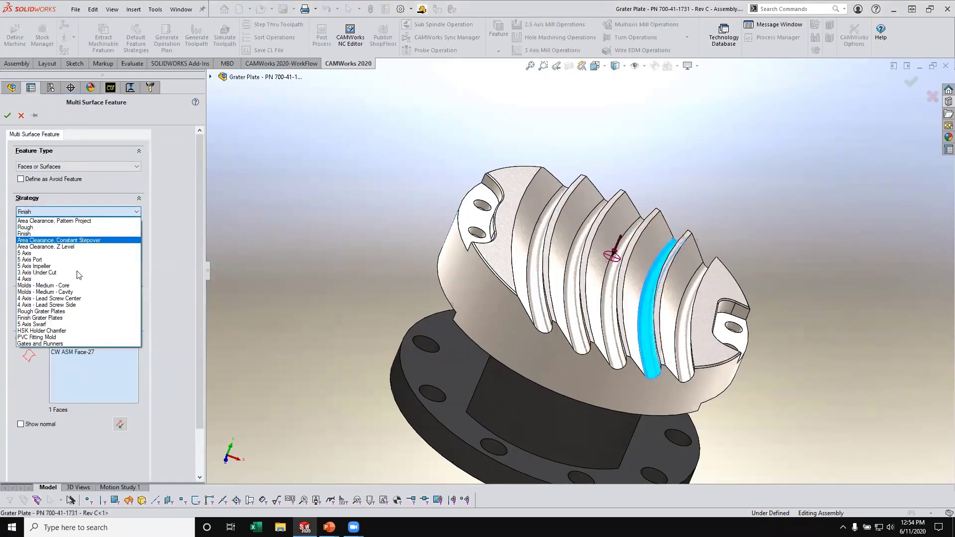
click(70, 318)
click(7, 115)
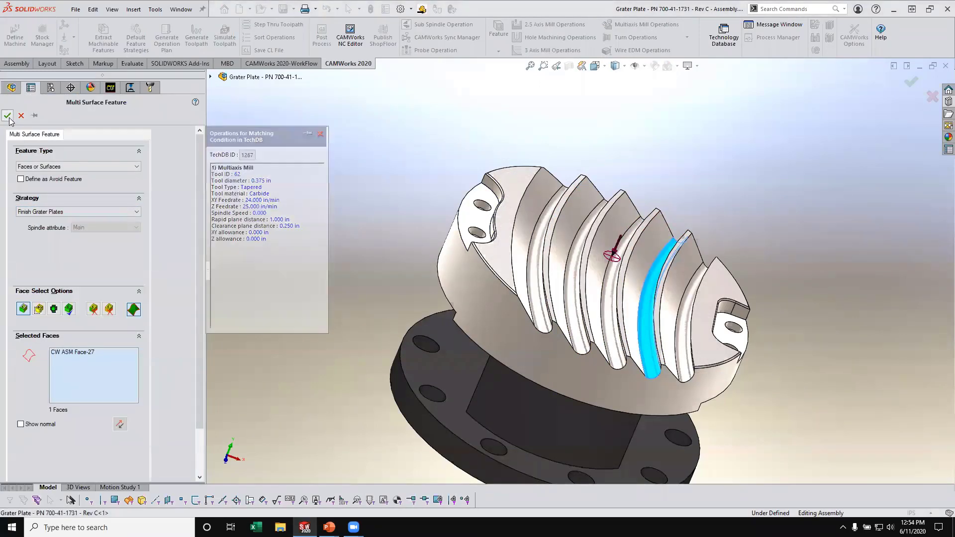
- Add a multi surface feature for the fifth and last groove face, using the Finish Grater Plates strategy
right_click(108, 271)
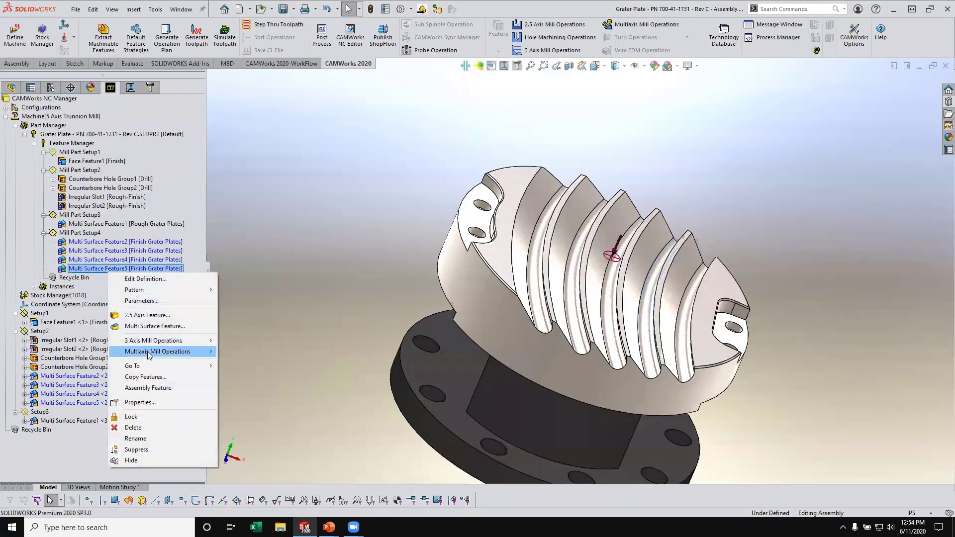
click(154, 326)
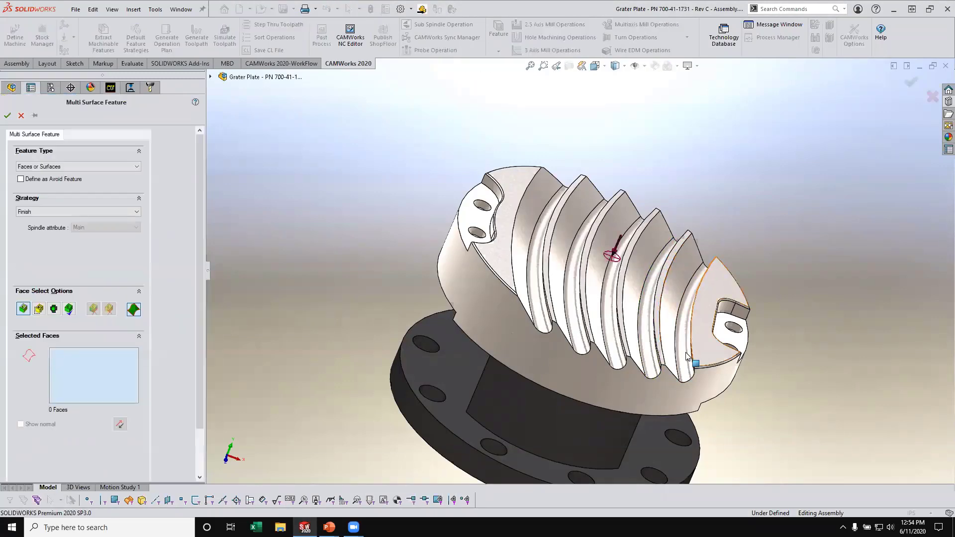
click(97, 212)
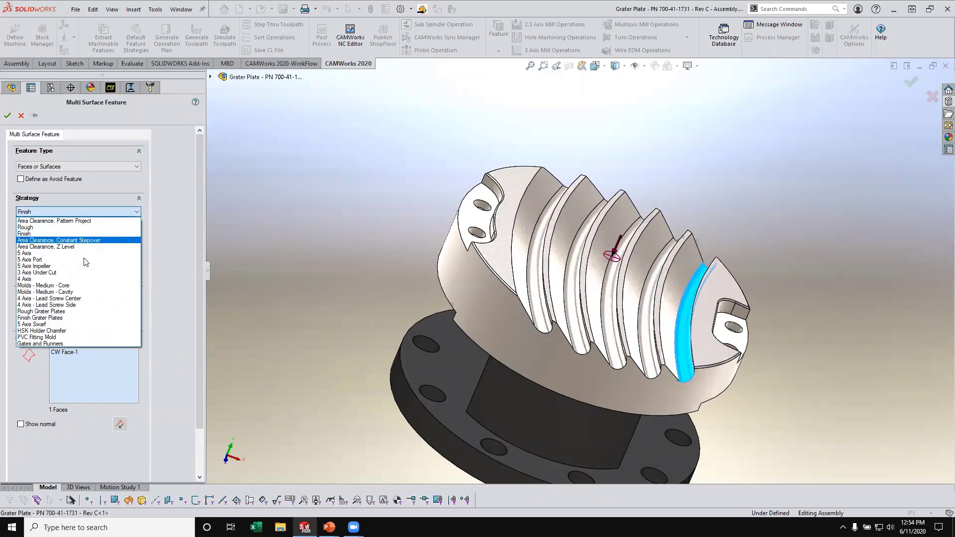
click(73, 318)
click(7, 116)
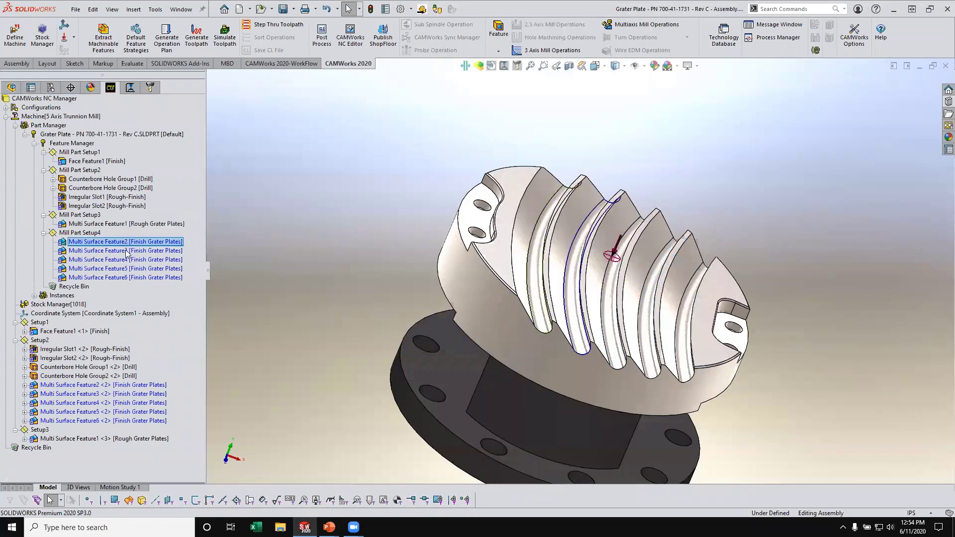
click(124, 250)
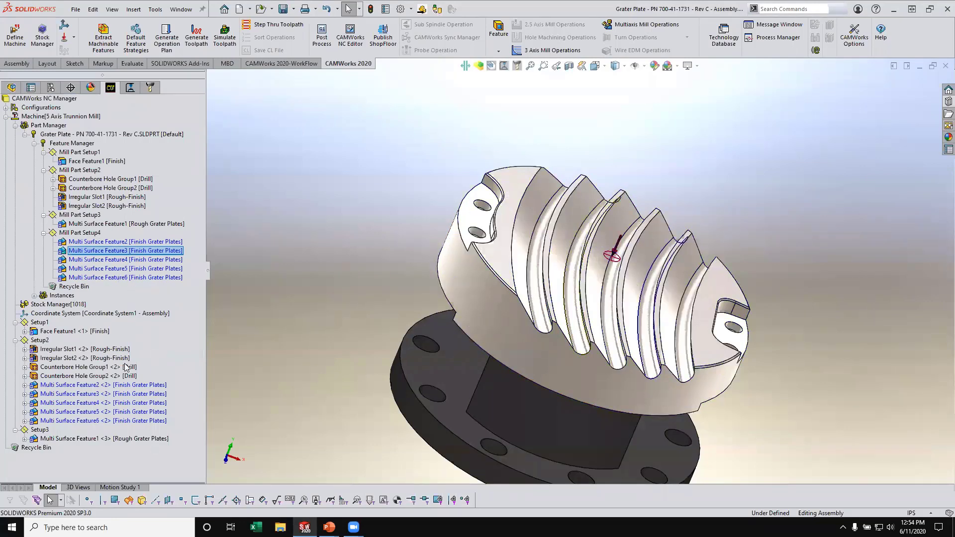
- Start another multi surface feature and select the five narrow edge faces running along the plate rim and around the two-hole pocket
right_click(119, 281)
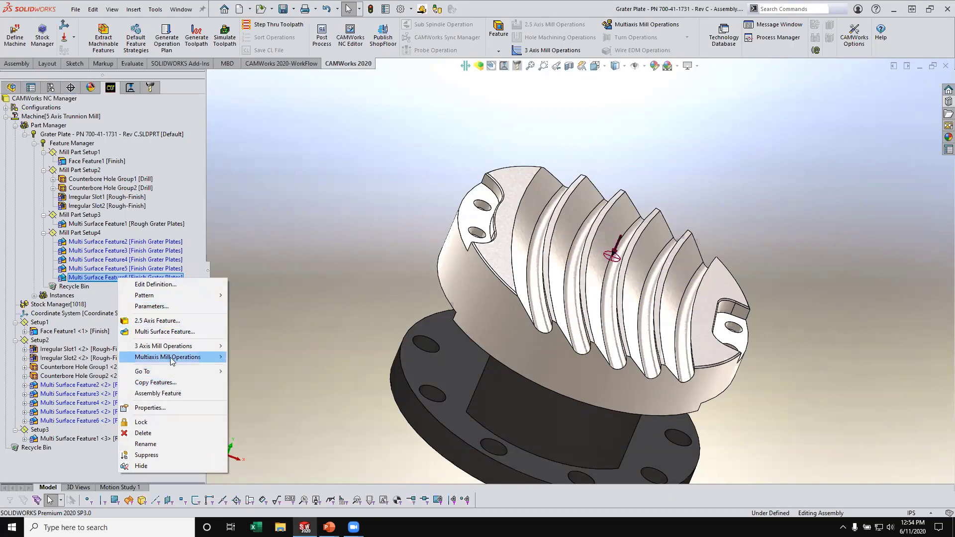
click(159, 332)
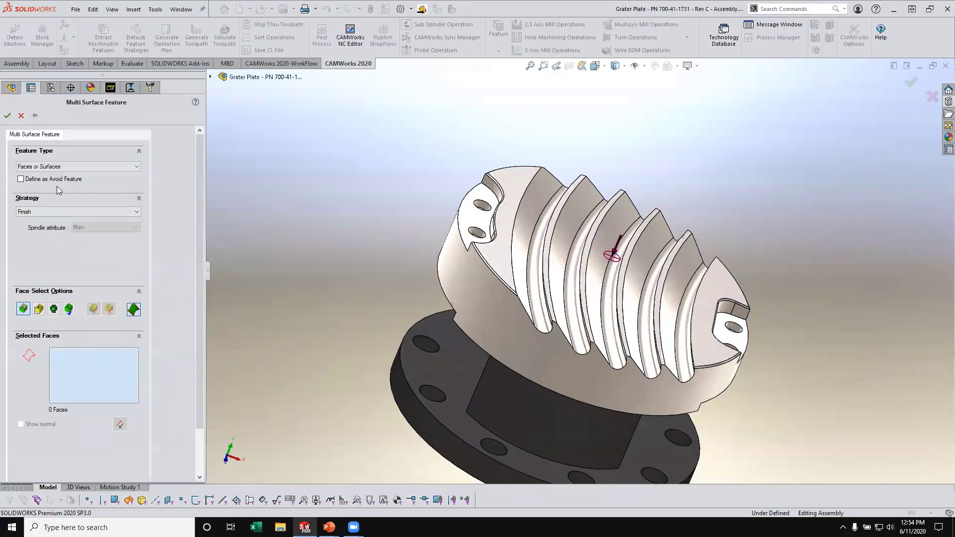
scroll(488, 250, down, 4)
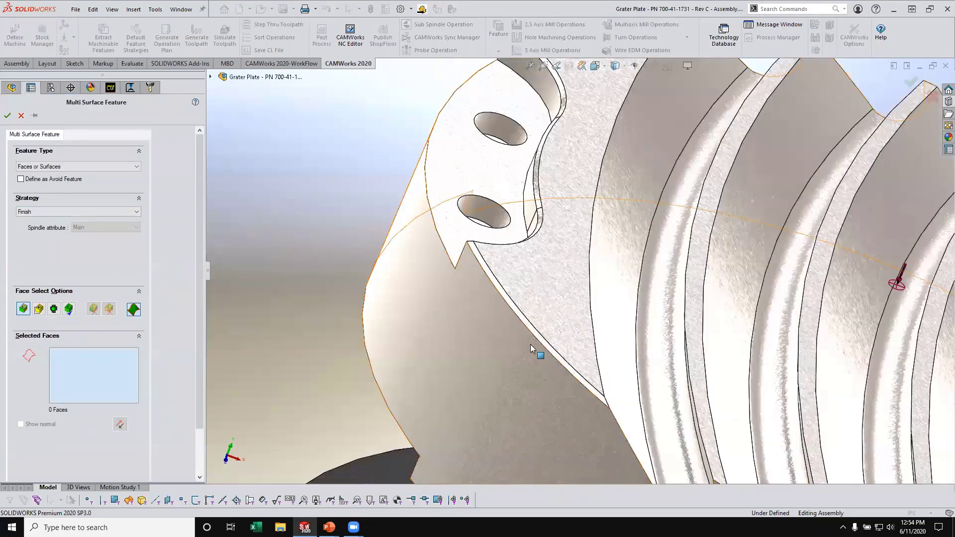
click(541, 340)
scroll(503, 267, down, 4)
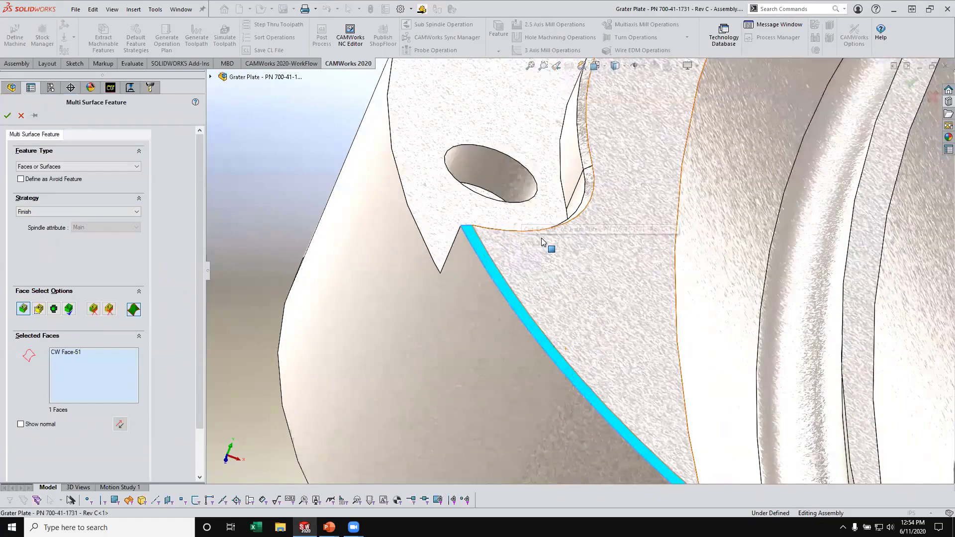
middle_drag(551, 248, 525, 208)
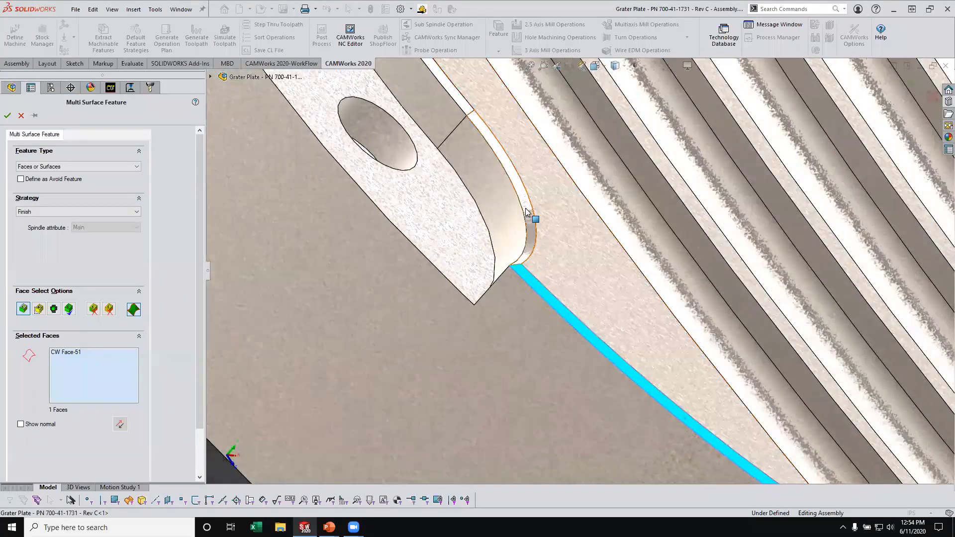
click(525, 208)
click(464, 108)
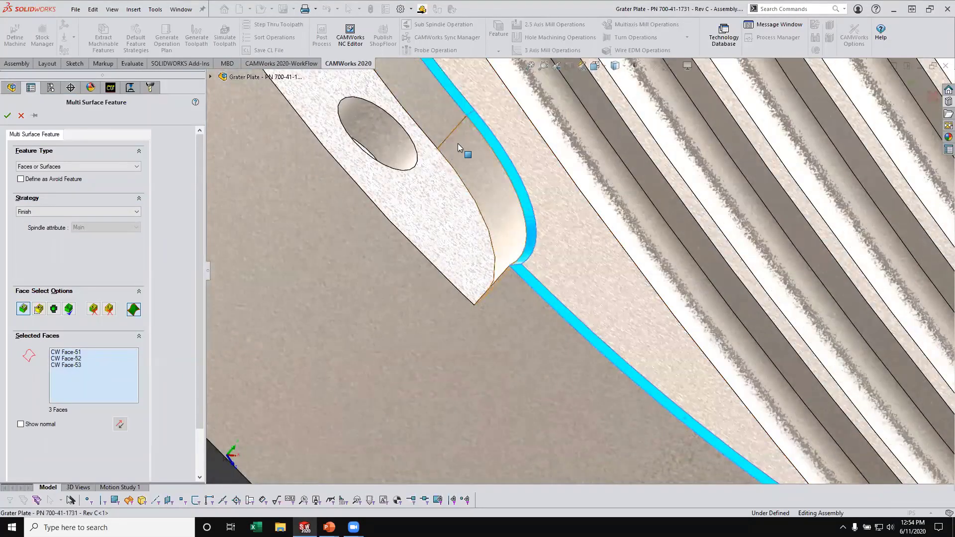
scroll(525, 174, up, 8)
scroll(525, 175, down, 4)
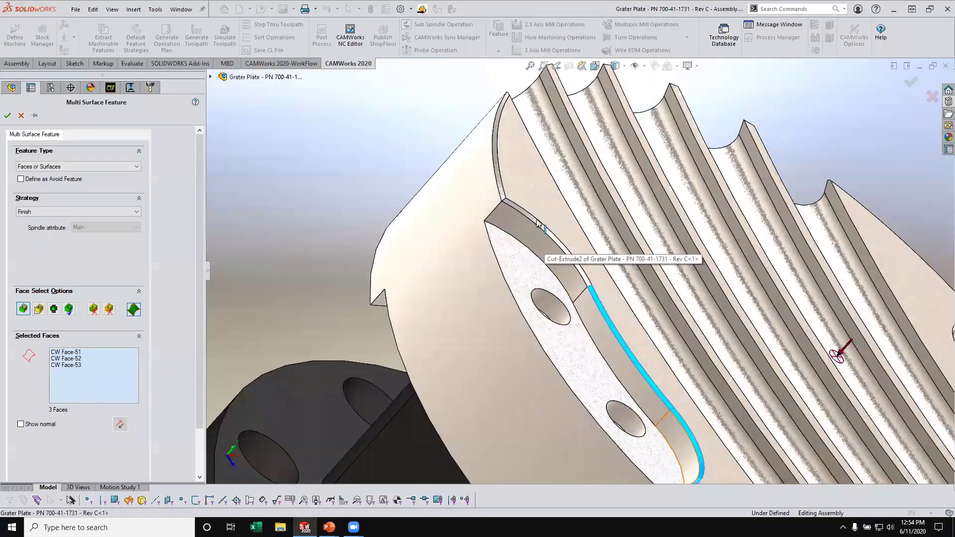
click(537, 226)
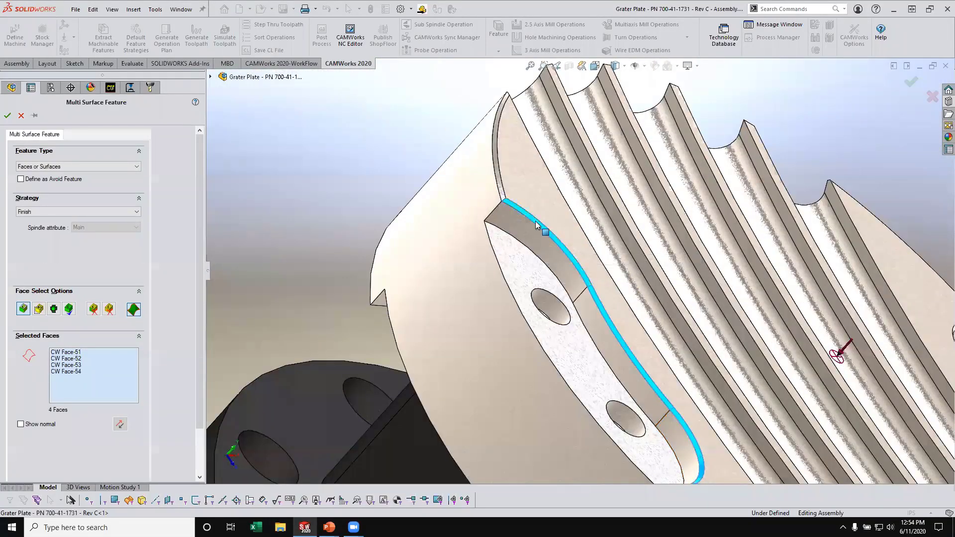
click(504, 196)
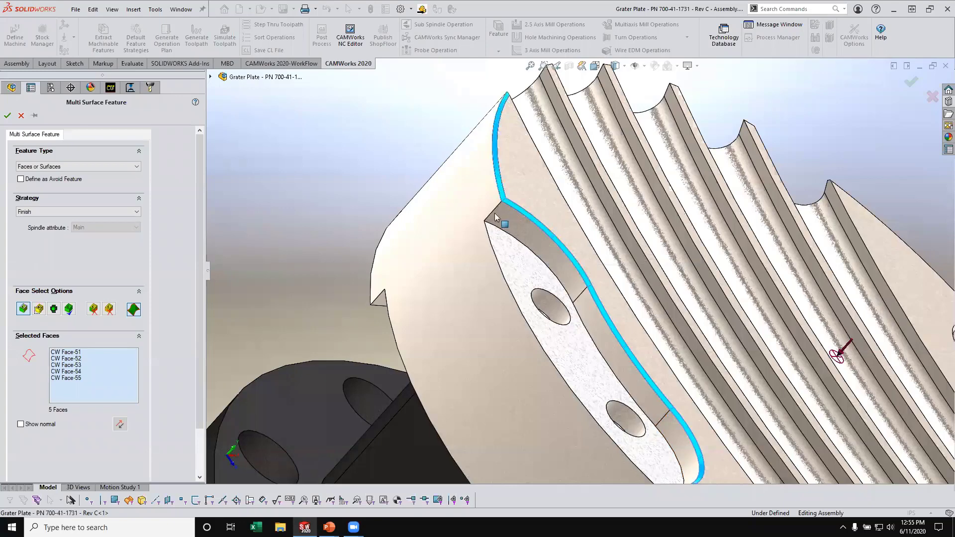
- Assign the 5 Axis Swarf strategy to the five selected edge faces and accept the multi surface feature
click(74, 217)
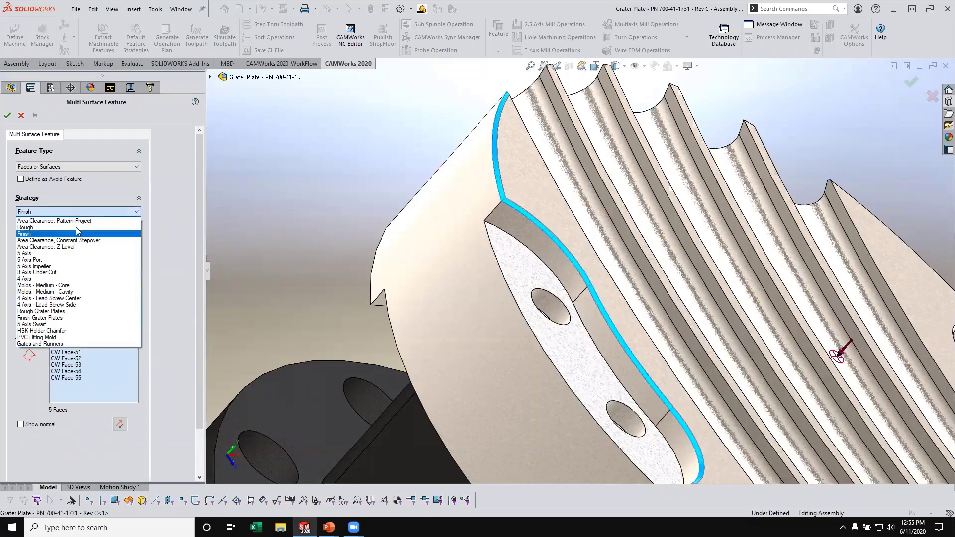
click(72, 325)
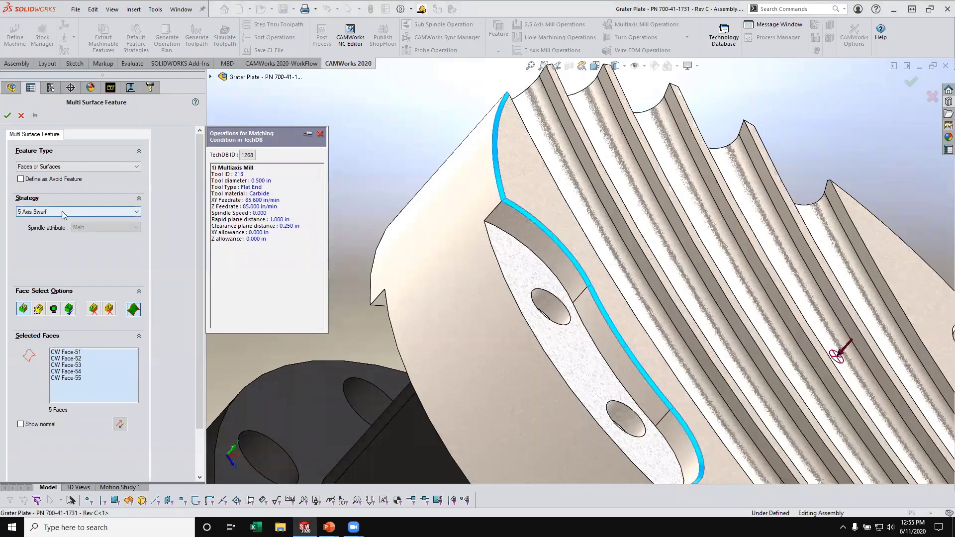
click(8, 116)
scroll(493, 311, up, 6)
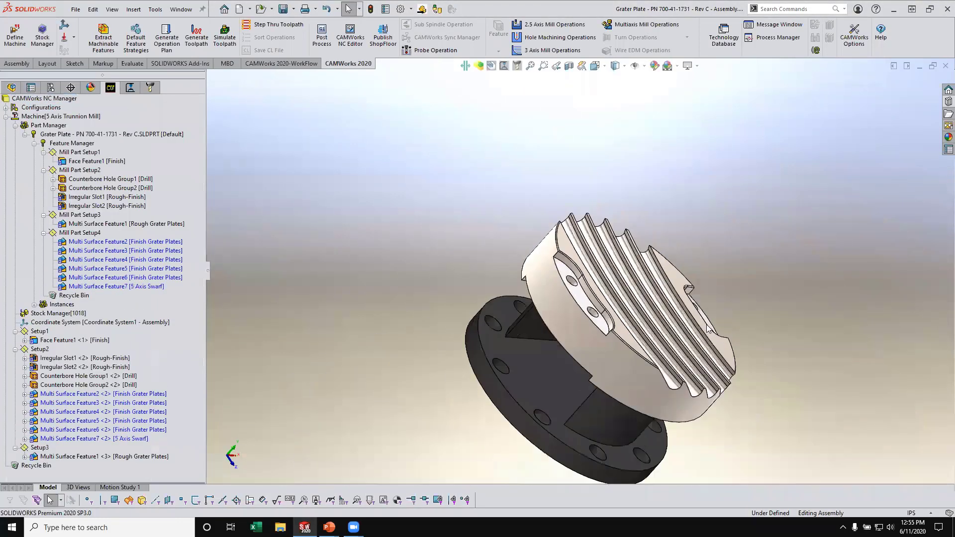
middle_drag(707, 325, 604, 291)
scroll(710, 303, down, 4)
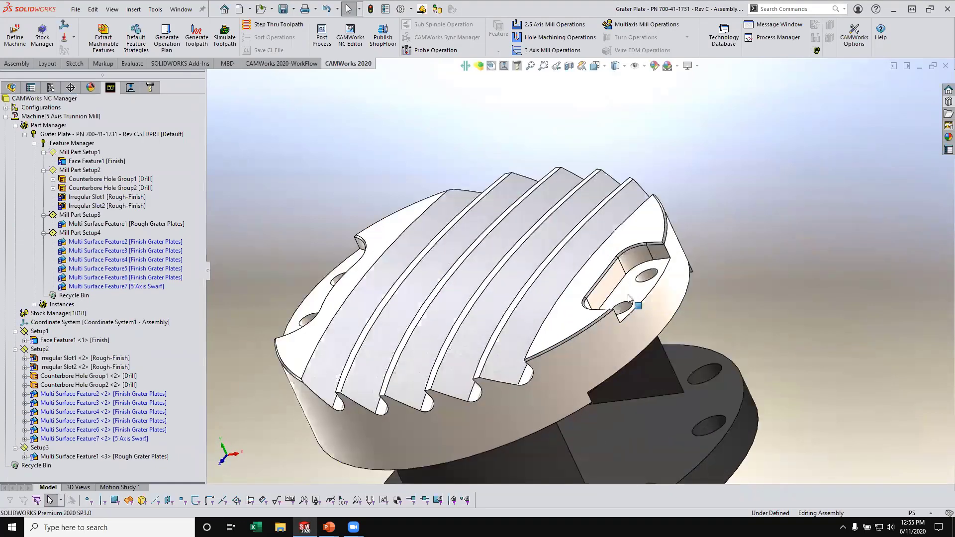
- Start another multi surface feature below the existing swarf feature and assign it the 5 Axis Swarf strategy
scroll(628, 295, down, 2)
right_click(113, 286)
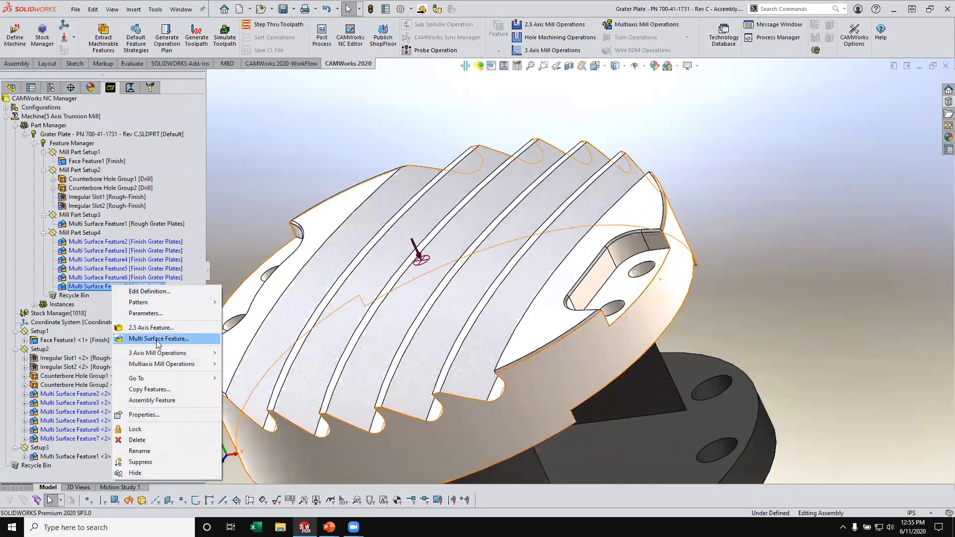
click(158, 341)
click(59, 213)
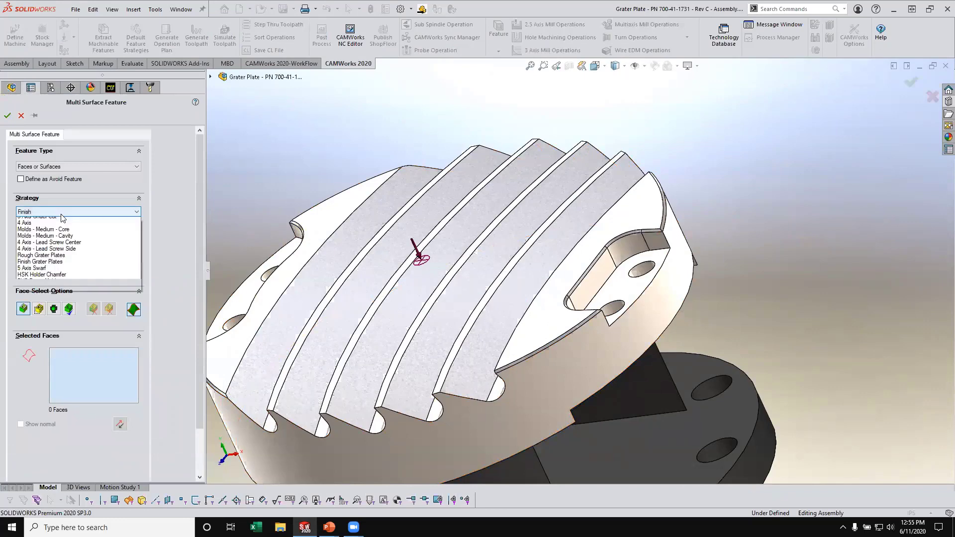
click(60, 321)
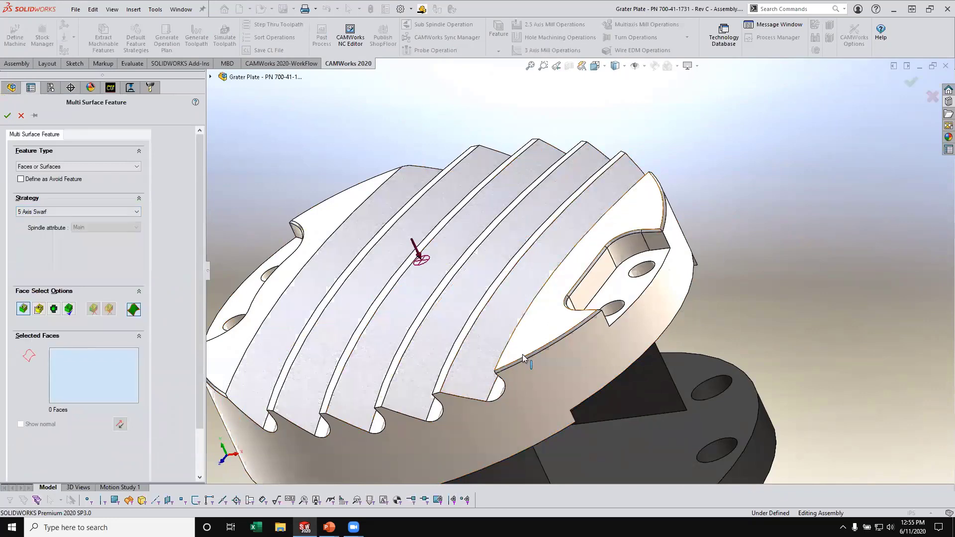
- Select the chamfer face along the plate rim and the four connected chamfer faces around the adjoining two-hole pocket
scroll(561, 343, down, 5)
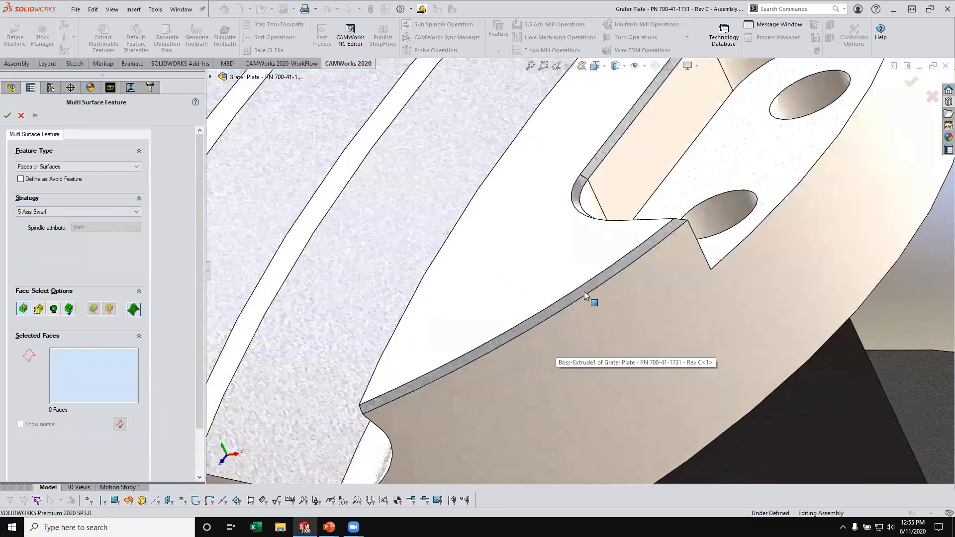
click(635, 251)
middle_drag(636, 252, 656, 222)
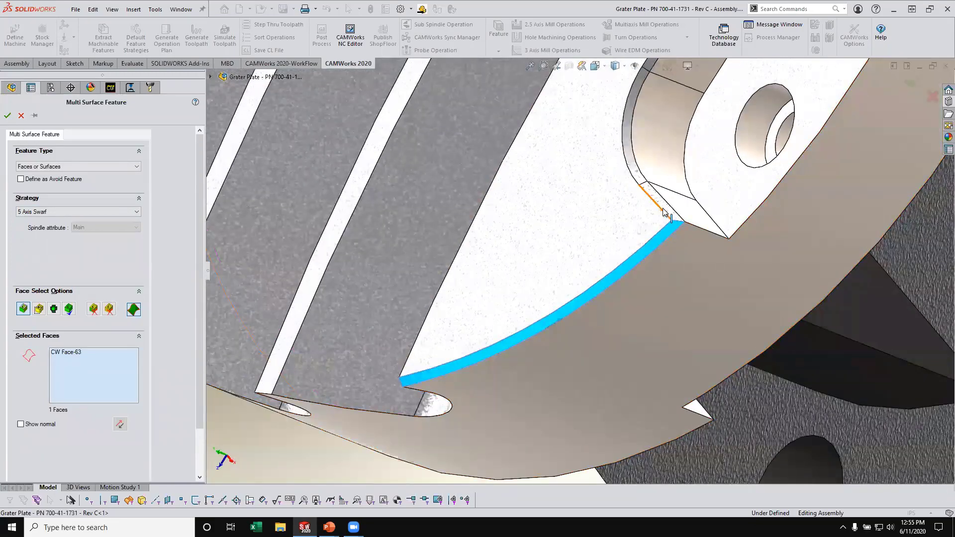
click(659, 202)
click(633, 172)
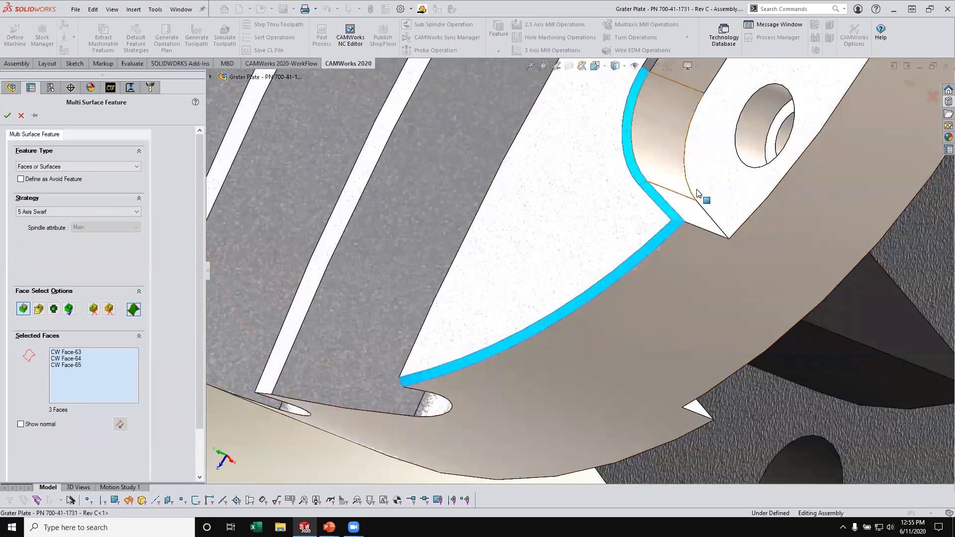
scroll(668, 109, up, 4)
scroll(627, 170, down, 5)
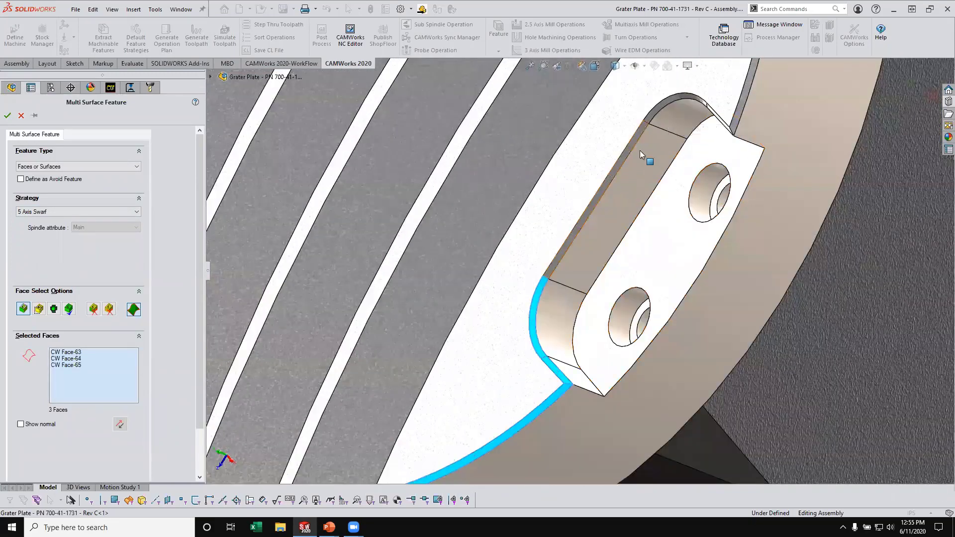
click(648, 125)
click(666, 107)
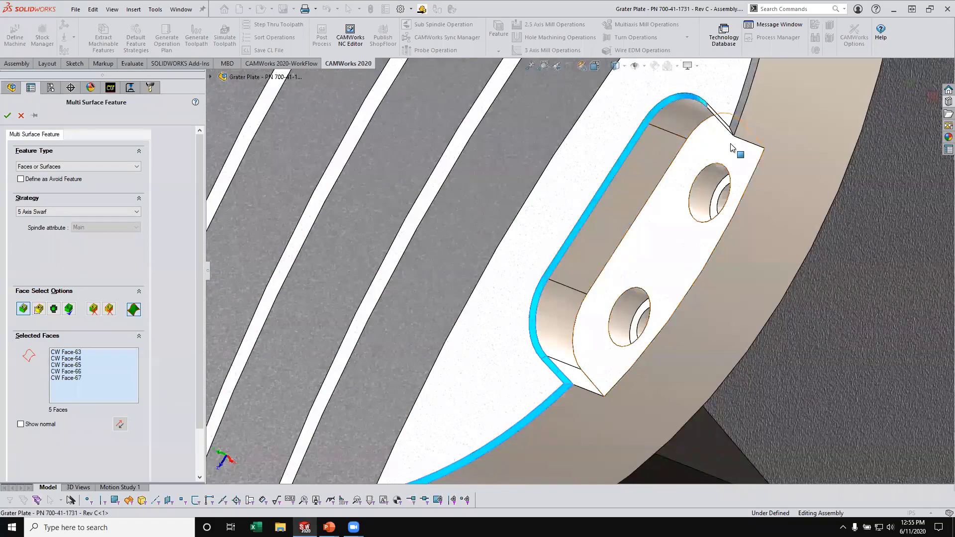
- Add the pocket's short end chamfer and the adjoining rim chamfer to the selected faces, and accept the feature
scroll(736, 147, down, 4)
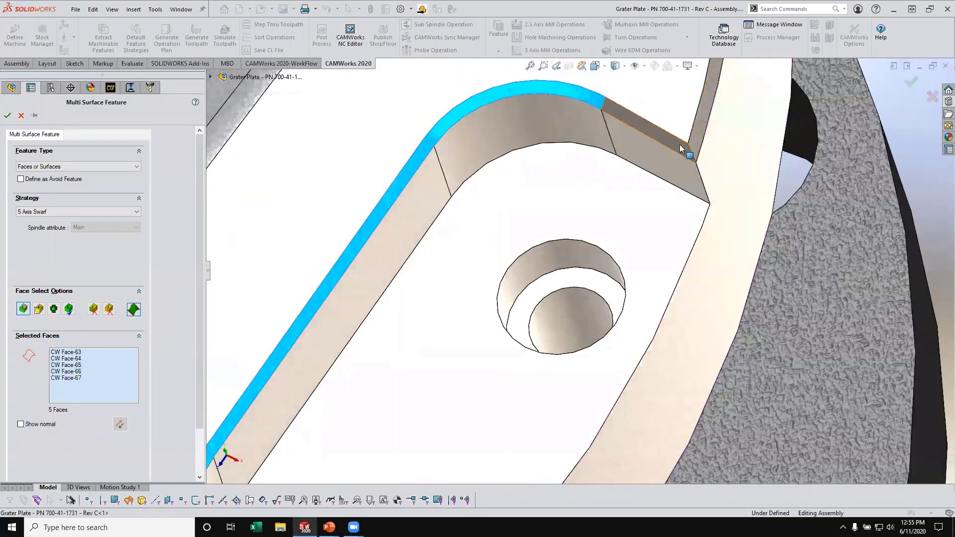
click(684, 147)
click(699, 139)
scroll(692, 170, up, 7)
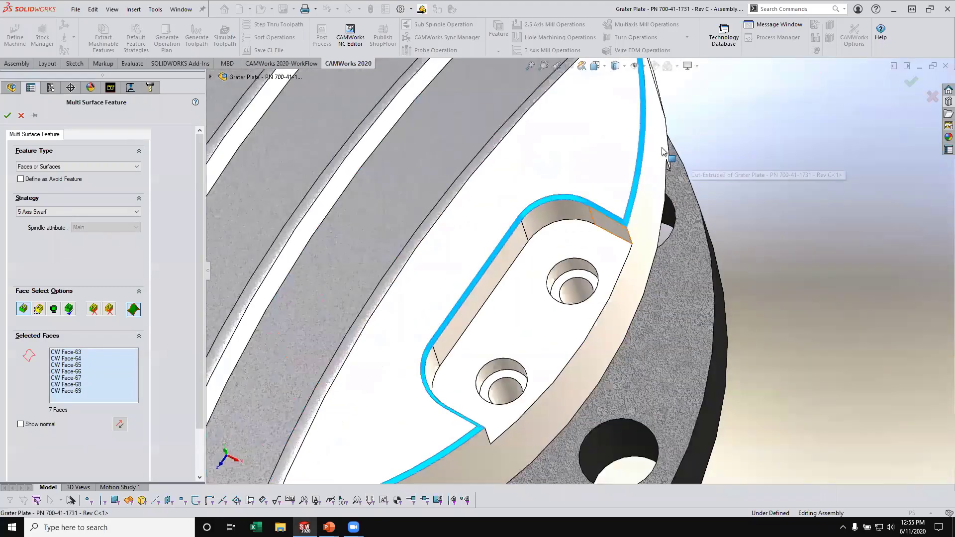
click(8, 115)
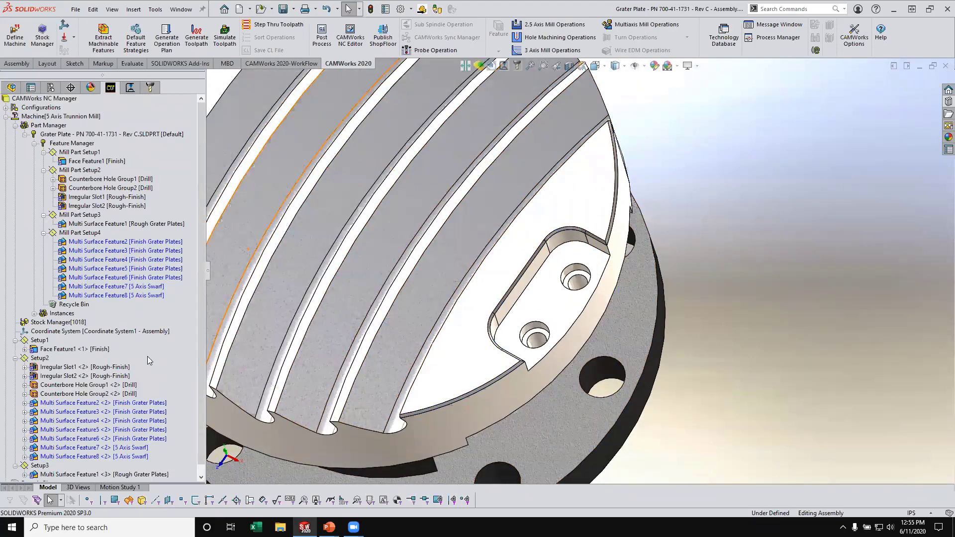
- Examine the 3D groove center curves Curve1 through Curve4 in the assembly's CW Data folder
scroll(214, 324, down, 5)
key(f)
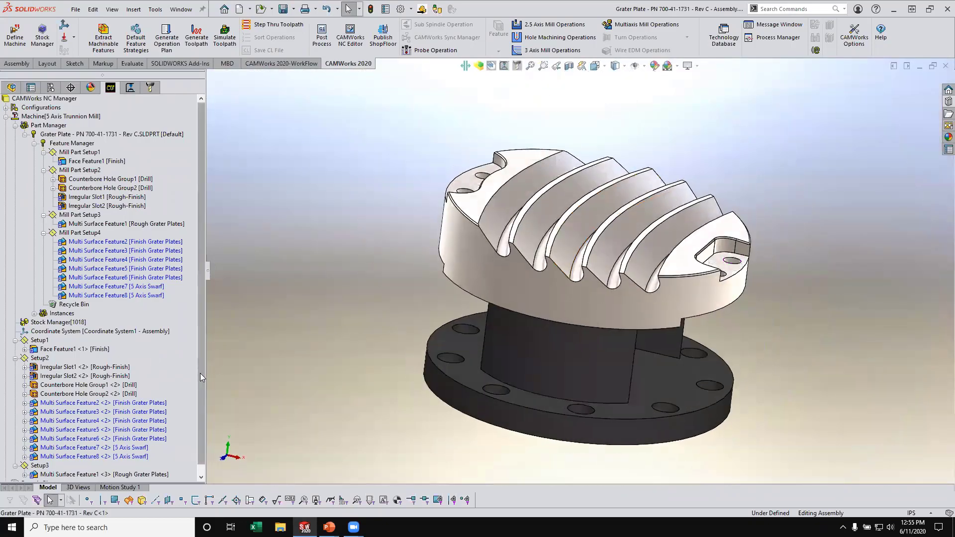
scroll(200, 373, down, 1)
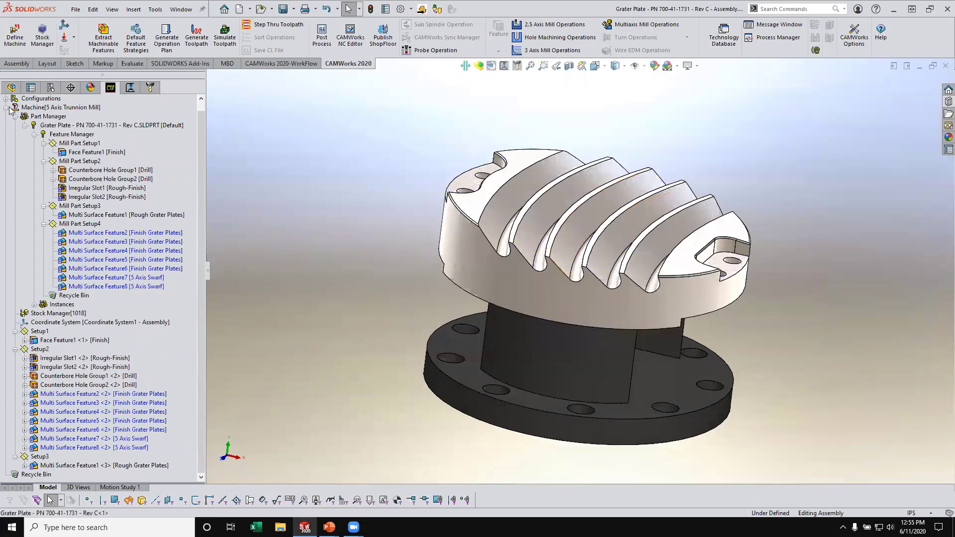
click(11, 87)
click(6, 245)
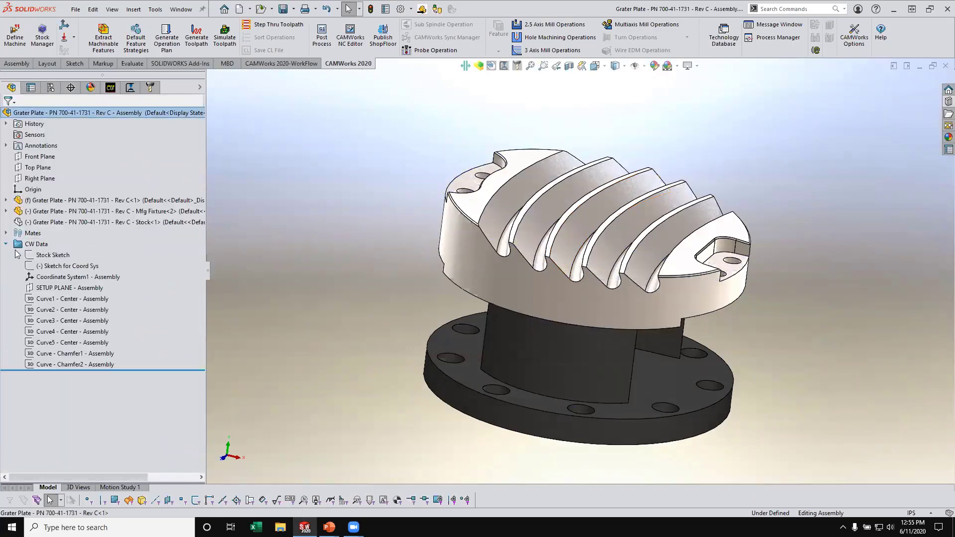
click(72, 302)
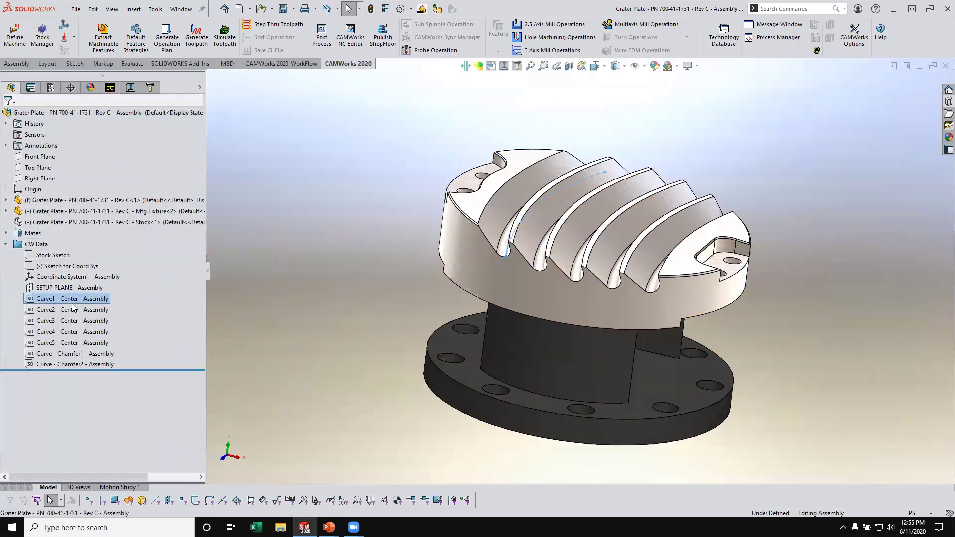
middle_drag(547, 254, 572, 238)
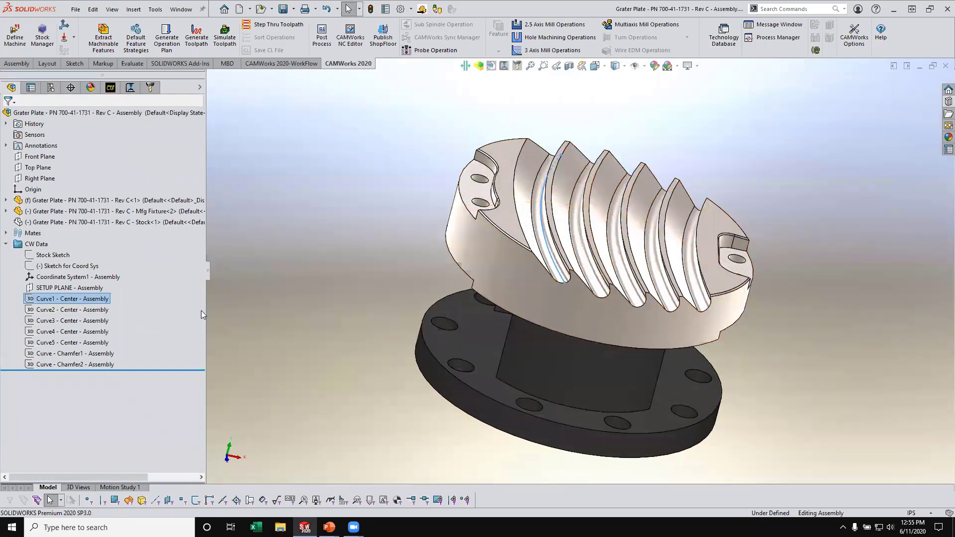
click(93, 310)
click(92, 320)
click(91, 331)
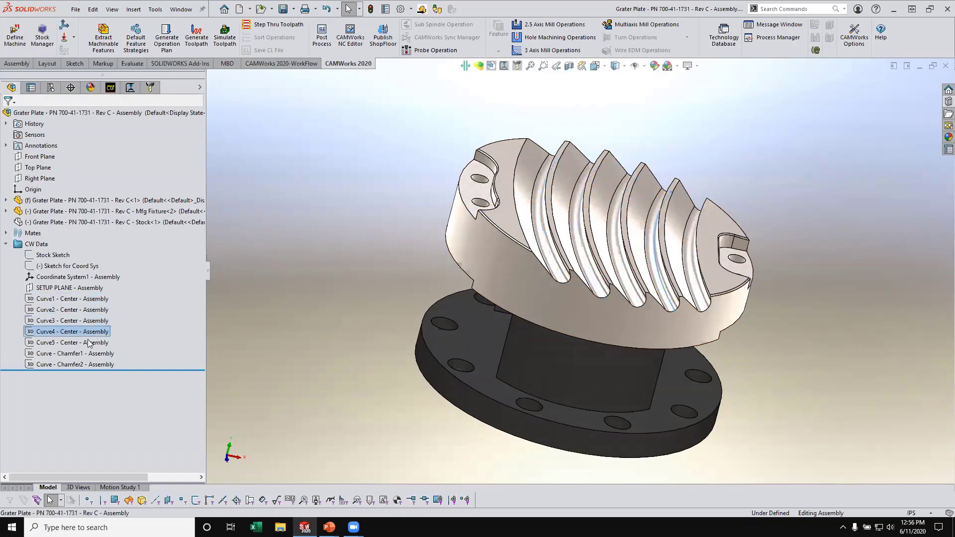
- Examine how the Curve - Chamfer1 sketch follows the chamfer edge at the pocket corner, and collapse the CW Data folder
click(89, 354)
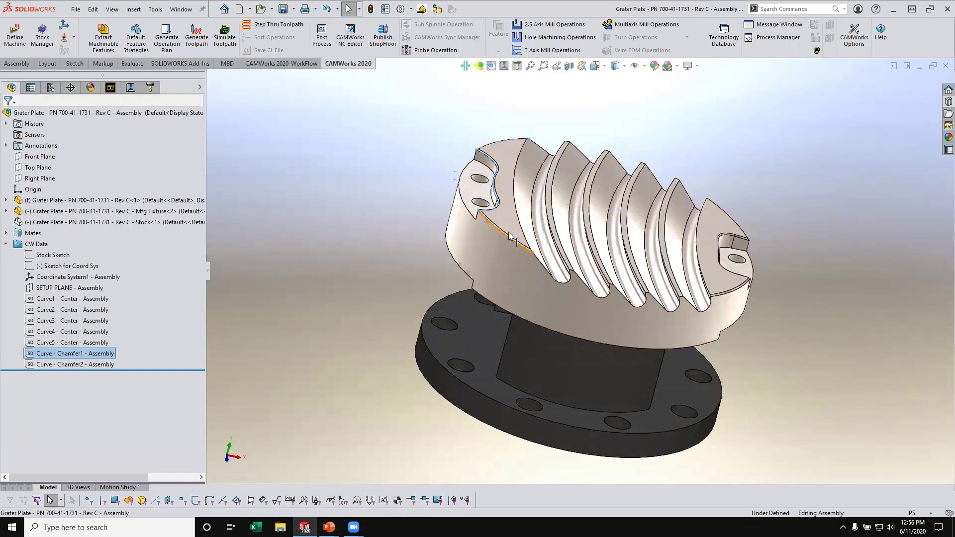
scroll(539, 266, down, 6)
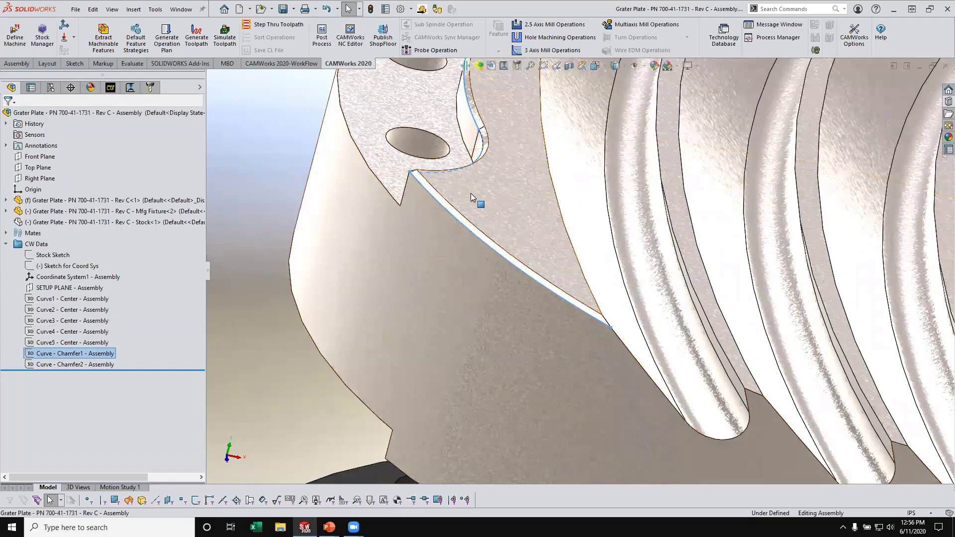
scroll(504, 239, down, 6)
scroll(508, 233, down, 5)
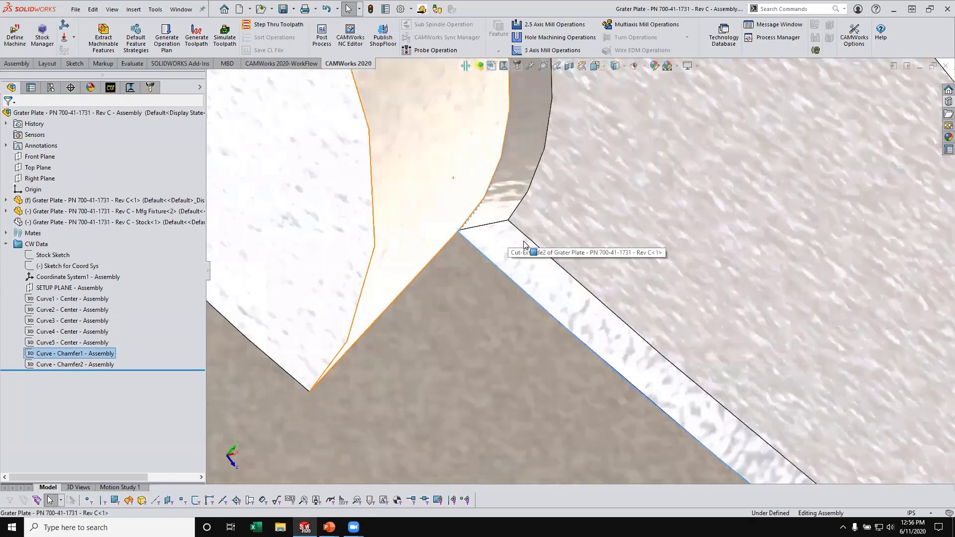
scroll(459, 250, down, 3)
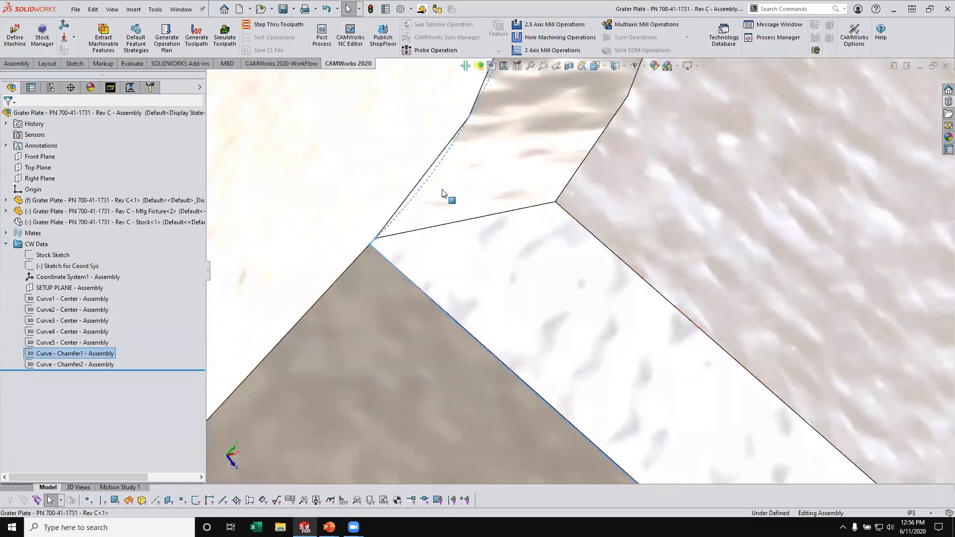
click(408, 280)
click(6, 244)
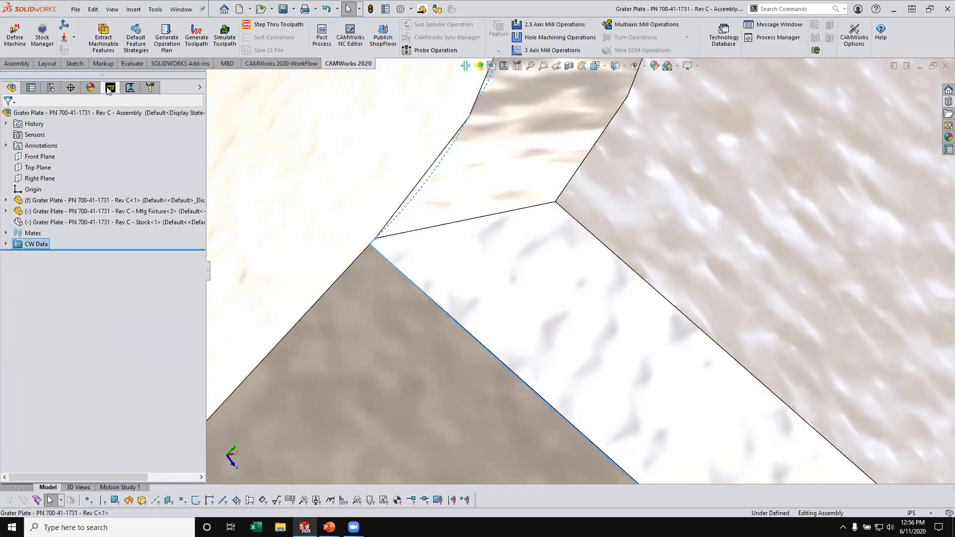
- Generate the operation plan for Multi Surface Feature2 through Multi Surface Feature8 in Setup2
click(110, 87)
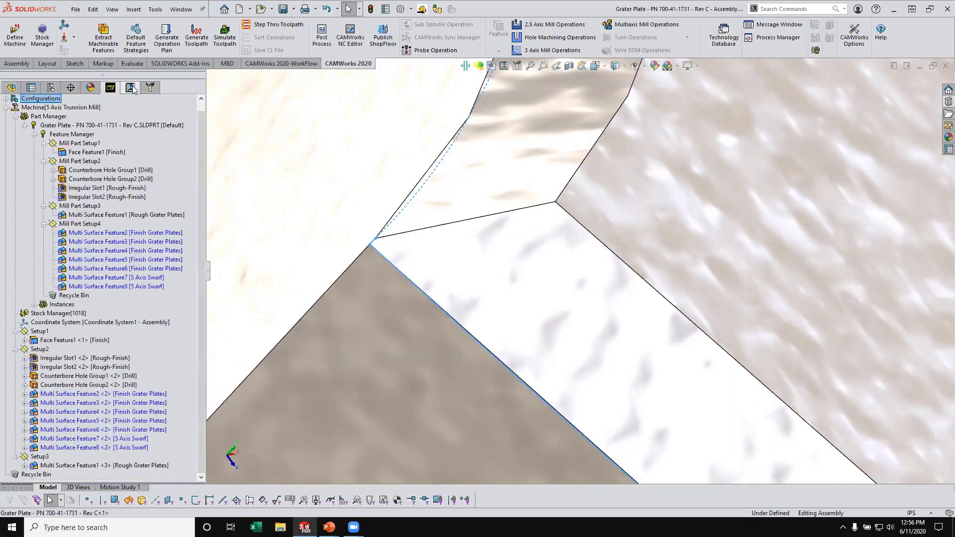
click(92, 395)
shift+click(103, 450)
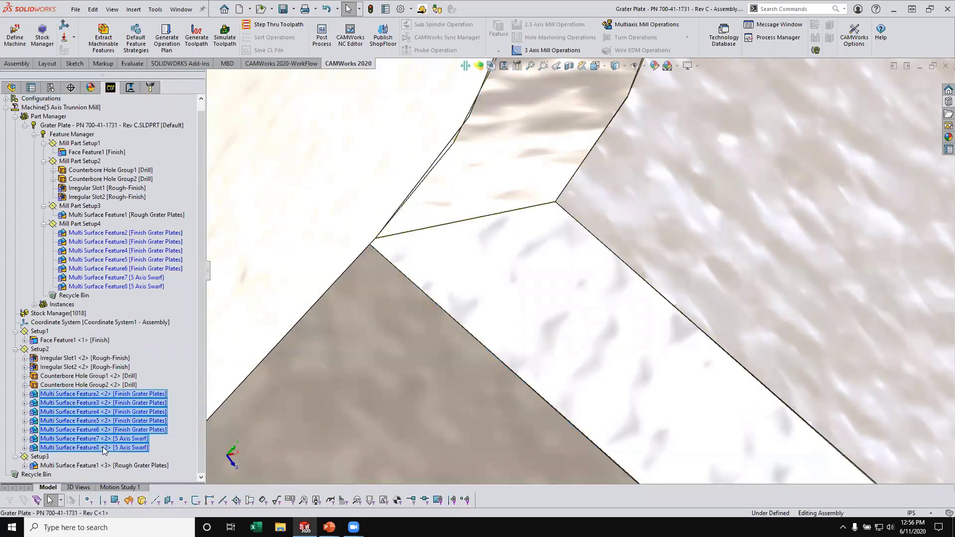
right_click(103, 450)
click(155, 324)
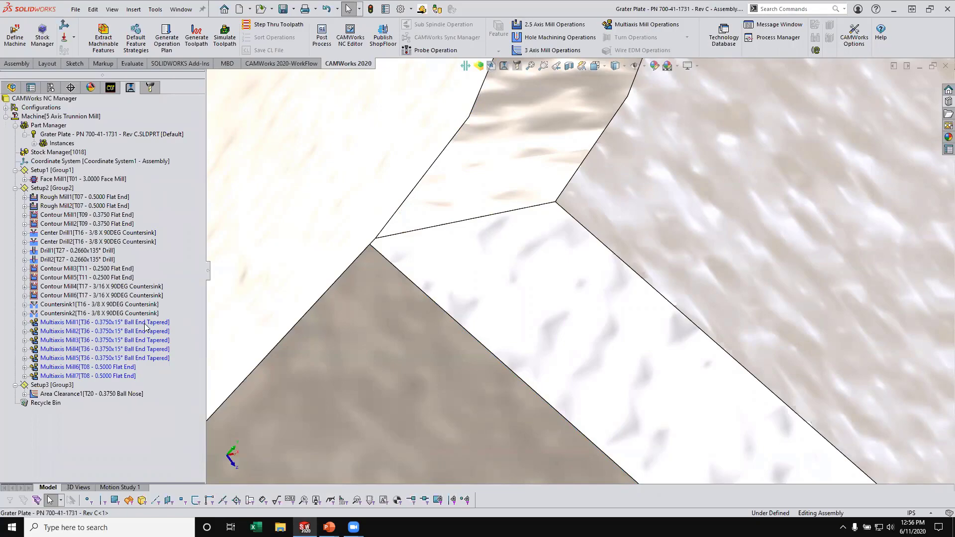
- Split Setup2 and move the new empty setup after the area clearance setup
scroll(642, 290, up, 10)
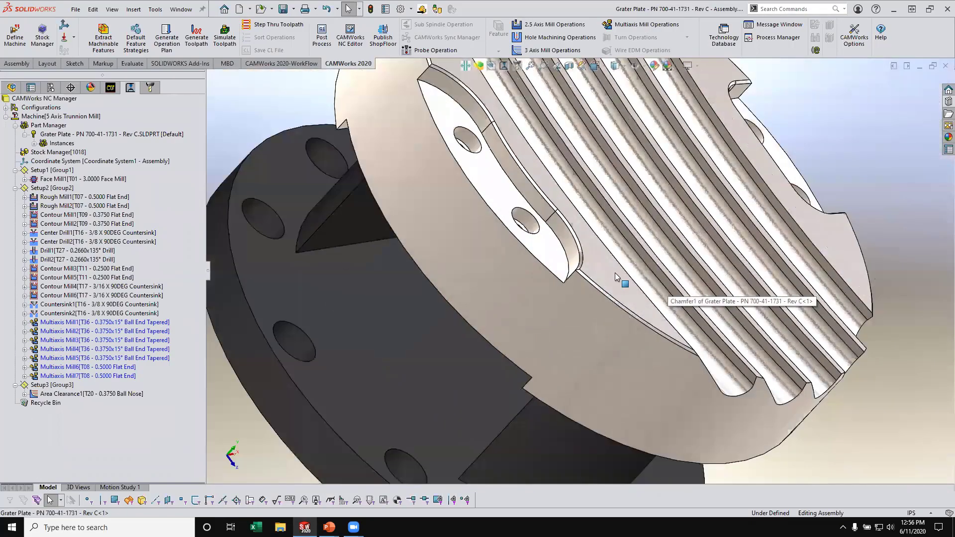
scroll(615, 273, up, 4)
middle_drag(640, 264, 535, 206)
right_click(145, 321)
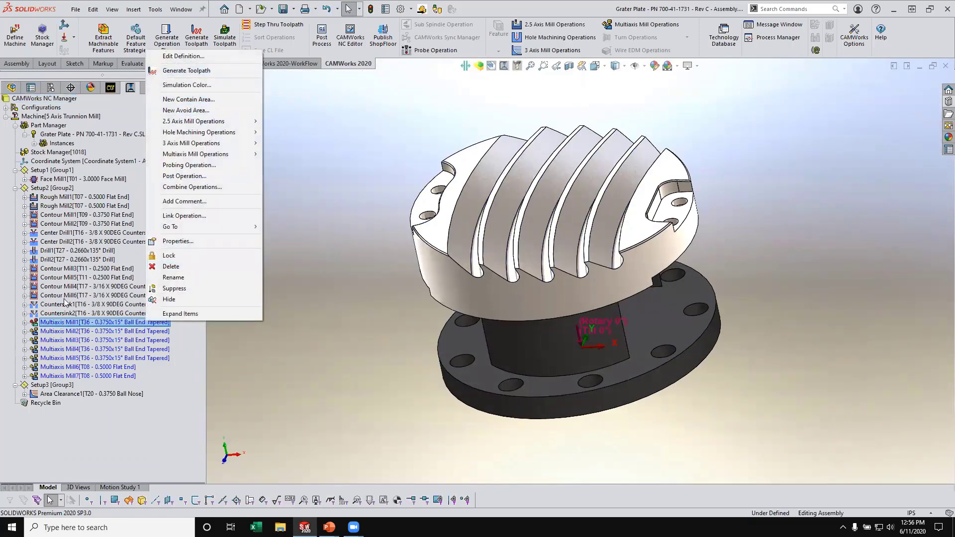
right_click(61, 189)
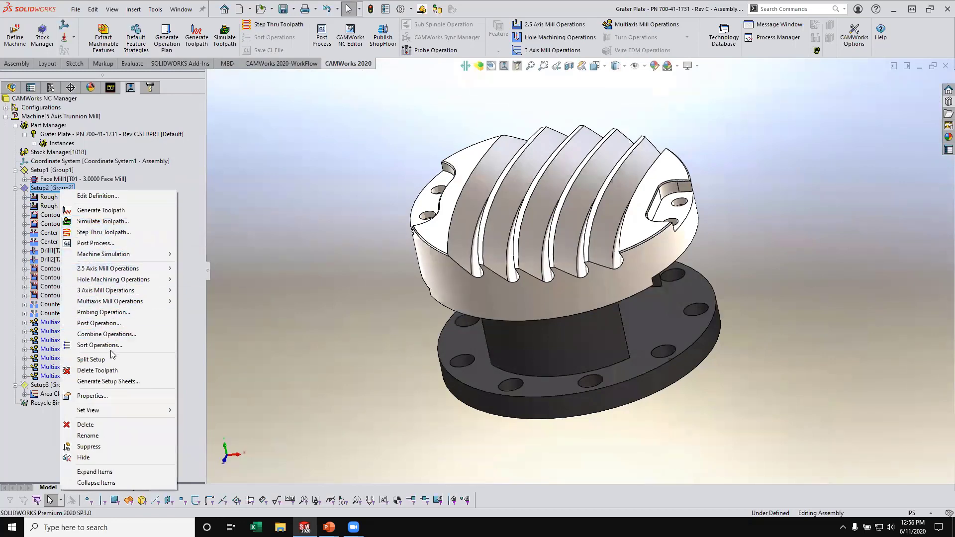
click(91, 359)
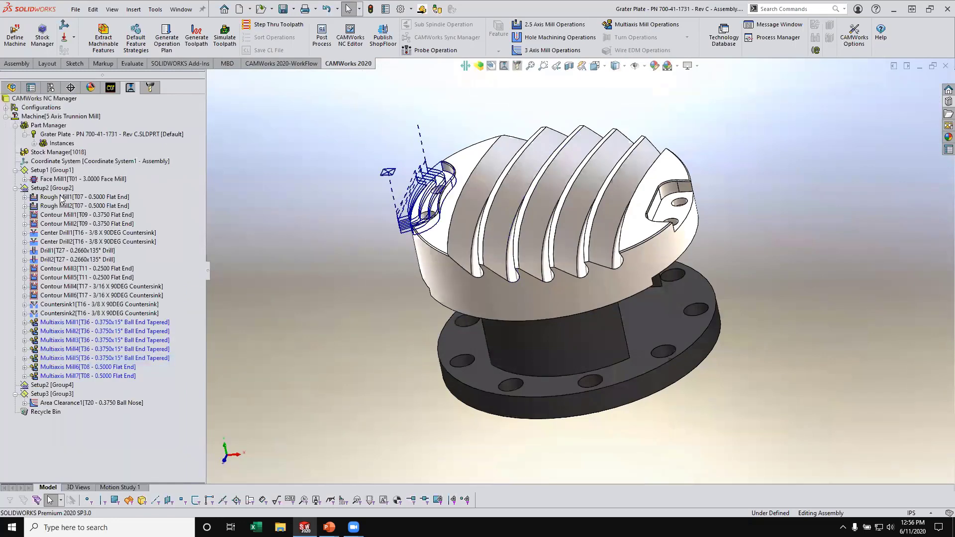
click(52, 385)
drag(52, 386, 55, 394)
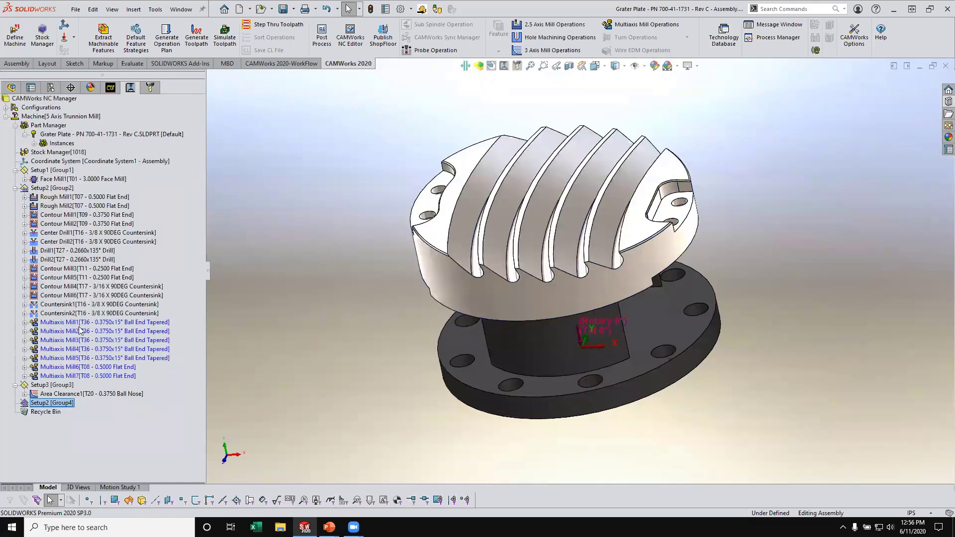
- Move the seven operations Multiaxis Mill1 through Multiaxis Mill7 into the new setup at the end of the program
click(79, 322)
shift+click(83, 377)
drag(68, 324, 54, 404)
- Review the Multiaxis Mill1 parameters for entry/retract, links, gouge checking, rest machining, roughing, finish and axis control
right_click(85, 352)
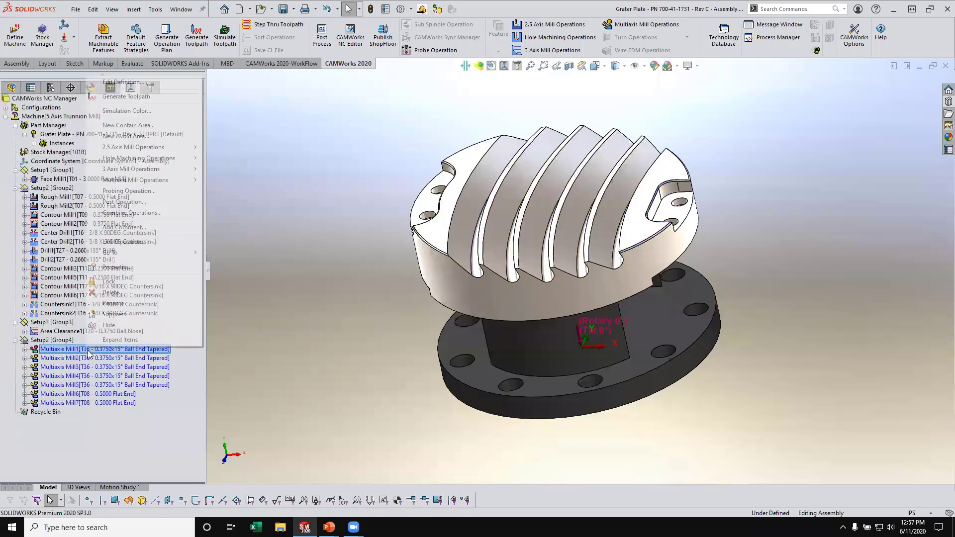
click(118, 82)
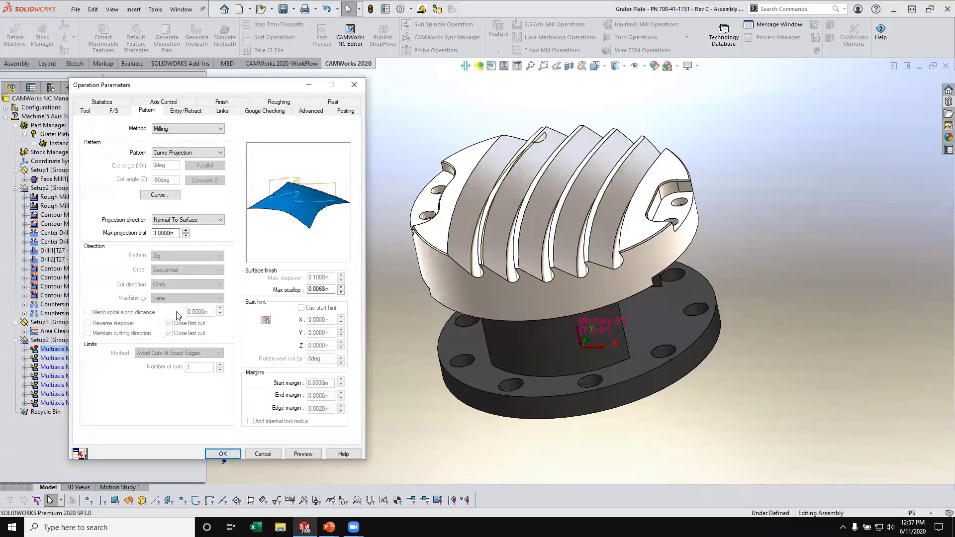
click(192, 112)
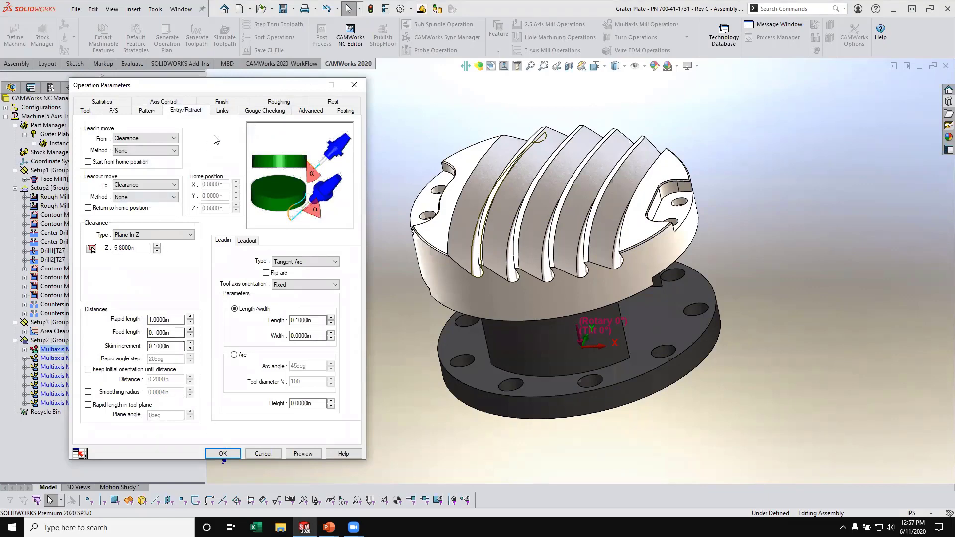
click(225, 112)
click(263, 118)
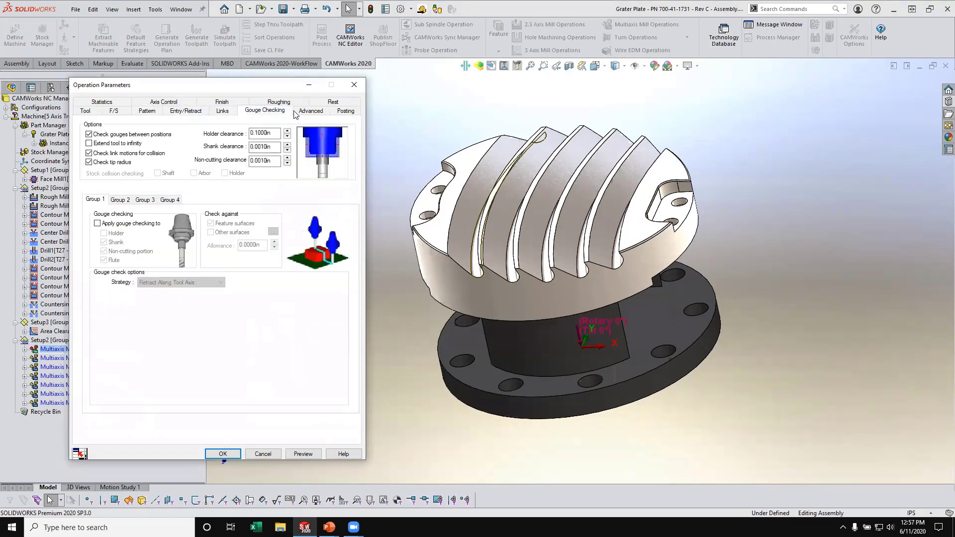
click(311, 111)
click(346, 111)
click(333, 102)
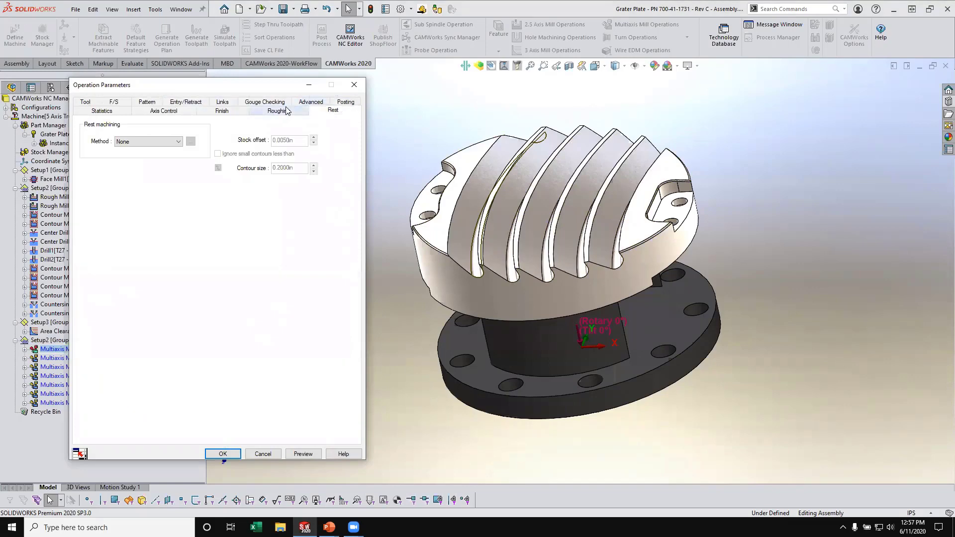
click(279, 111)
click(221, 111)
click(156, 110)
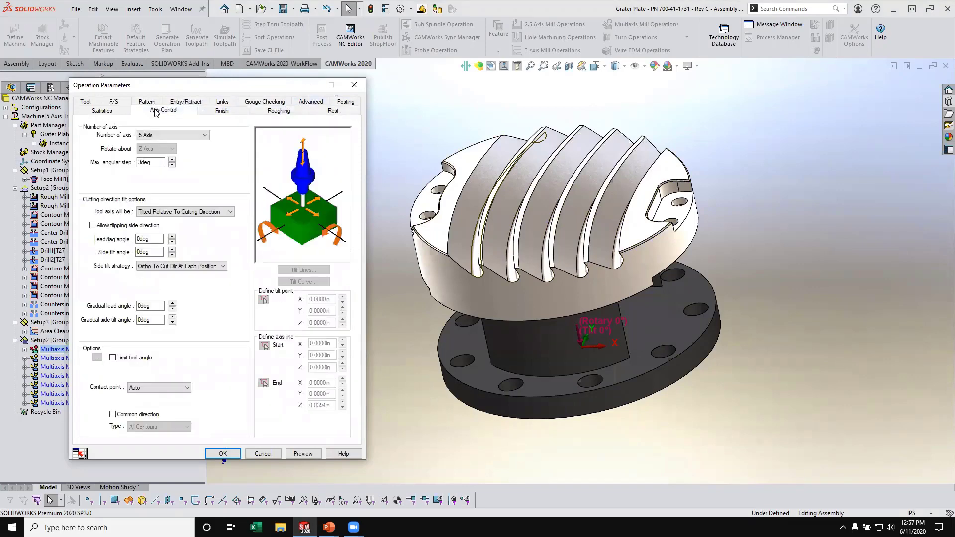
- Assign the Curve1 - Center part sketch as the curve projection pattern of Multiaxis Mill1
click(146, 102)
click(160, 195)
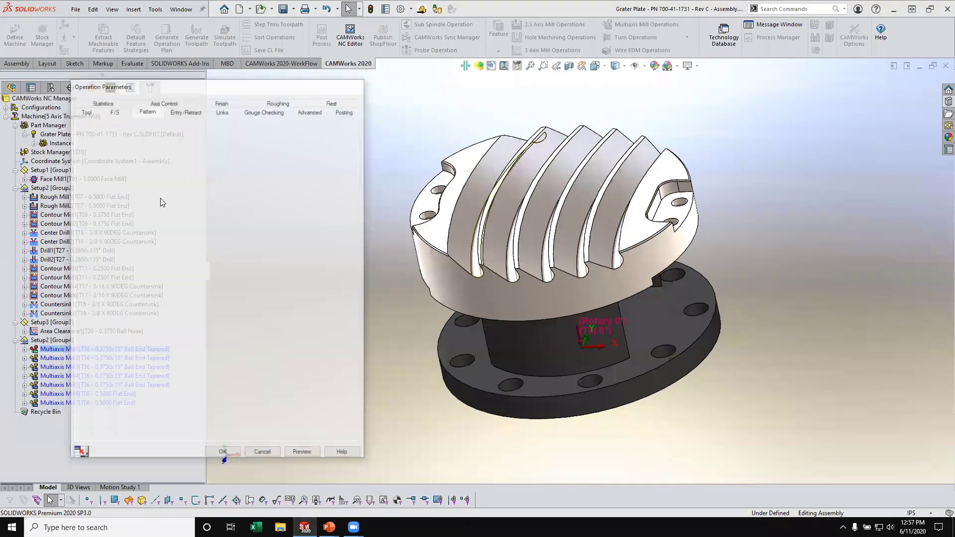
scroll(102, 295, down, 3)
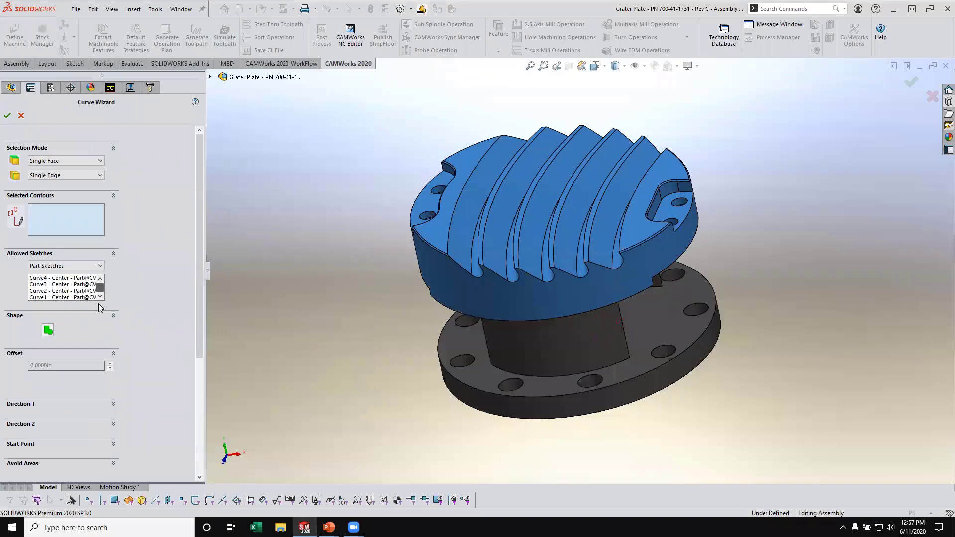
click(38, 298)
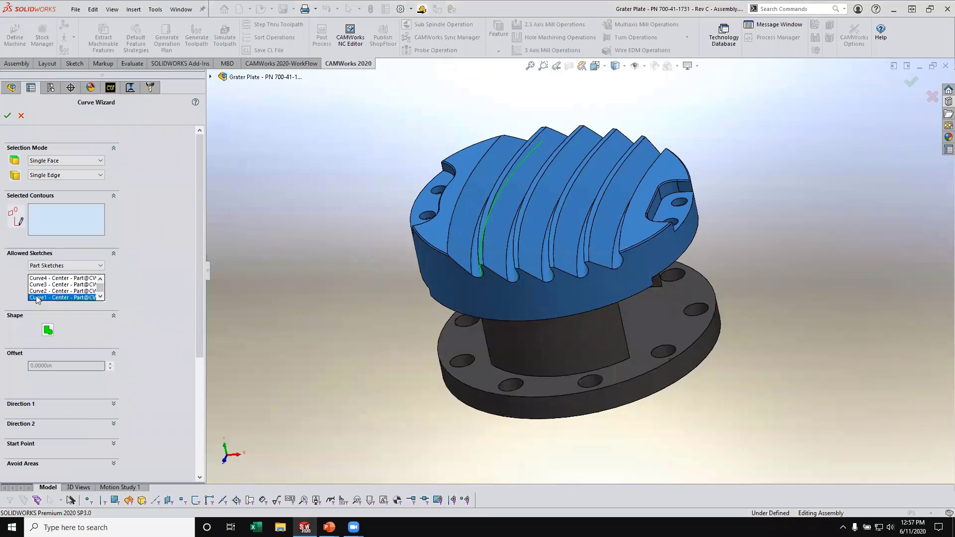
click(7, 116)
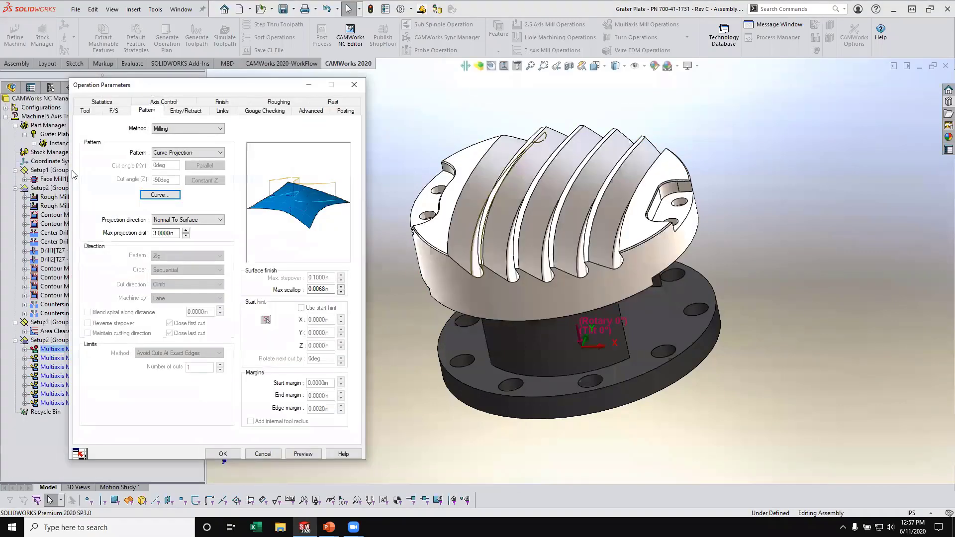
click(224, 451)
- Edit Multiaxis Mill2 to use the Curve2 - Center part sketch as its projection curve
right_click(95, 358)
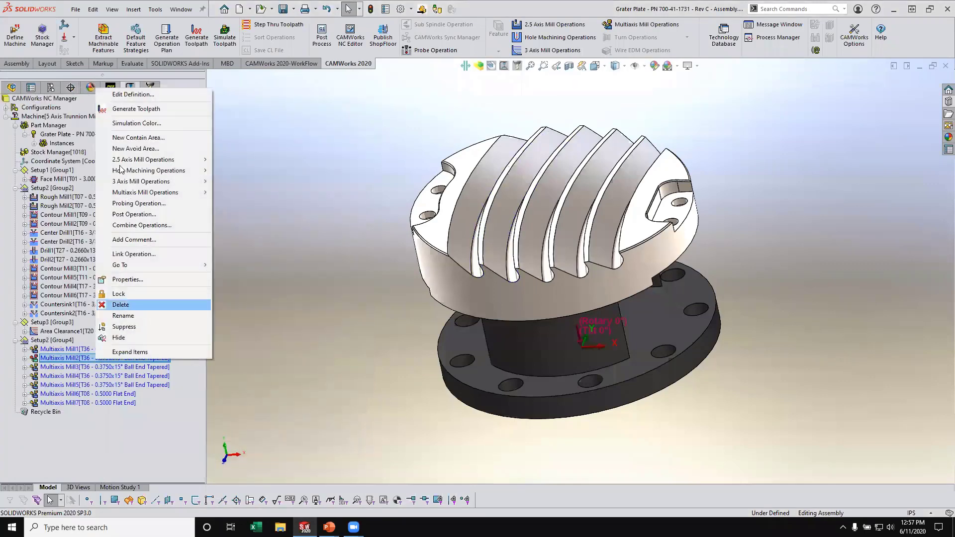
click(133, 94)
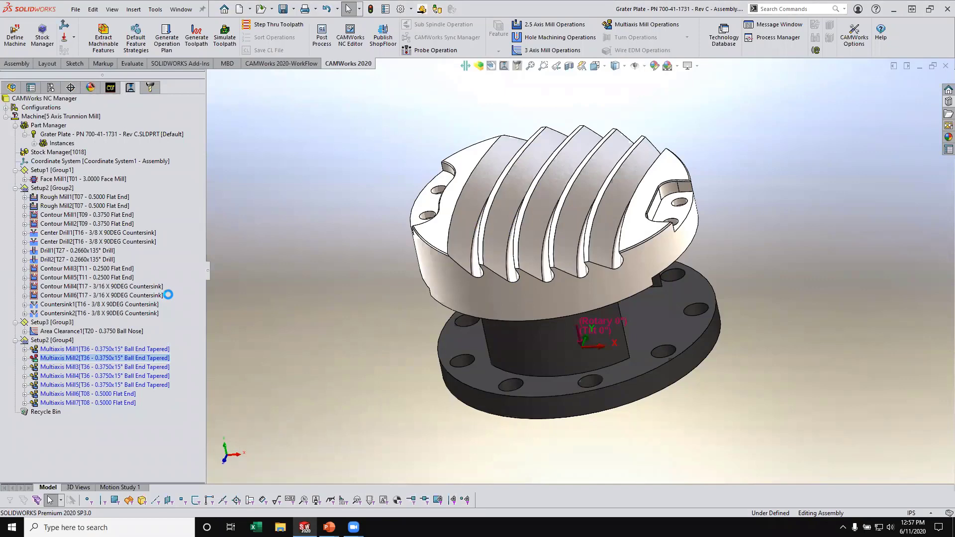
click(155, 197)
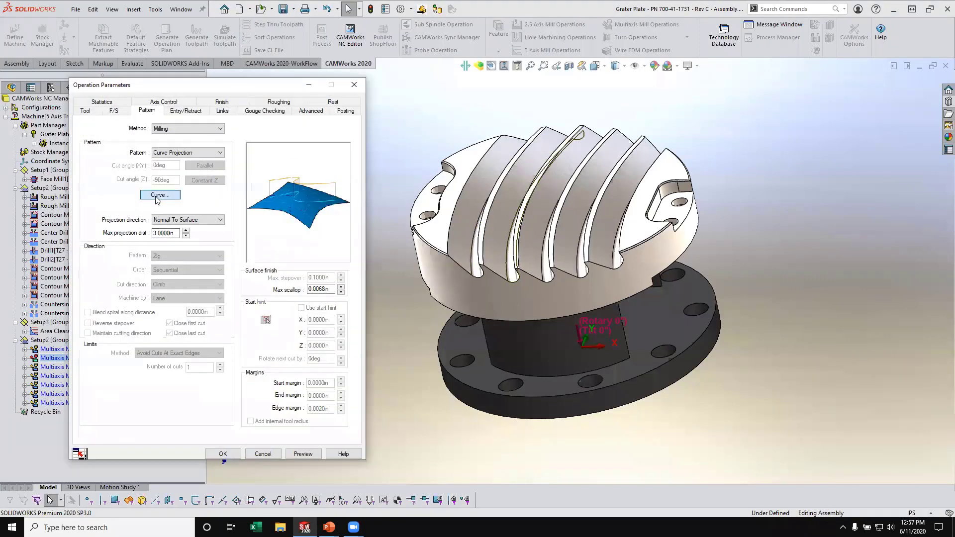
drag(100, 288, 97, 301)
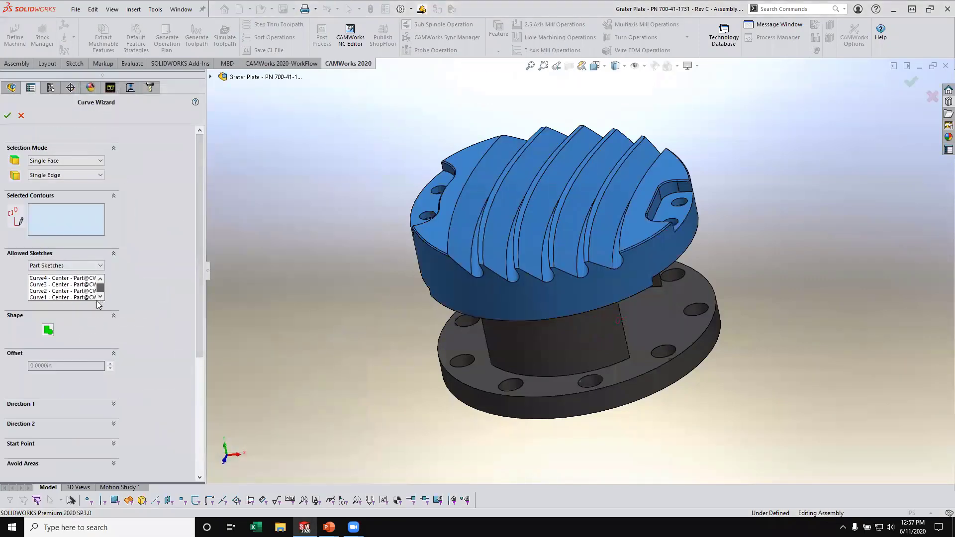
click(52, 291)
click(3, 119)
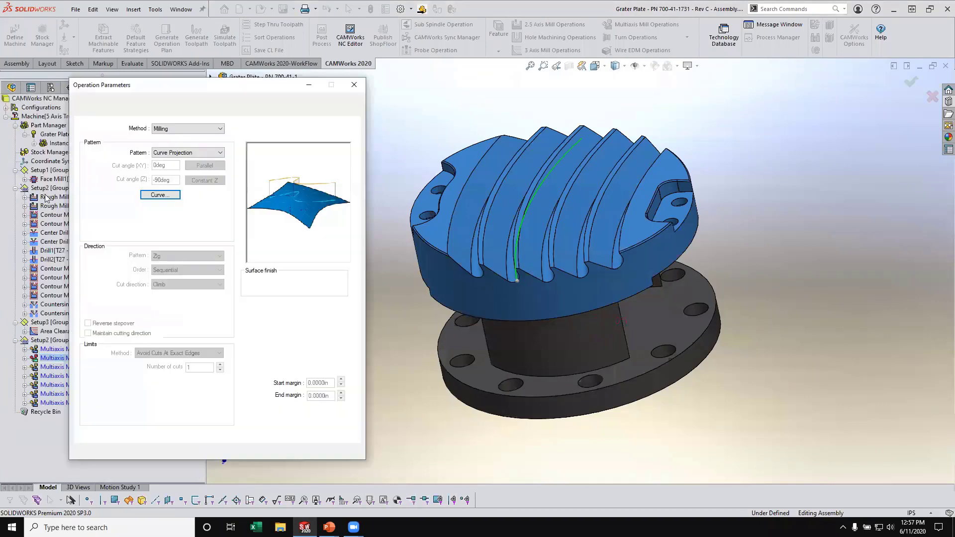
click(220, 454)
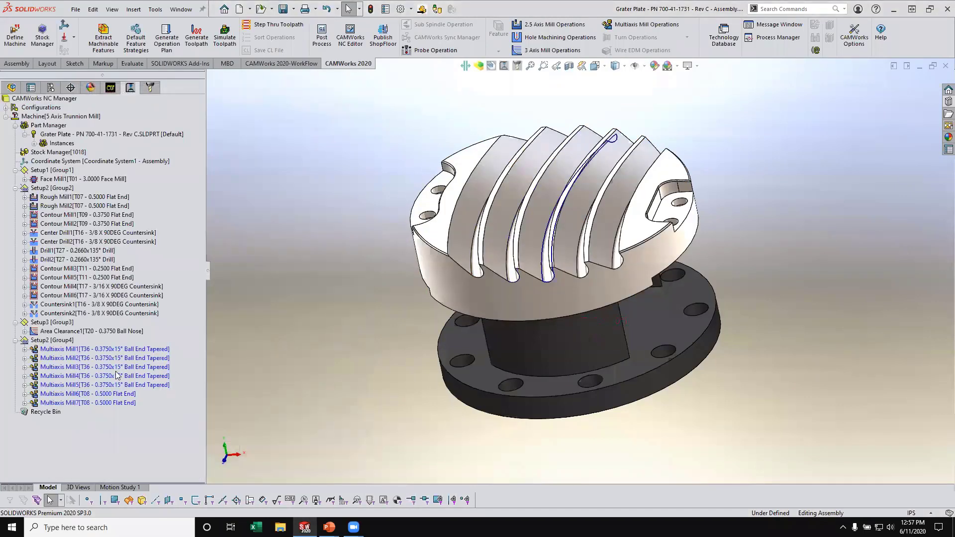
- Edit Multiaxis Mill3 to use the Curve3 - Center part sketch as its projection curve
right_click(114, 368)
click(167, 108)
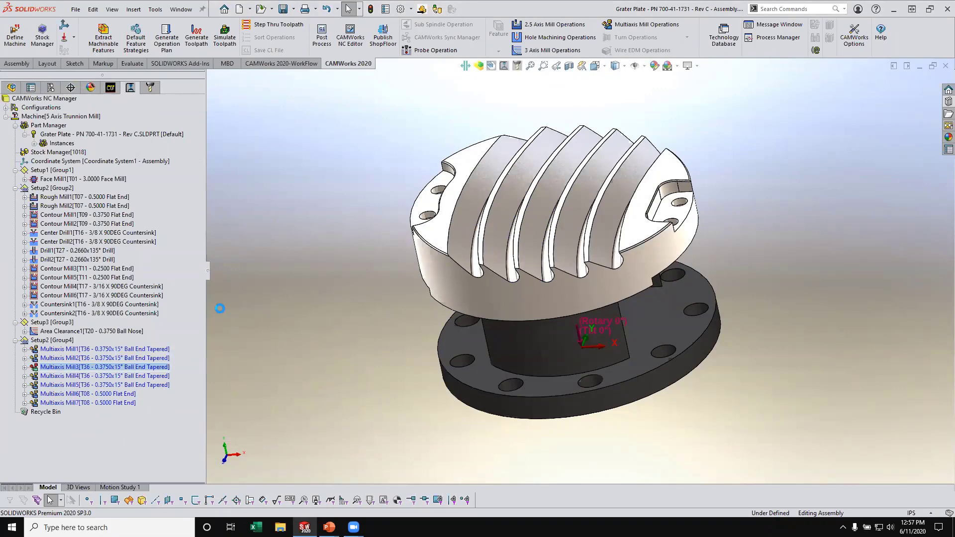
click(159, 194)
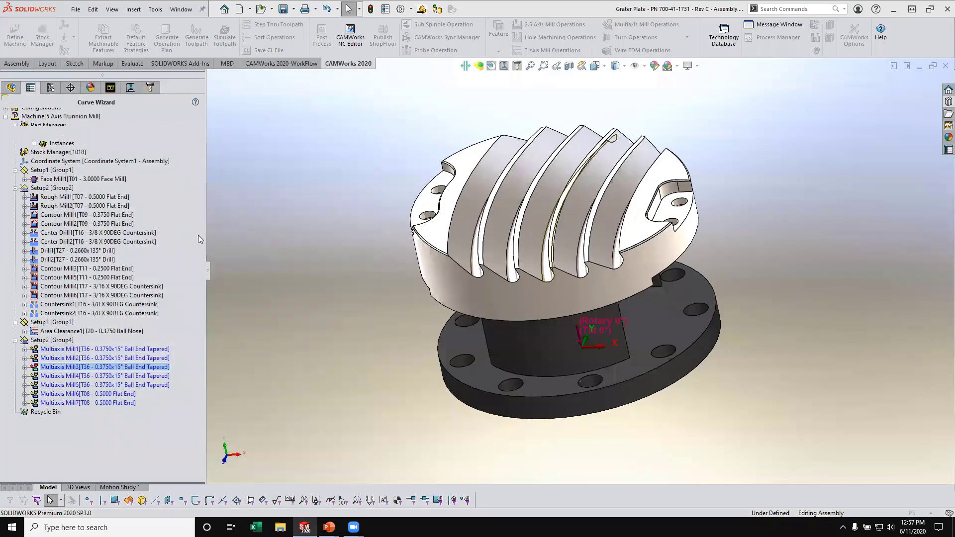
scroll(103, 291, down, 3)
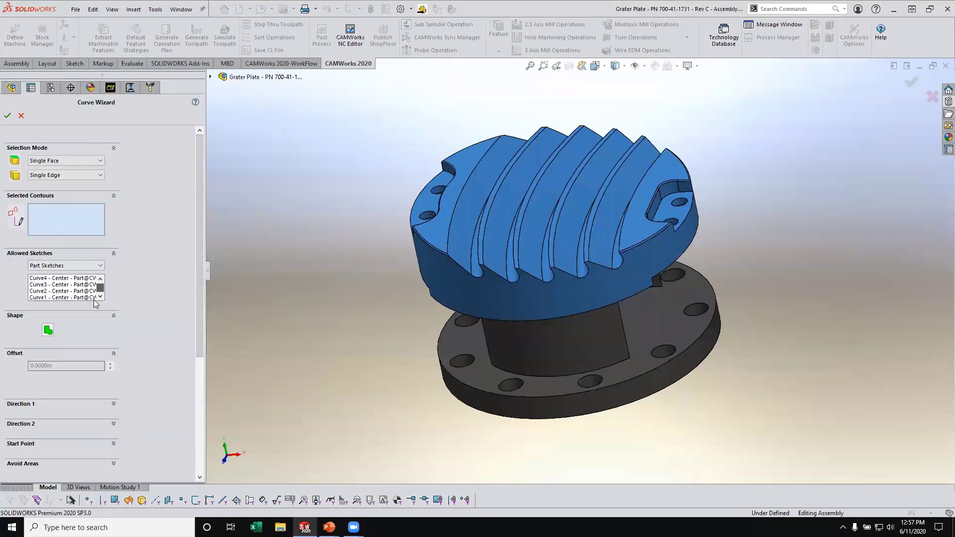
click(57, 284)
click(7, 117)
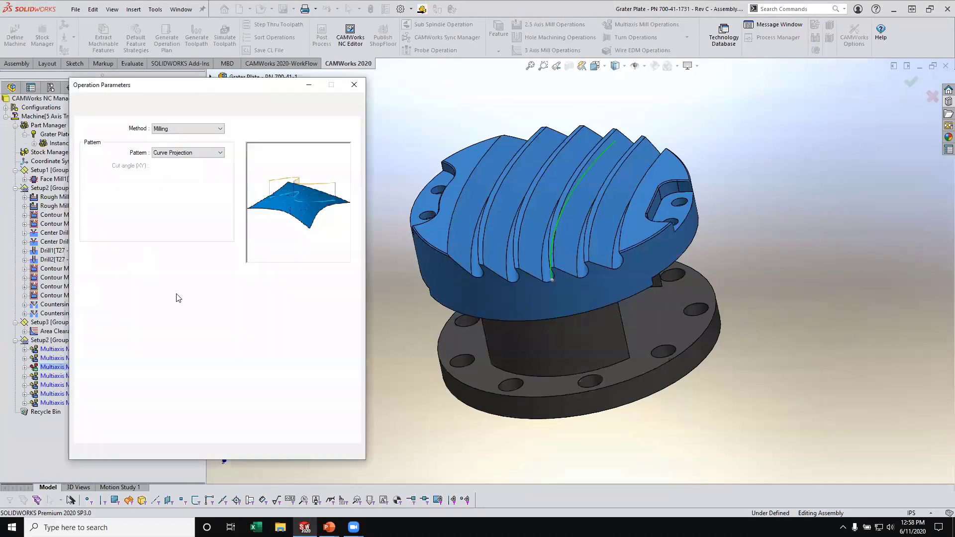
click(222, 453)
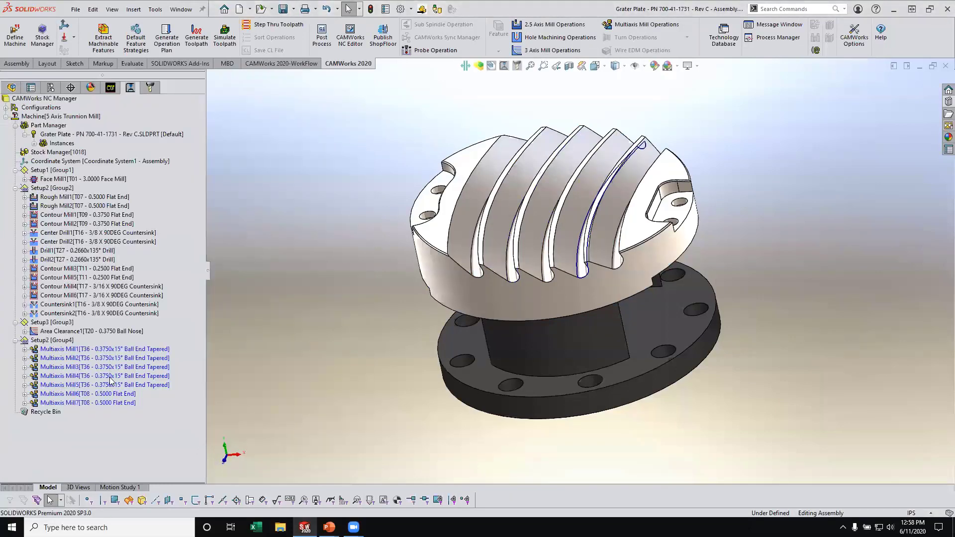
- Edit Multiaxis Mill4 to use the Curve4 - Center part sketch as its projection curve
right_click(126, 376)
click(149, 113)
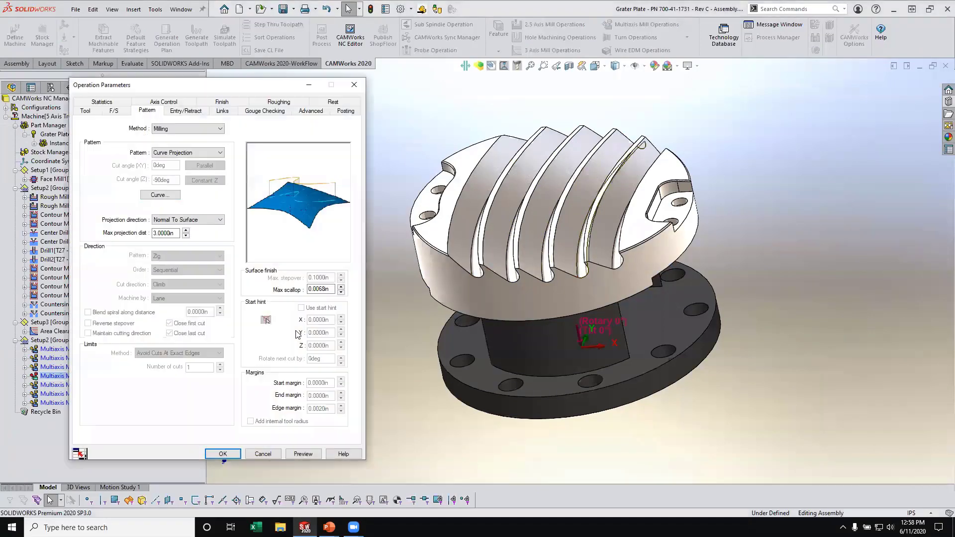
click(160, 194)
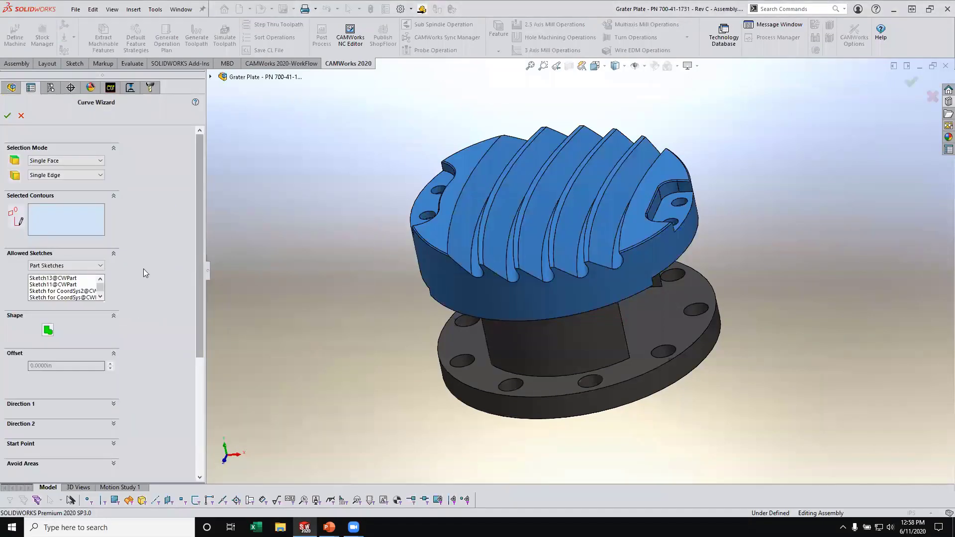
click(48, 278)
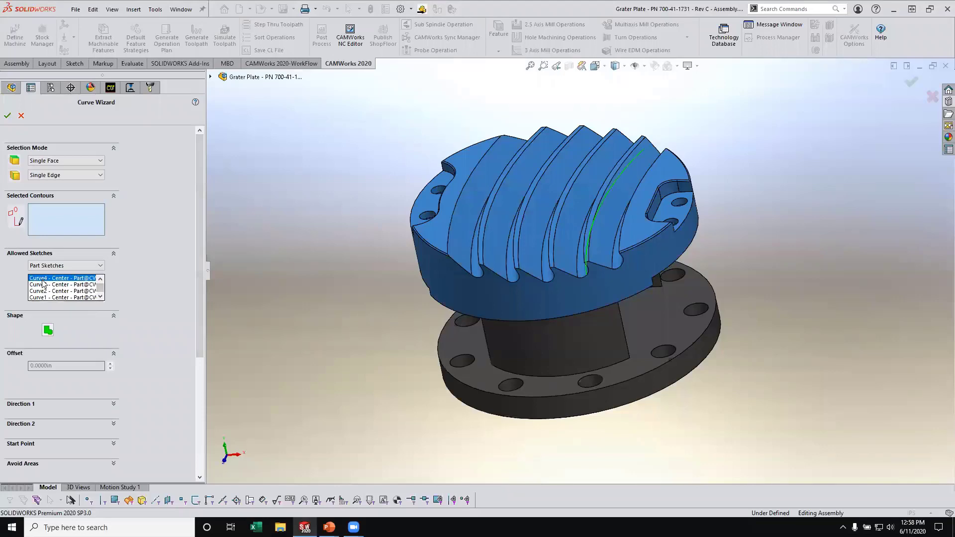
click(8, 117)
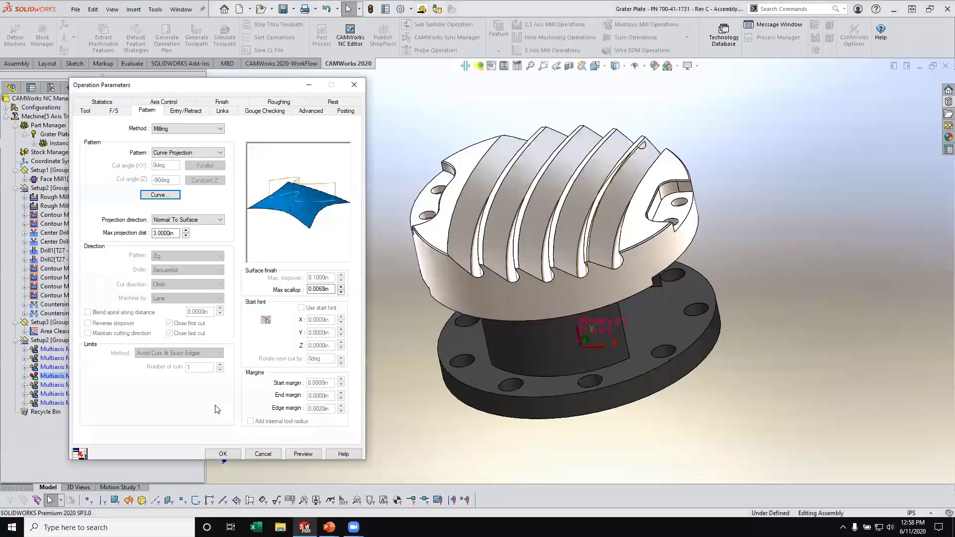
click(214, 453)
- Edit Multiaxis Mill5 to use the Curve5 - Center part sketch as its projection curve
right_click(131, 386)
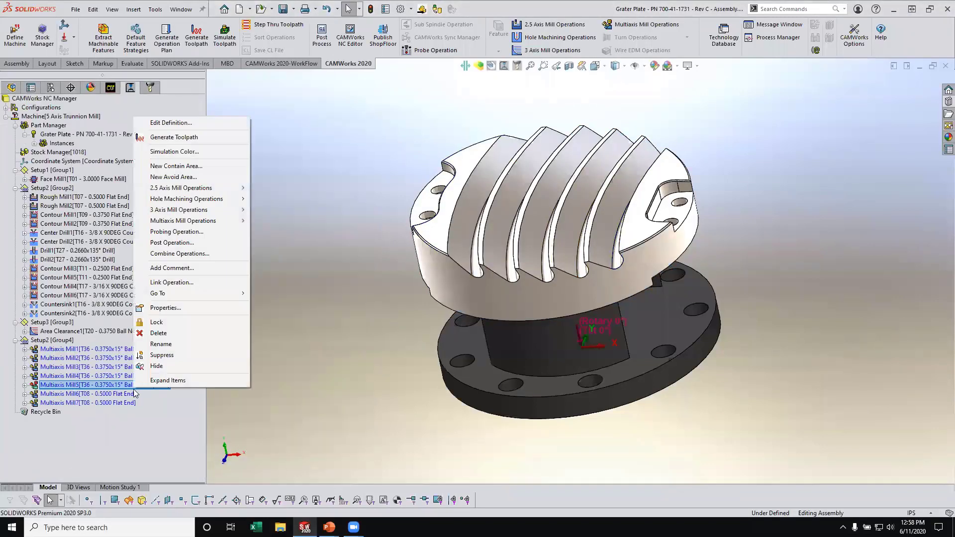
click(170, 123)
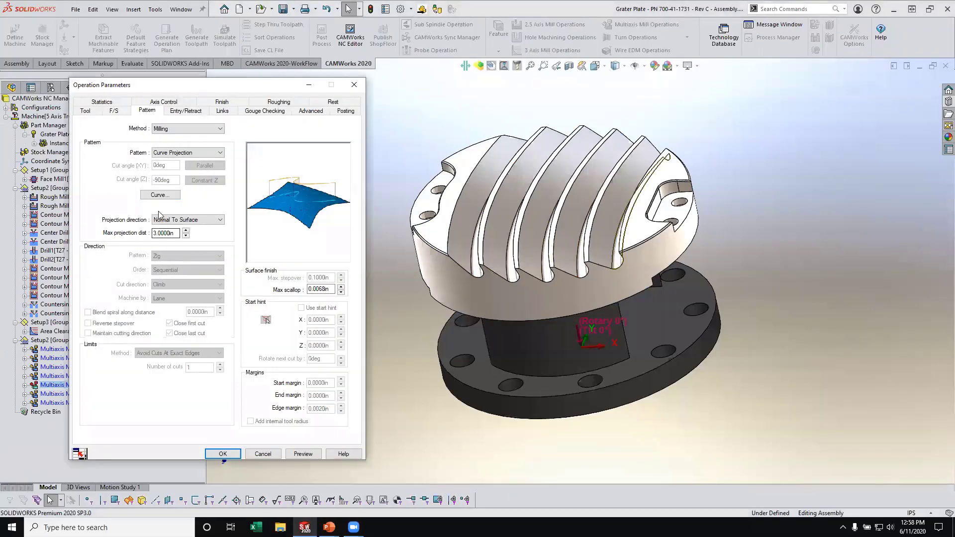
click(159, 198)
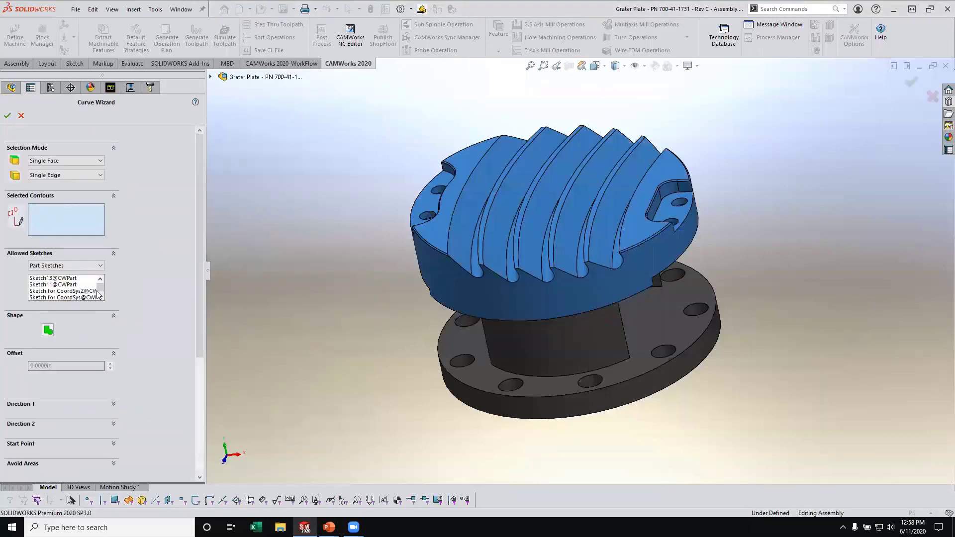
drag(101, 289, 102, 301)
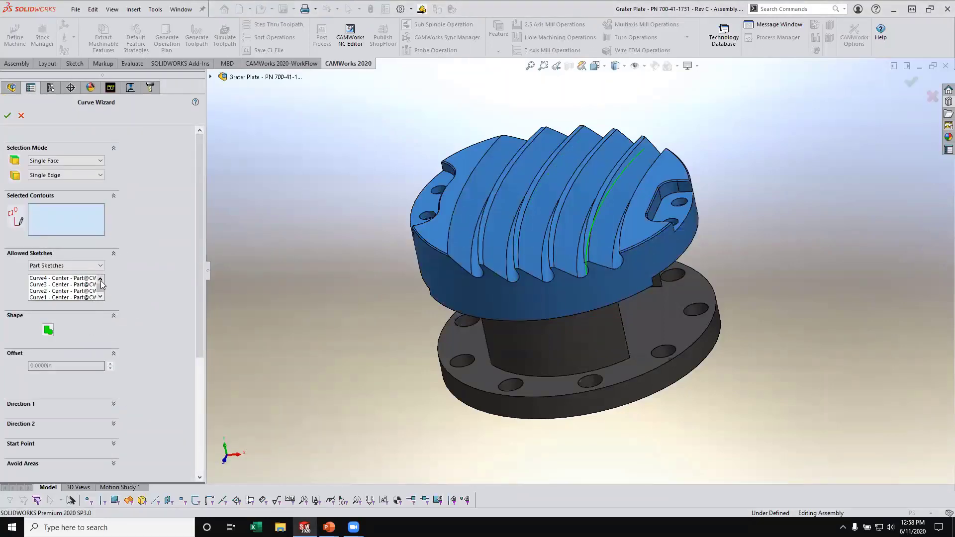
click(100, 279)
click(60, 278)
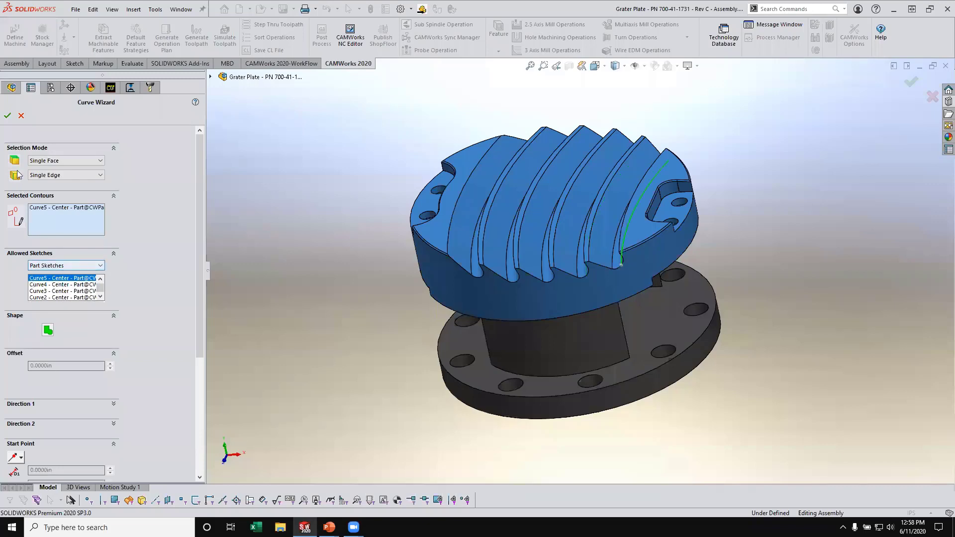
click(7, 119)
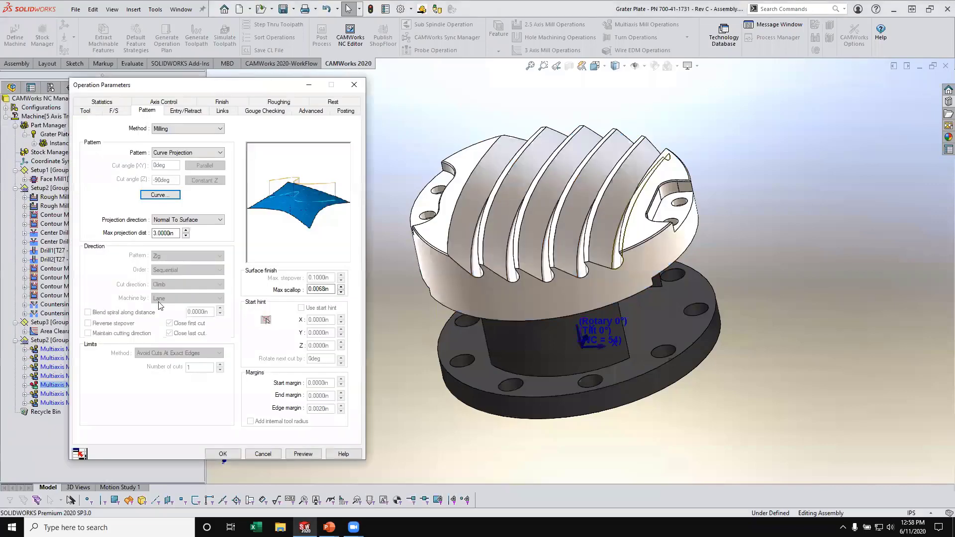
click(214, 454)
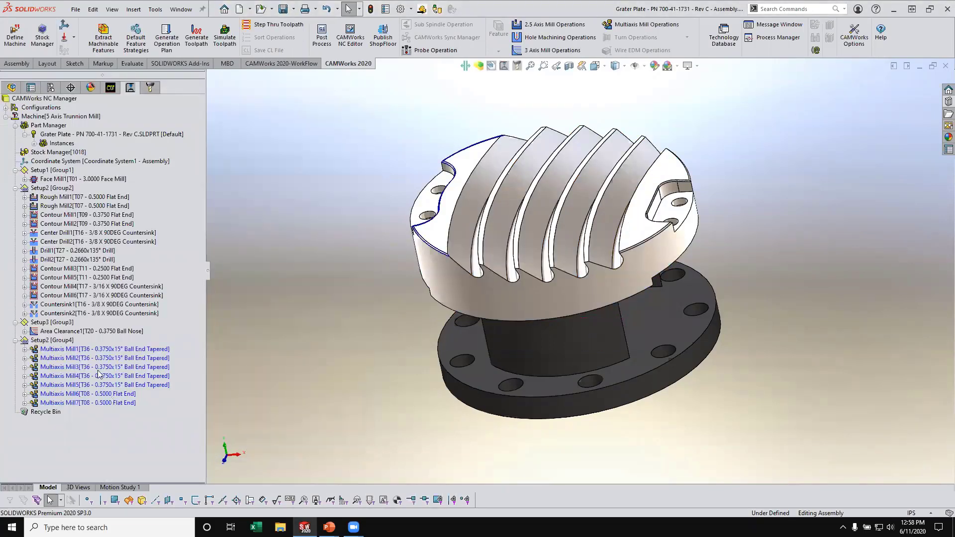
- Generate the toolpaths for the five ball end tapered operations, Multiaxis Mill1 through Multiaxis Mill5
click(82, 349)
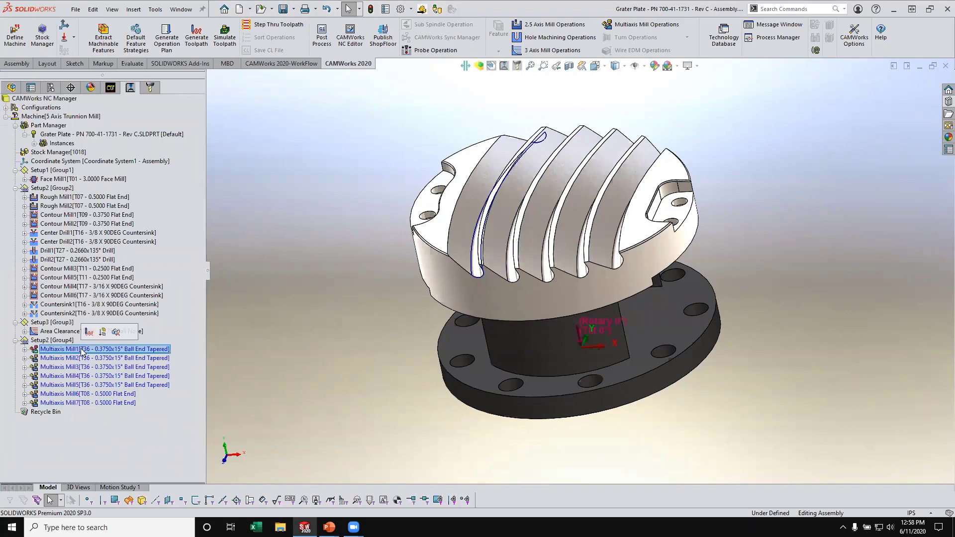
shift+click(100, 385)
right_click(102, 387)
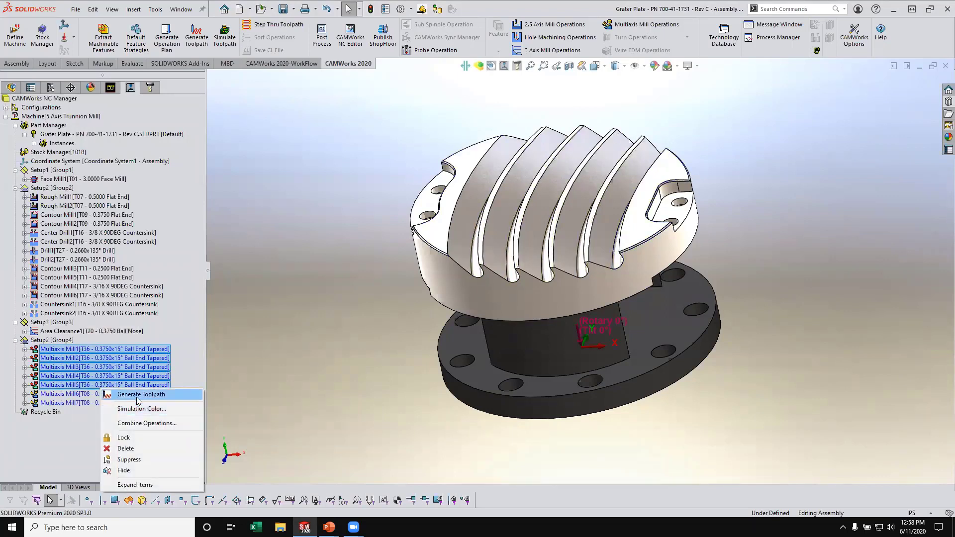
click(136, 395)
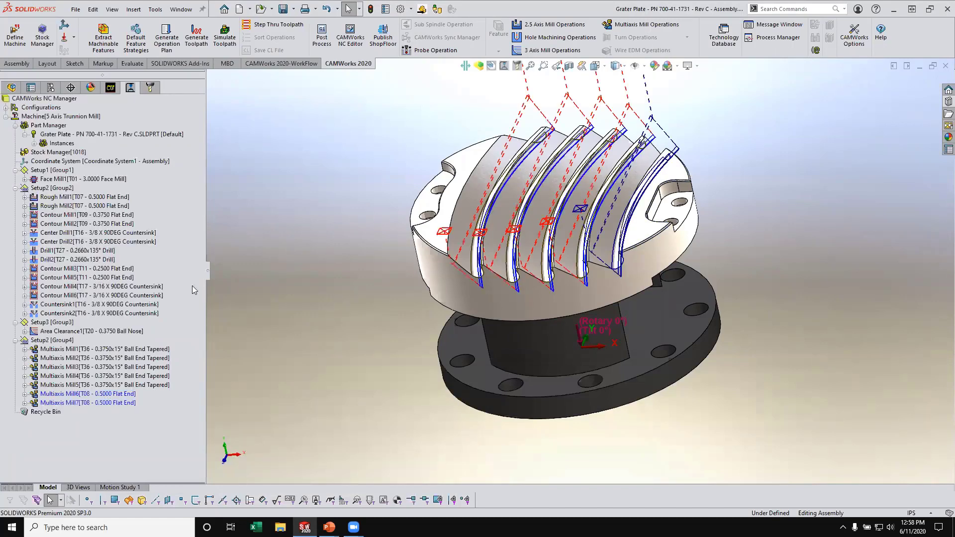
- Examine the generated groove toolpaths of Multiaxis Mill1 through Multiaxis Mill5 on the grater plate, including the Mill3 entry at the groove end
click(154, 349)
middle_drag(485, 239, 443, 202)
middle_drag(453, 226, 451, 227)
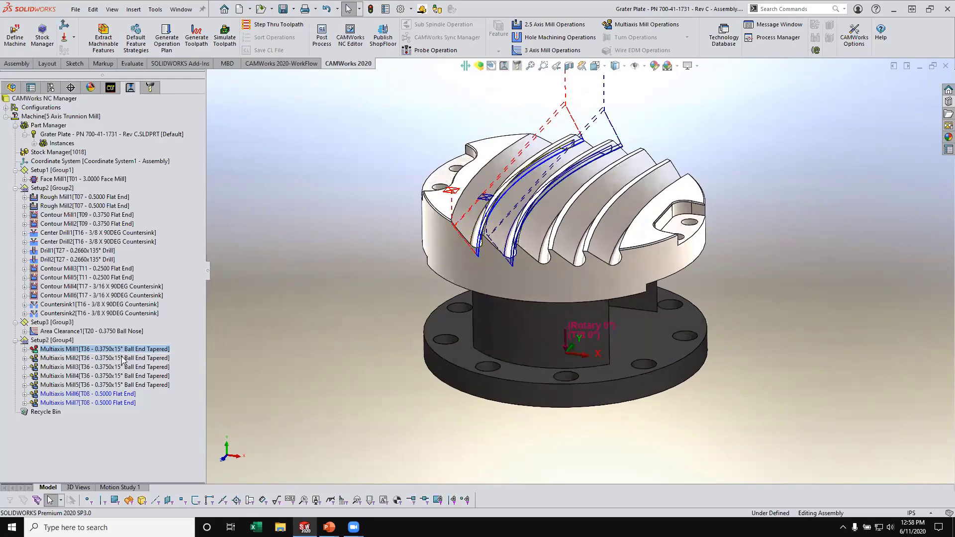
click(122, 359)
click(126, 367)
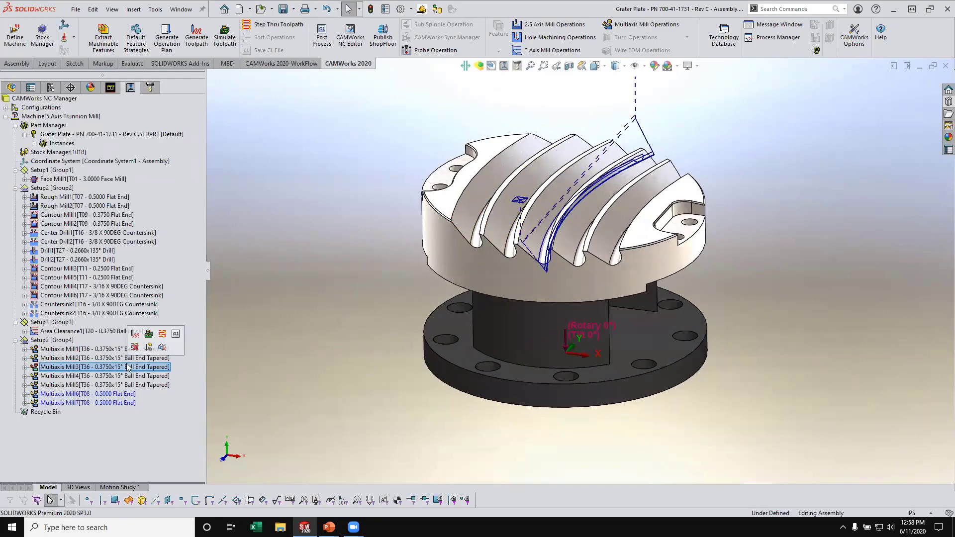
scroll(501, 298, down, 10)
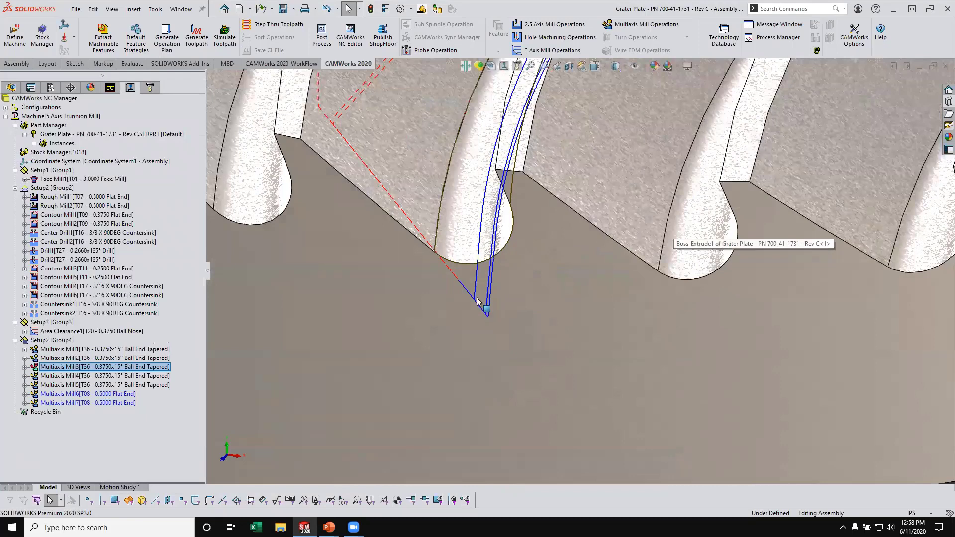
key(f)
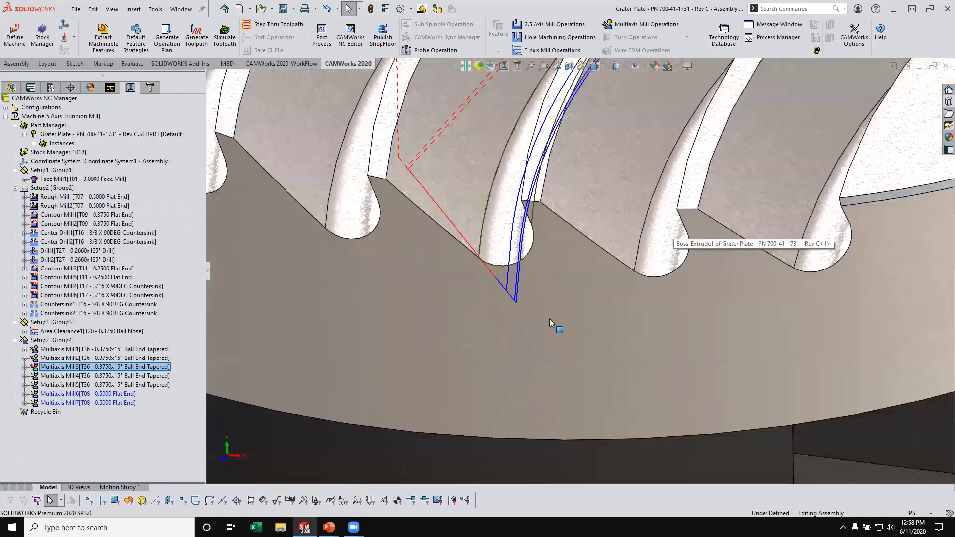
click(147, 376)
click(147, 385)
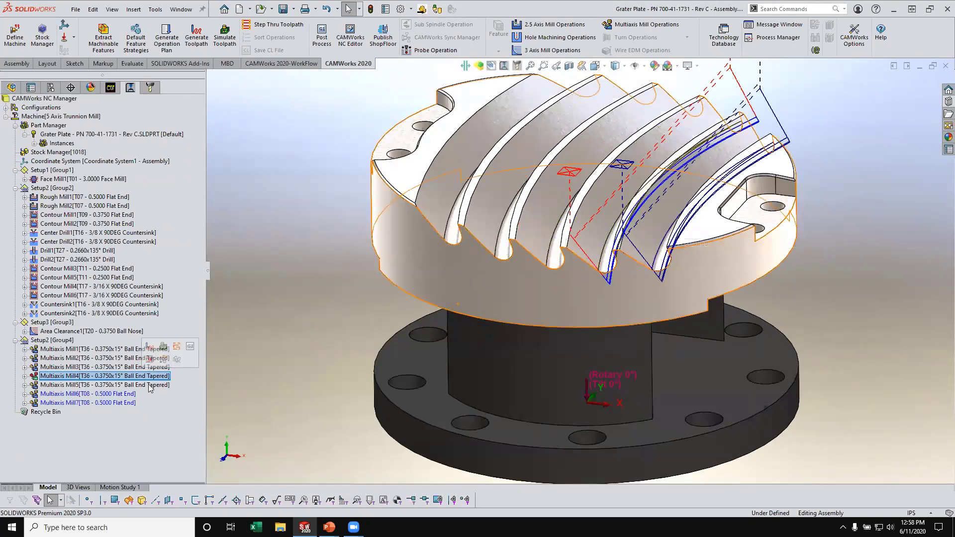
- Edit Multiaxis Mill6 to use the Curve - Chamfer1 - Part sketch as its offset pattern curve
click(123, 394)
right_click(124, 394)
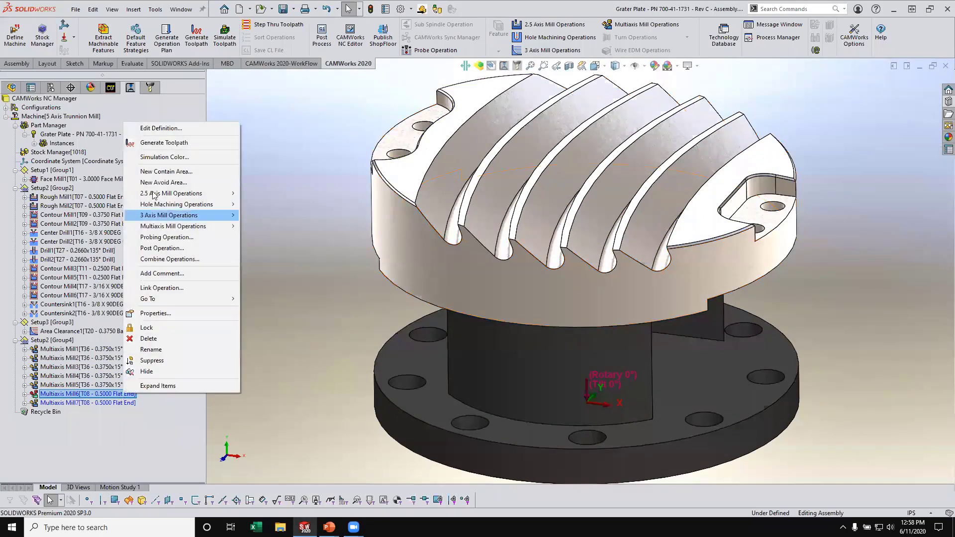
click(149, 129)
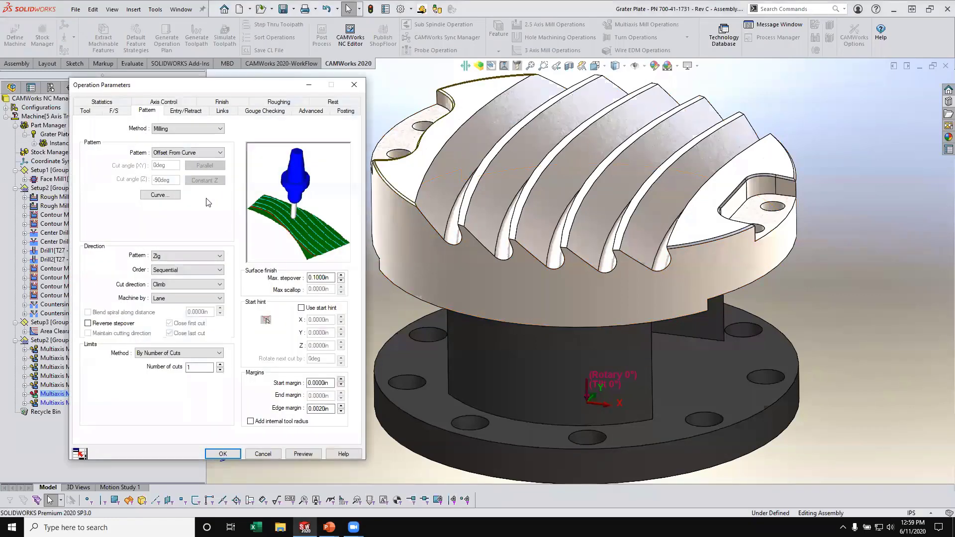
click(158, 196)
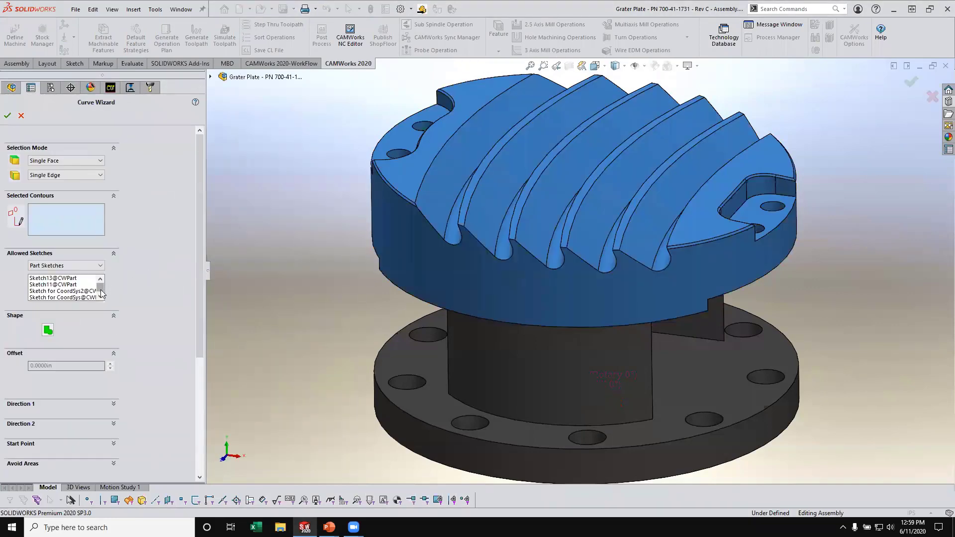
scroll(101, 293, down, 2)
scroll(83, 290, up, 3)
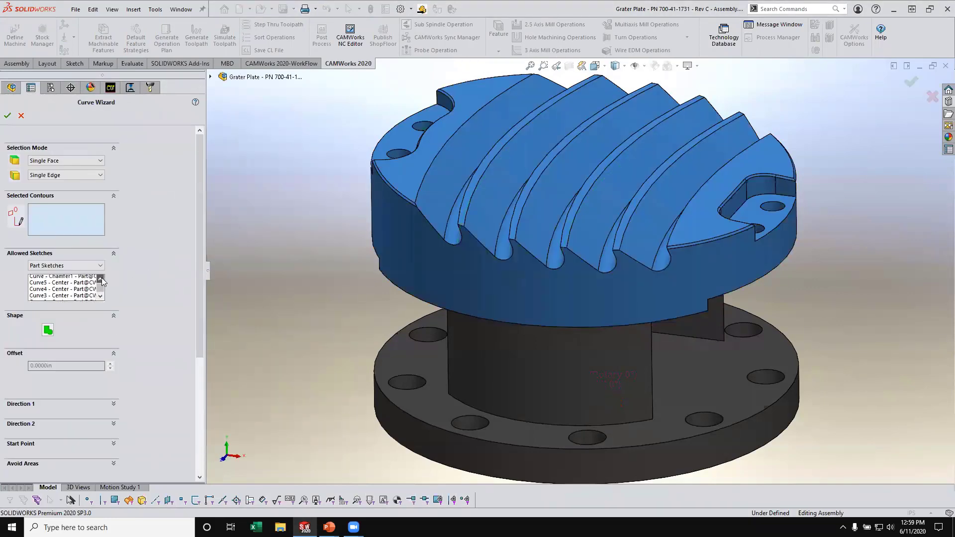
click(81, 285)
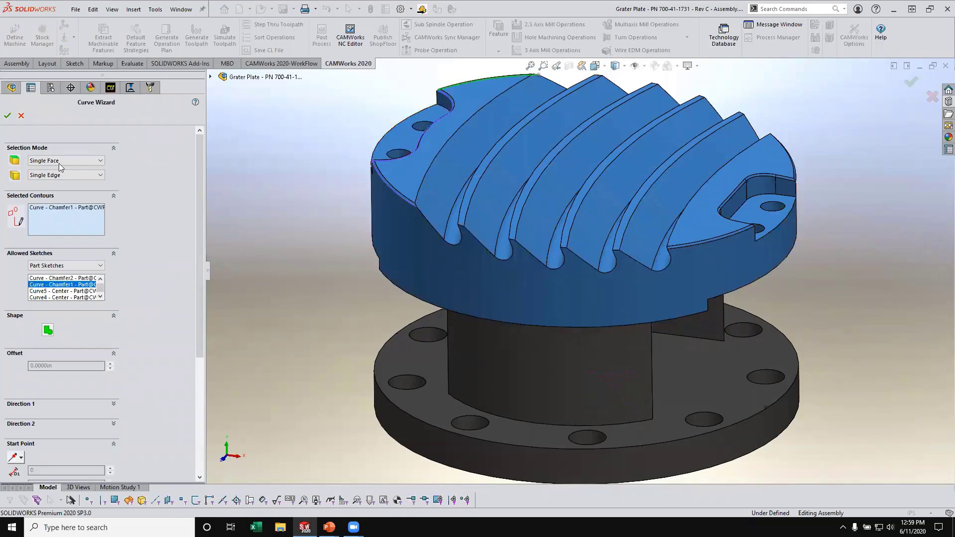
click(7, 115)
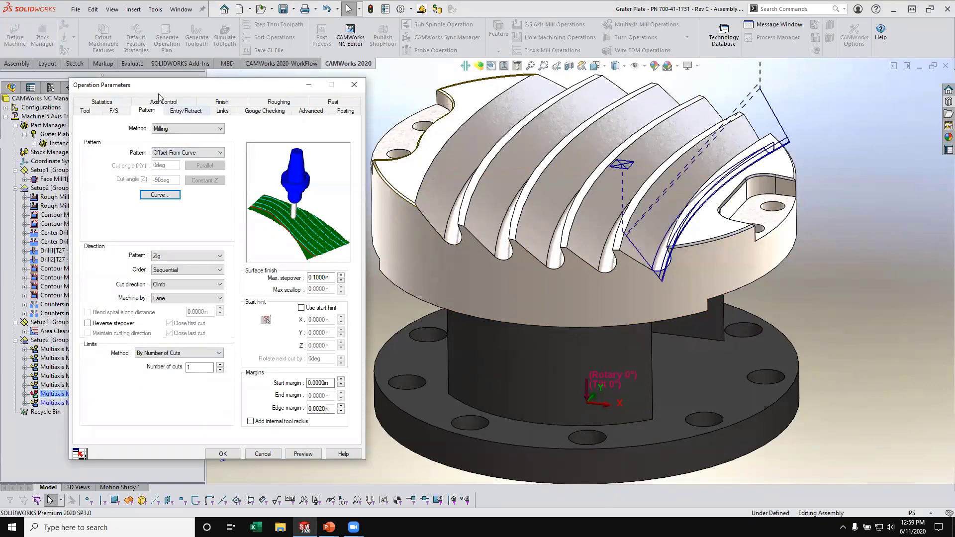
- Review Multiaxis Mill6's entry/retract, links, gouge checking, advanced, roughing, finish and axis control settings, and accept the operation parameters
drag(237, 94, 319, 93)
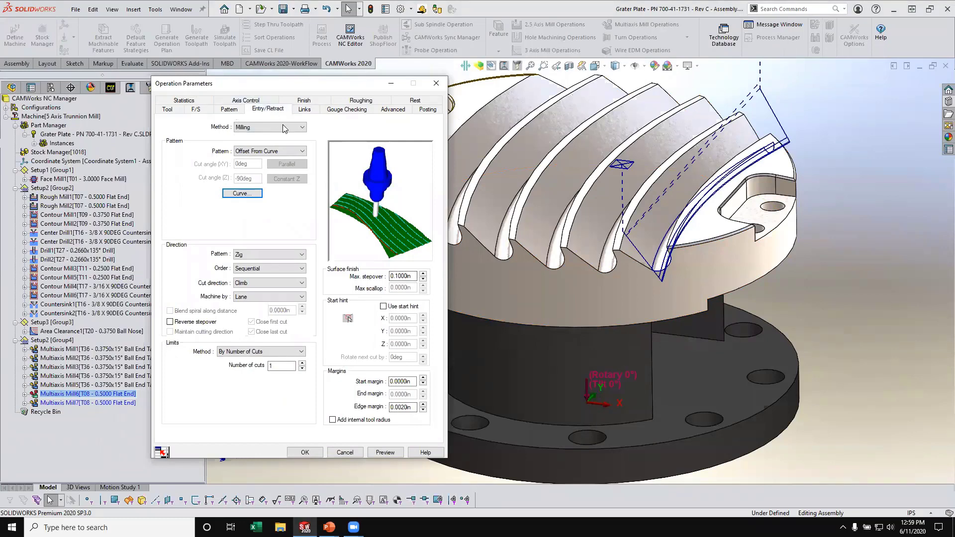
click(305, 110)
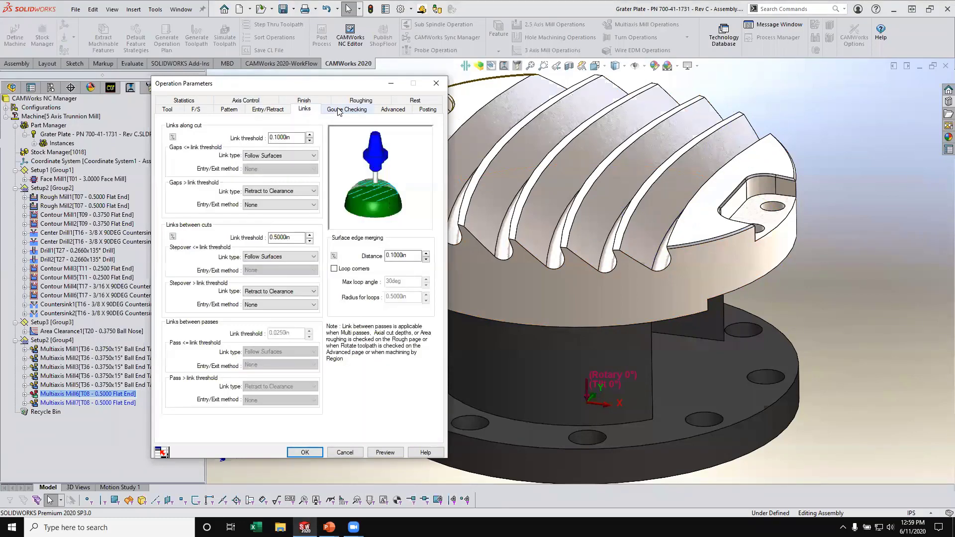
click(338, 110)
click(401, 111)
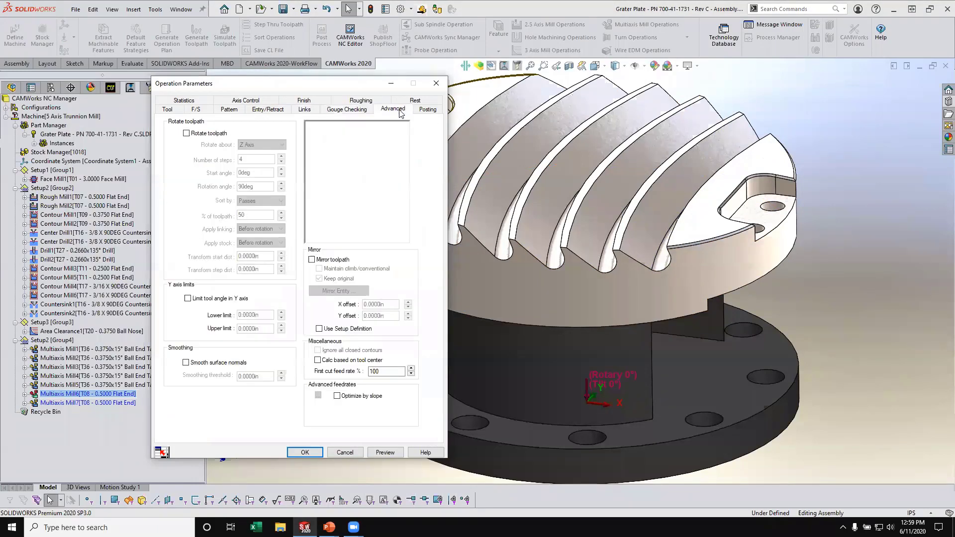
click(431, 110)
click(413, 101)
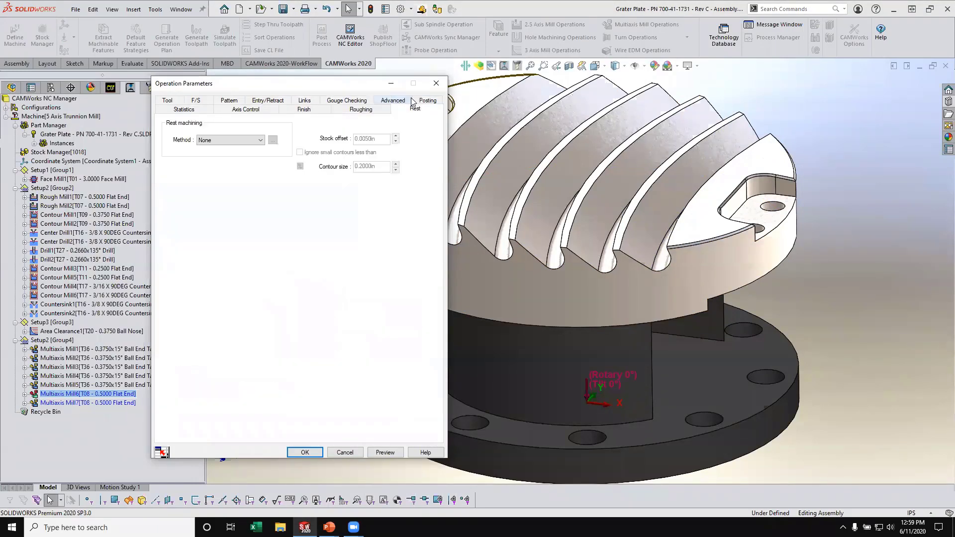
click(371, 112)
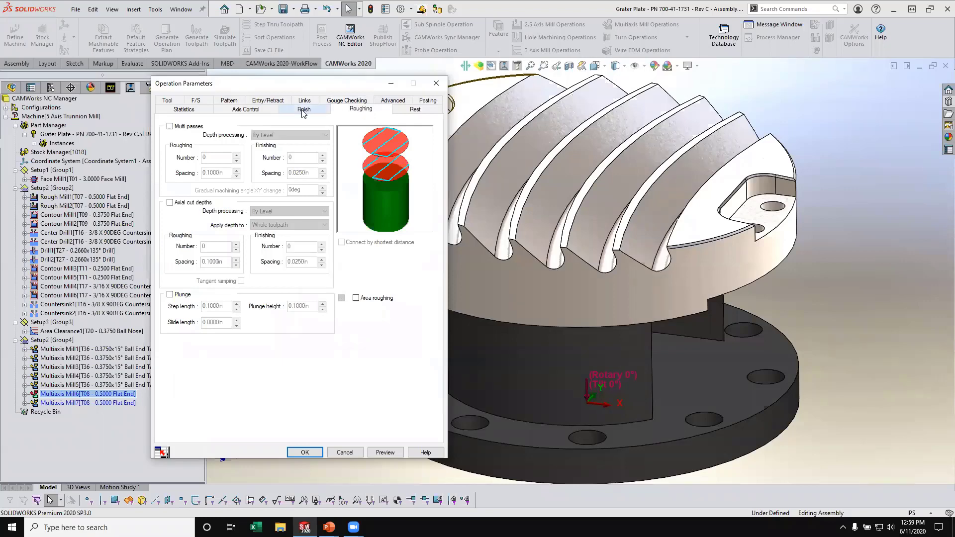
click(304, 110)
click(258, 114)
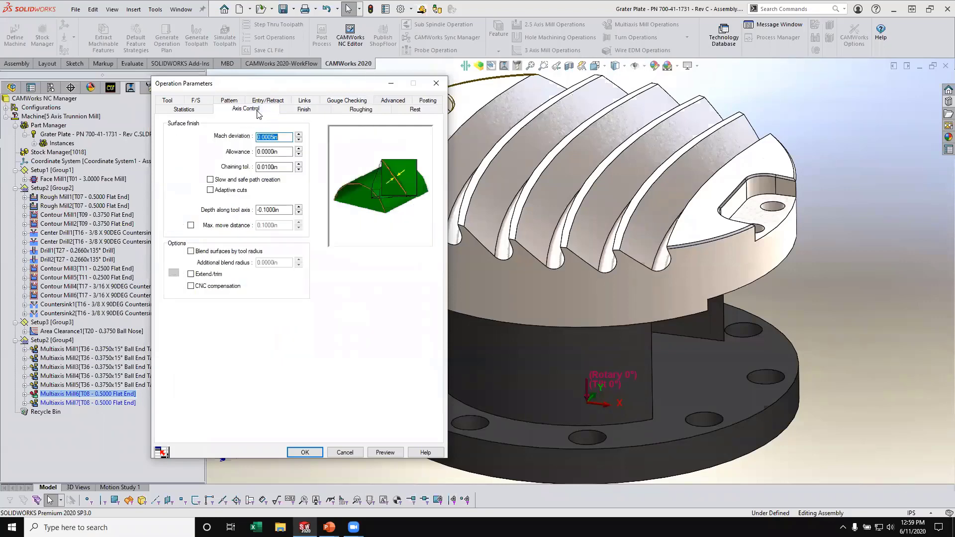
click(305, 453)
- Edit Multiaxis Mill7 to use the Curve - Chamfer2 - Part sketch as its offset pattern curve
right_click(133, 403)
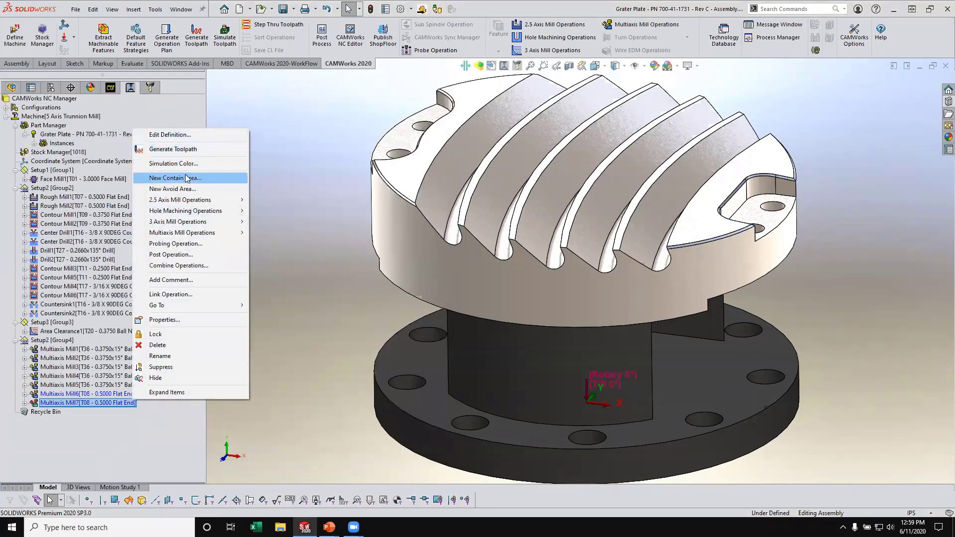
click(173, 148)
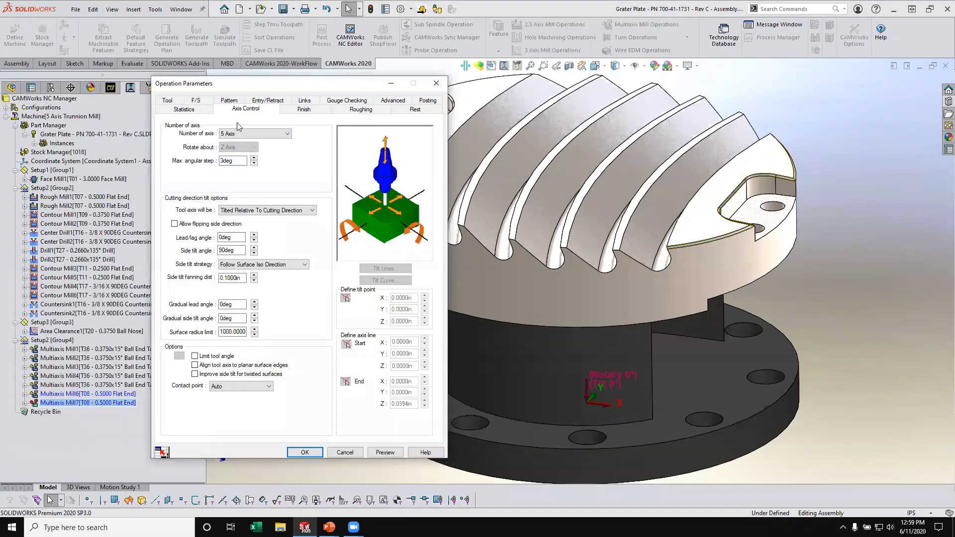
click(228, 101)
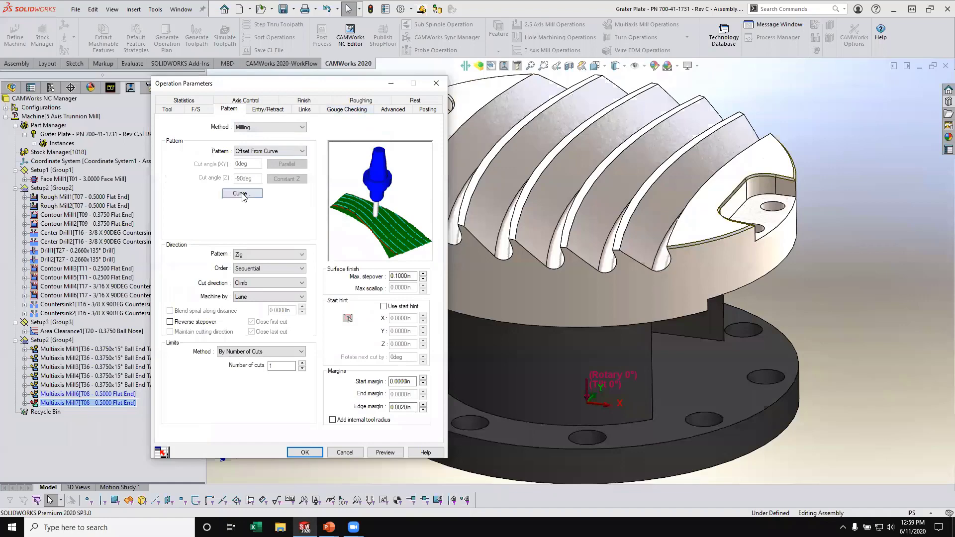
click(241, 193)
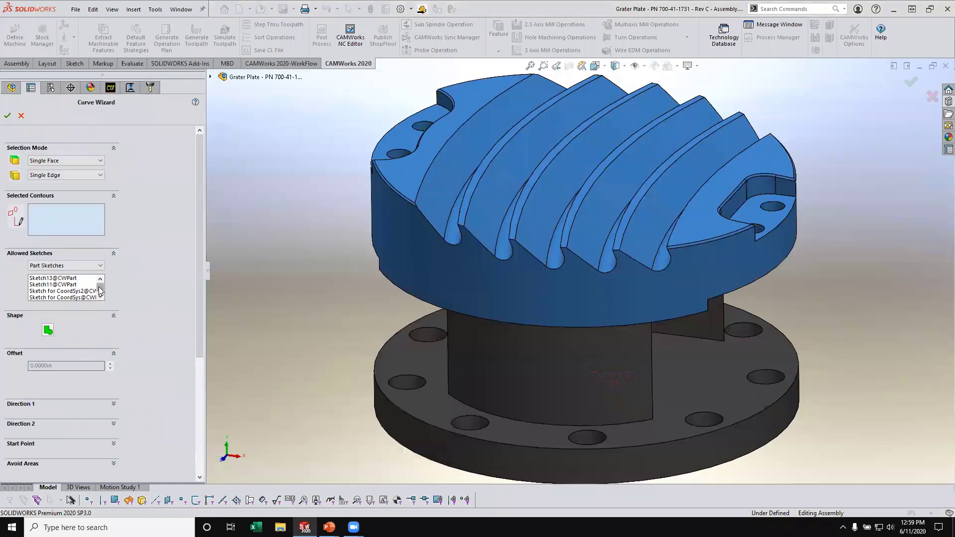
click(103, 297)
click(101, 297)
click(102, 297)
click(101, 297)
click(102, 297)
click(101, 297)
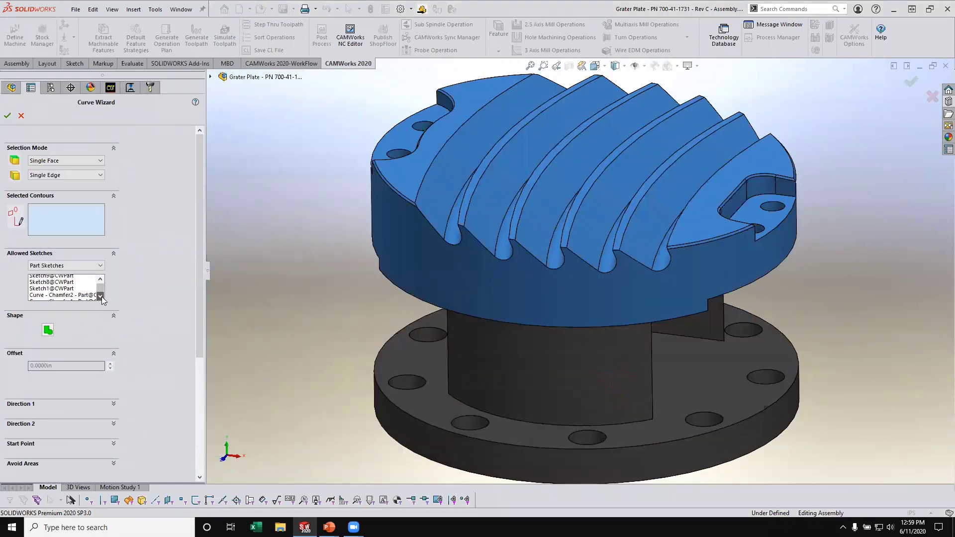
click(101, 297)
click(101, 297)
click(86, 291)
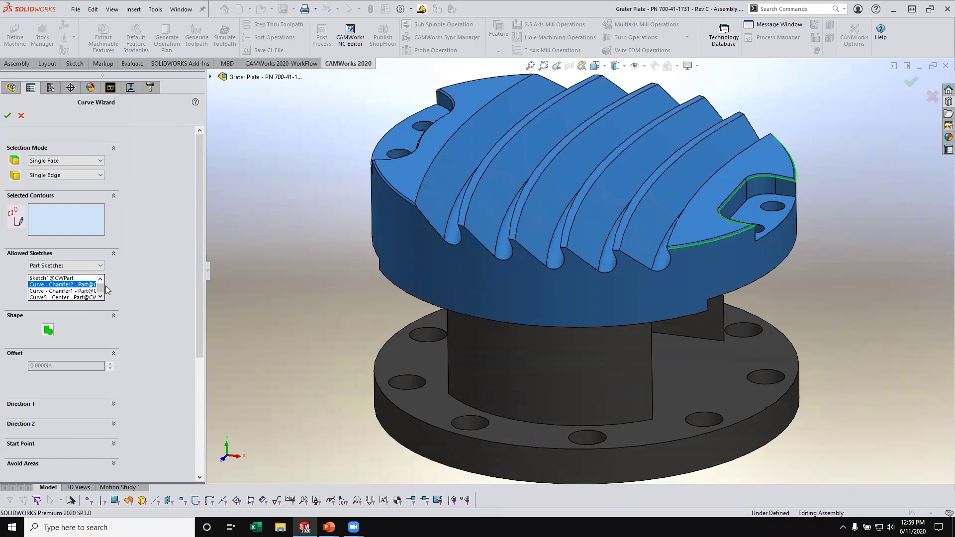
click(7, 116)
click(305, 452)
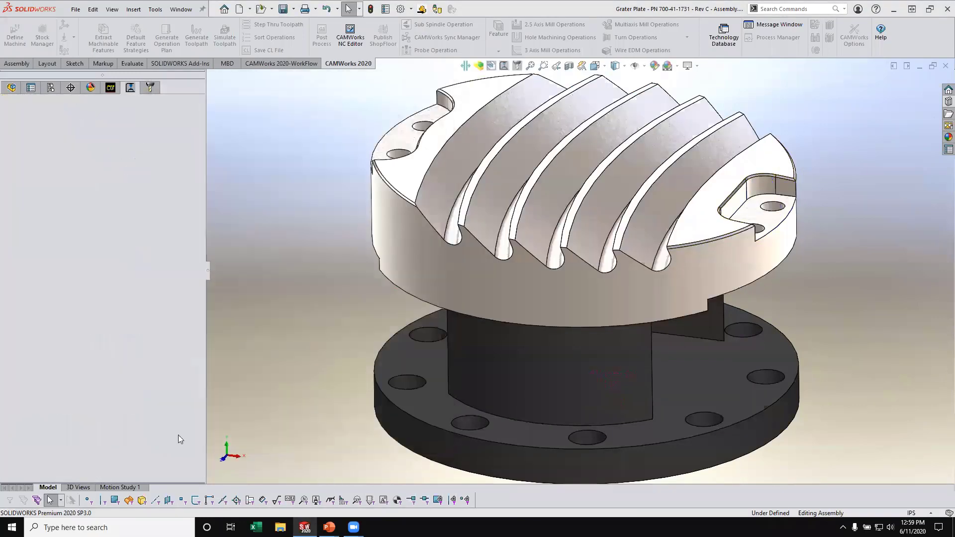
- Generate the toolpaths for the 0.5000 flat end operations Multiaxis Mill6 and Multiaxis Mill7, and inspect each one on the part
right_click(127, 405)
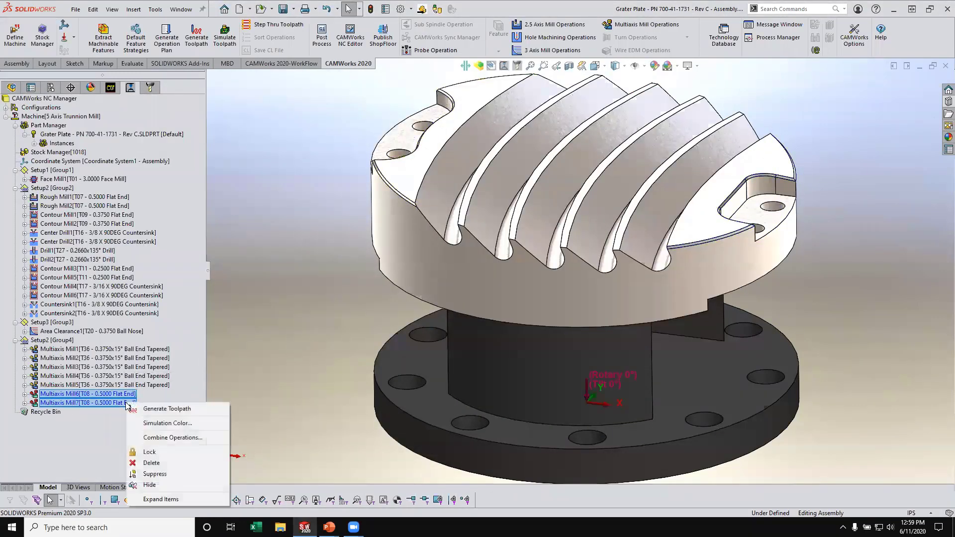
click(166, 407)
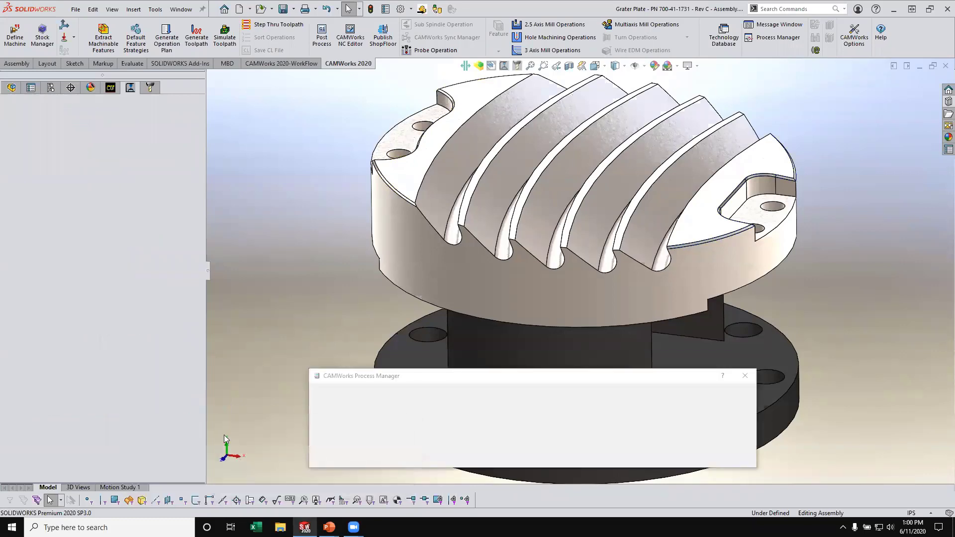
click(122, 395)
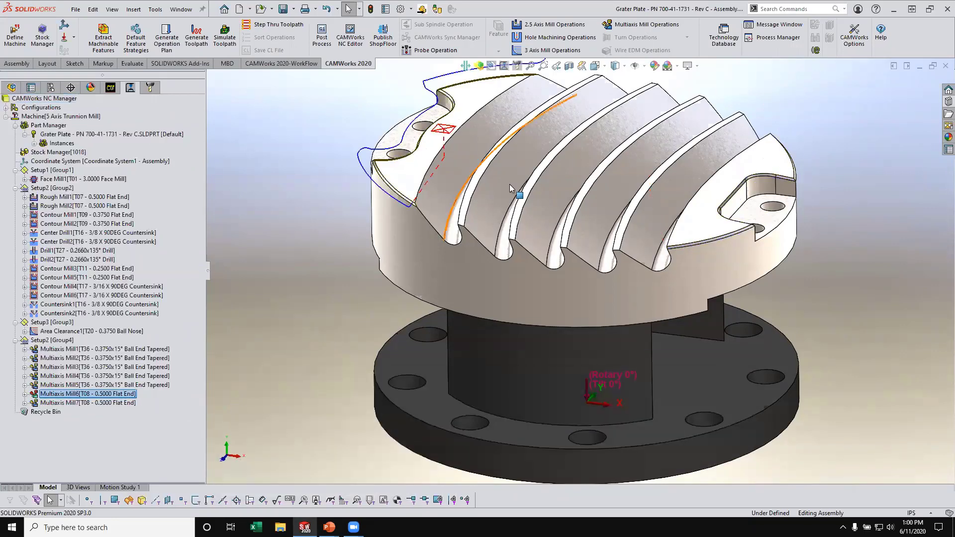
scroll(538, 155, up, 2)
middle_drag(540, 154, 478, 247)
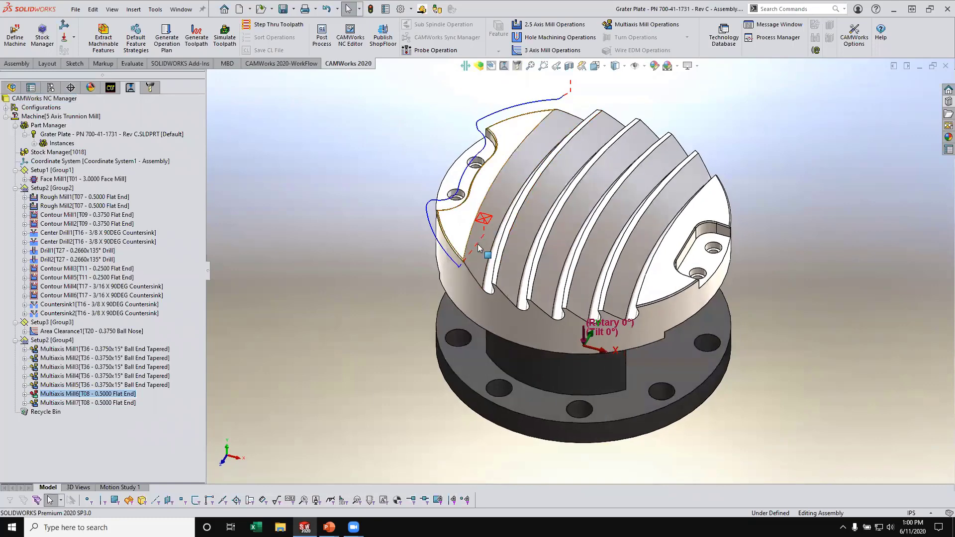
click(131, 403)
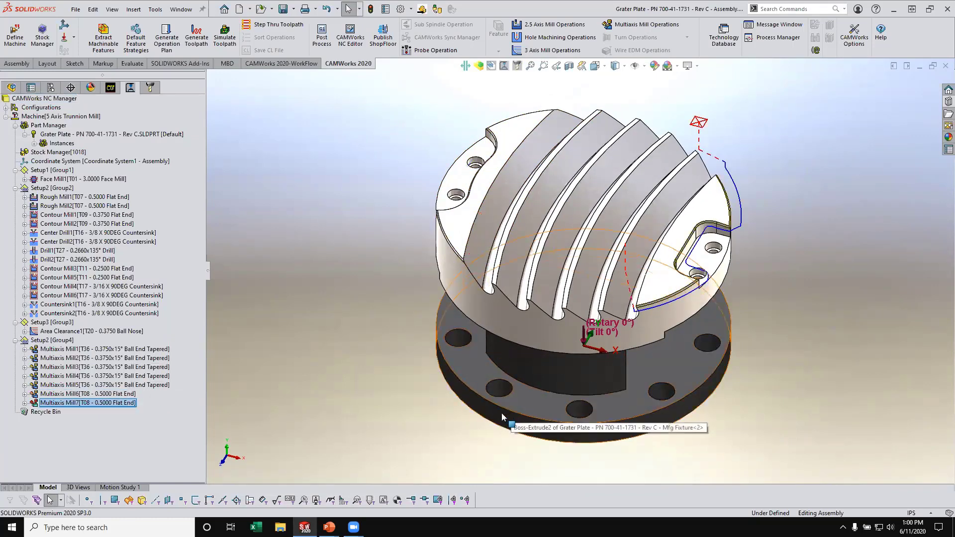
middle_drag(582, 255, 476, 269)
- Open the toolpath step-through for Multiaxis Mill6, examine its tool vectors from several angles, and hide the vectors
right_click(115, 394)
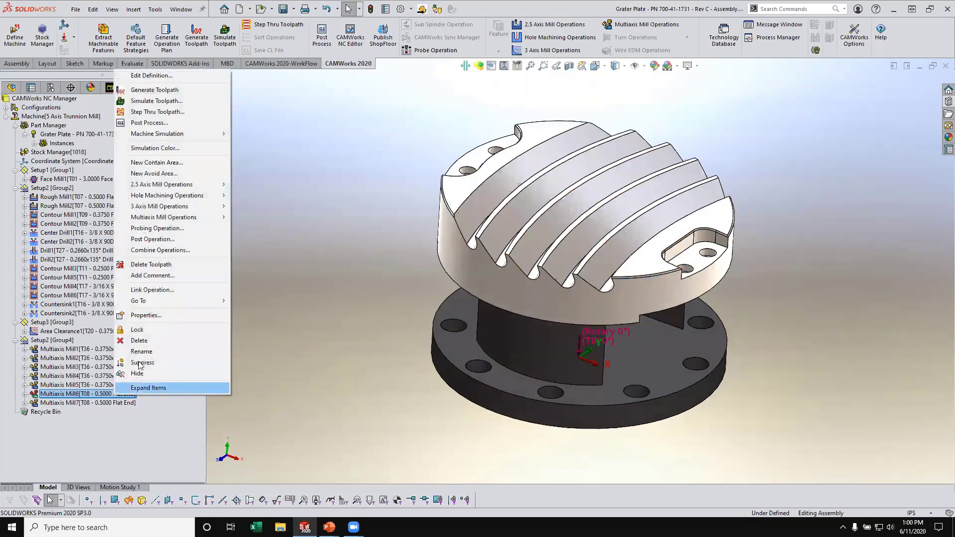
click(184, 114)
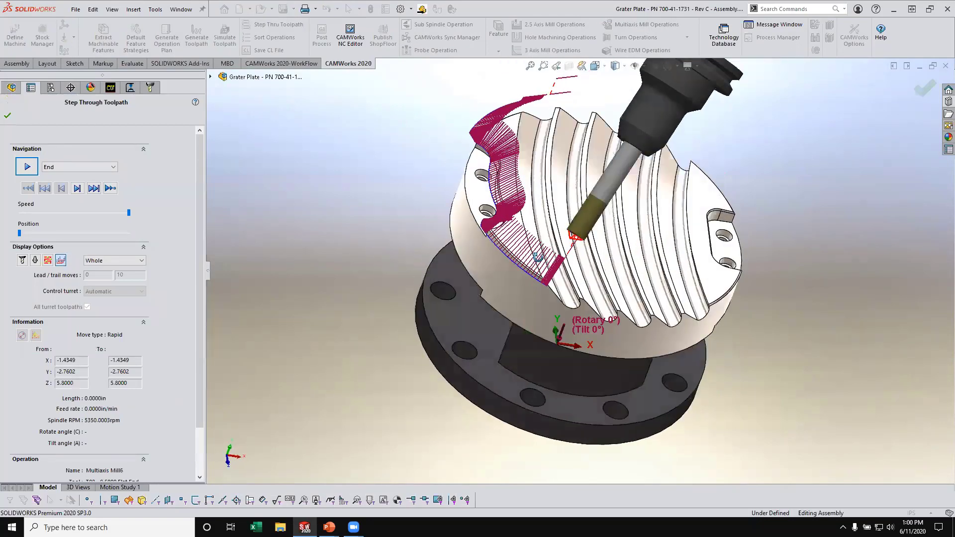
middle_drag(440, 229, 554, 230)
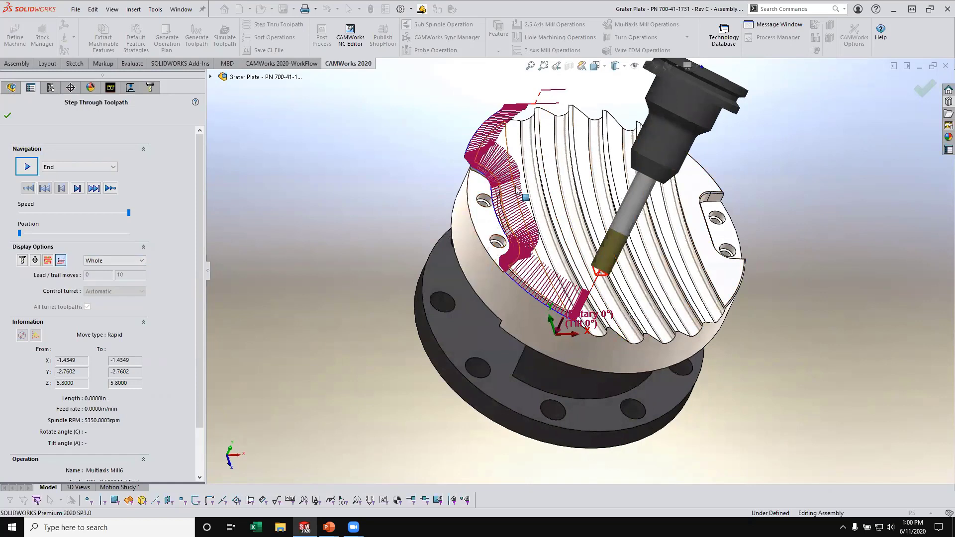
click(61, 261)
click(62, 261)
middle_drag(463, 279, 498, 318)
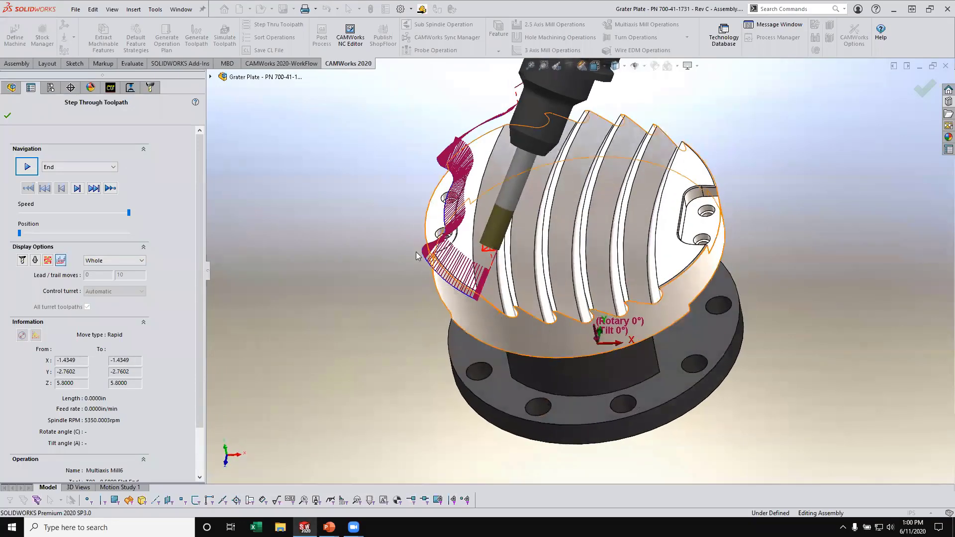
middle_drag(434, 142, 487, 164)
click(60, 260)
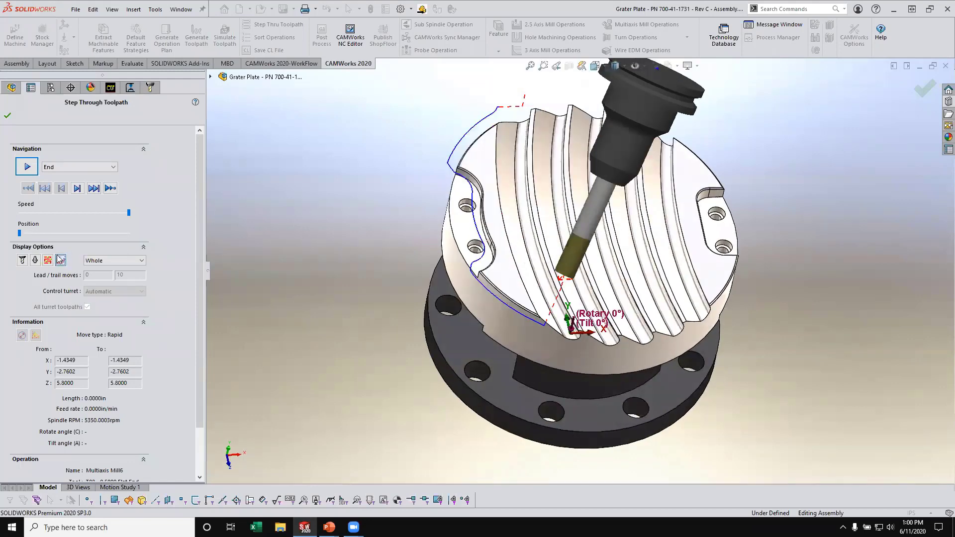
- Open the toolpath step-through for Multiaxis Mill7, show its tool vectors, and examine them from another angle
click(7, 117)
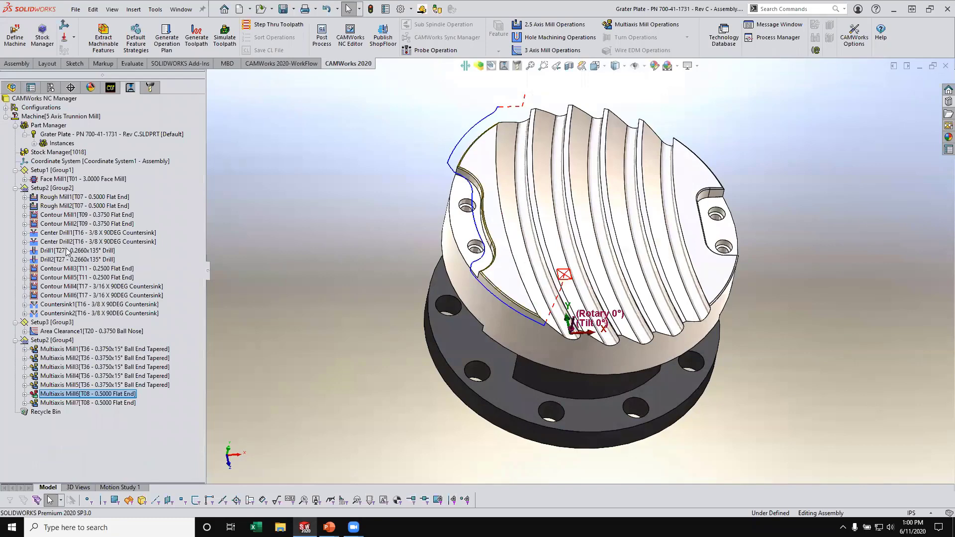
right_click(87, 403)
click(127, 84)
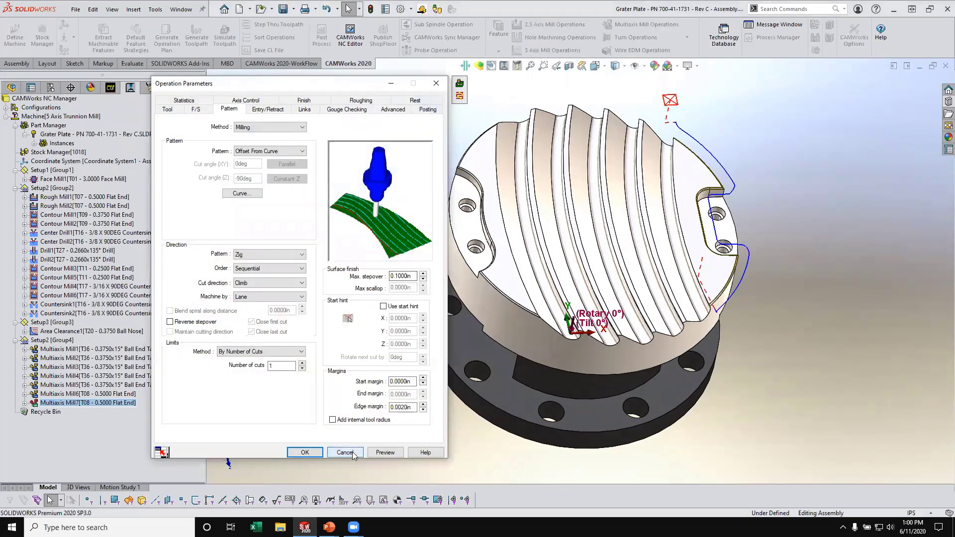
click(460, 97)
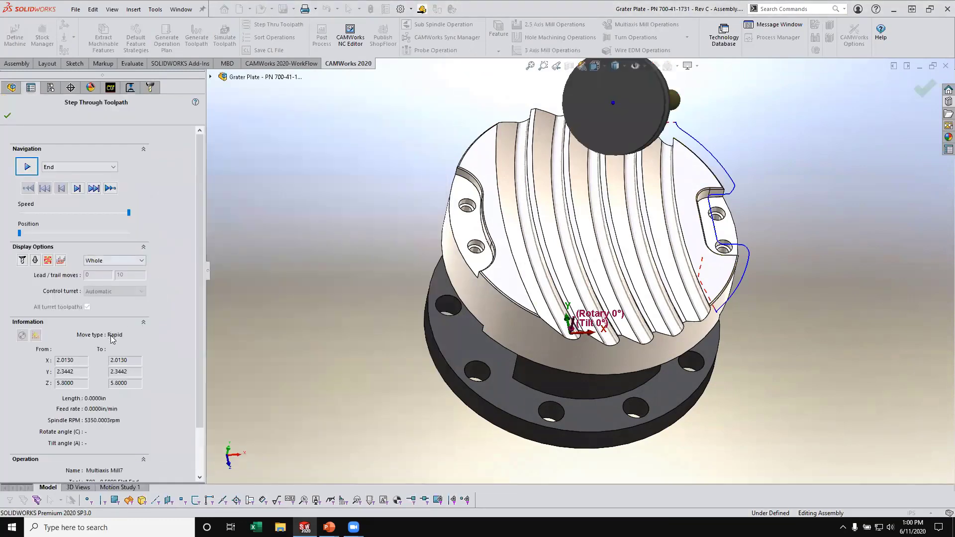
click(62, 261)
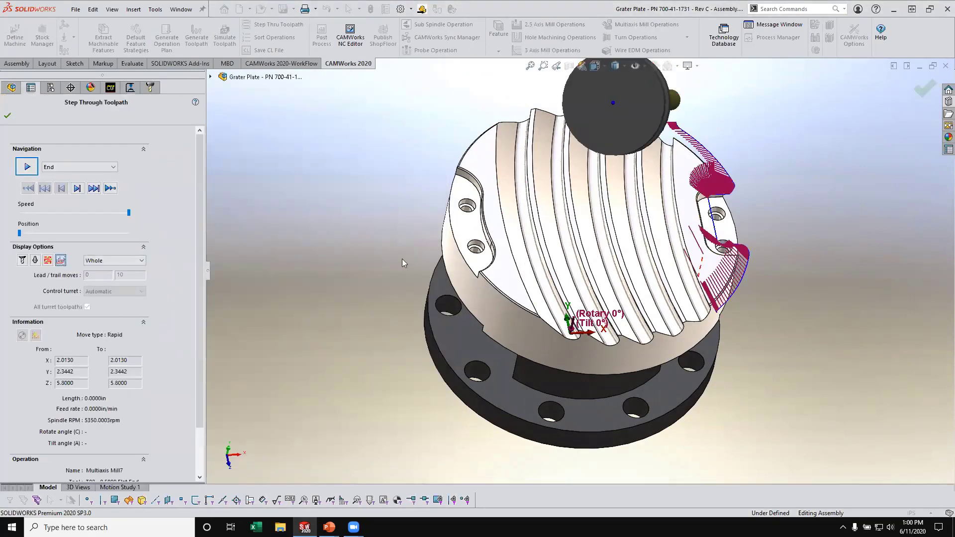
middle_drag(520, 249, 462, 259)
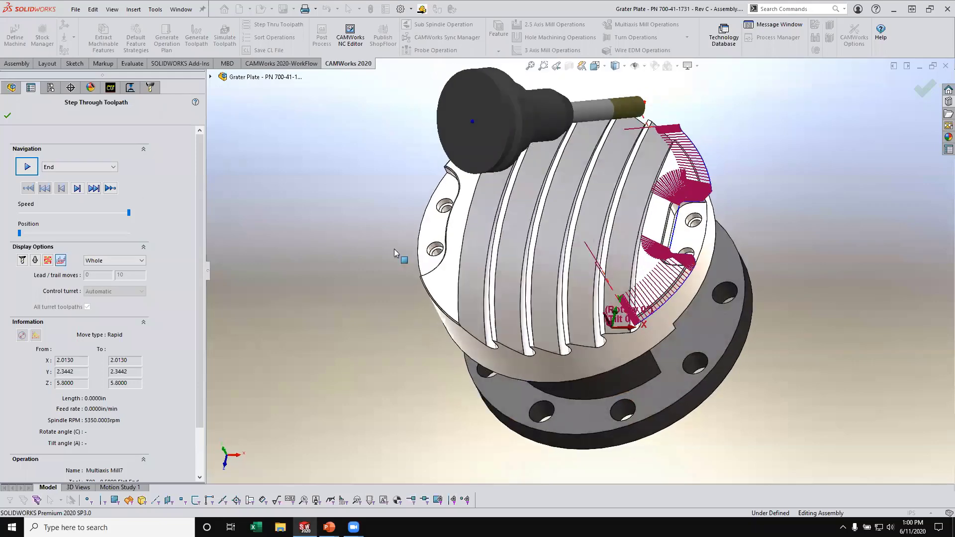
- Play the Multiaxis Mill7 step-through at the slowest speed, then leave it and accept the operation parameters
click(29, 170)
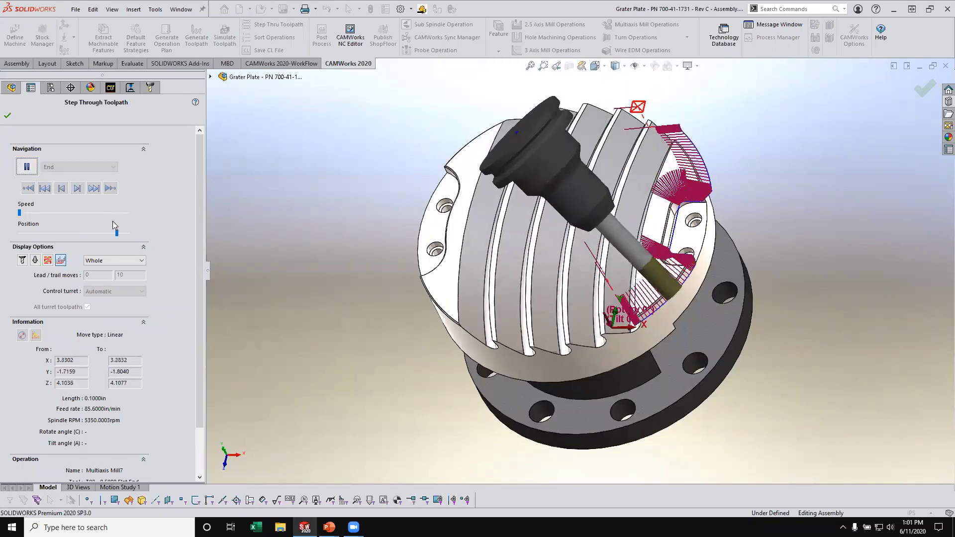
click(7, 117)
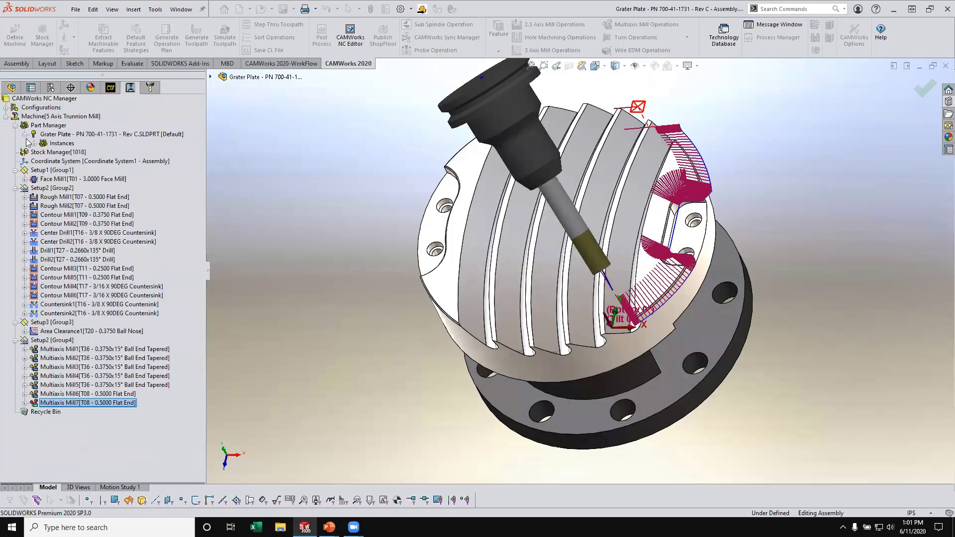
click(301, 453)
- Simulate all the machining operations on the grater plate stock at full speed through to the end
scroll(560, 285, up, 5)
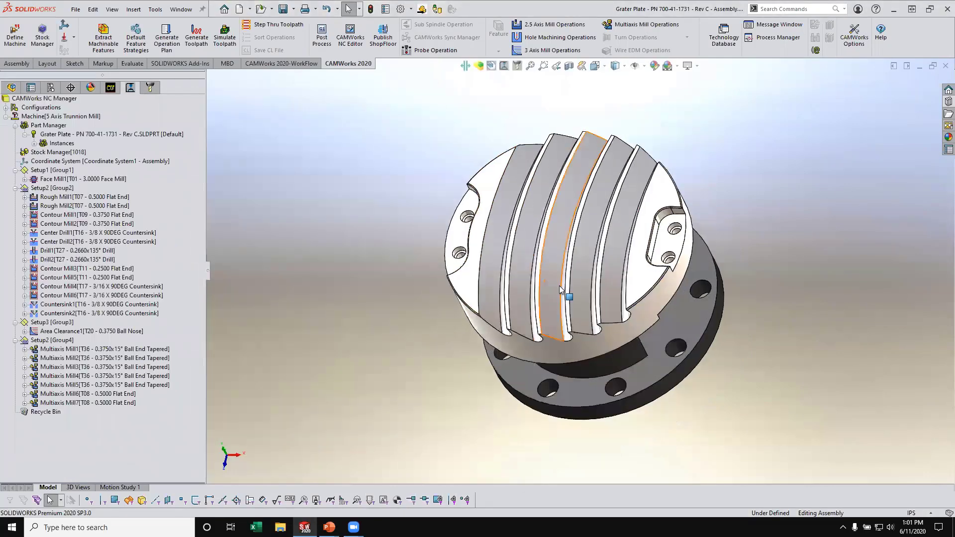
middle_drag(559, 286, 559, 218)
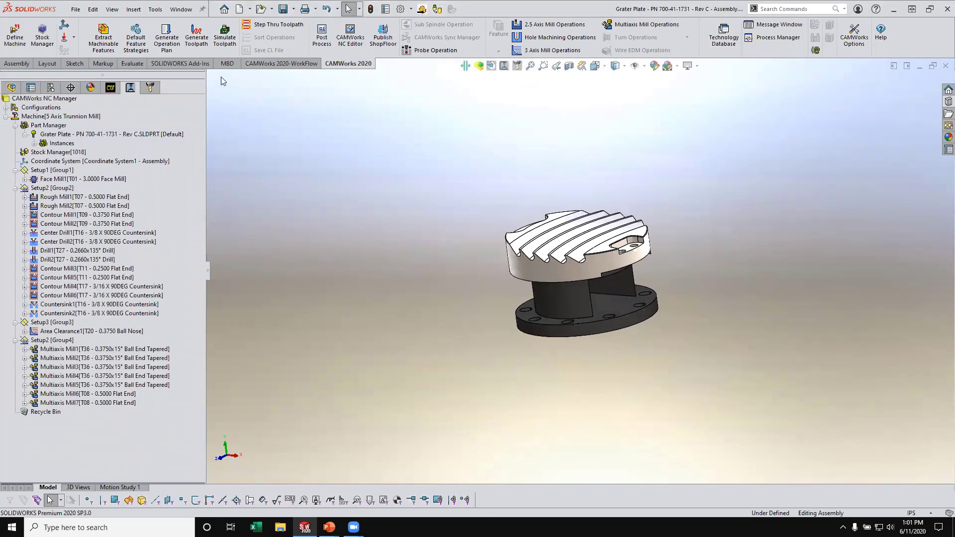
click(219, 50)
middle_drag(639, 189, 542, 339)
scroll(613, 241, down, 4)
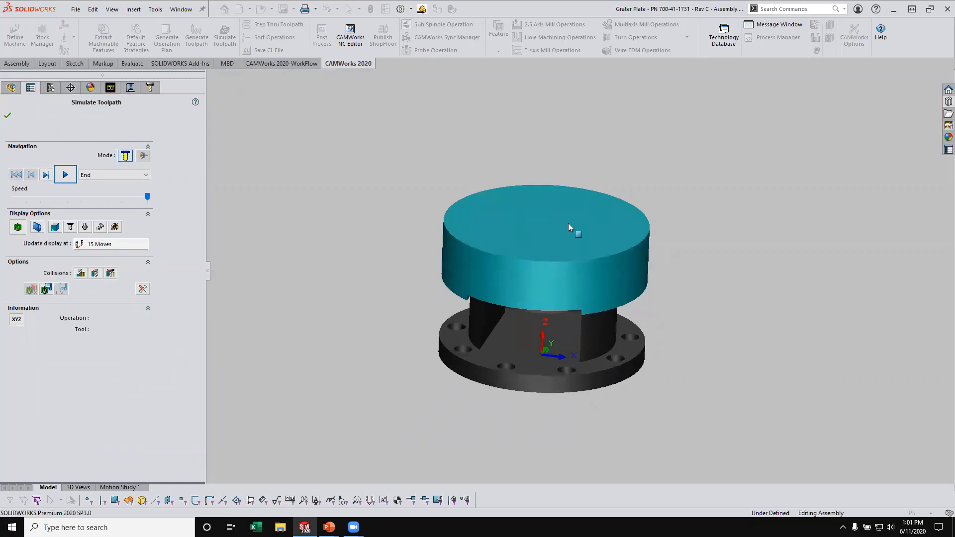
click(68, 175)
middle_drag(378, 199, 331, 223)
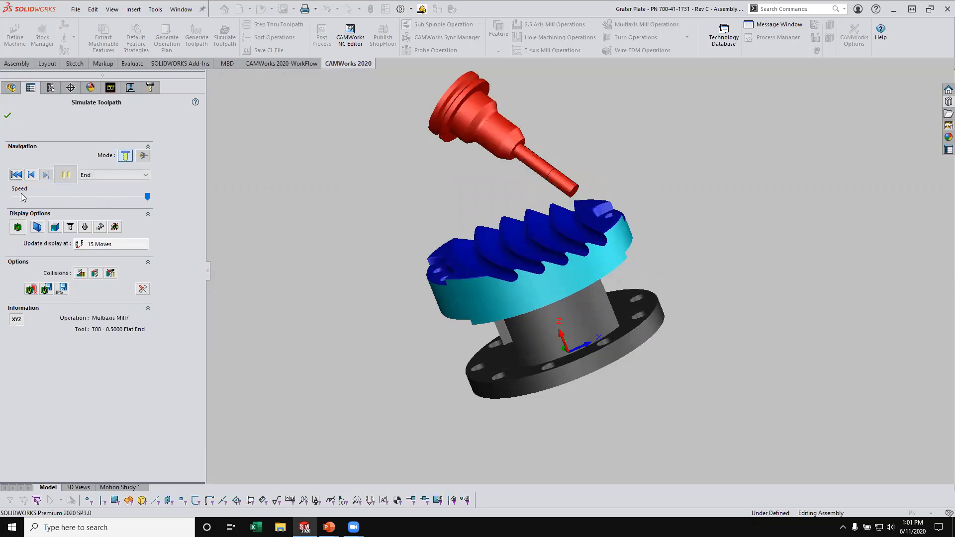
- Restart the machining simulation from the beginning at a reduced speed, varying the speed to examine the roughing, groove and flat end operations
click(16, 174)
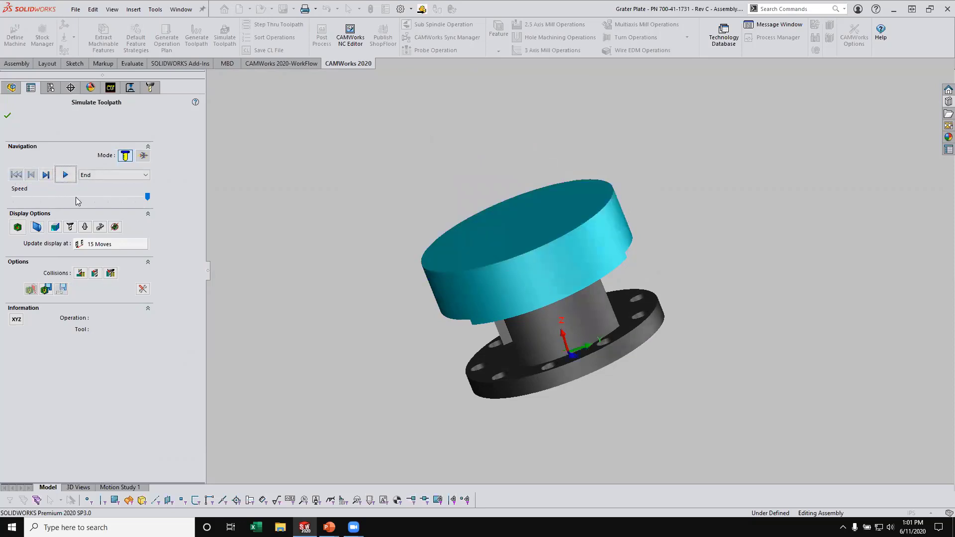
click(77, 201)
click(63, 182)
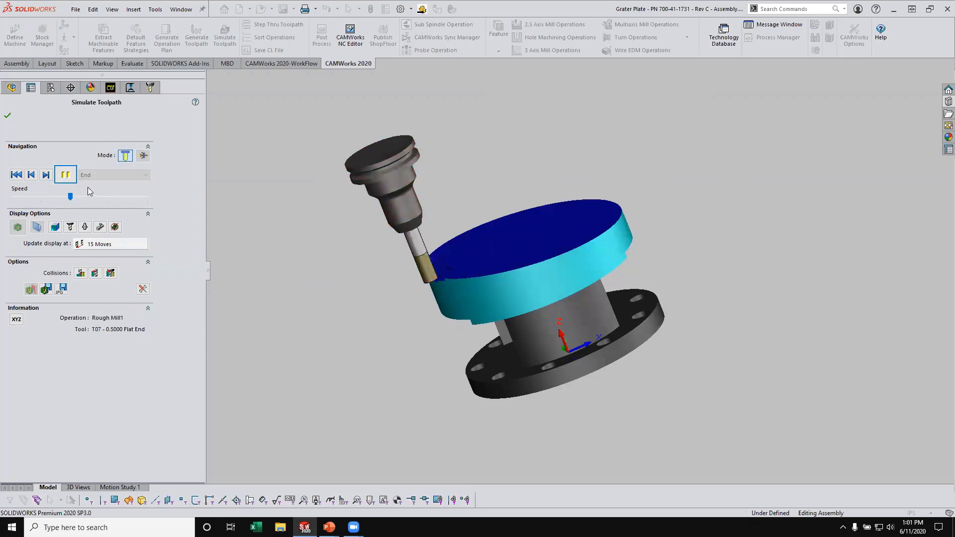
click(91, 197)
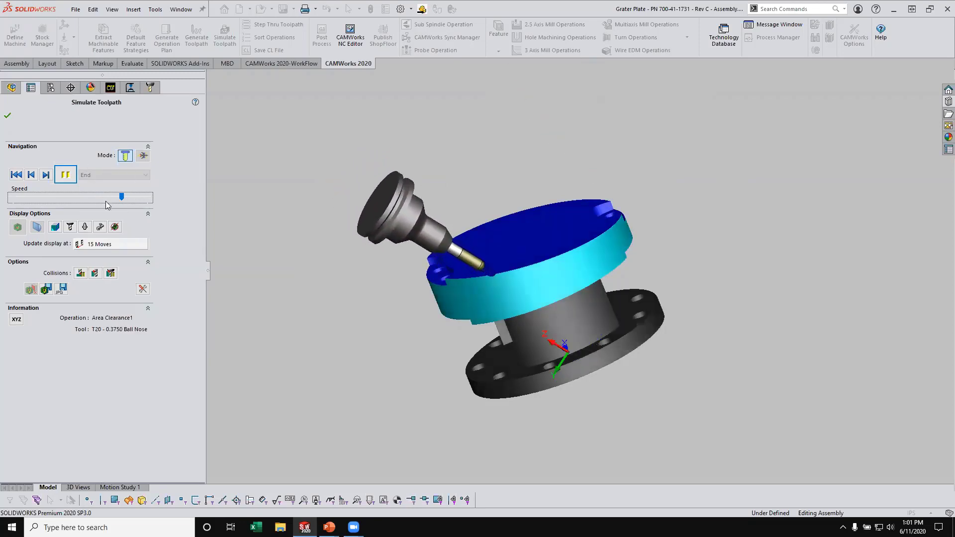
click(143, 199)
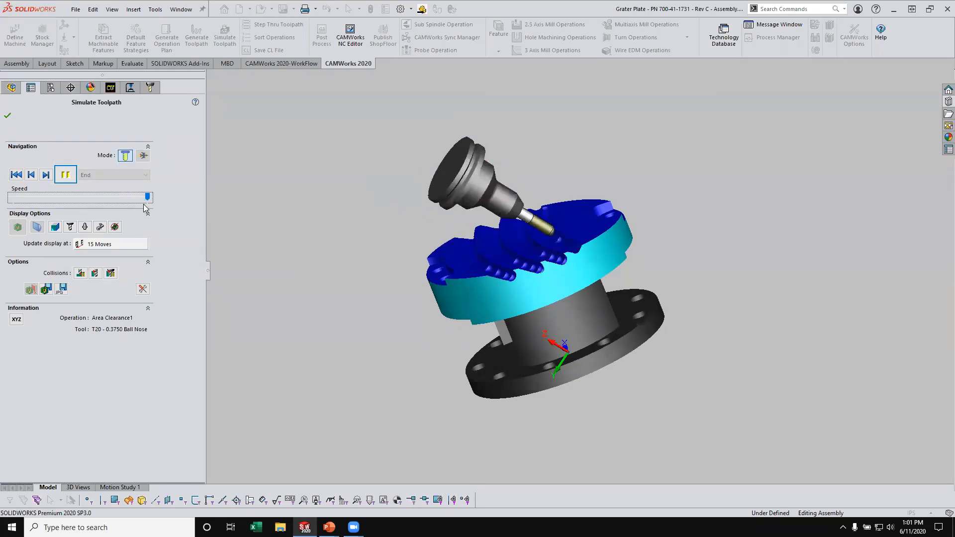
click(100, 197)
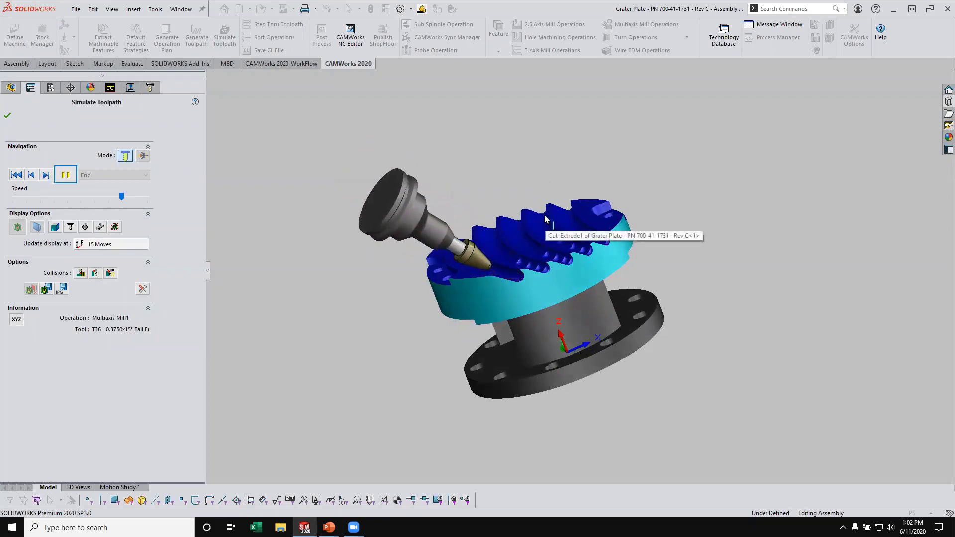
click(133, 199)
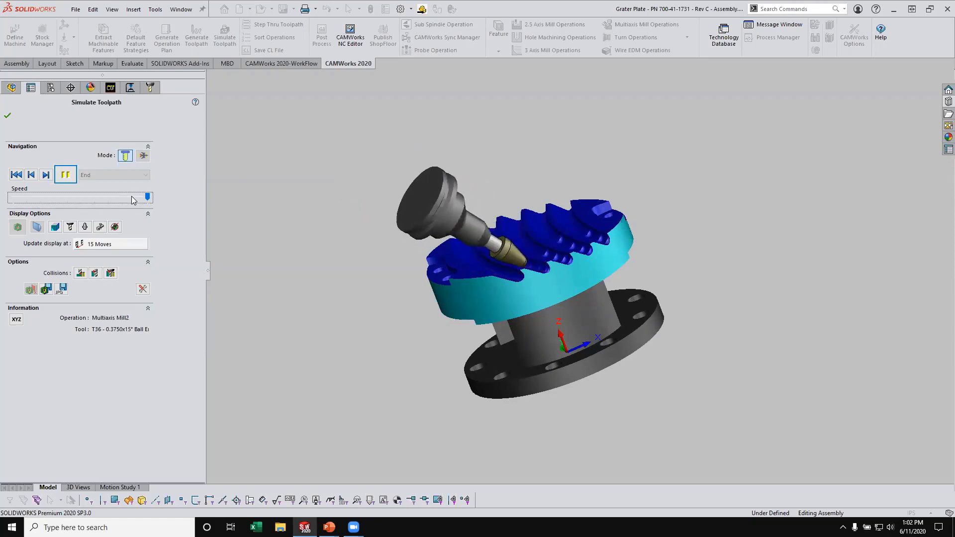
click(121, 199)
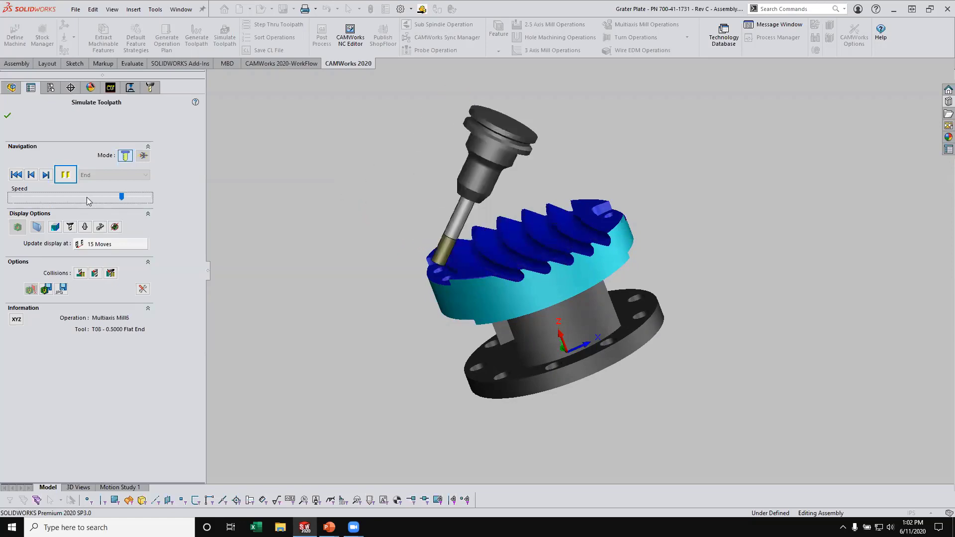
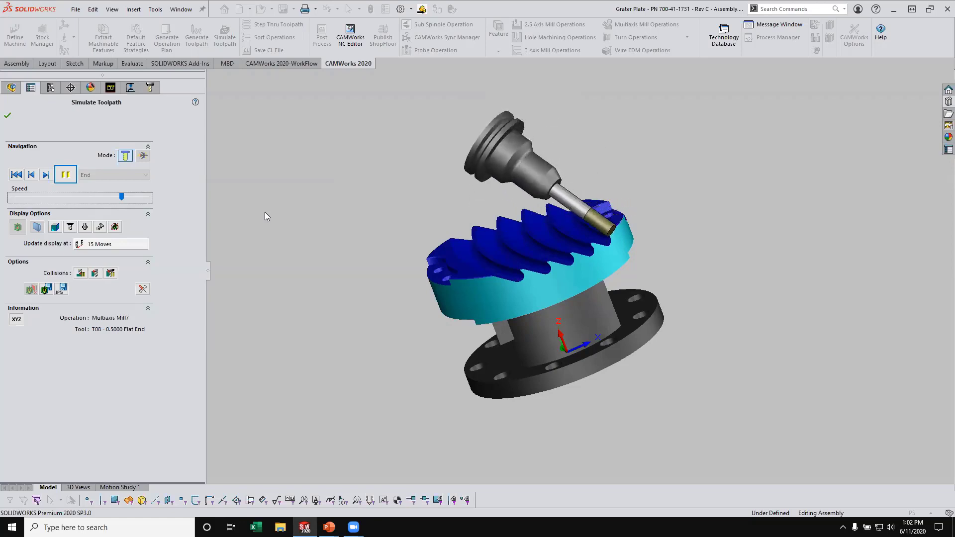
- Leave the toolpath simulation and start a G-code machine simulation for the 5 Axis Trunnion Mill
click(8, 115)
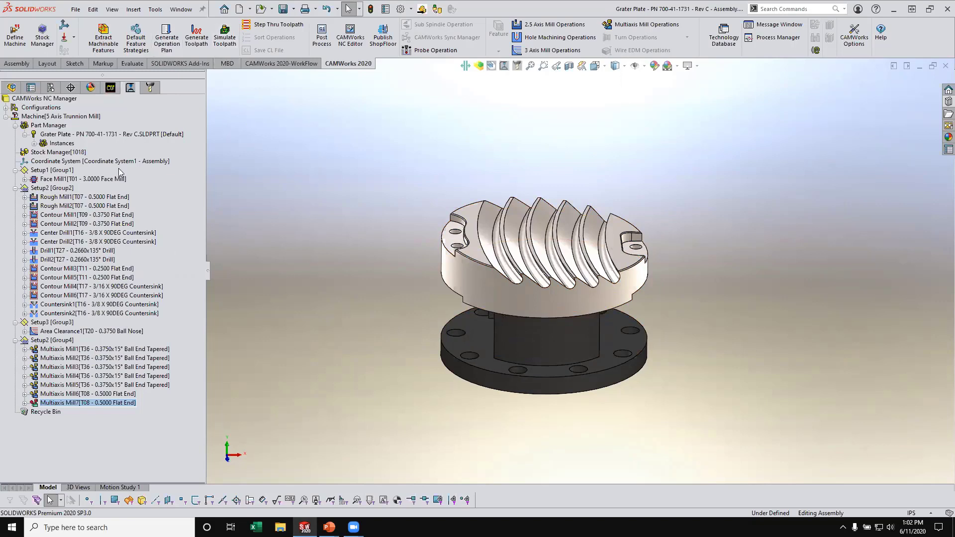
right_click(72, 118)
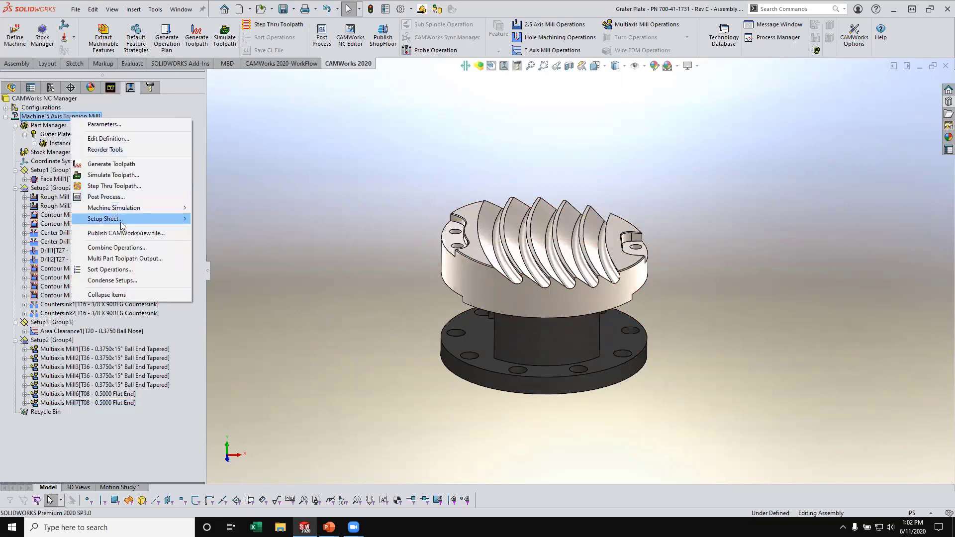
mouse_move(121, 224)
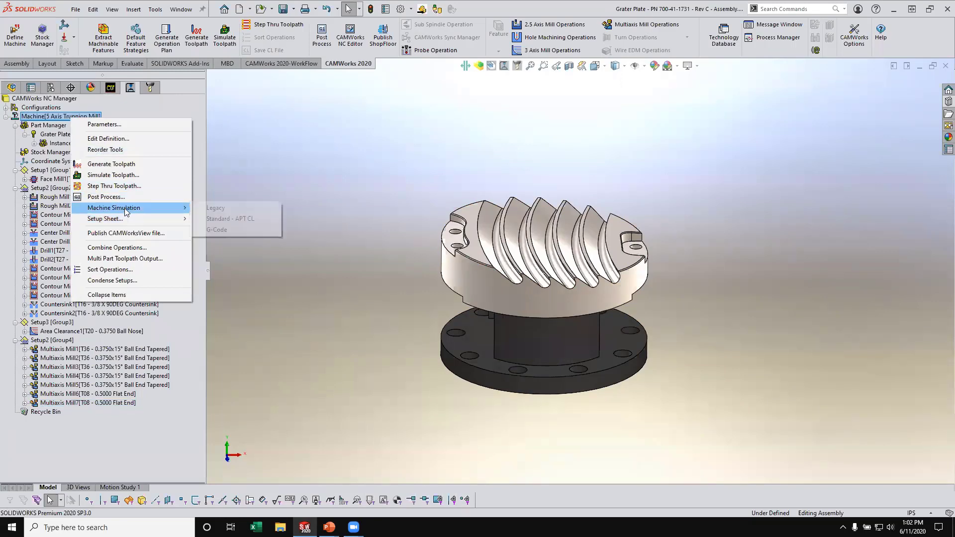
click(224, 231)
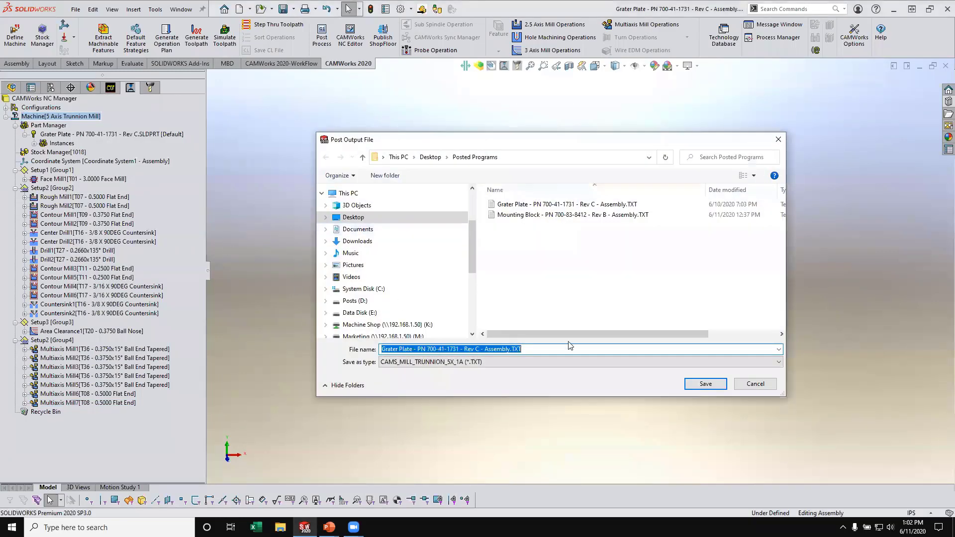
- Overwrite the existing posted Grater Plate assembly TXT file, post the complete NC program, and accept it to launch CAMWorks Virtual Machine
click(694, 389)
click(519, 263)
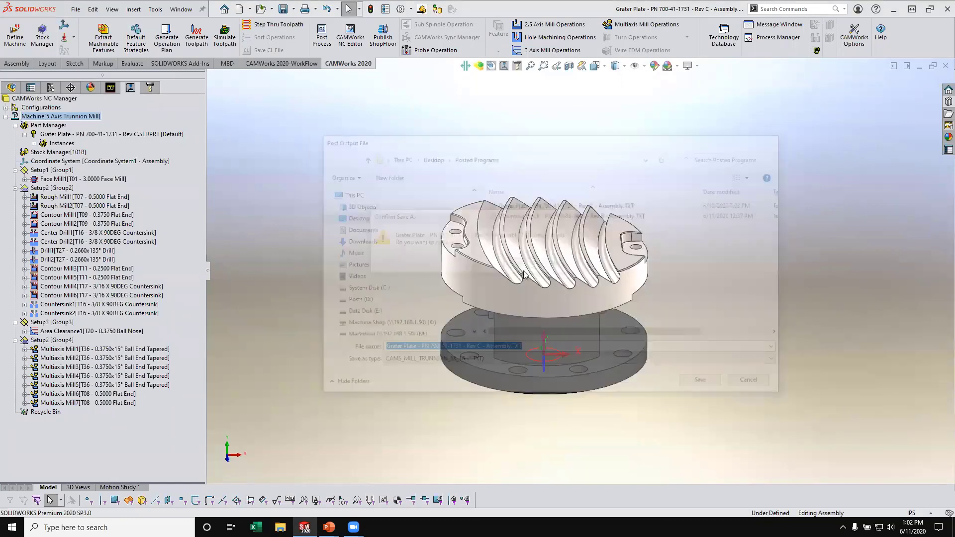
click(88, 170)
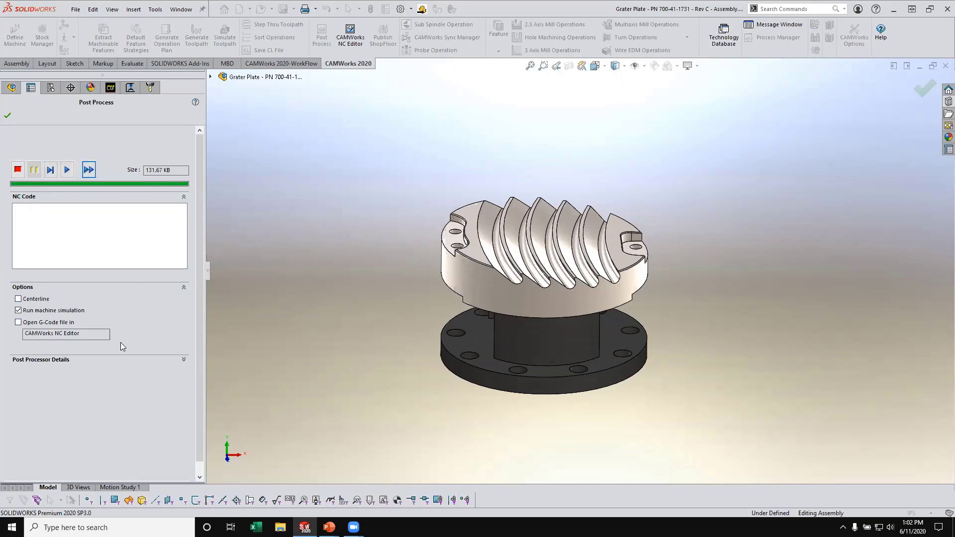
click(7, 116)
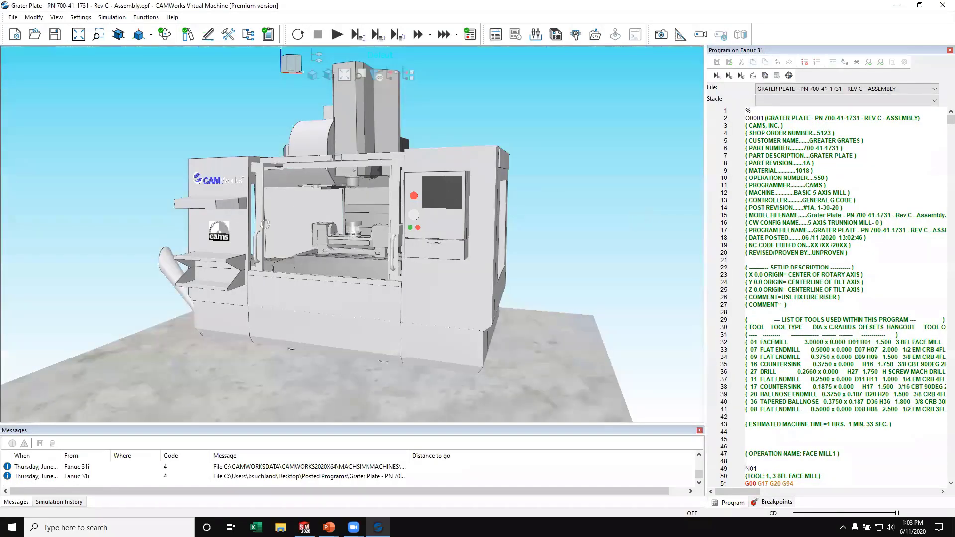
- Examine the trunnion table inside the machine up close and review the posted G-code from its header through the Face Mill1 moves
drag(294, 222, 316, 230)
scroll(316, 229, up, 3)
scroll(359, 228, up, 3)
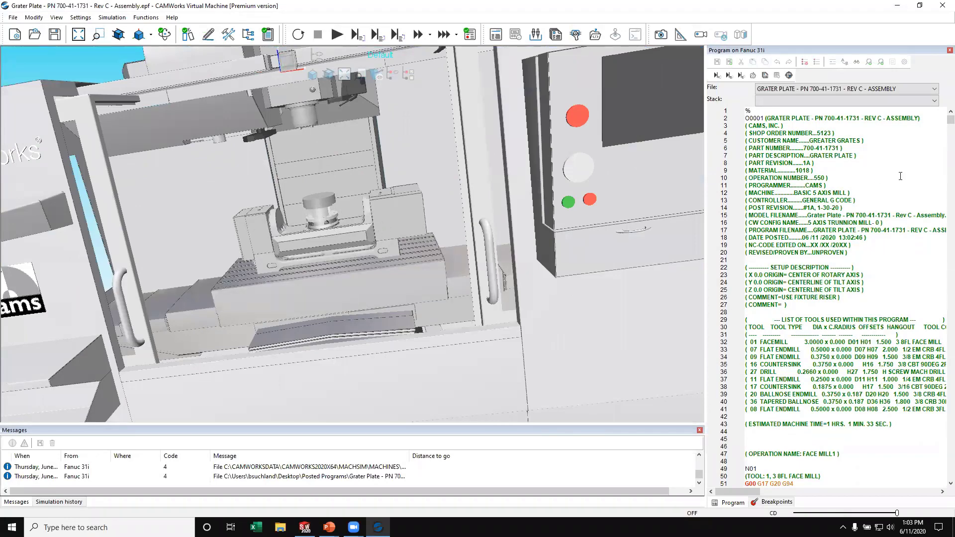
scroll(890, 208, down, 14)
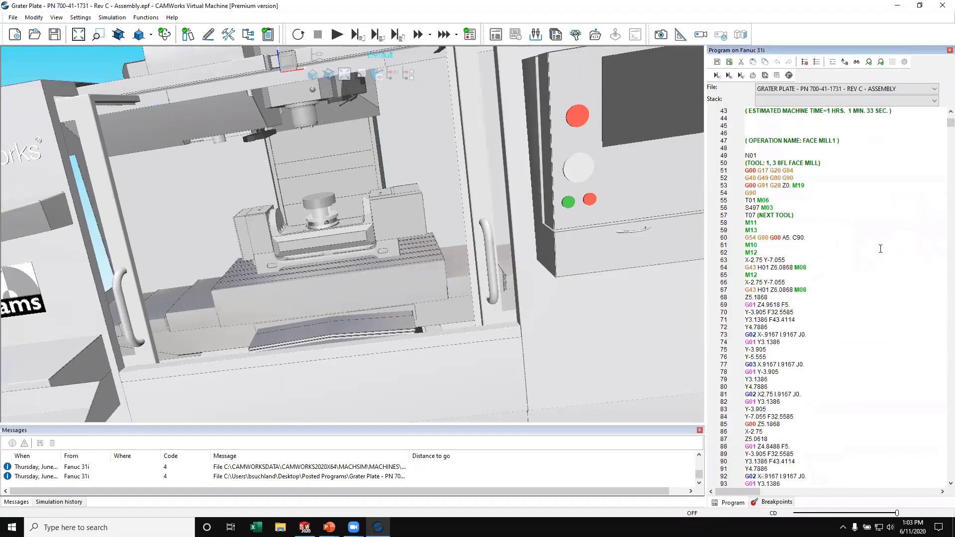
scroll(880, 249, down, 16)
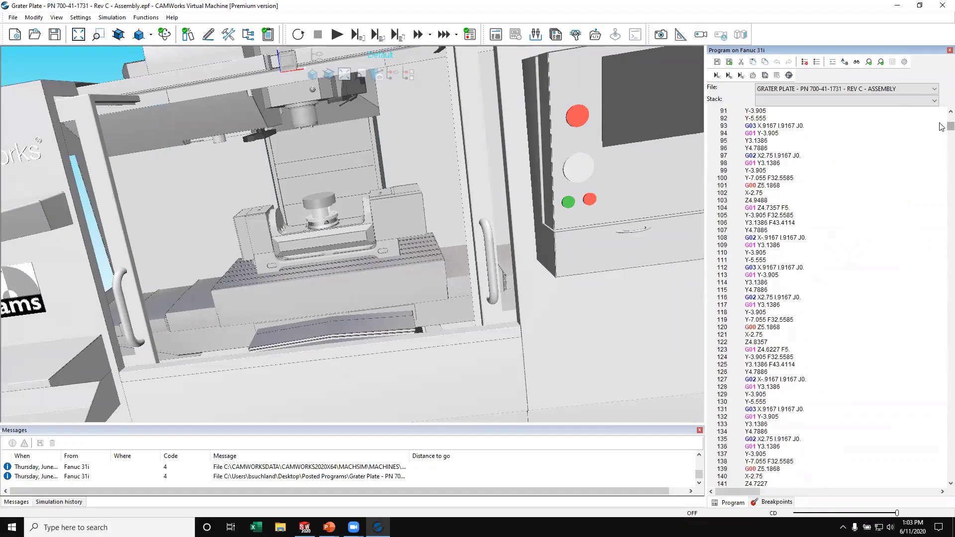
mouse_move(951, 126)
mouse_down()
mouse_move(950, 405)
mouse_move(940, 214)
mouse_move(951, 120)
mouse_up()
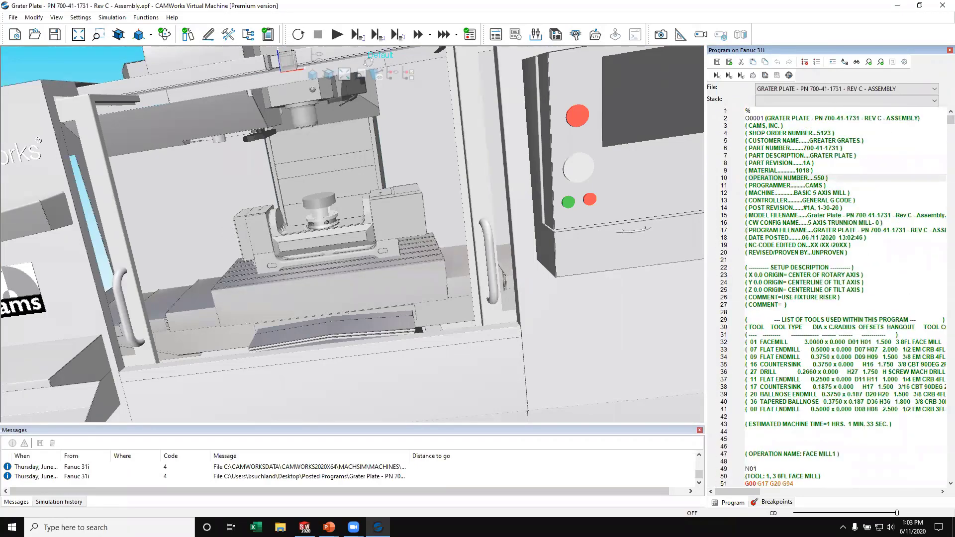
- Run the G-code machine simulation and examine the spindle and trunnion table up close as the grater plate is machined
click(337, 34)
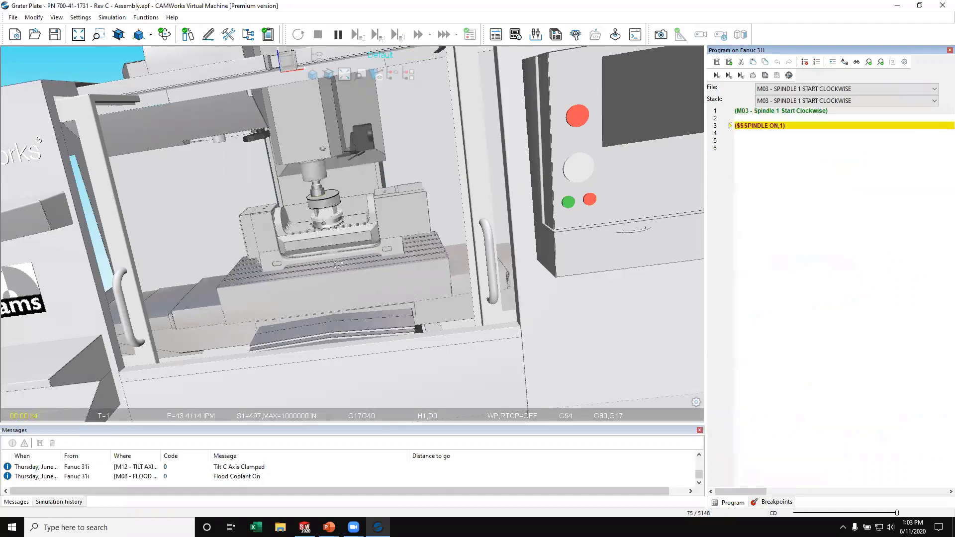
scroll(338, 265, up, 3)
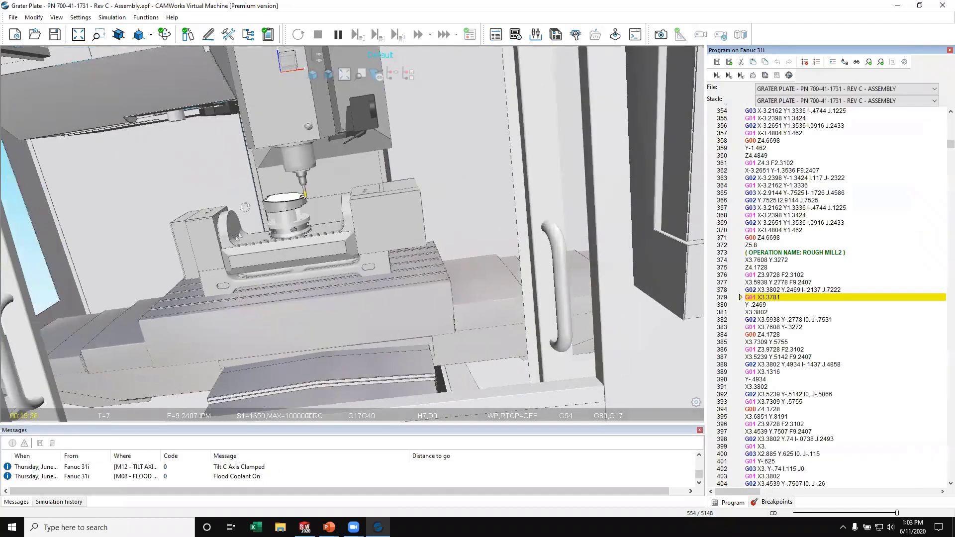
middle_drag(302, 180, 434, 156)
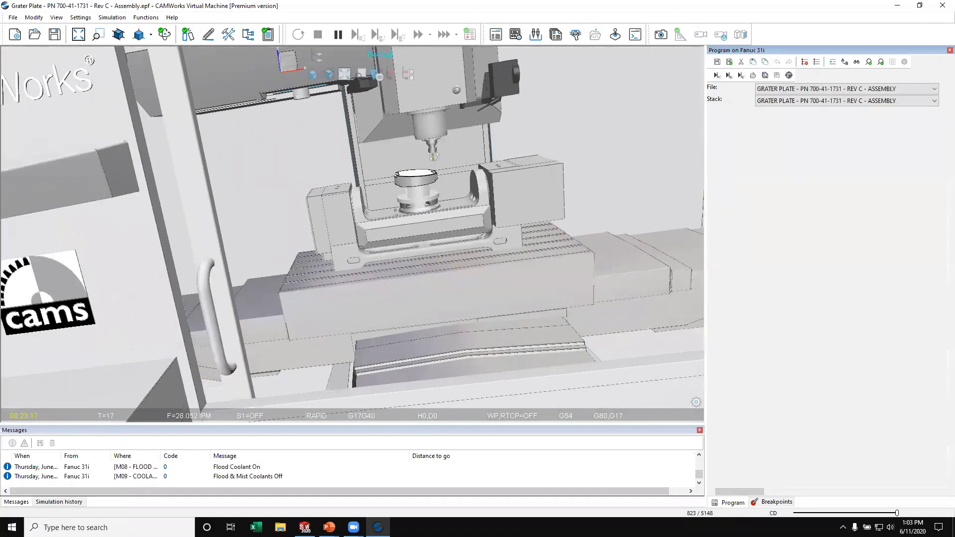